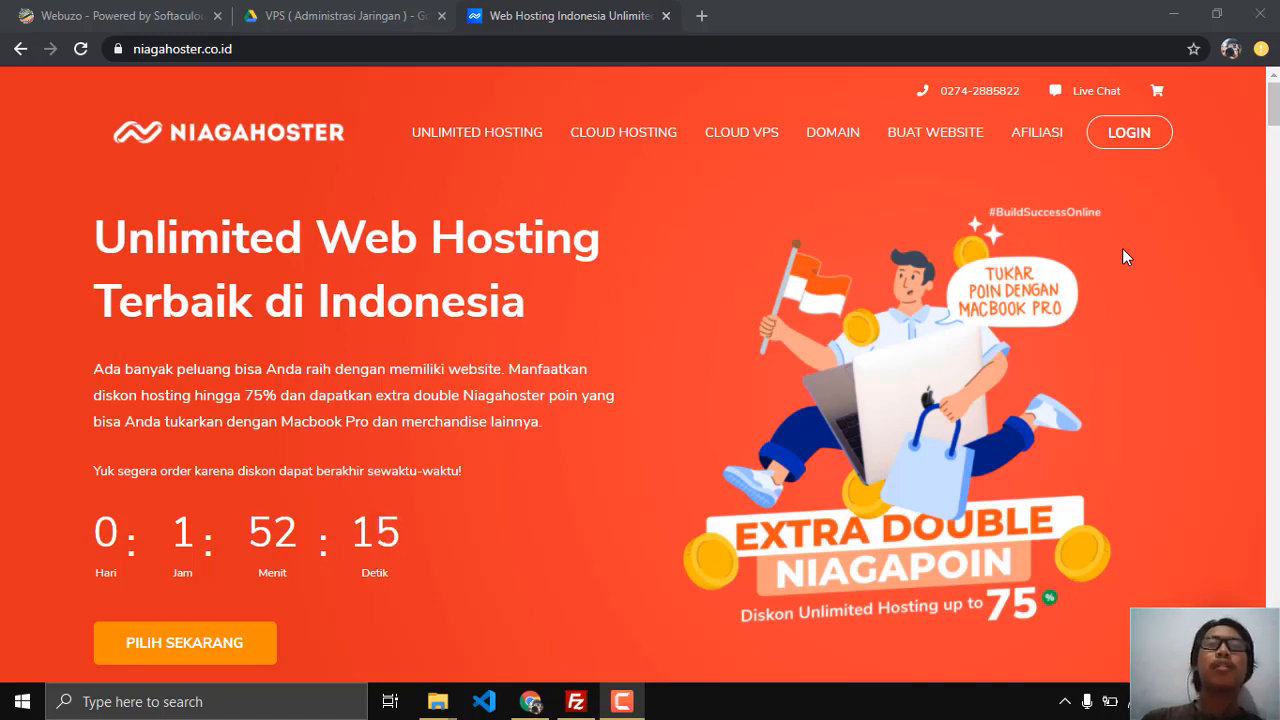
Sign in to the Niagahoster member area with the saved account e-mail and password
left_click(1130, 135)
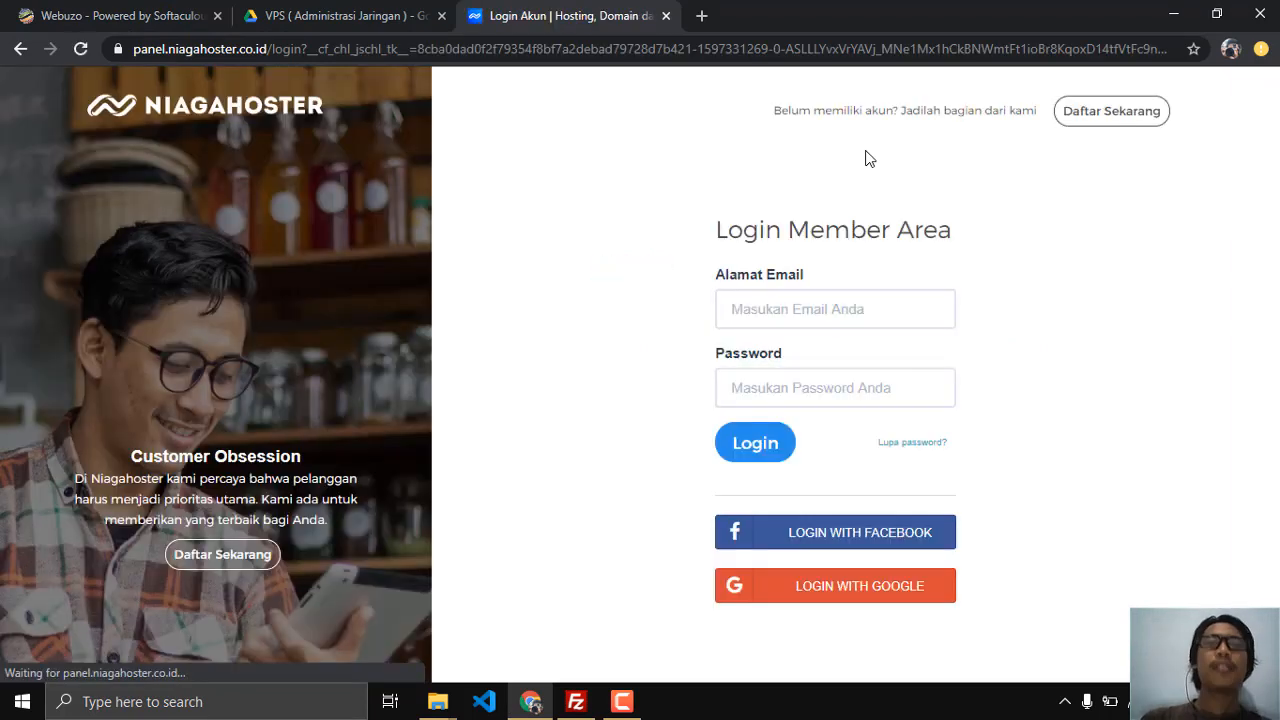
left_click(800, 296)
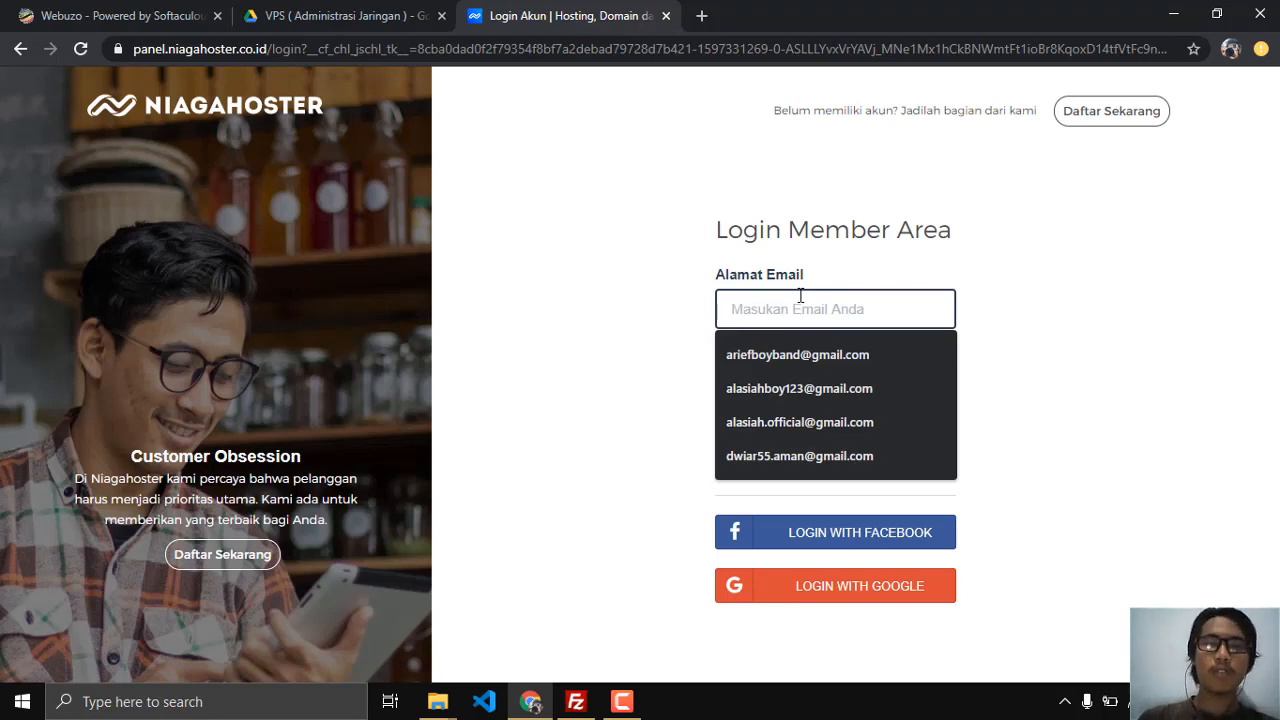
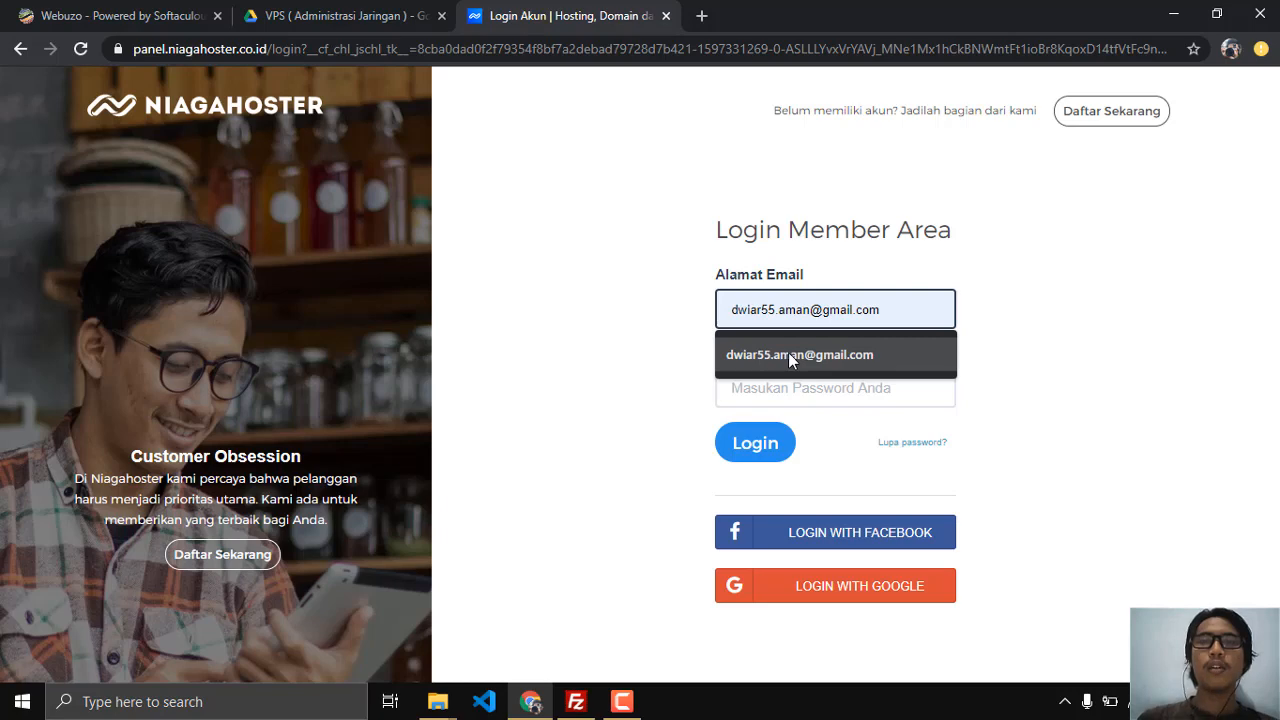
left_click(788, 352)
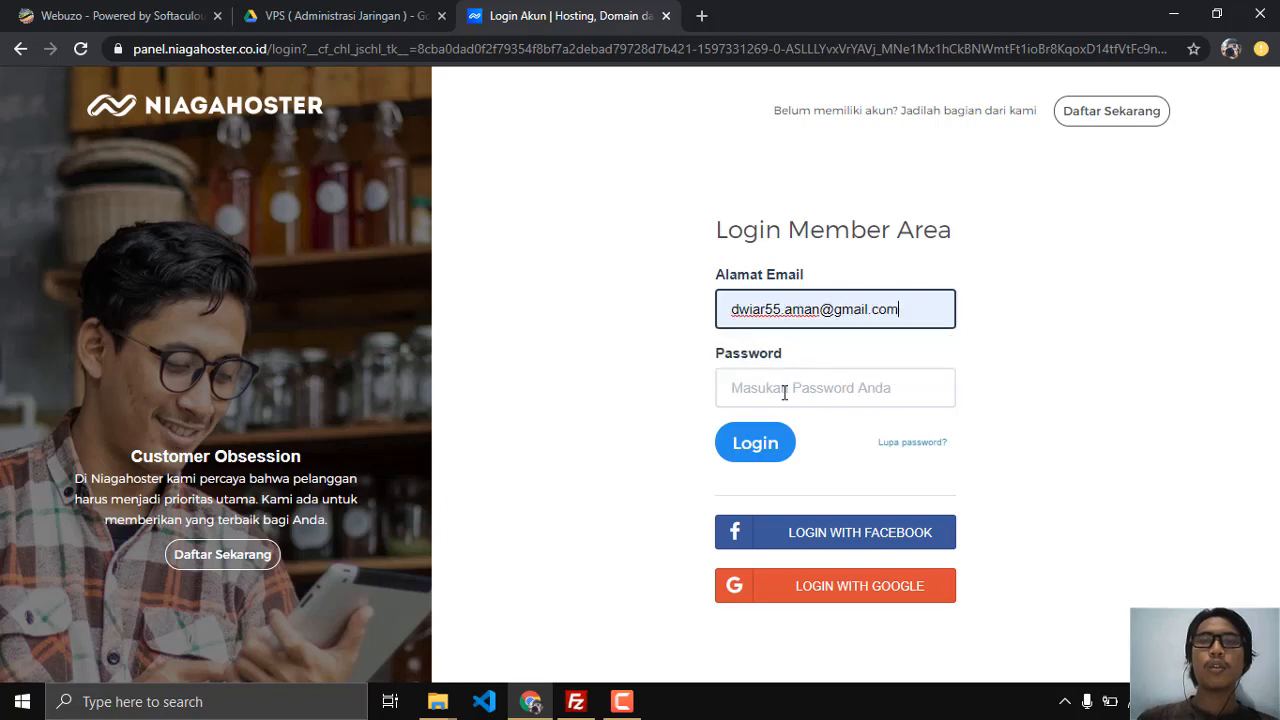
left_click(784, 392)
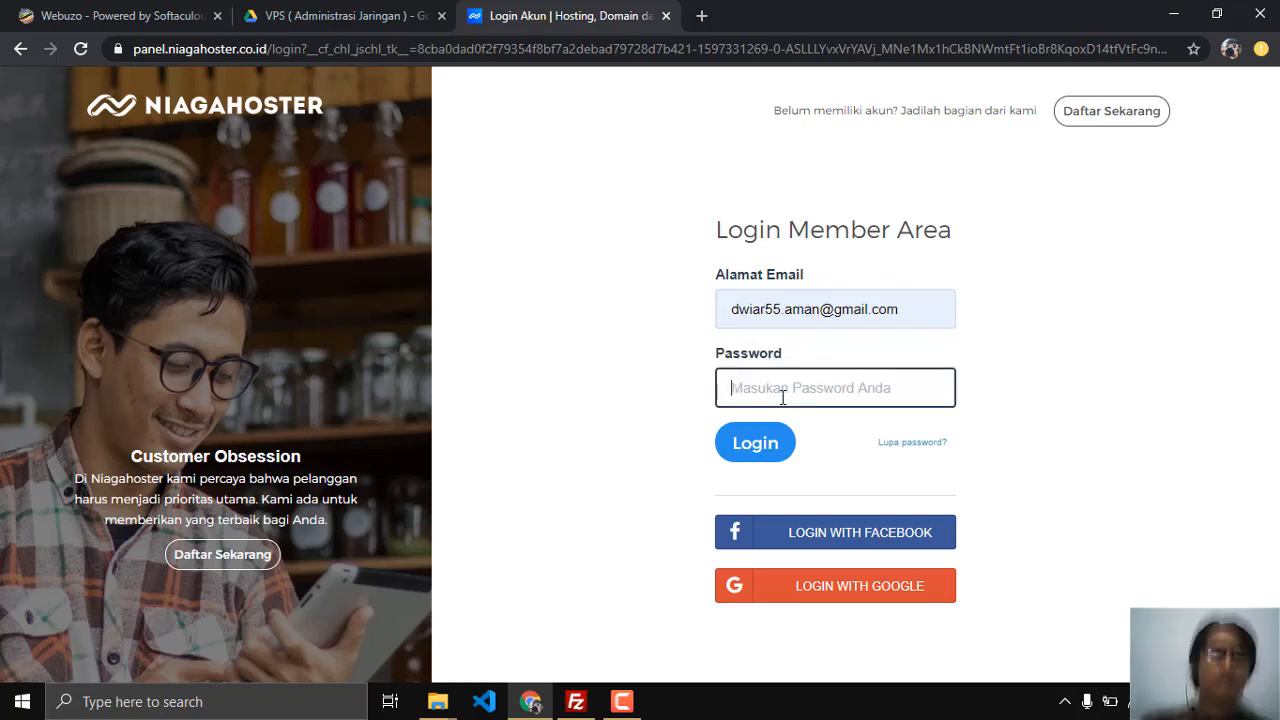
type("***")
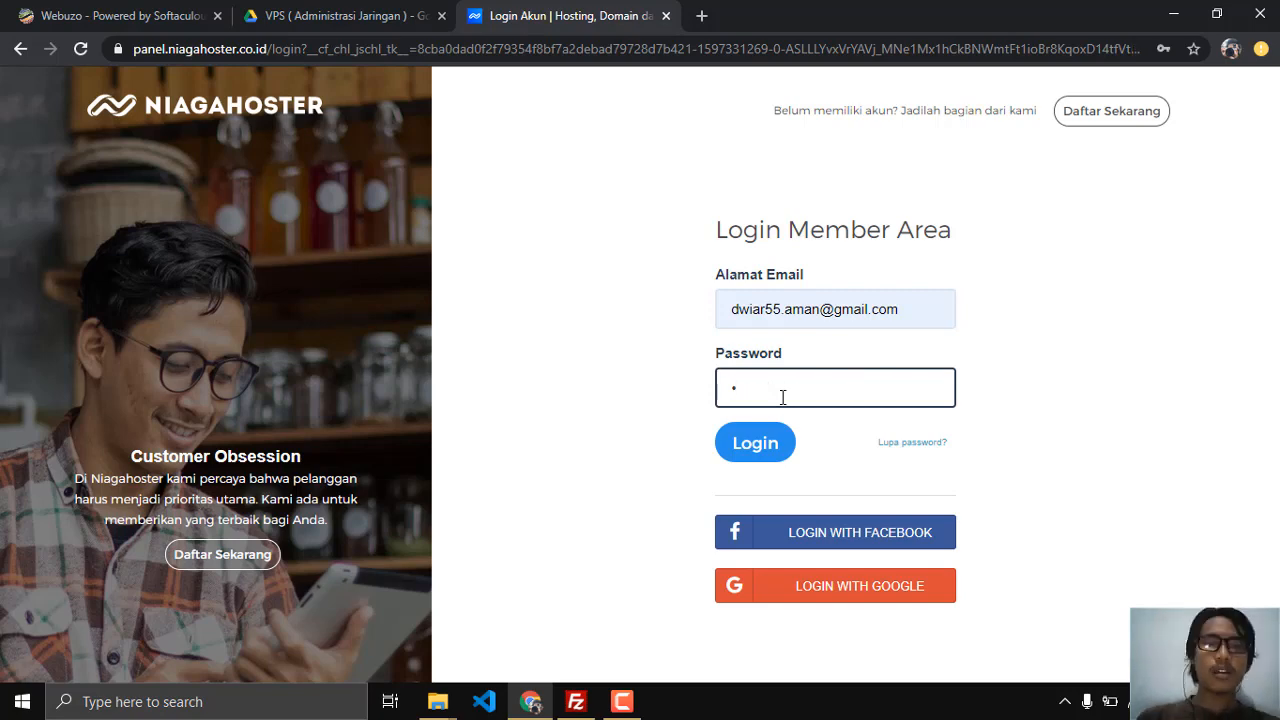
type("***")
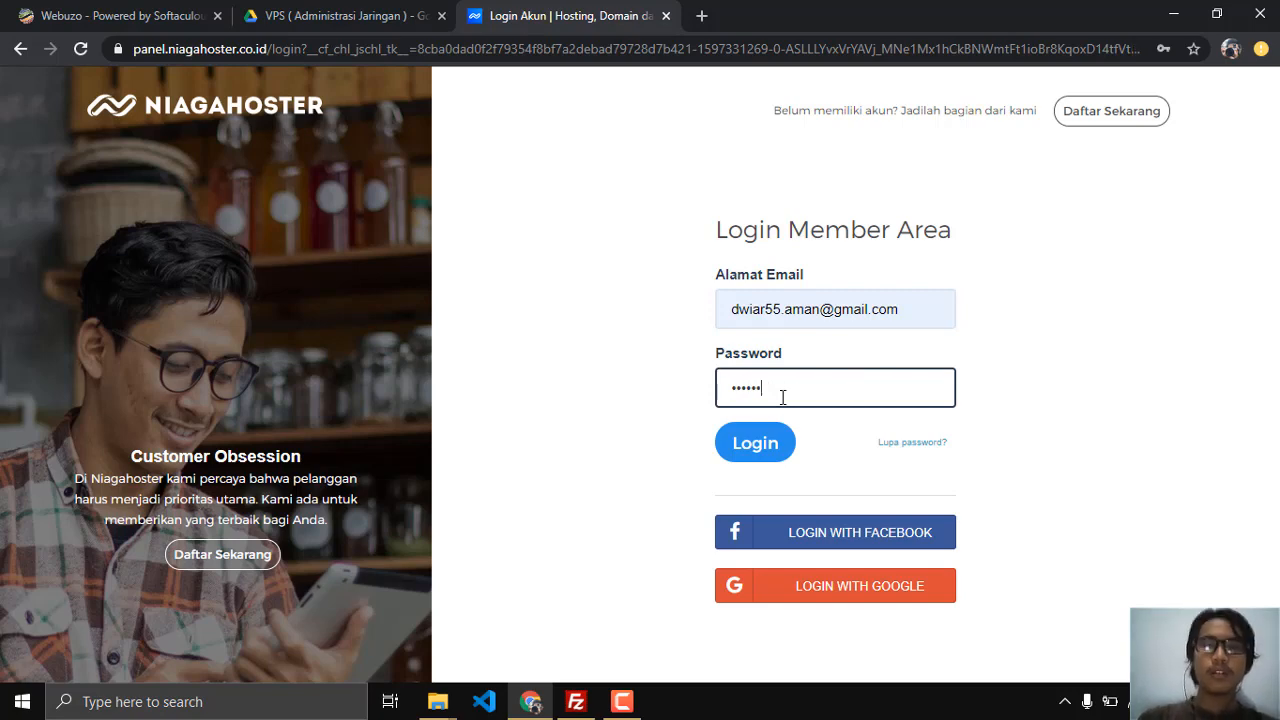
type("********")
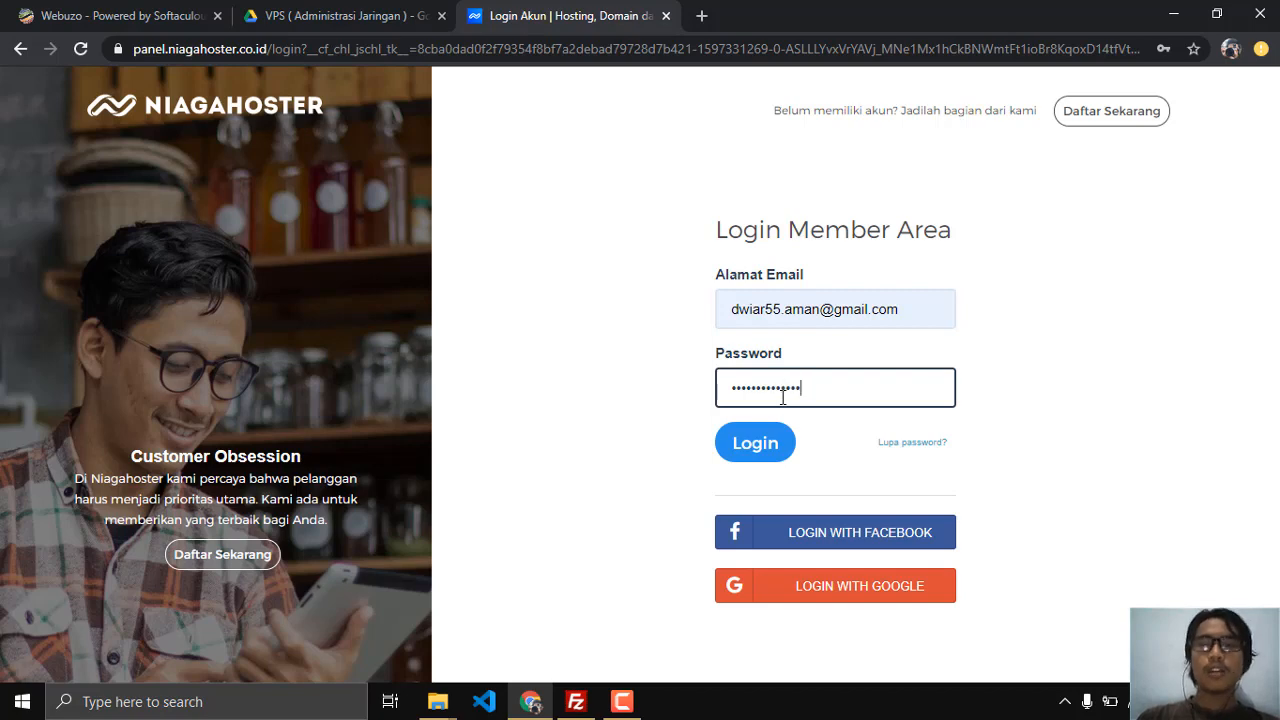
key("Return")
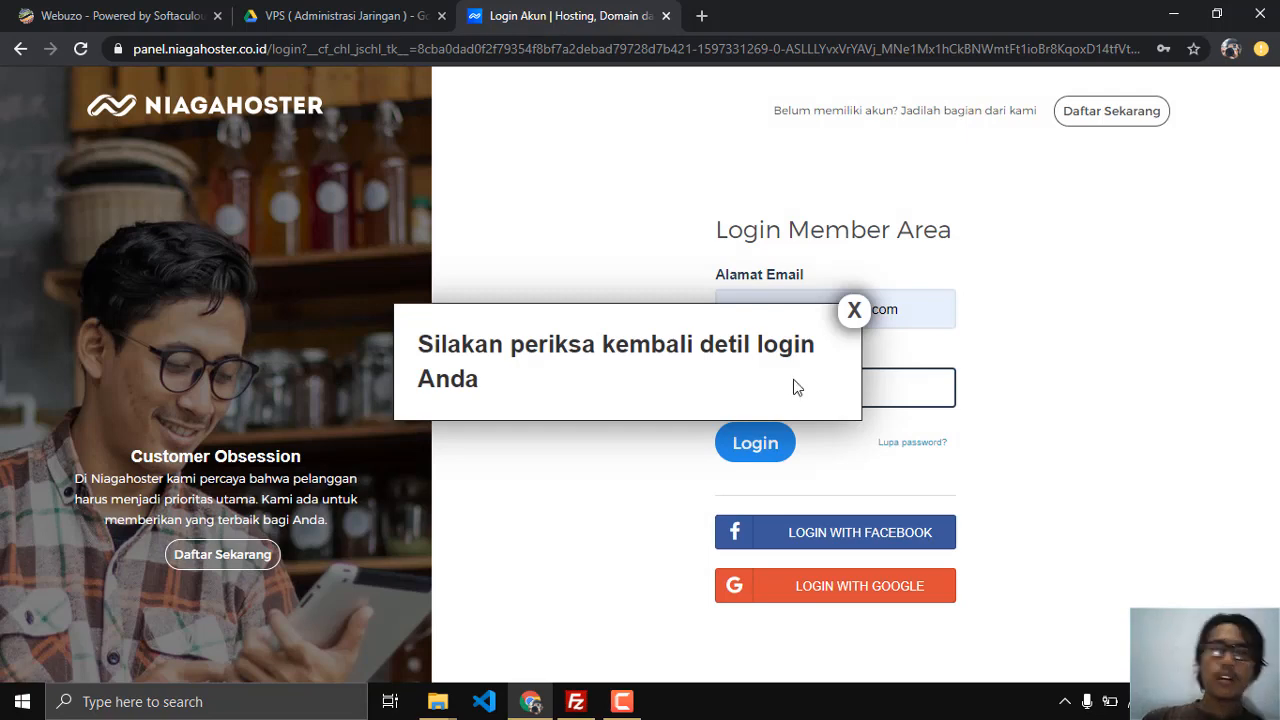
Correct the mistyped e-mail after the login error and log in again
left_click(855, 310)
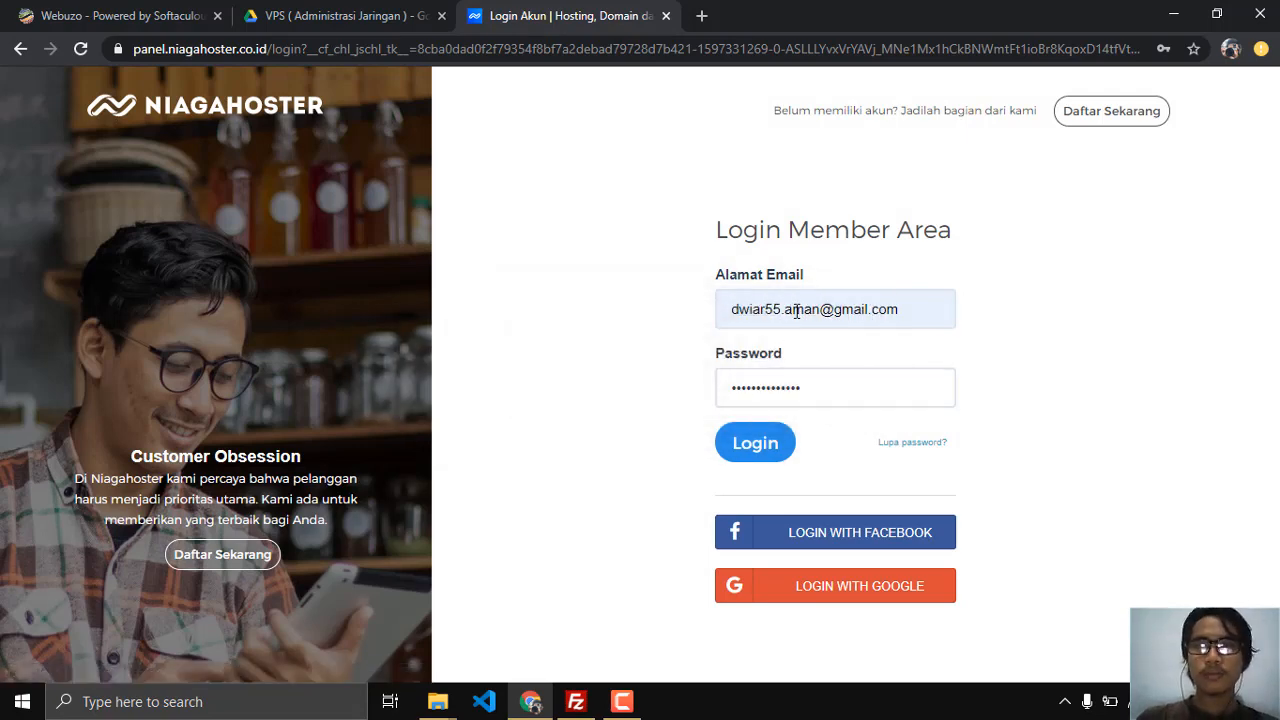
left_click(792, 309)
type("r")
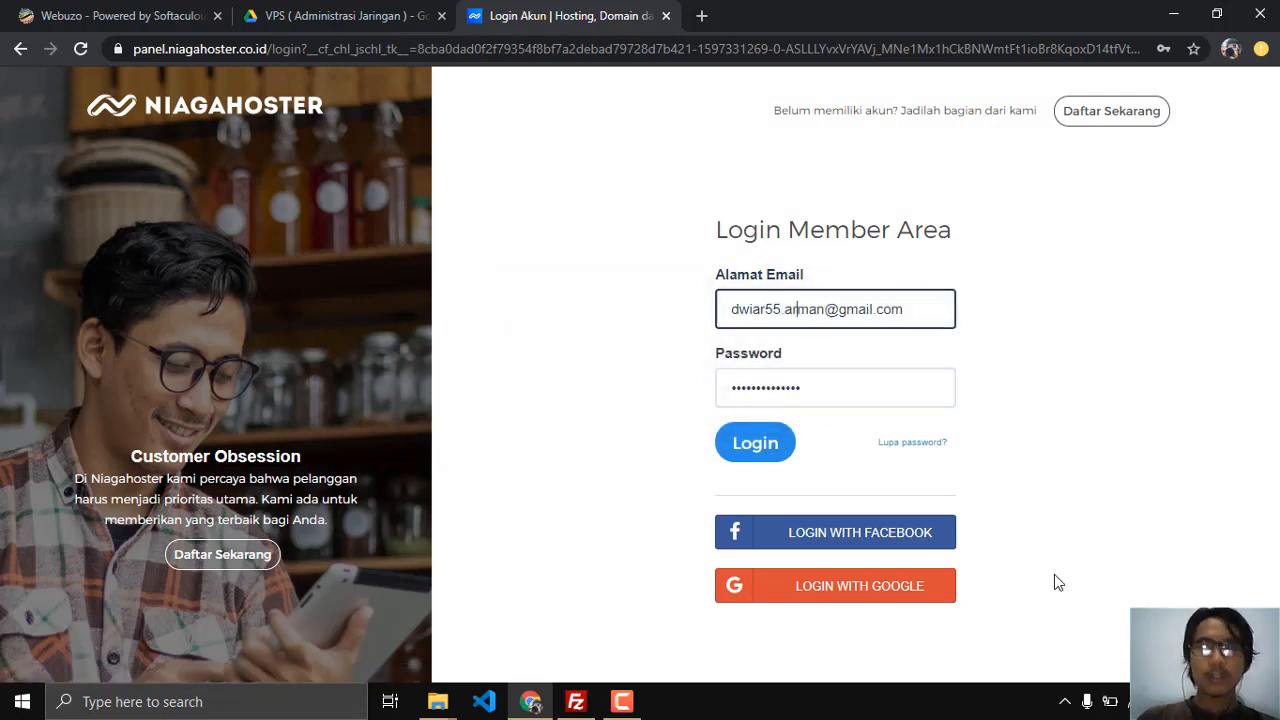
left_click(766, 448)
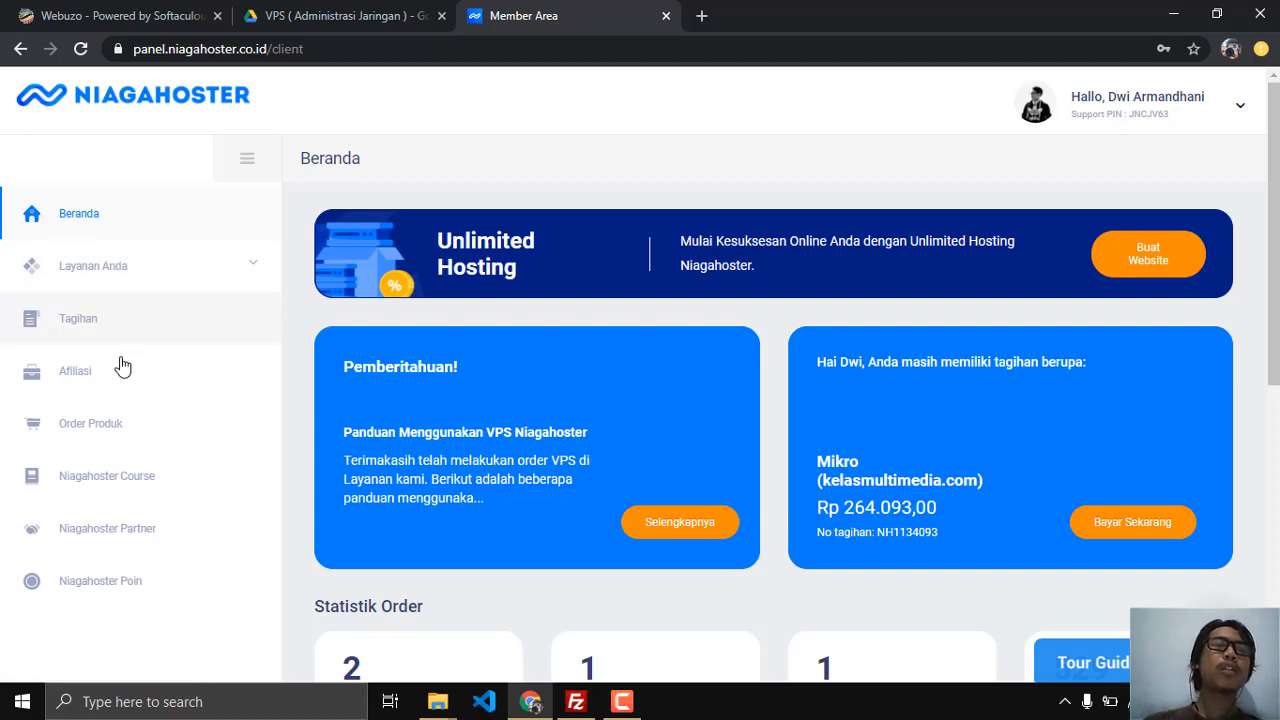
Open the kelasmultimedia.com VPS from the Cloud VPS list under Layanan Anda
left_click(136, 285)
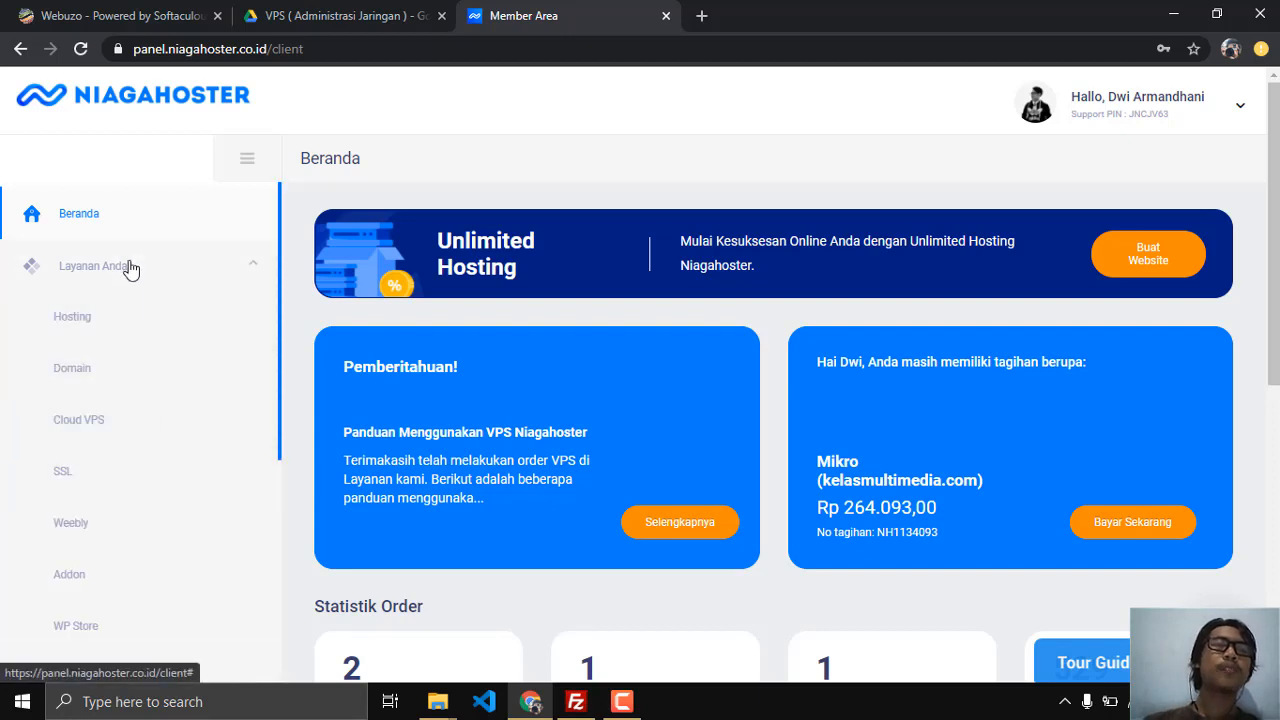
left_click(99, 430)
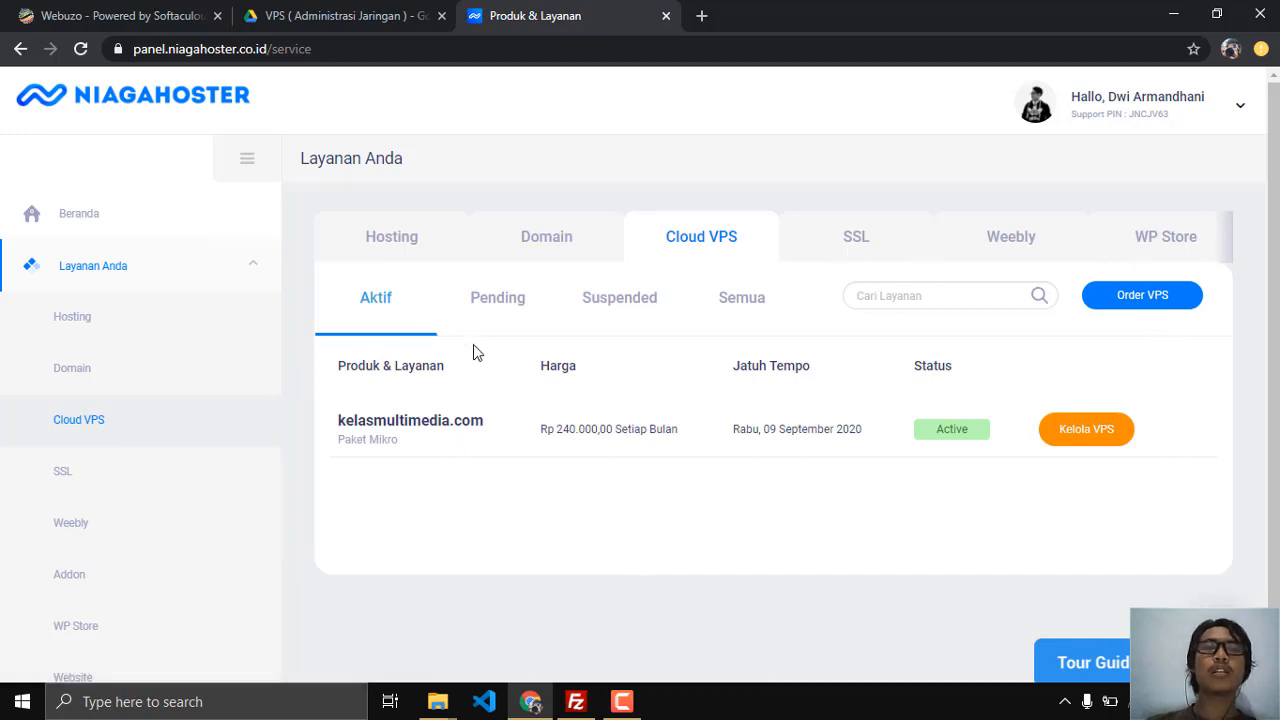
left_click(1080, 441)
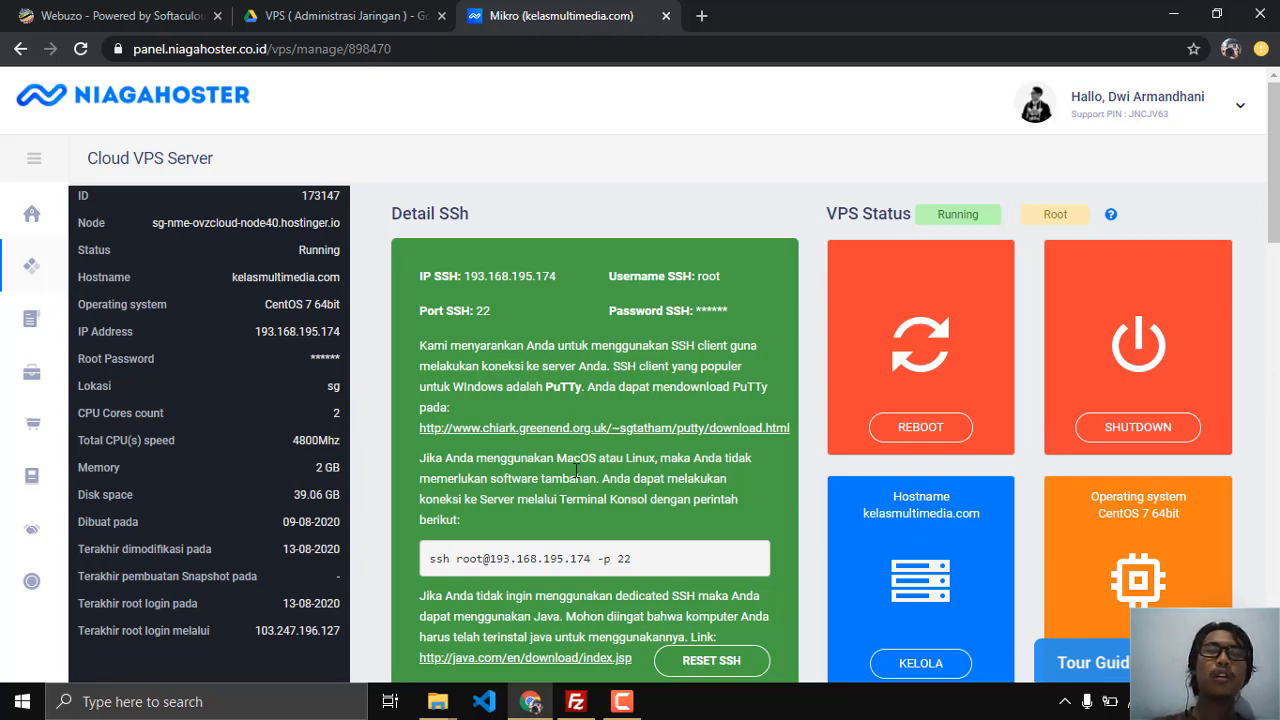
scroll(577, 470, "down", 1)
scroll(577, 470, "up", 1)
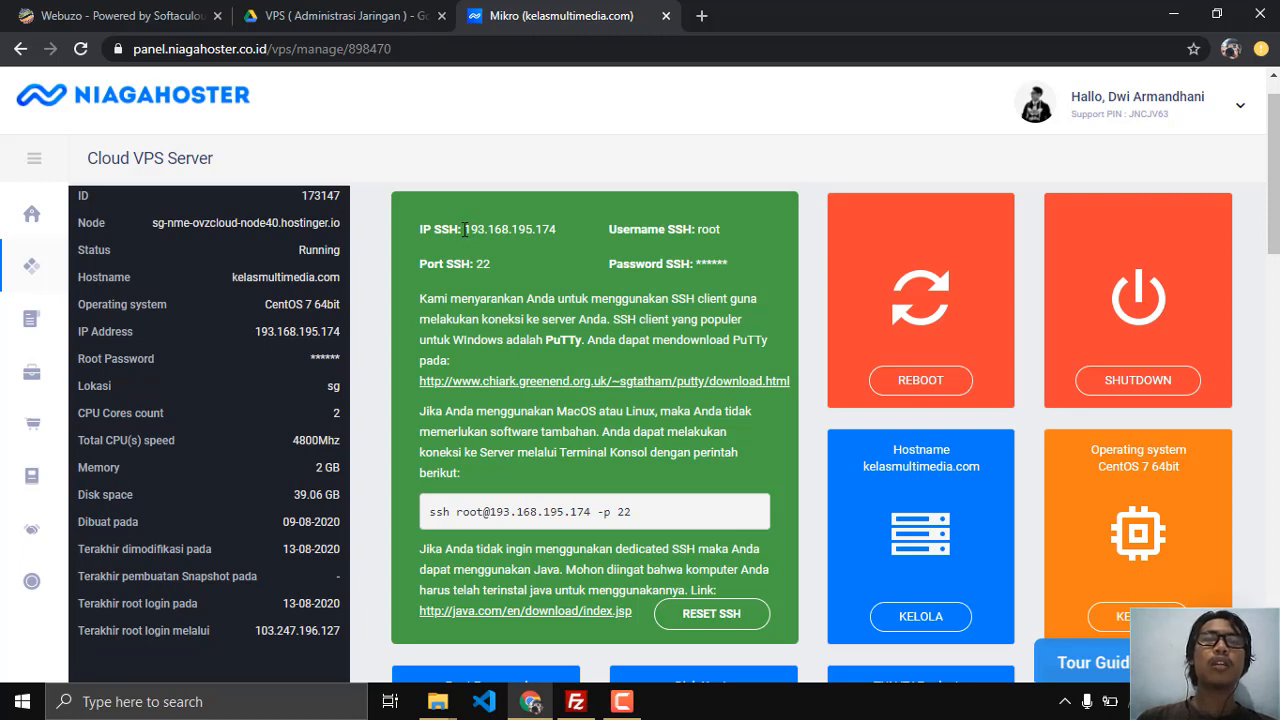
left_click_drag(464, 230, 547, 213)
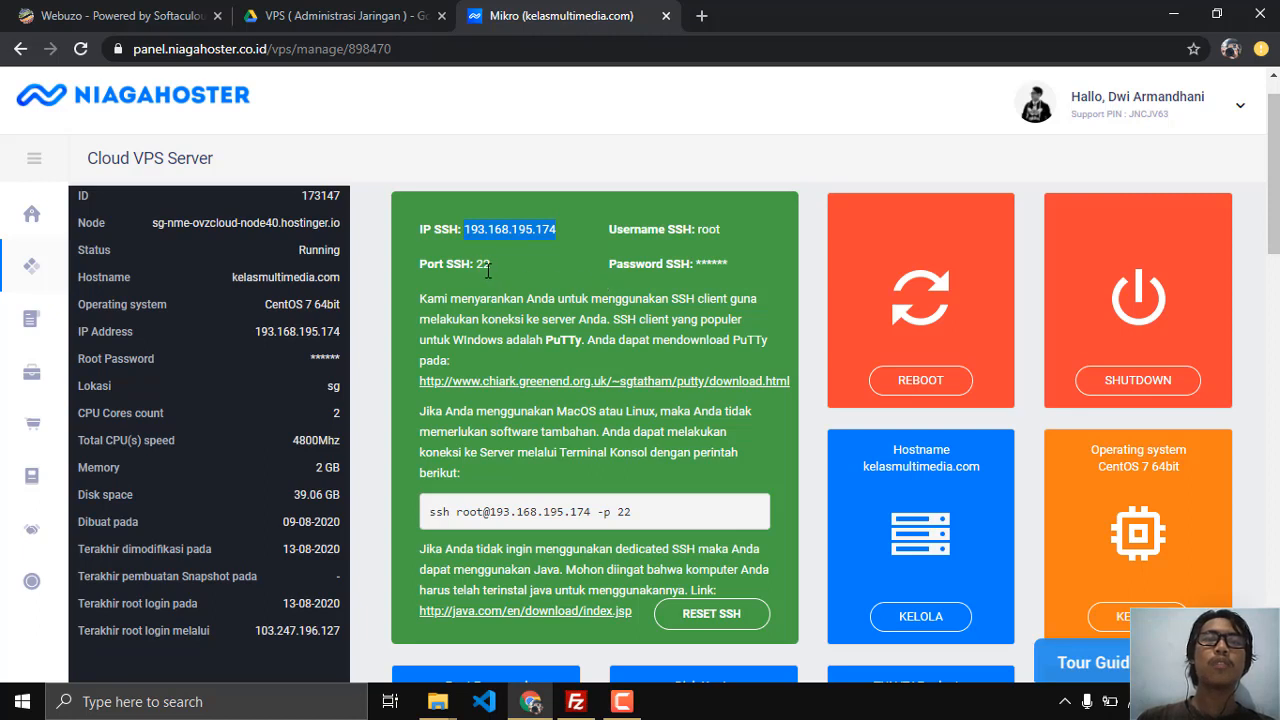
left_click_drag(475, 265, 497, 267)
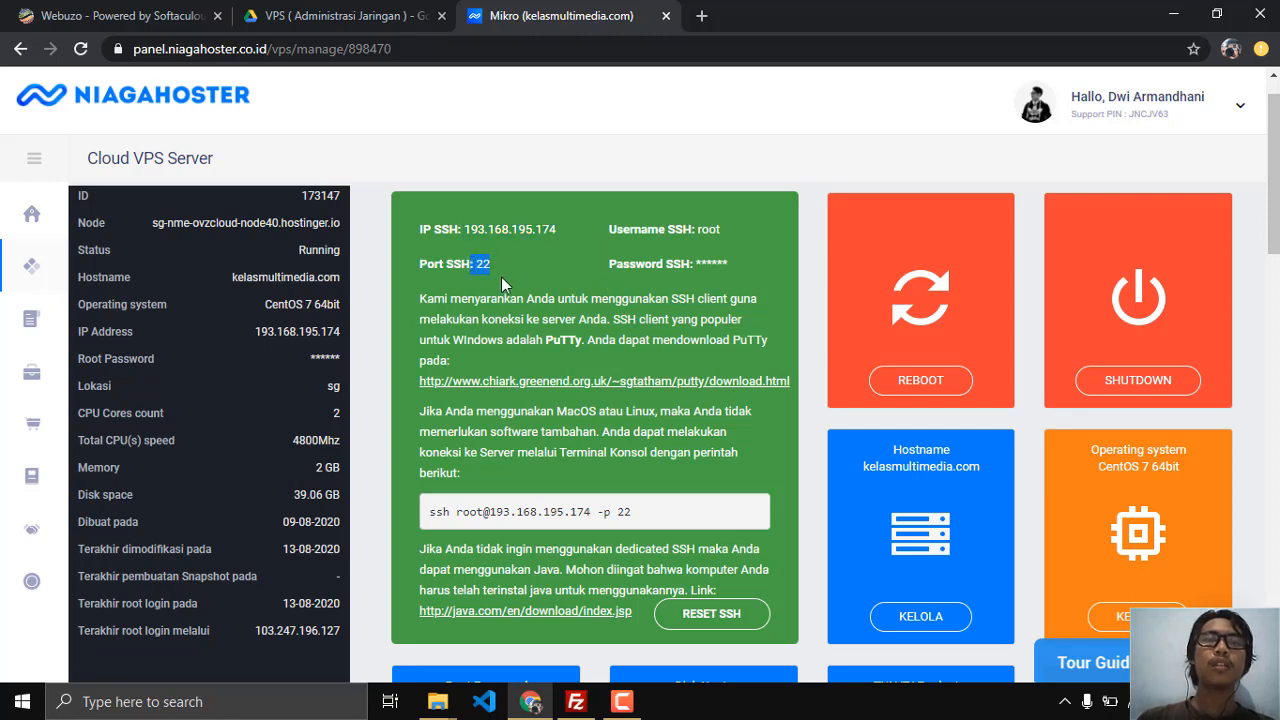
left_click(592, 275)
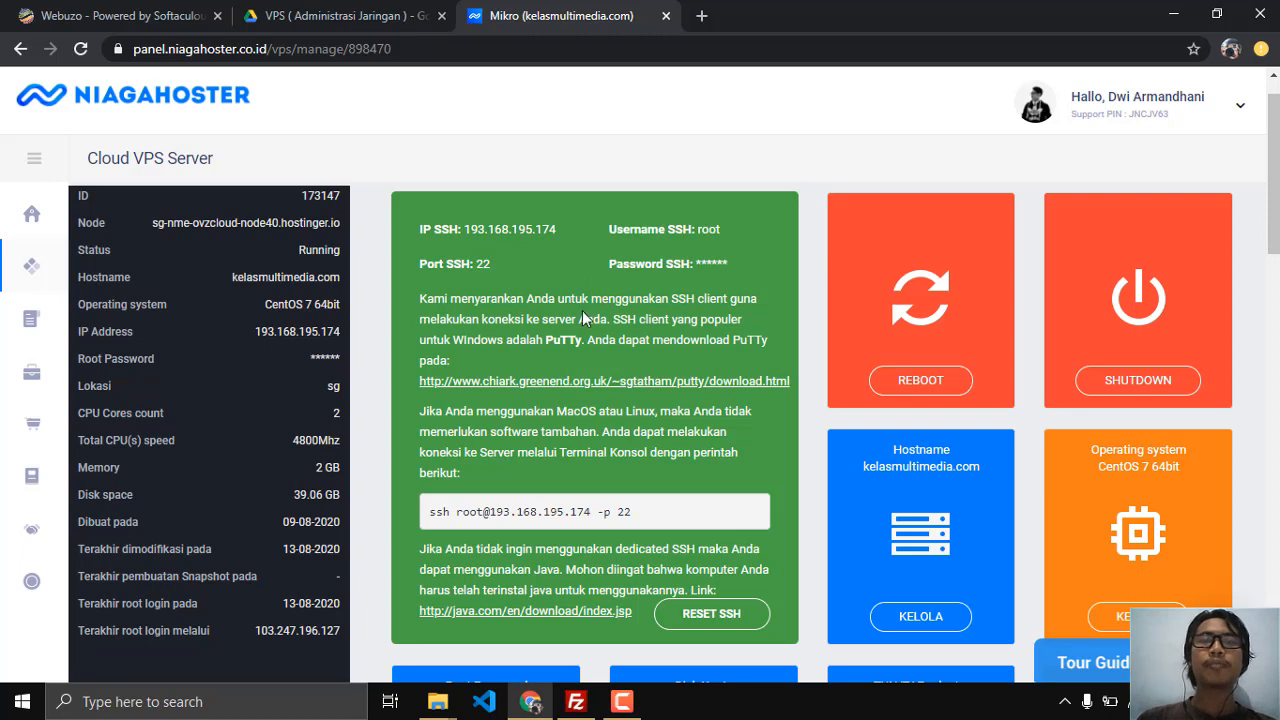
double_click(703, 230)
left_click_drag(694, 264, 740, 263)
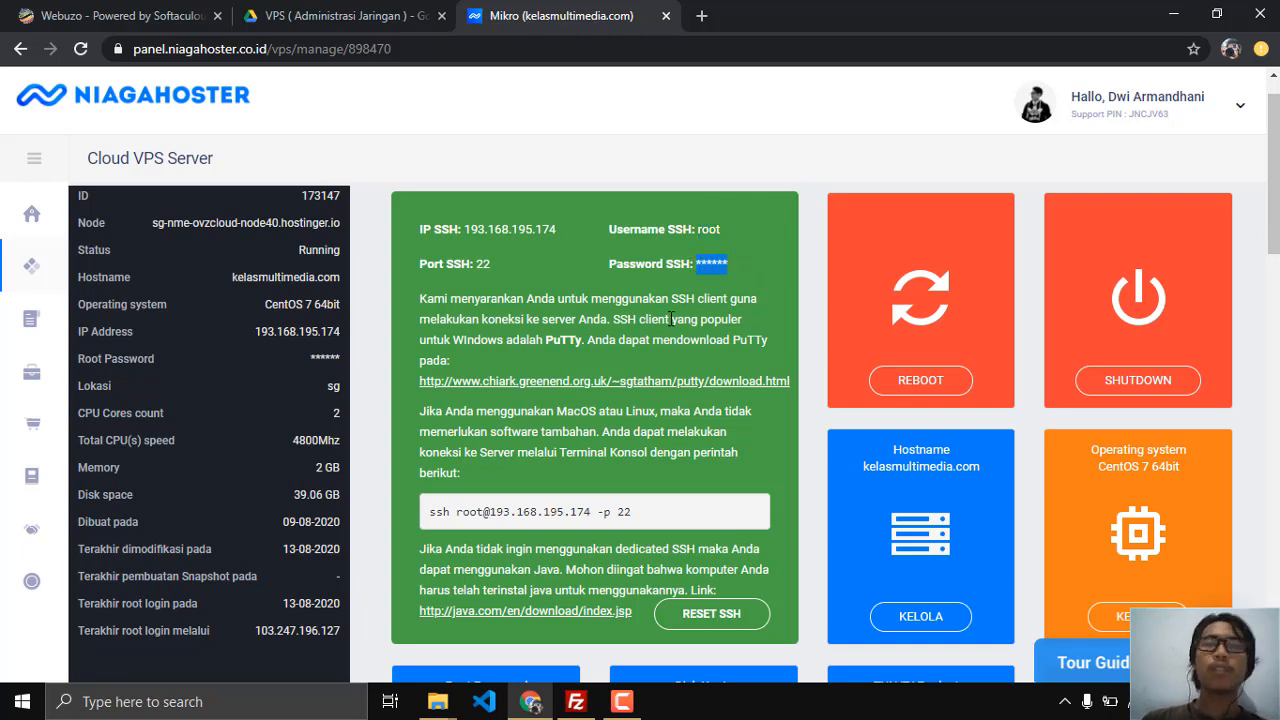
scroll(722, 398, "down", 3)
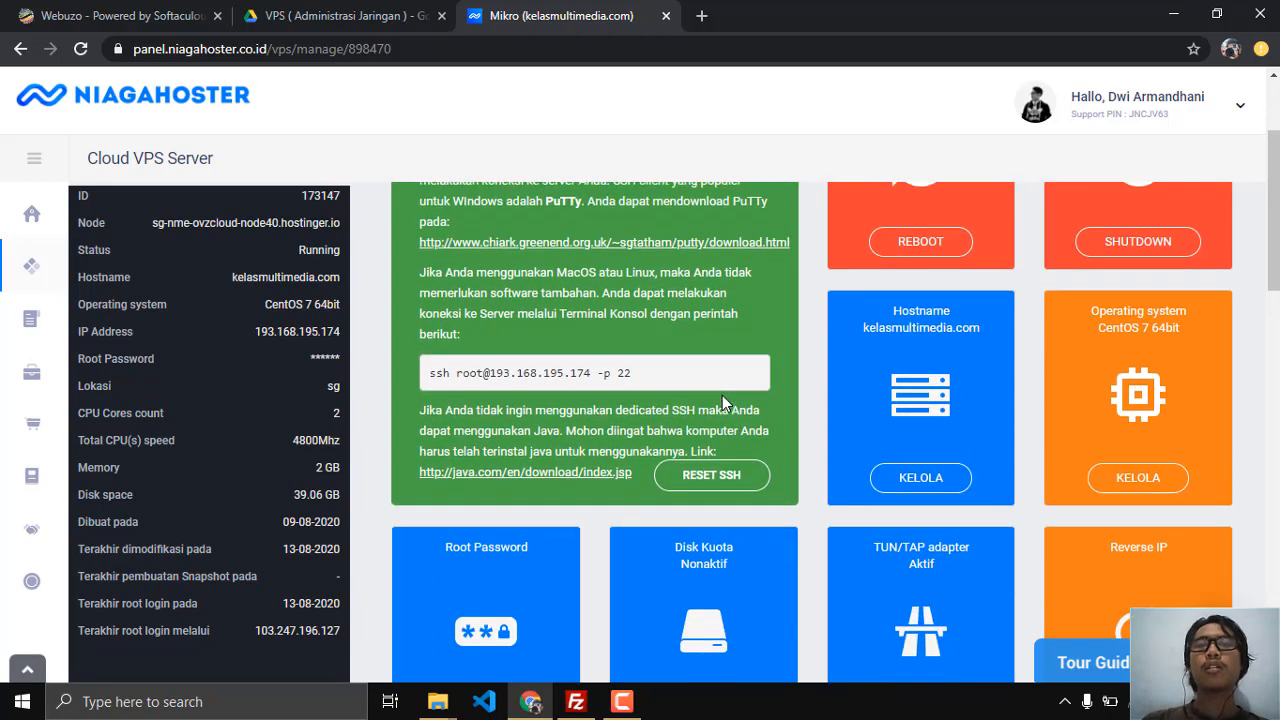
scroll(722, 395, "up", 3)
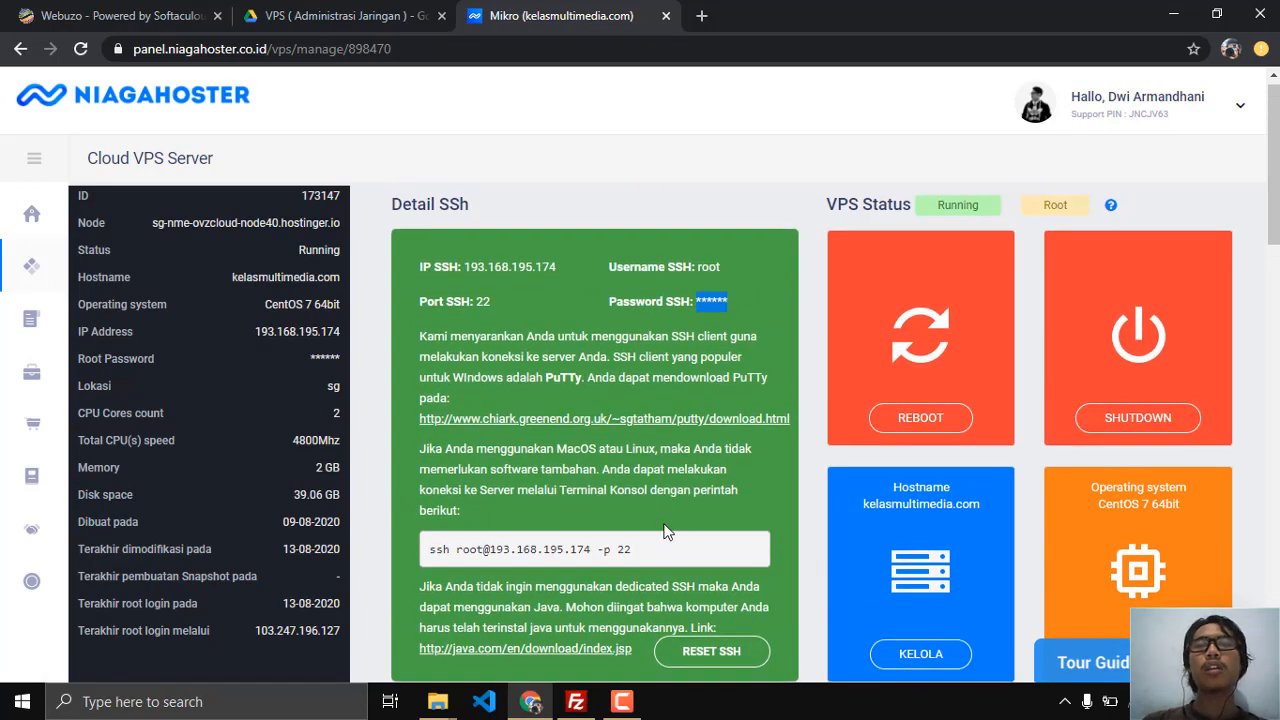
scroll(670, 530, "down", 3)
scroll(674, 529, "up", 1)
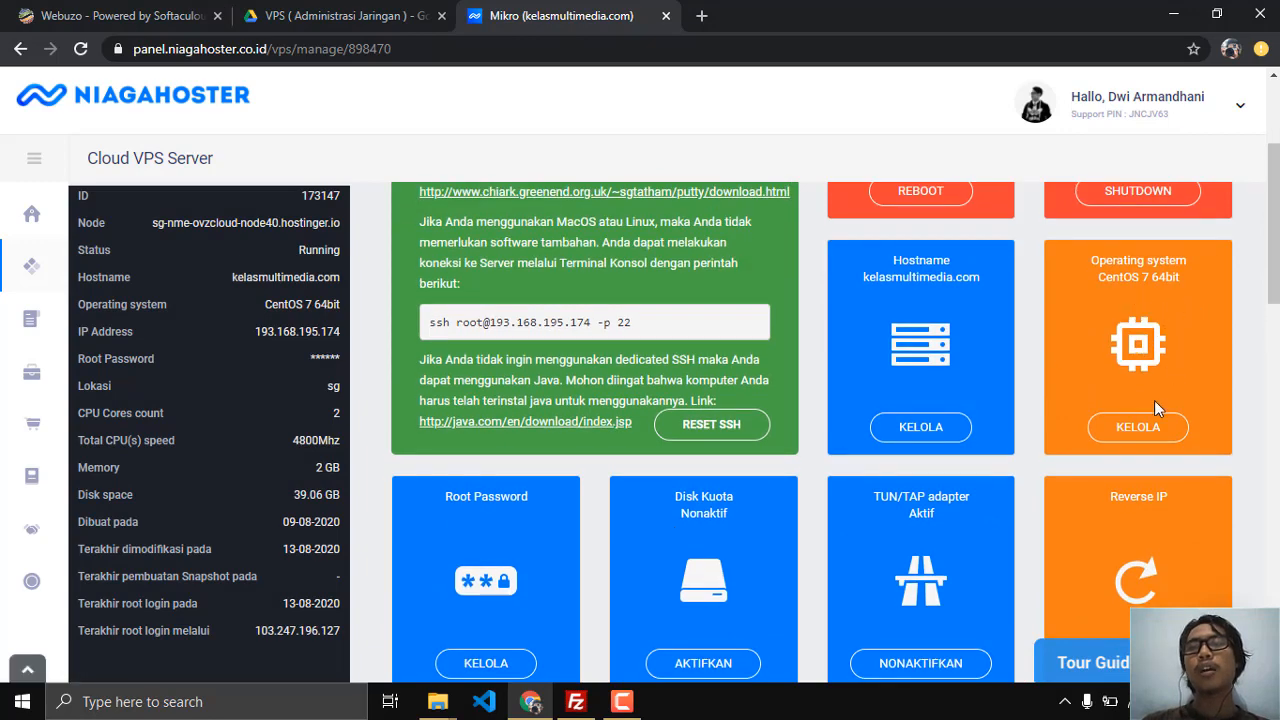
left_click(1132, 430)
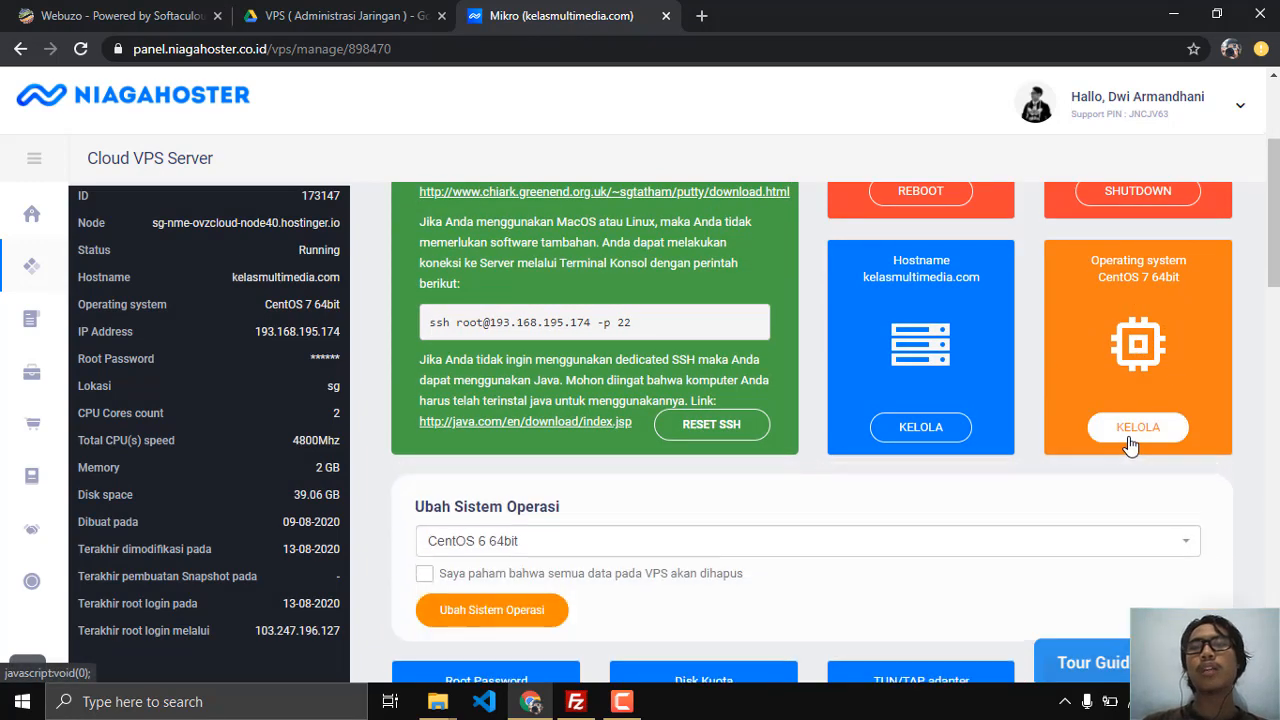
left_click(731, 558)
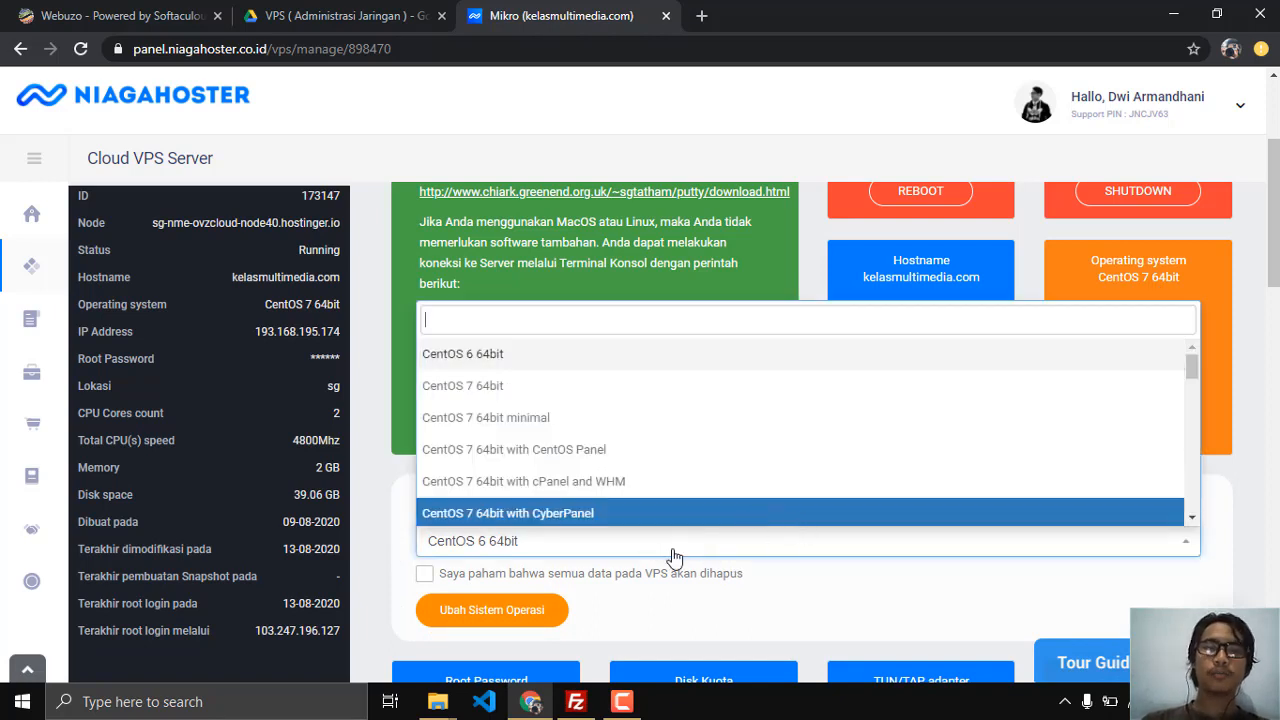
left_click(377, 518)
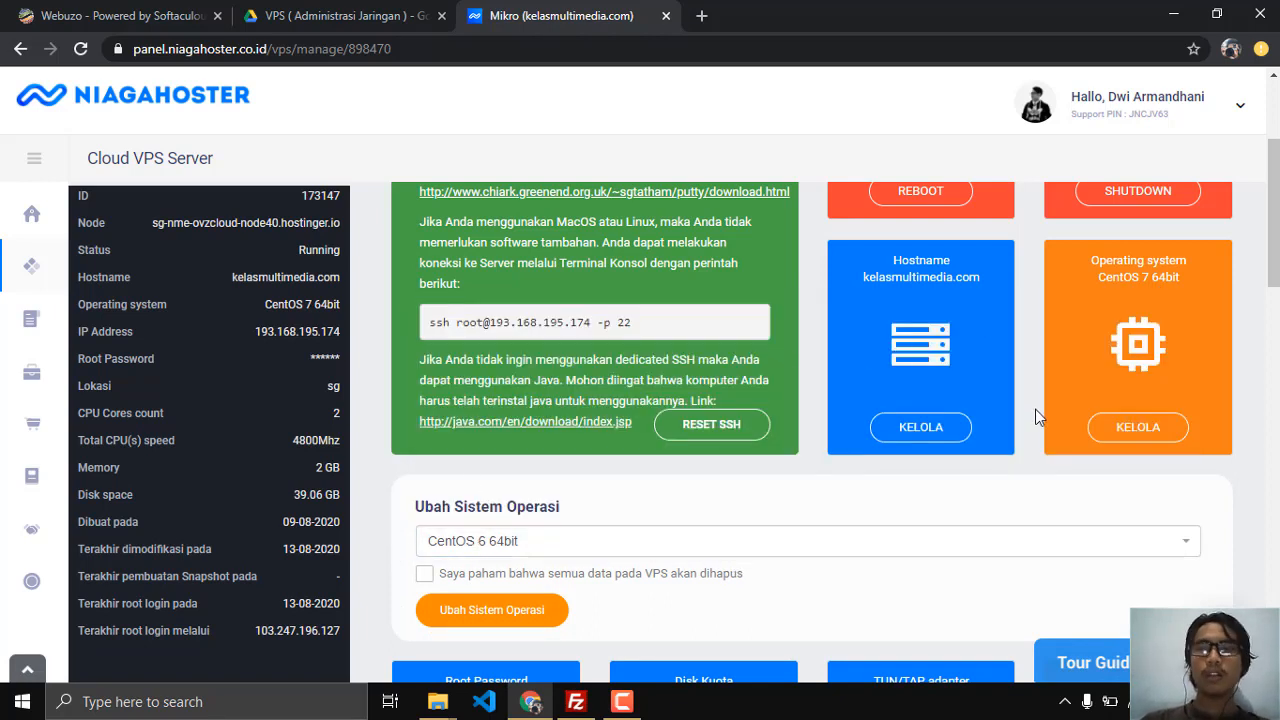
scroll(1033, 478, "up", 2)
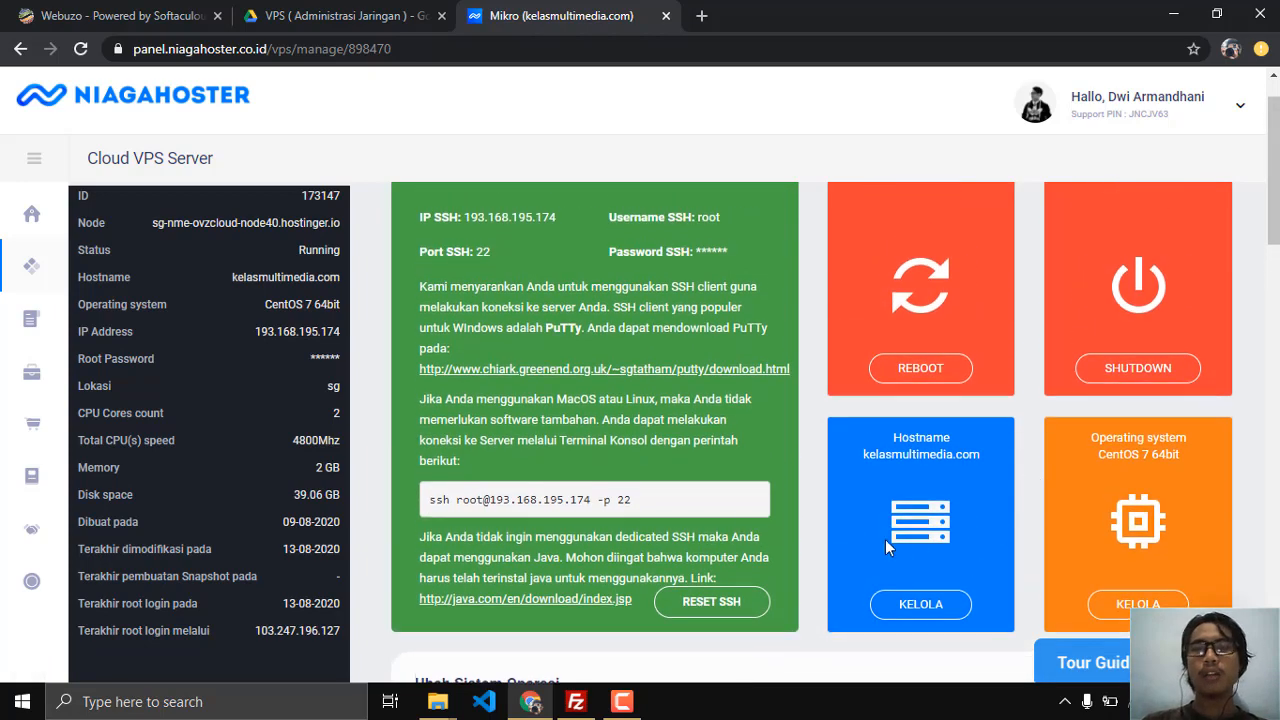
scroll(672, 571, "down", 6)
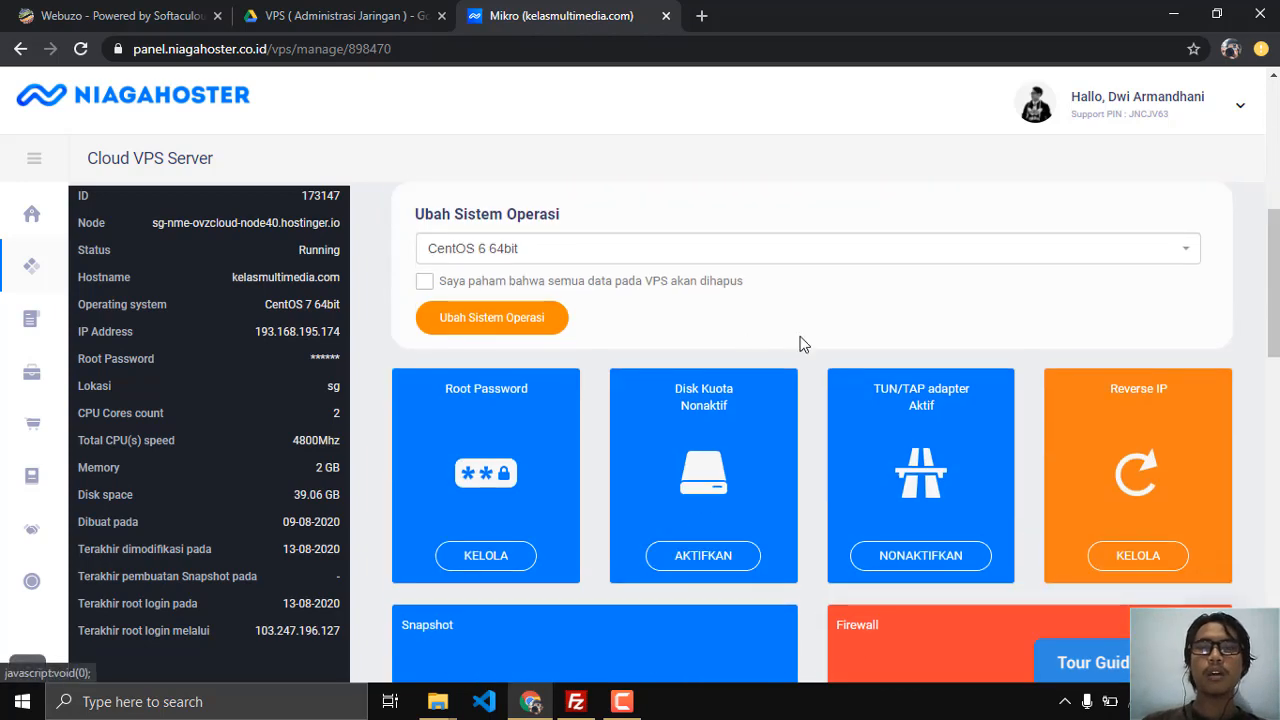
scroll(814, 357, "up", 3)
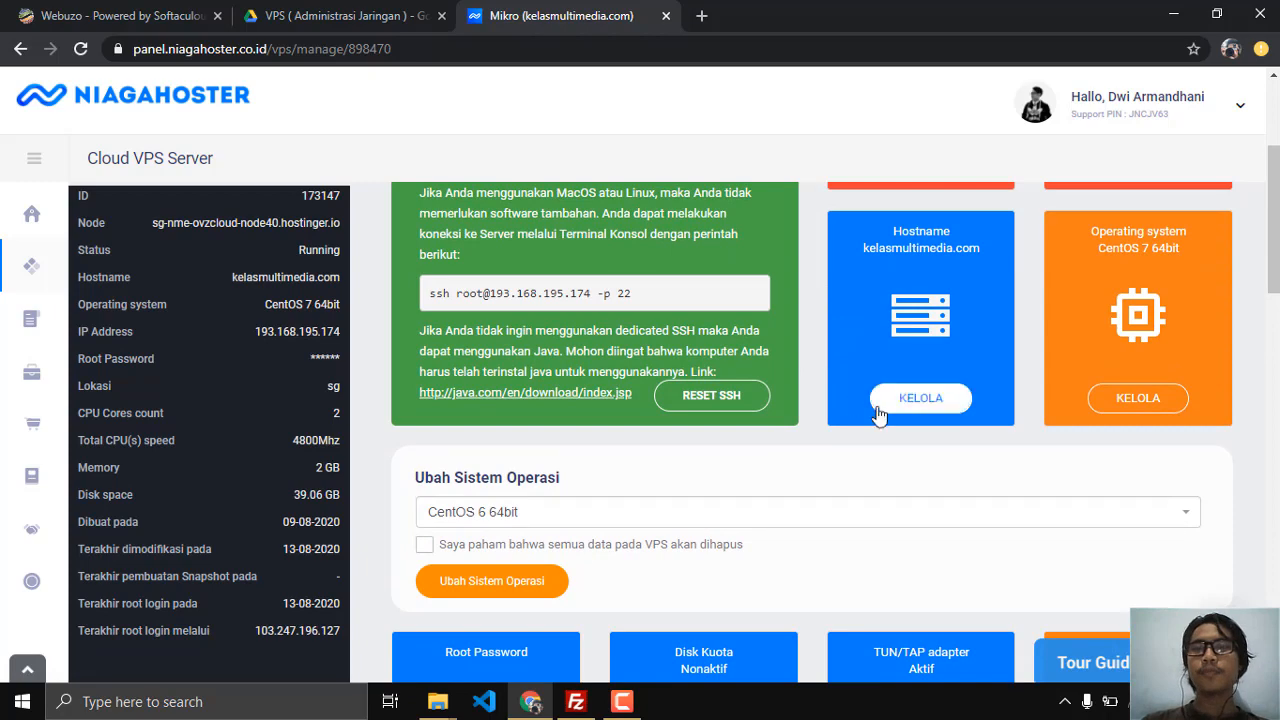
scroll(875, 405, "up", 3)
scroll(841, 555, "up", 1)
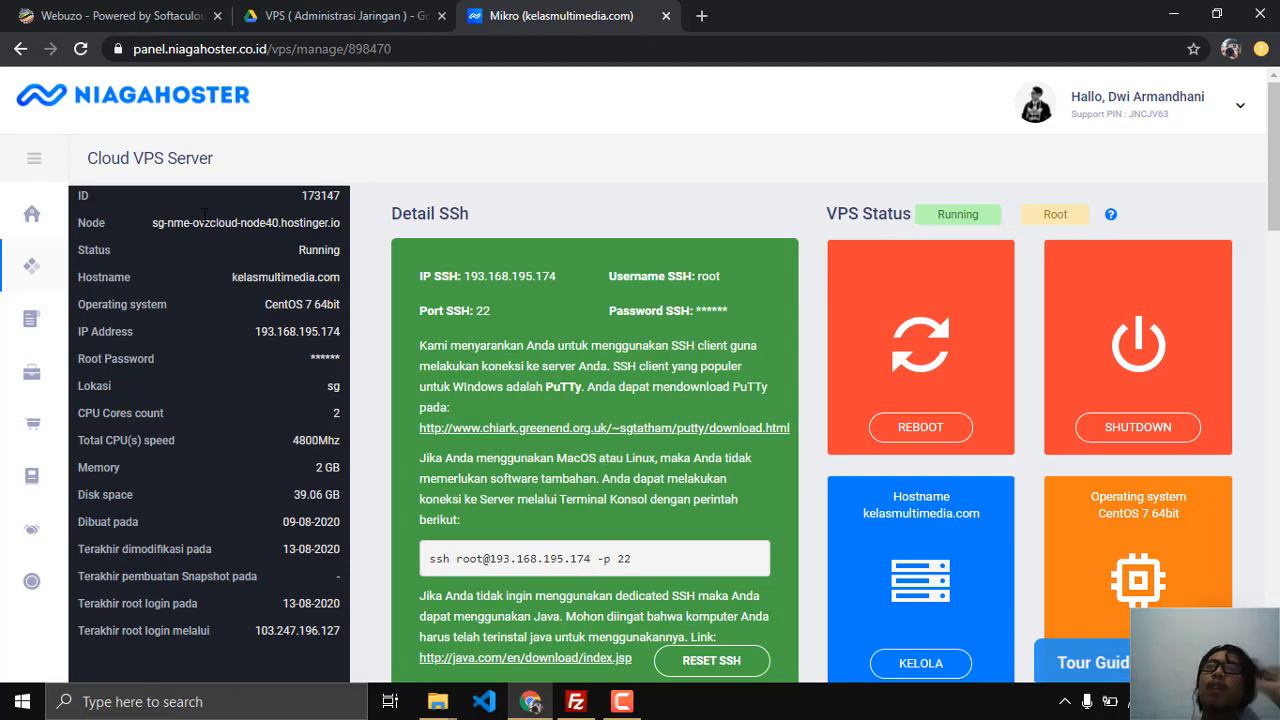
Look up the server IP and SSH port on the Niagahoster VPS SSH details page
left_click(108, 15)
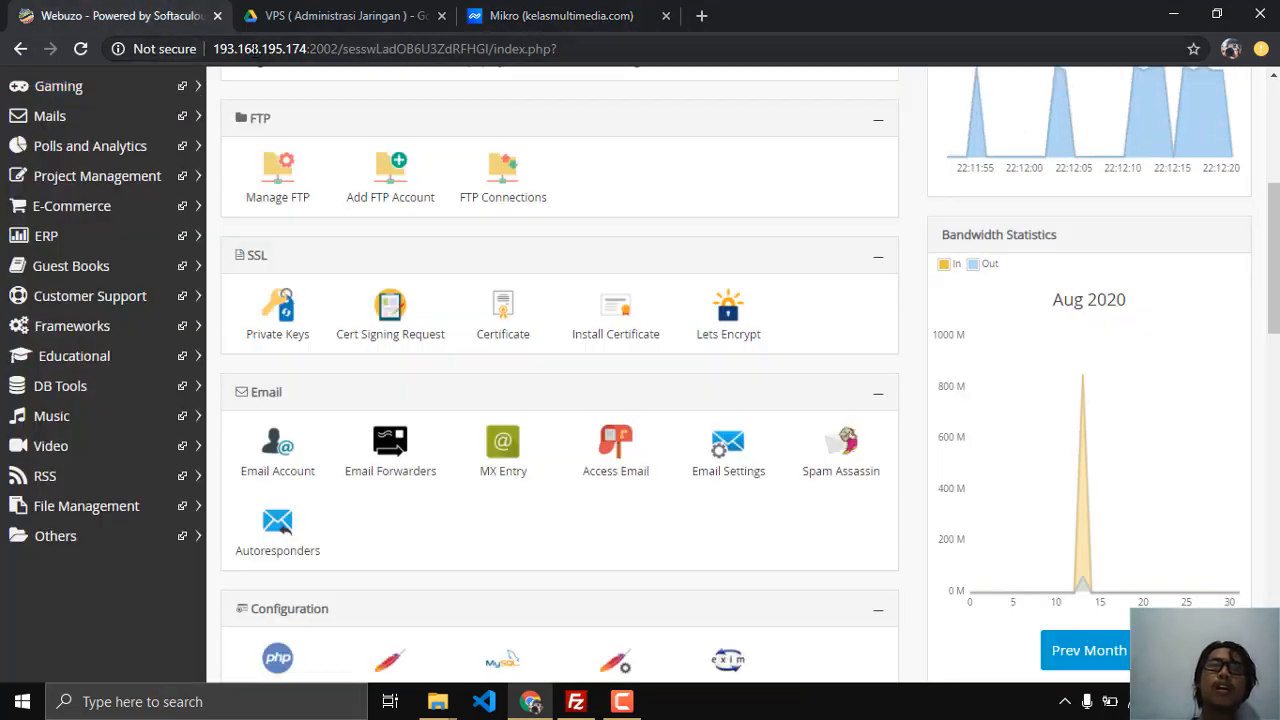
left_click(252, 49)
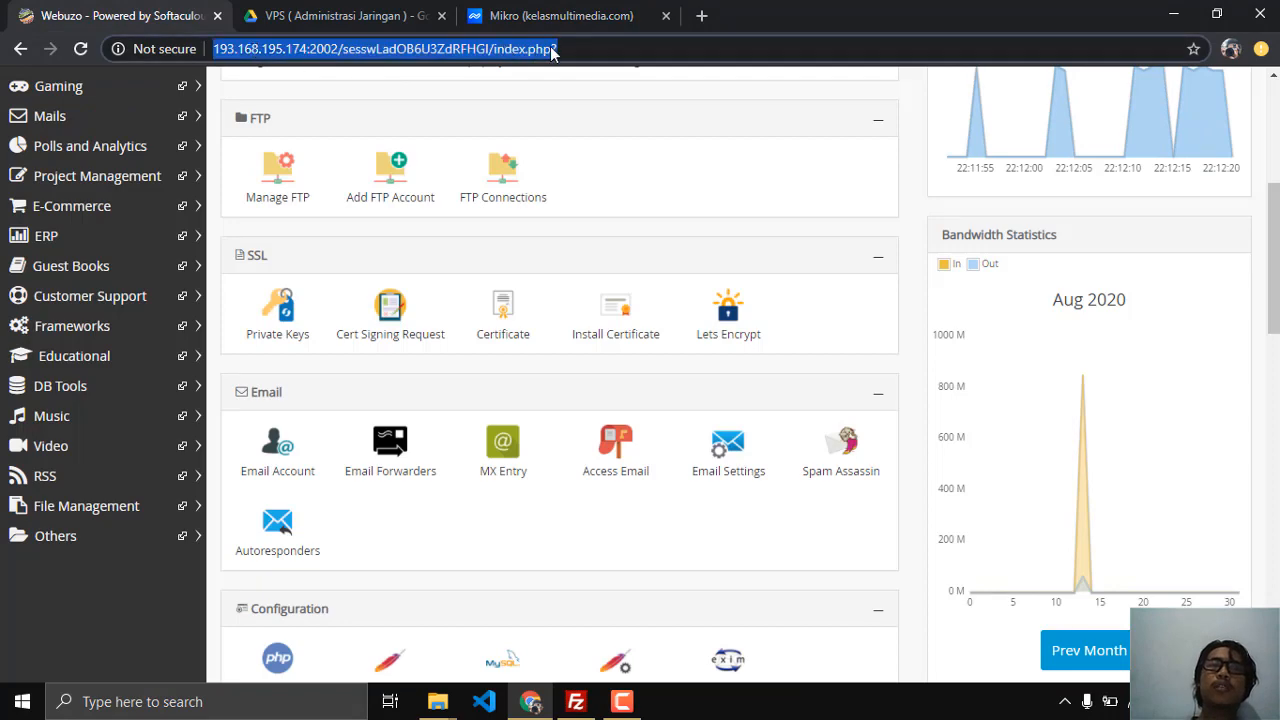
left_click(588, 53)
left_click(565, 14)
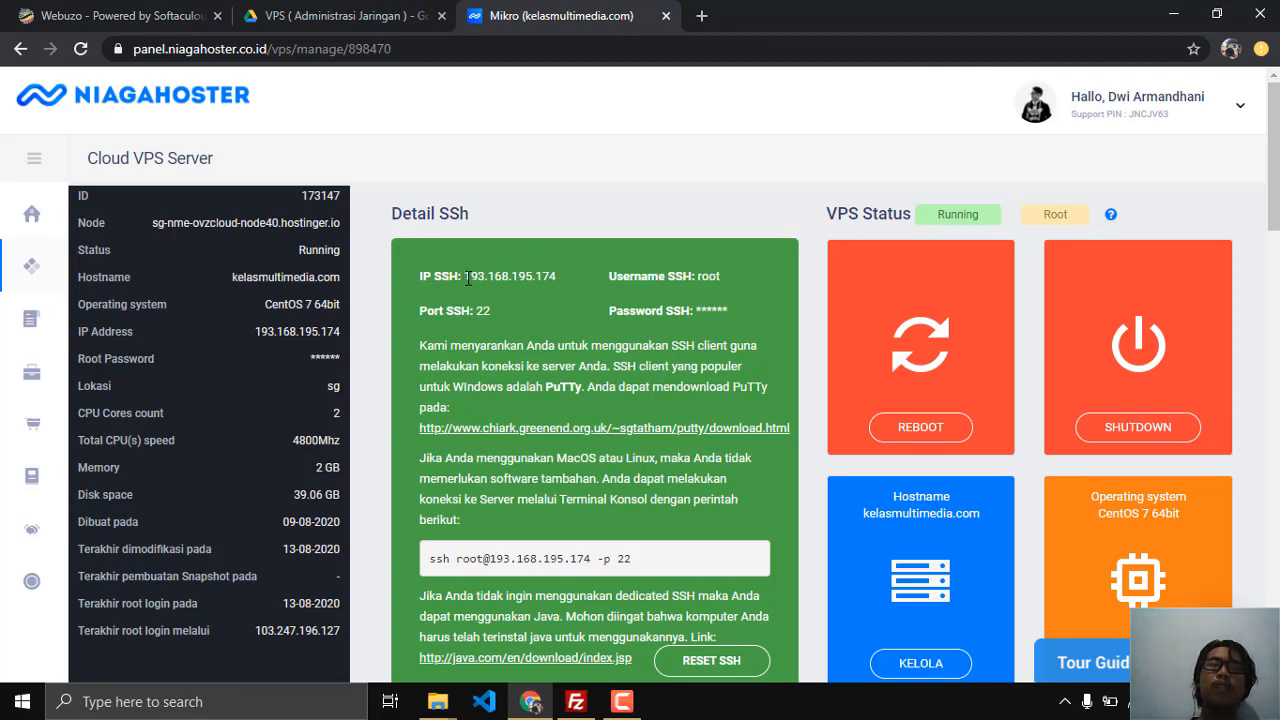
left_click_drag(465, 276, 599, 280)
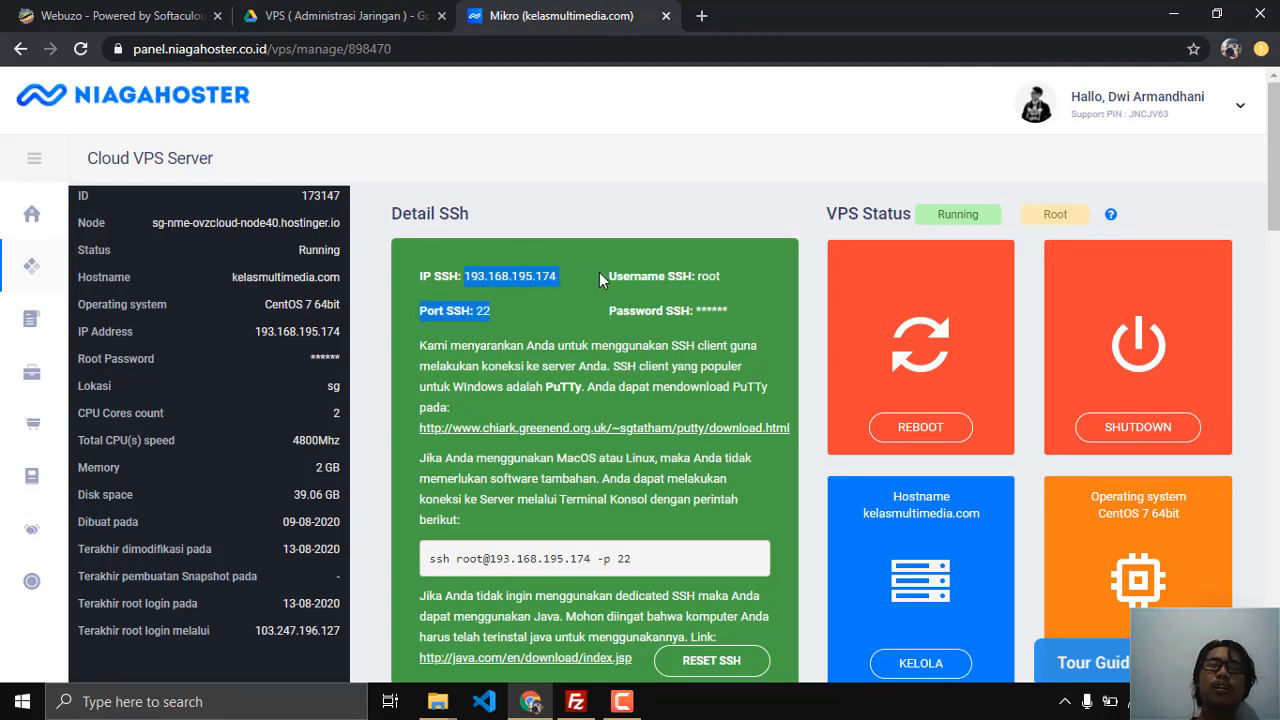
left_click(547, 326)
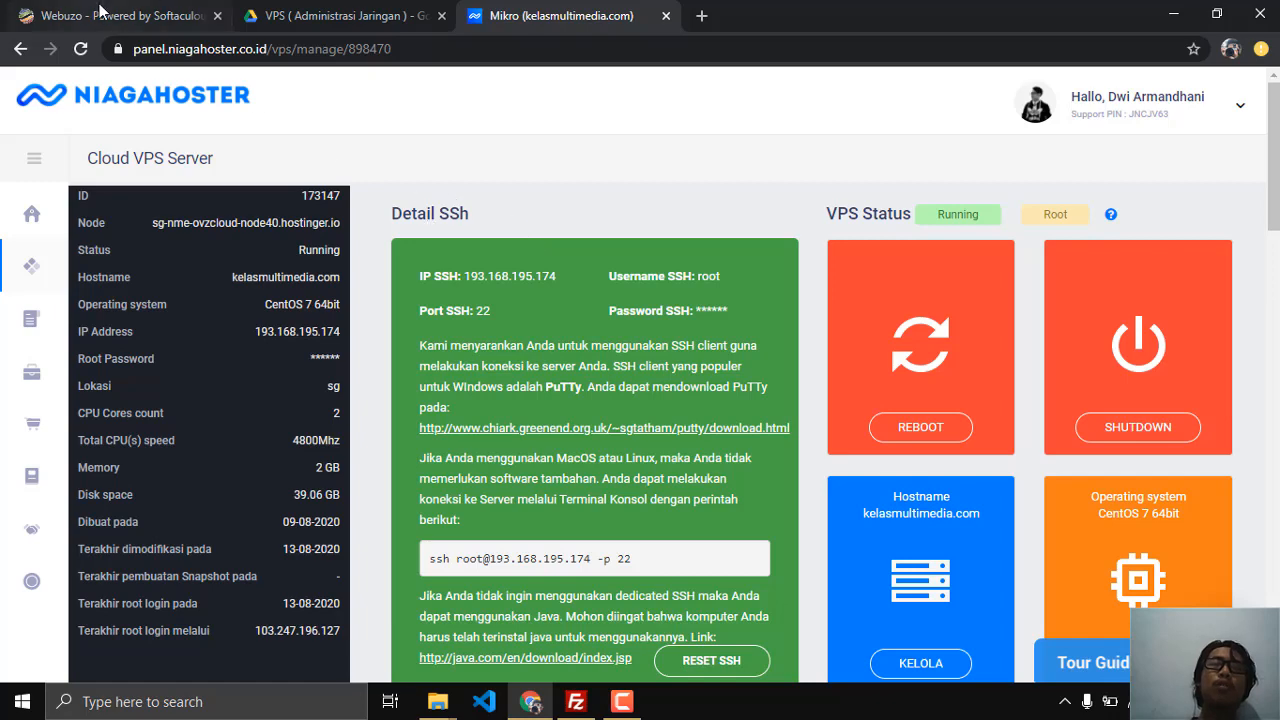
left_click_drag(110, 16, 250, 18)
Change the panel address to 193.168.195.174:2002 and load it
left_click(262, 48)
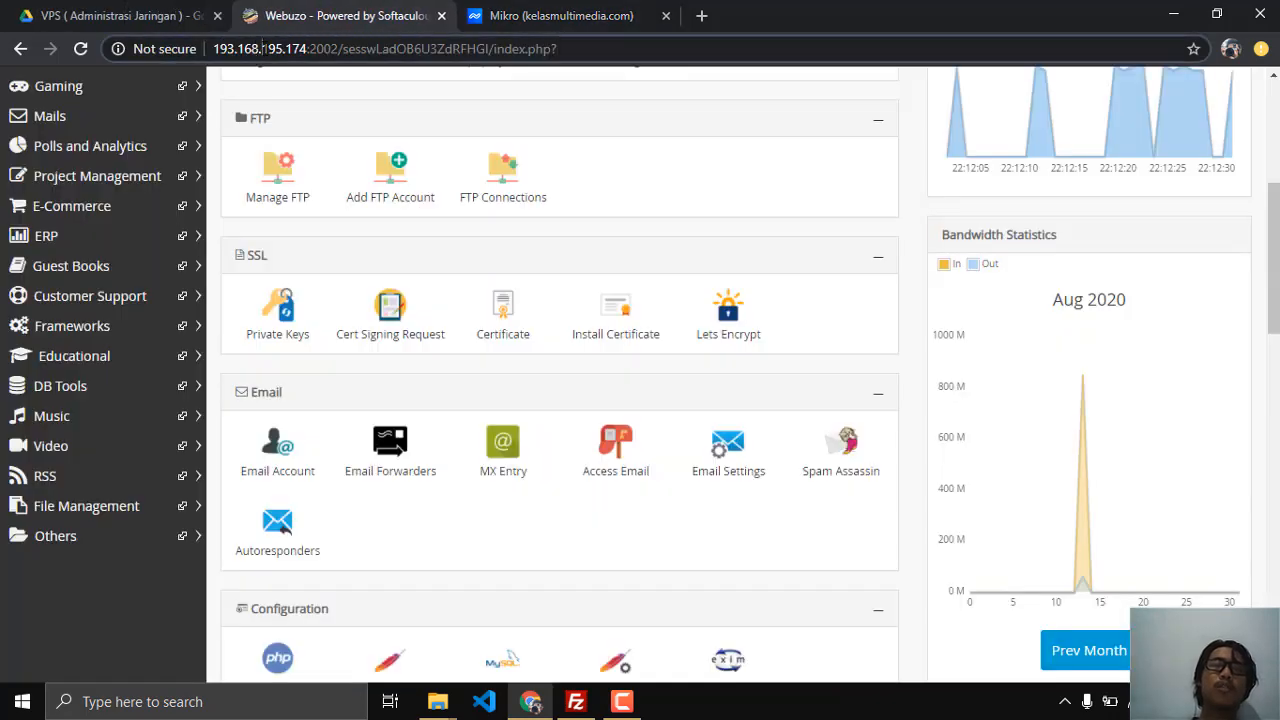
left_click(600, 48)
key("BackSpace")
key("BackSpace")
key("BackSpace")
key("BackSpace")
key("BackSpace")
key("BackSpace")
key("BackSpace")
key("BackSpace")
key("BackSpace")
key("BackSpace")
key("BackSpace")
key("BackSpace")
key("BackSpace")
key("BackSpace")
key("BackSpace")
key("BackSpace")
key("BackSpace")
key("BackSpace")
key("BackSpace")
key("BackSpace")
key("BackSpace")
key("BackSpace")
key("BackSpace")
key("BackSpace")
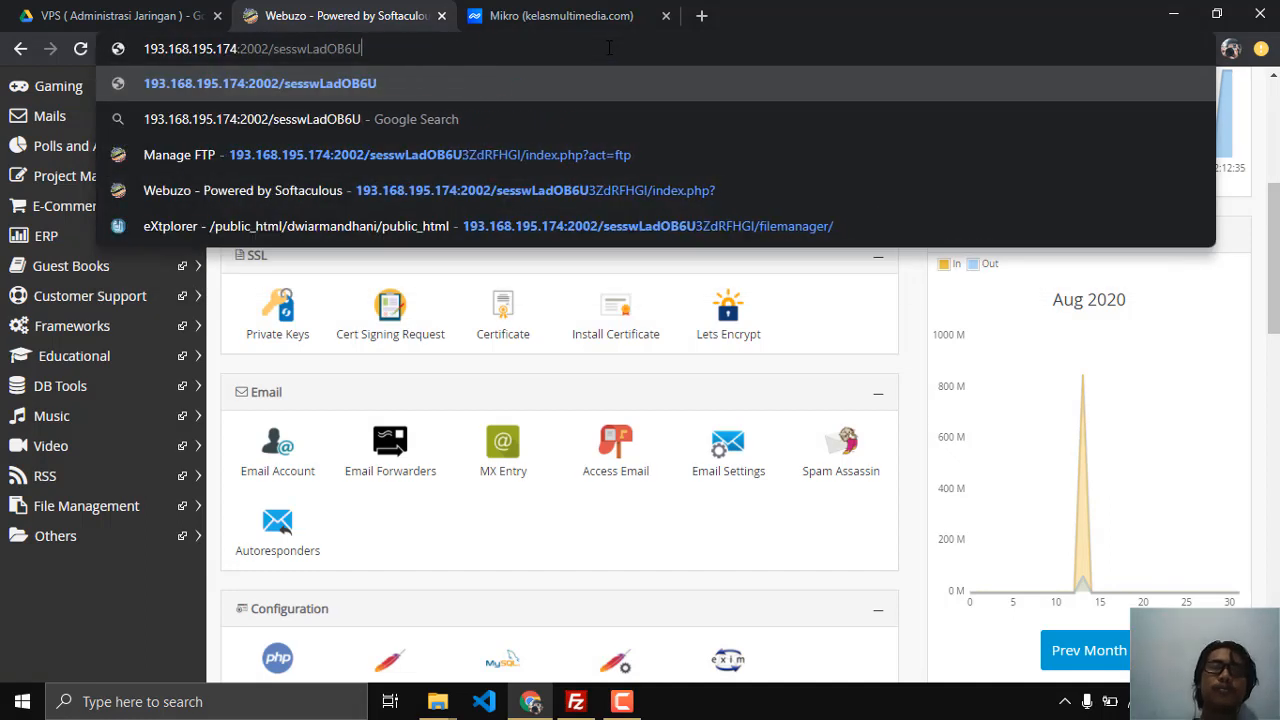
key("BackSpace")
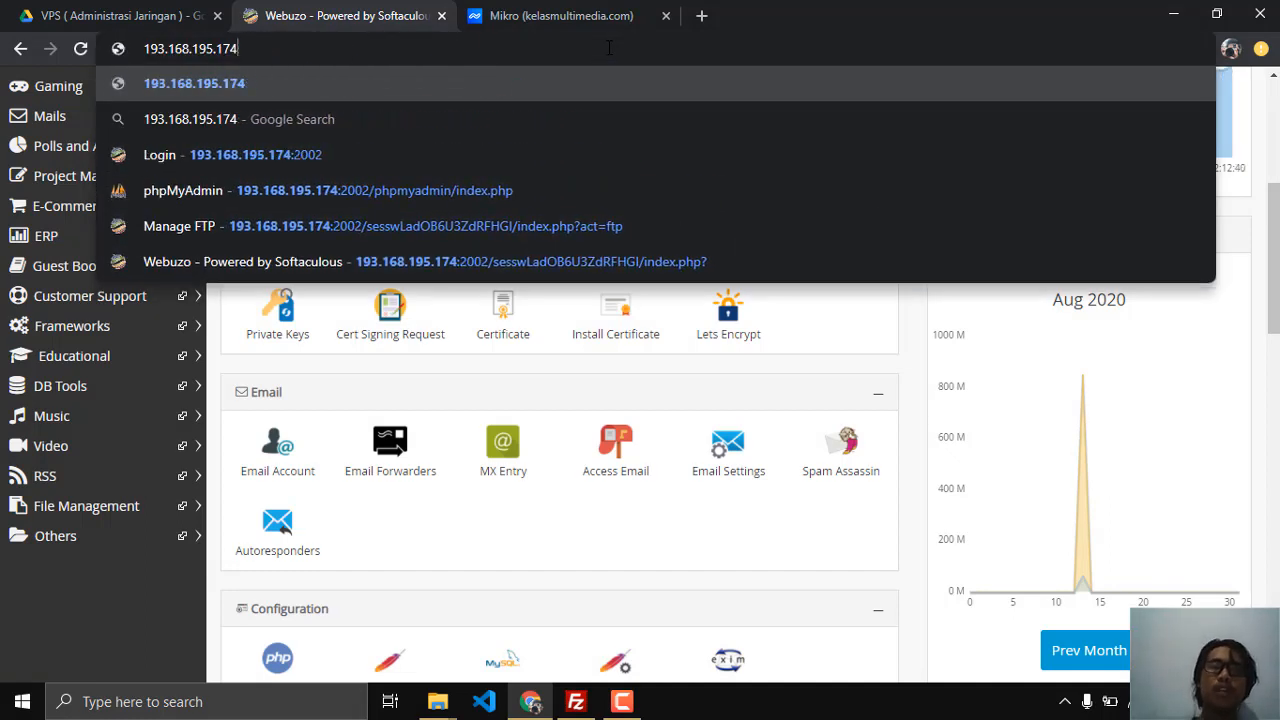
type(":")
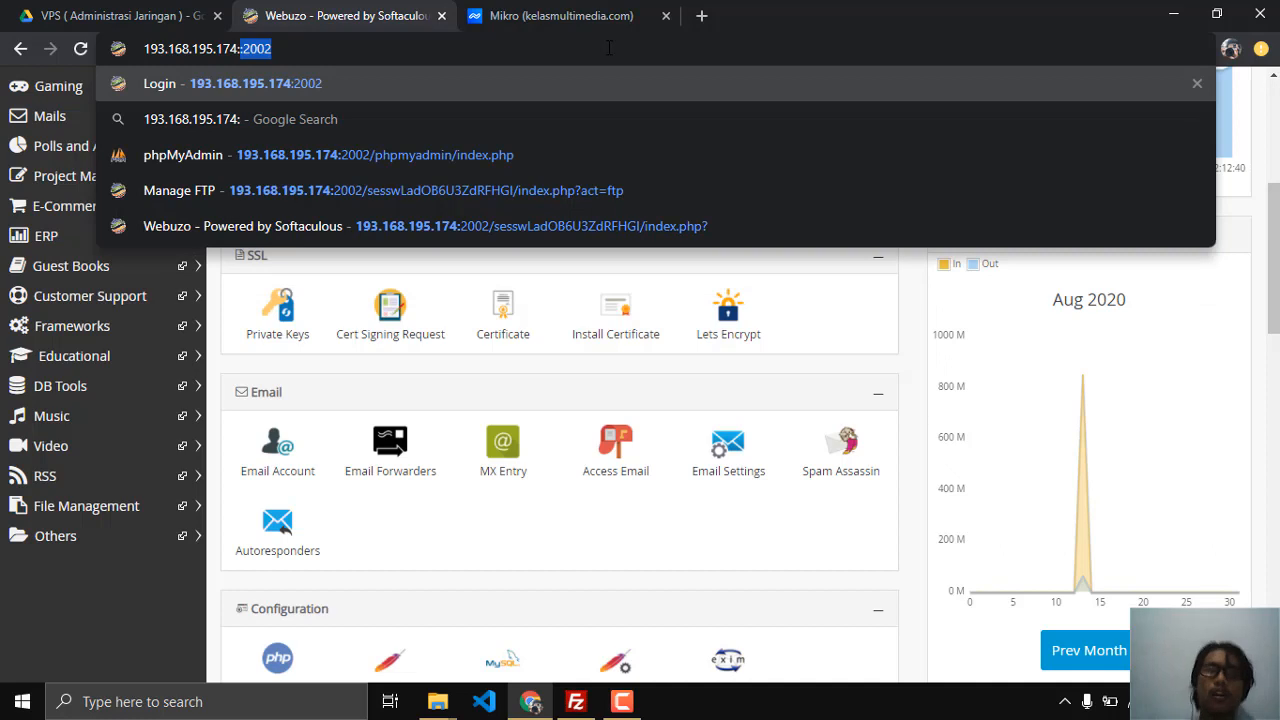
type("2002")
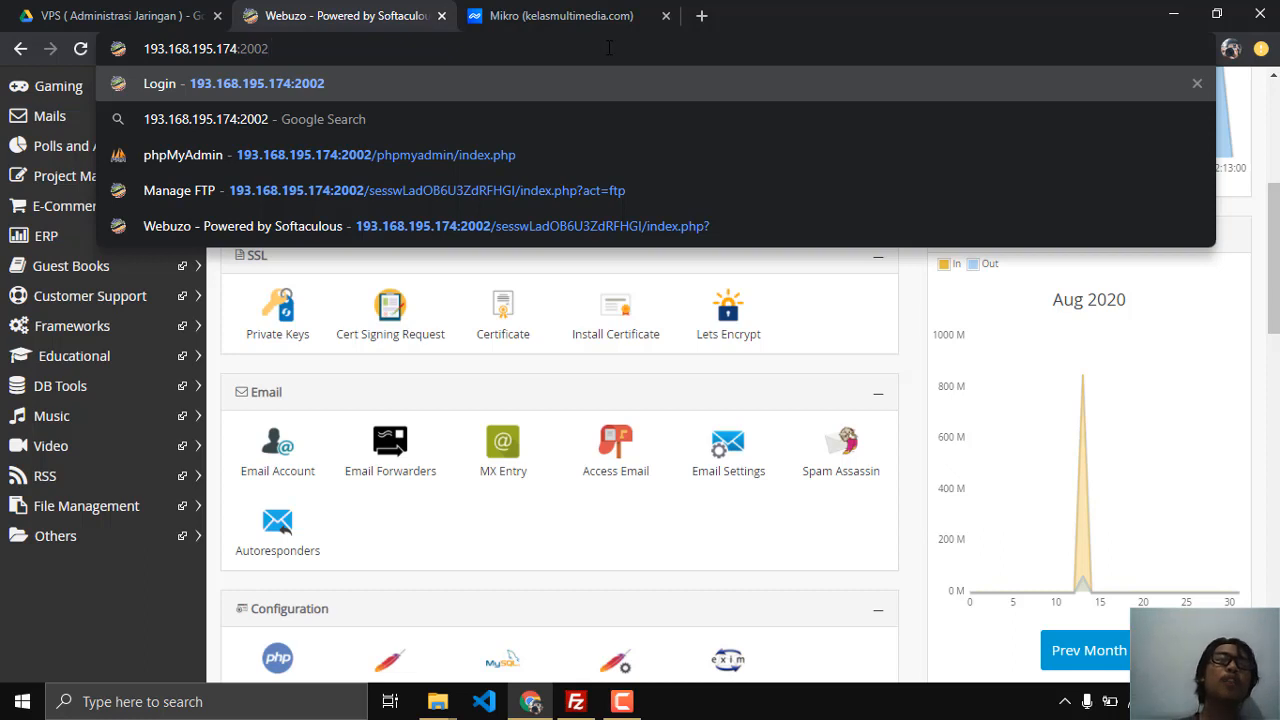
key("BackSpace")
type("4")
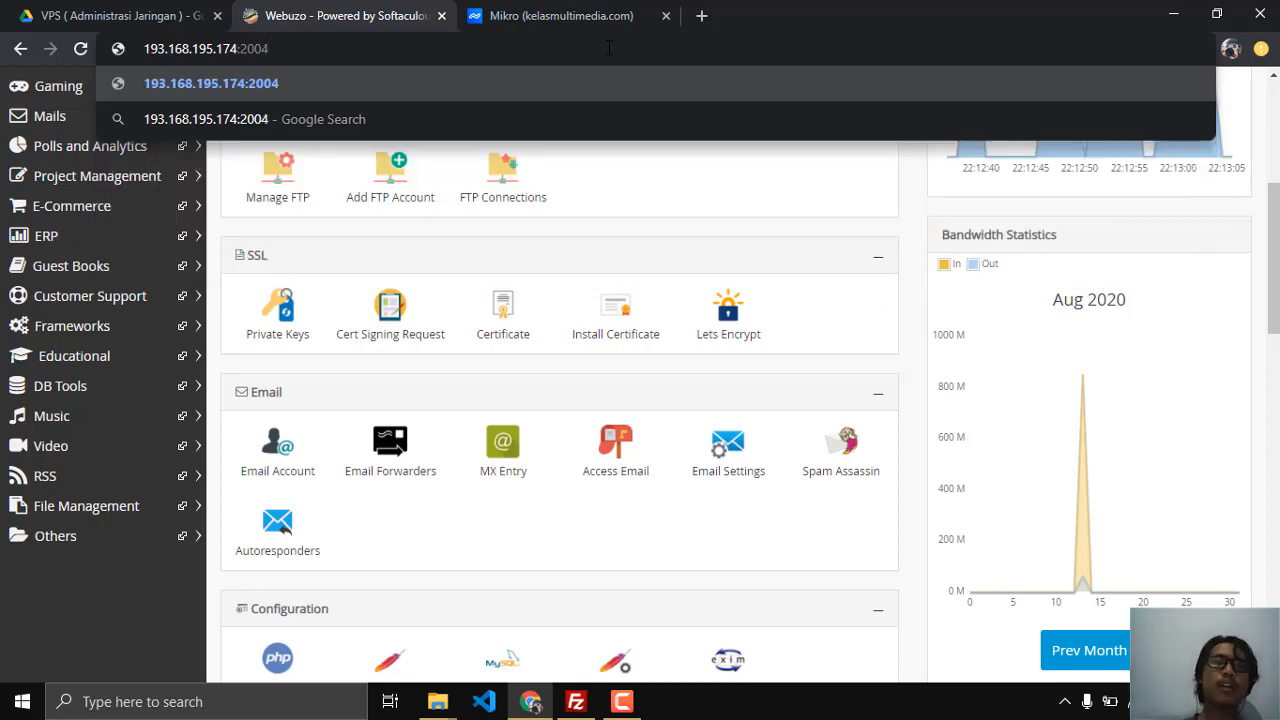
key("BackSpace")
type("2")
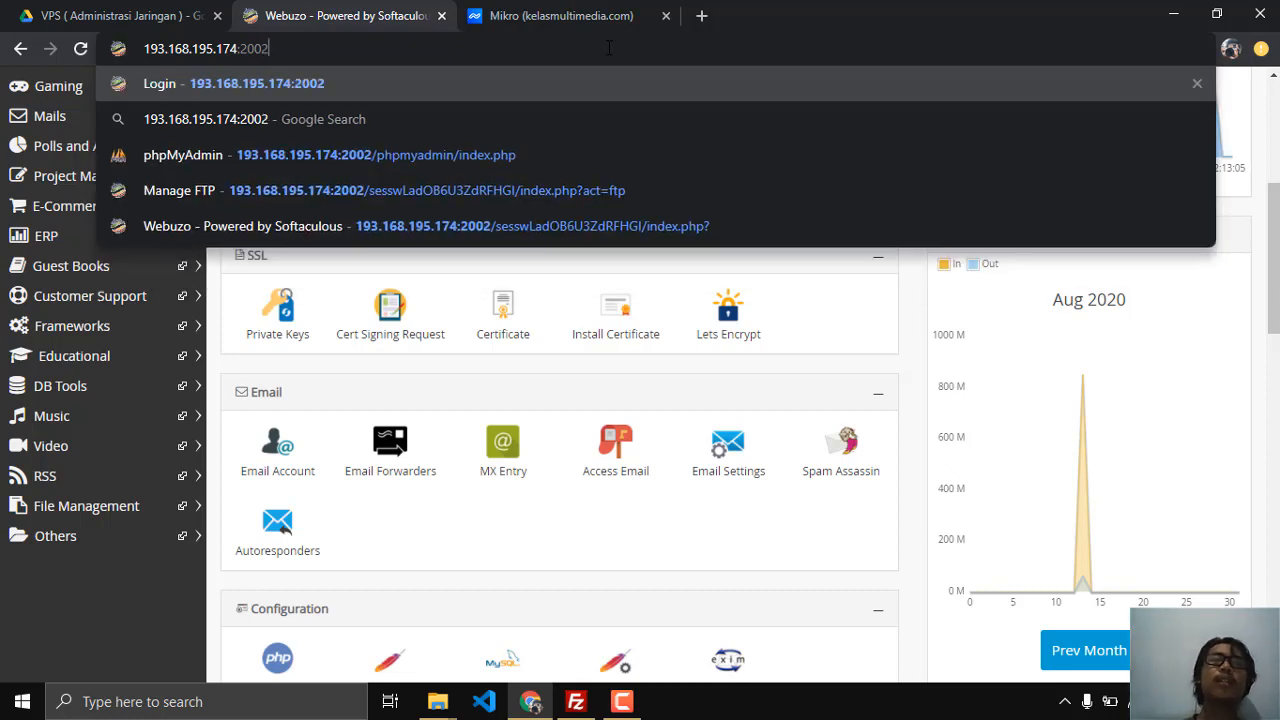
key("Return")
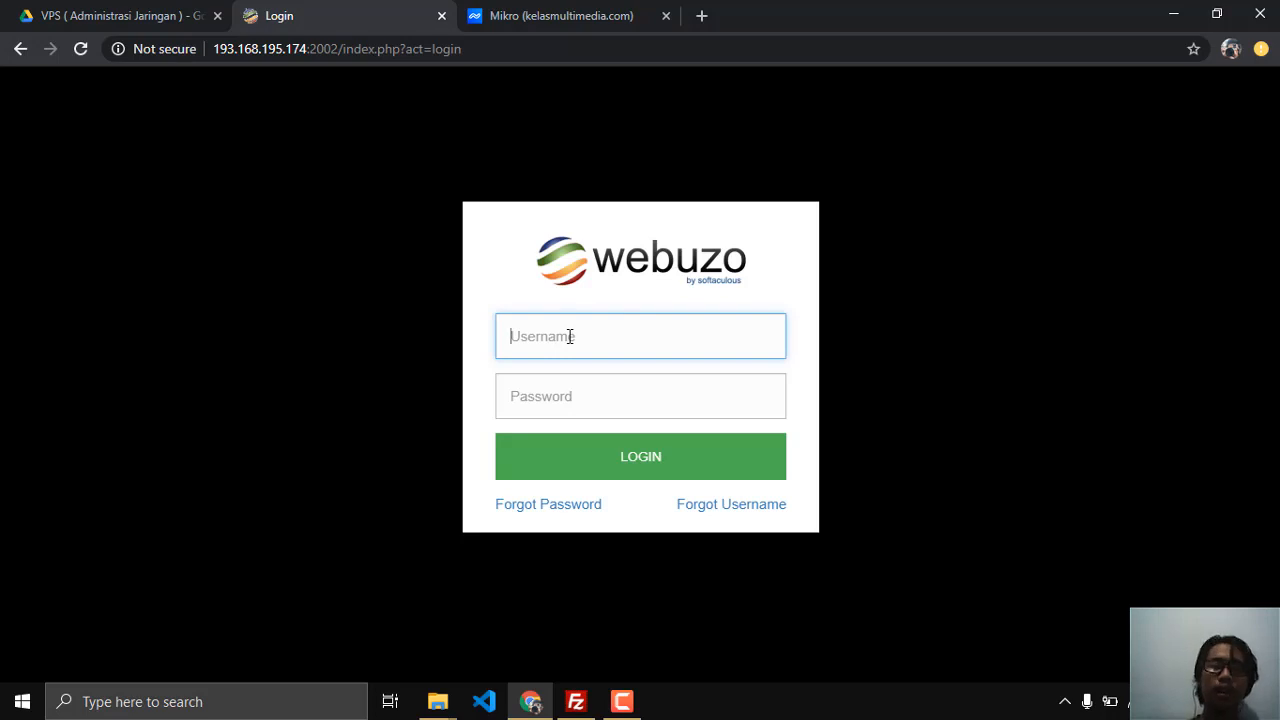
Log in to Webuzo as admin with the account password
type("admin")
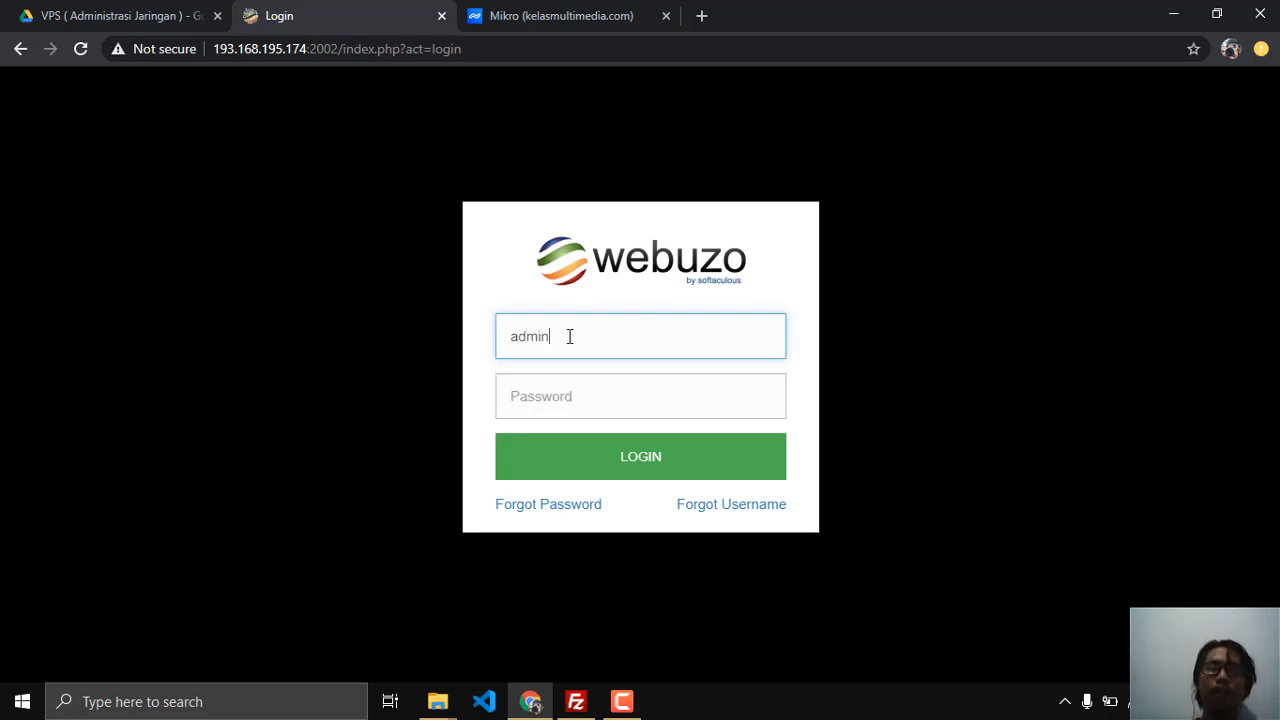
key("Tab")
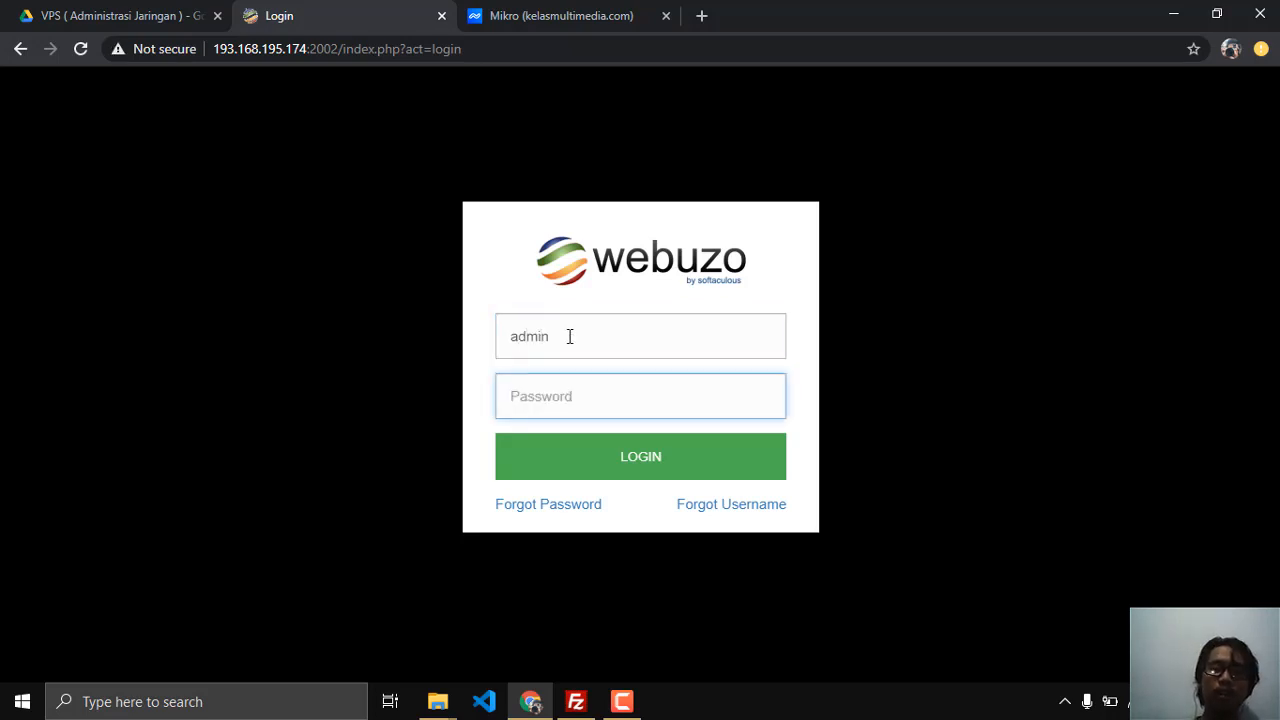
type("•••••••••")
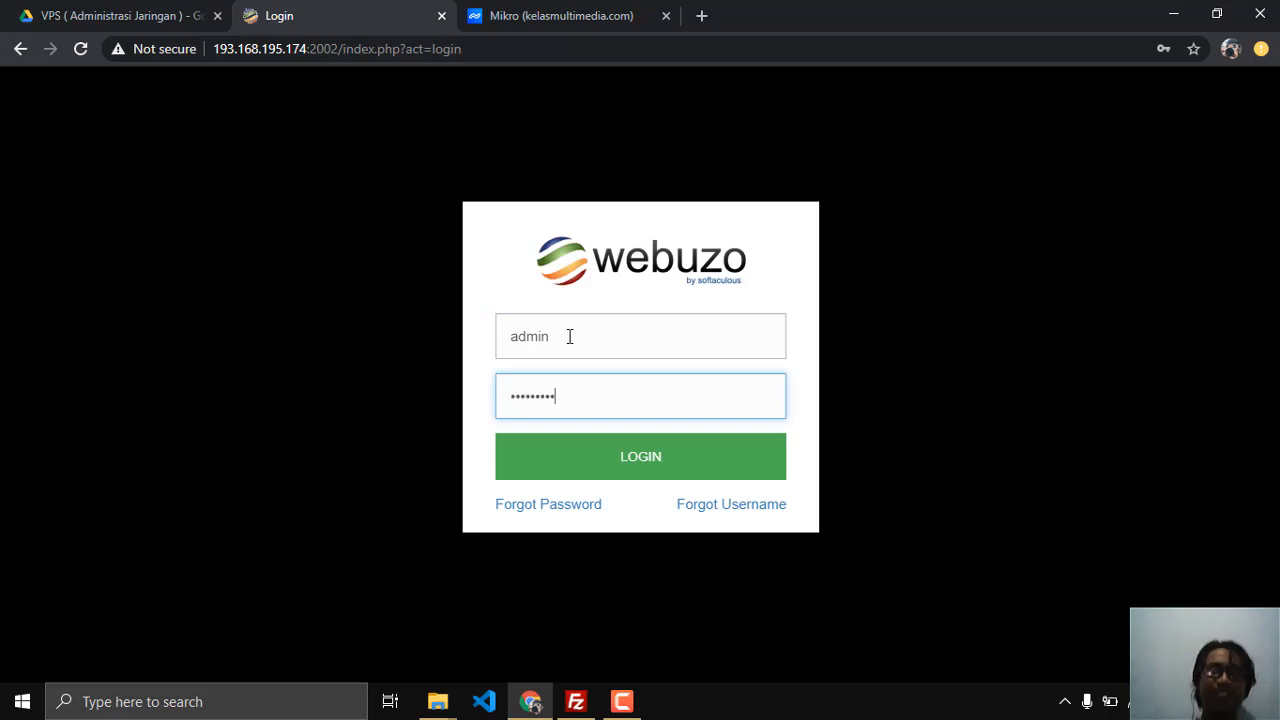
type("•")
key("Return")
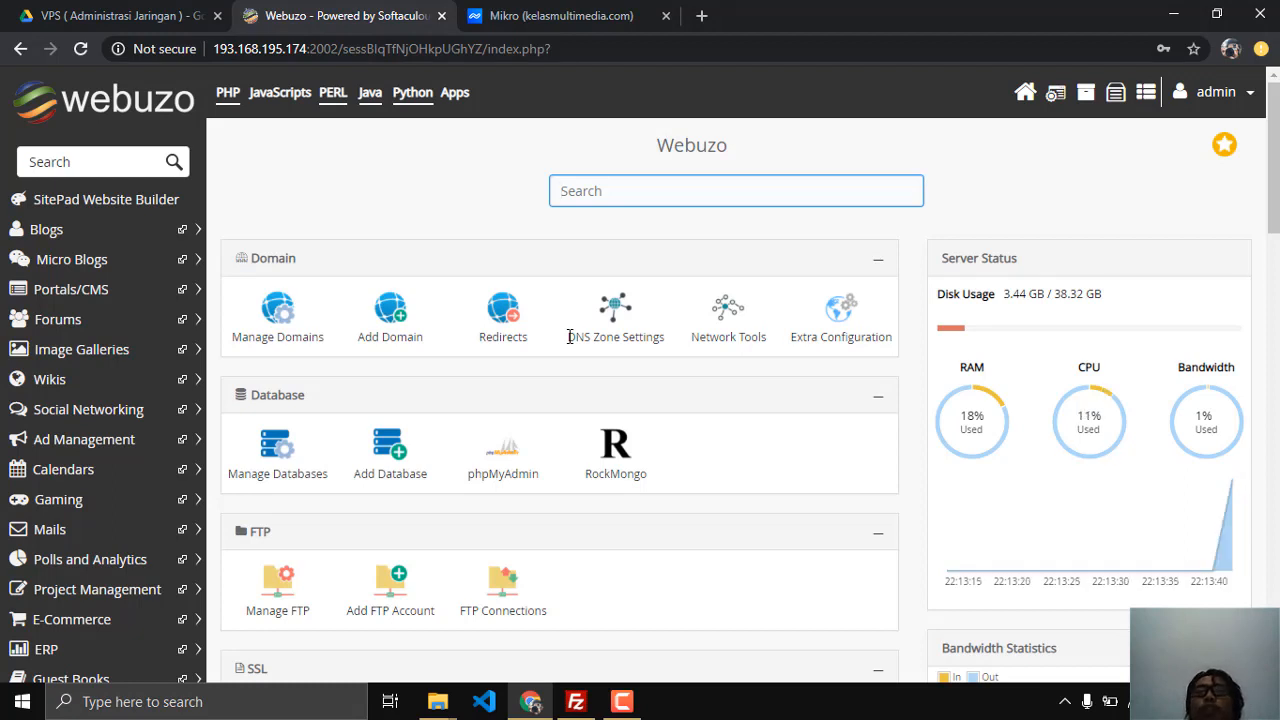
left_click(1063, 101)
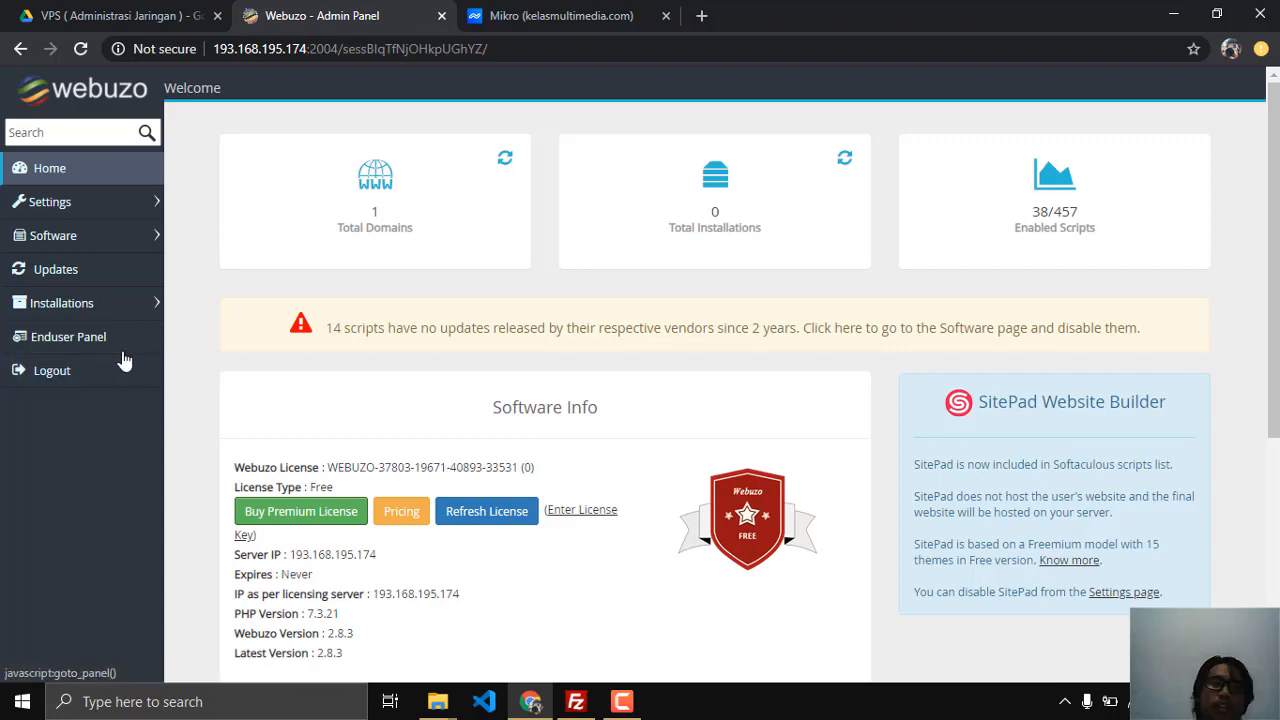
left_click(118, 340)
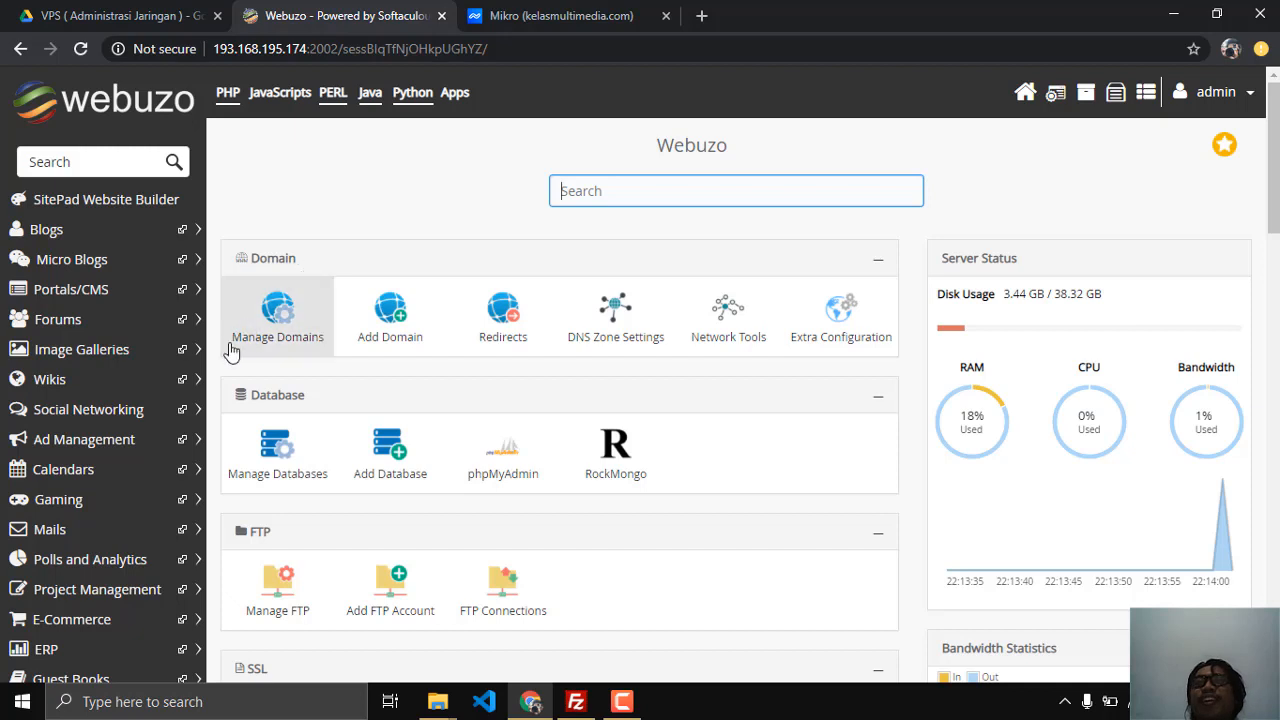
Open the Add Domain form from Manage Domains and enter the domain name contoh
left_click(289, 345)
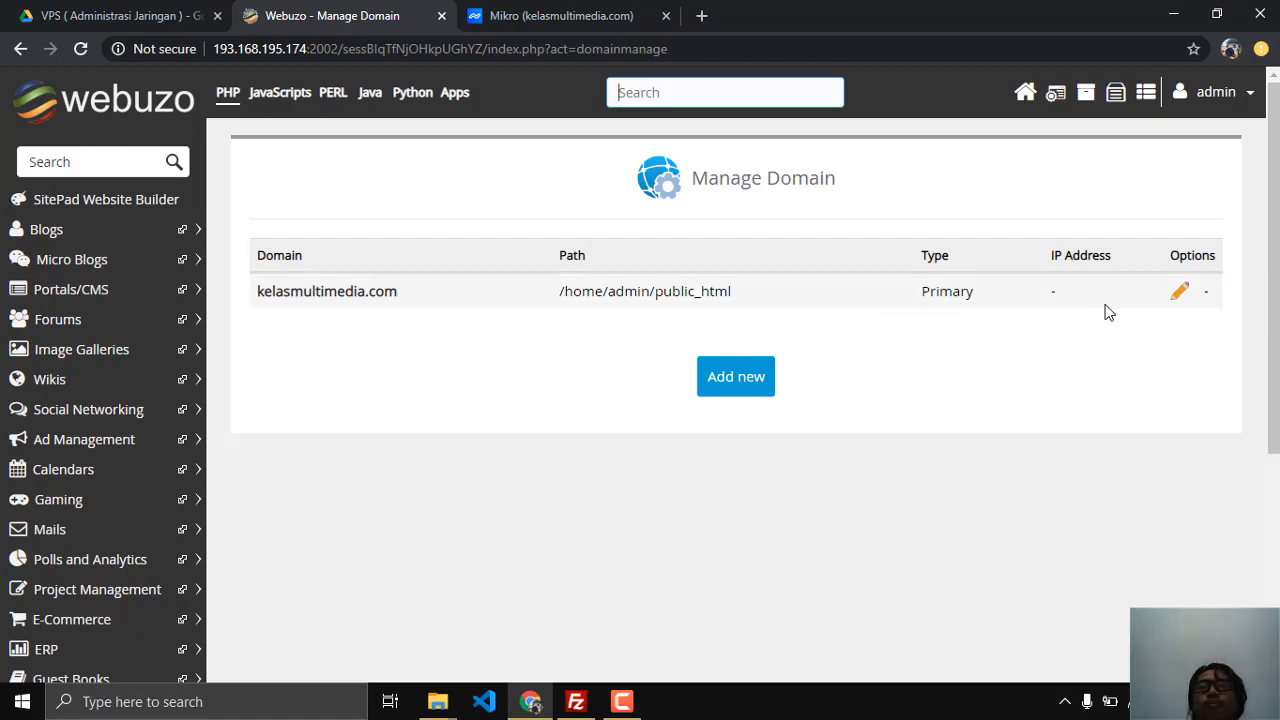
left_click(734, 392)
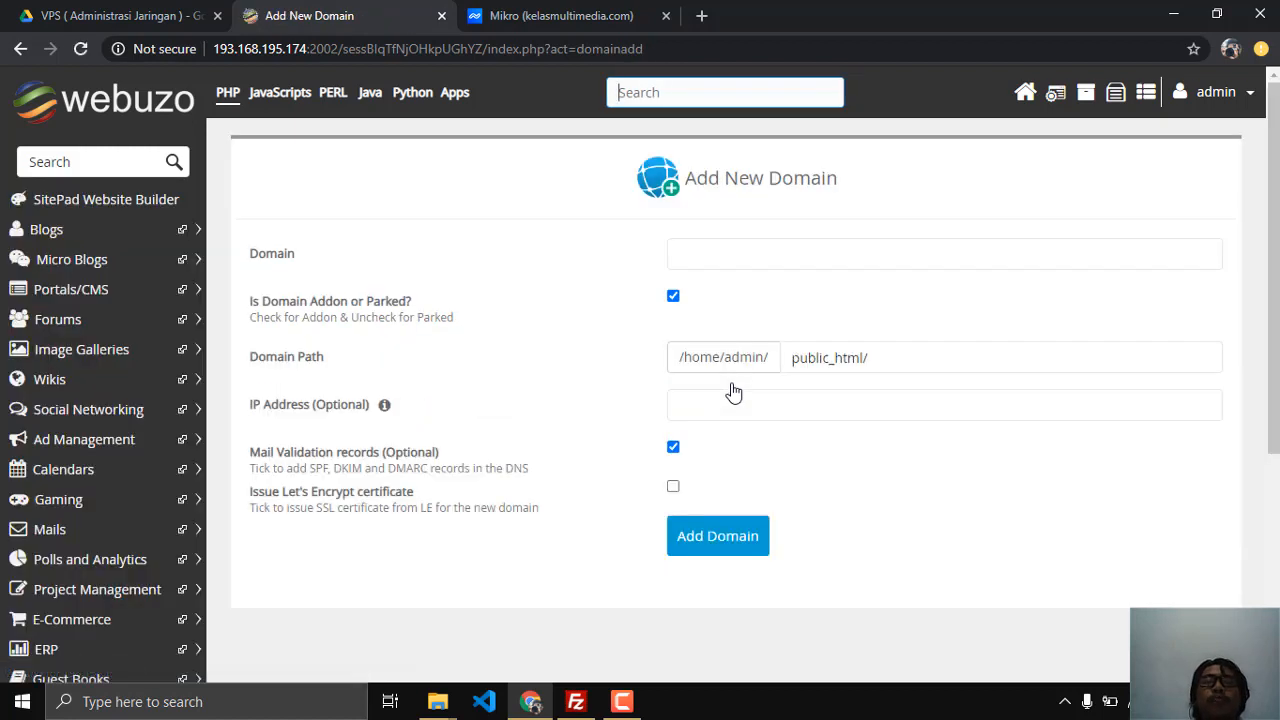
left_click(792, 247)
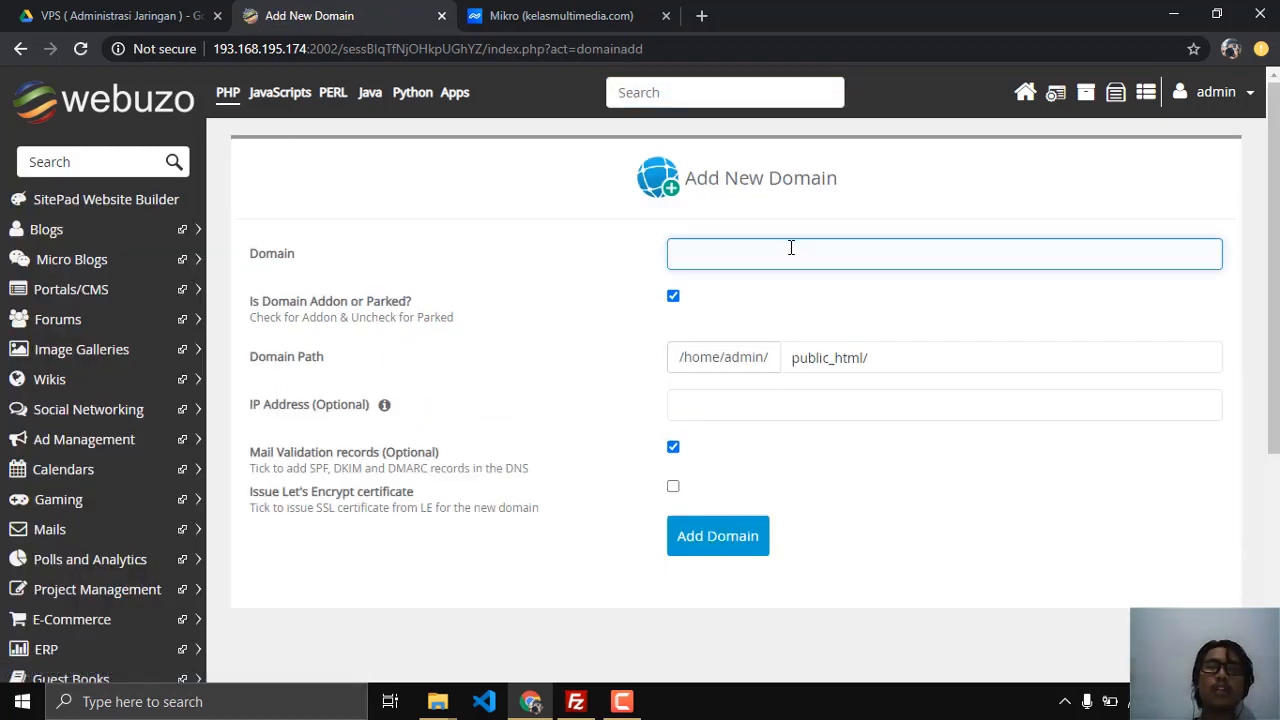
type("contoh")
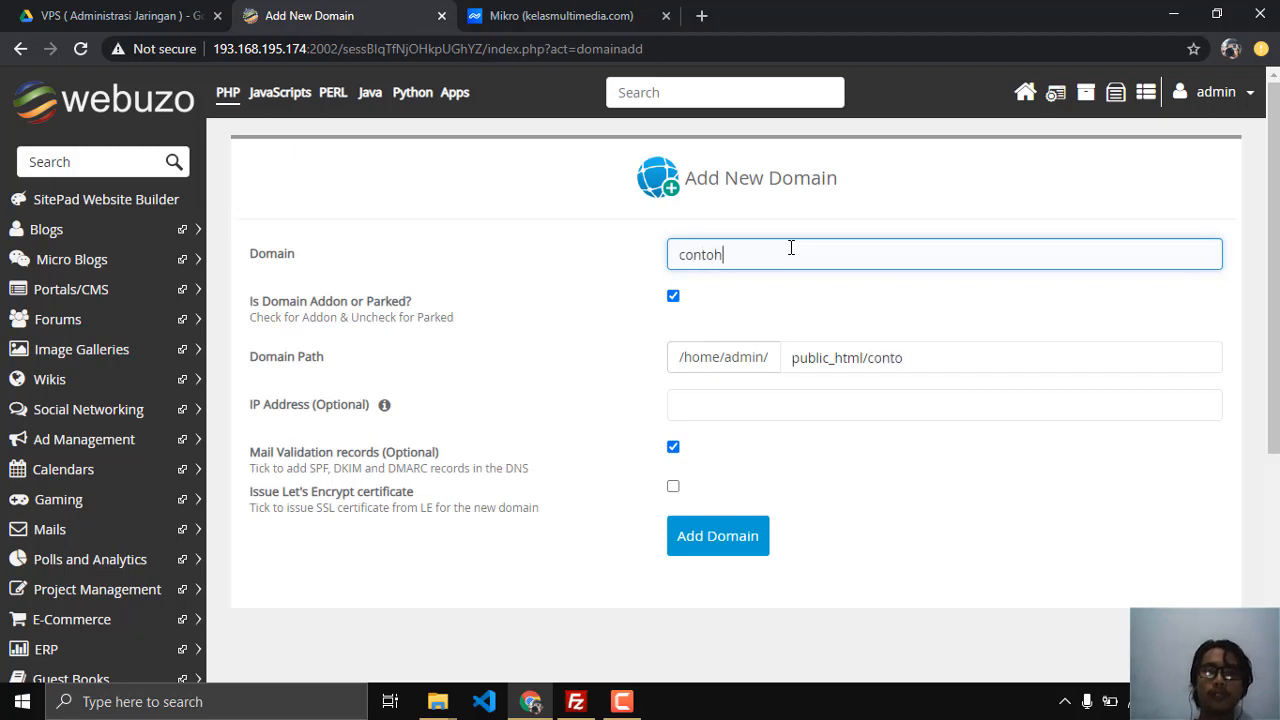
type(".c")
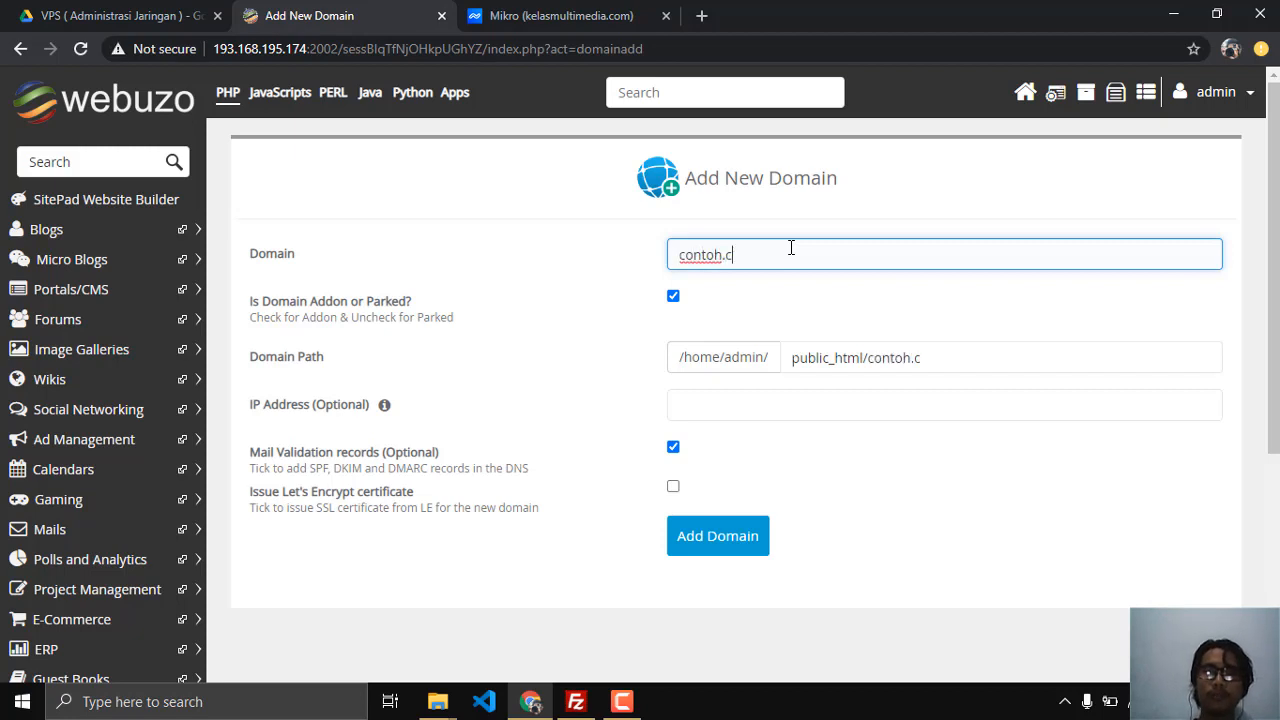
type("om")
key("BackSpace")
key("BackSpace")
key("BackSpace")
key("BackSpace")
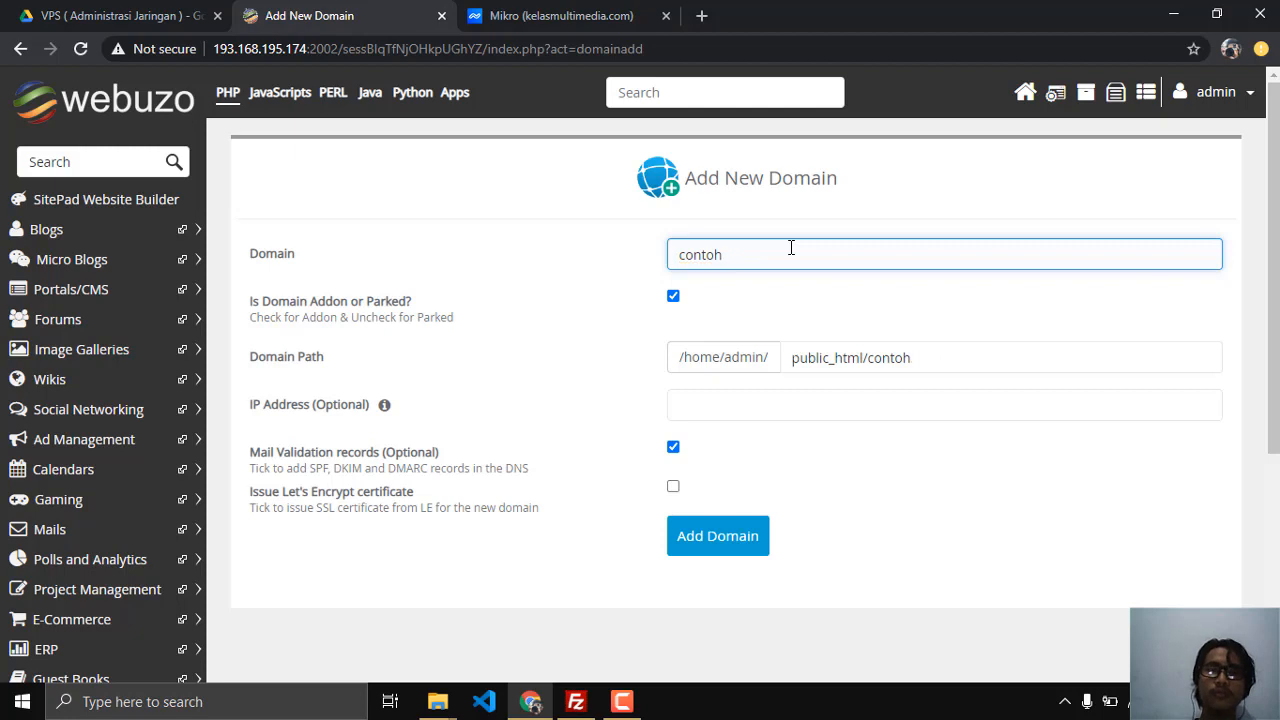
key("Tab")
key("Tab")
key("Tab")
key("Tab")
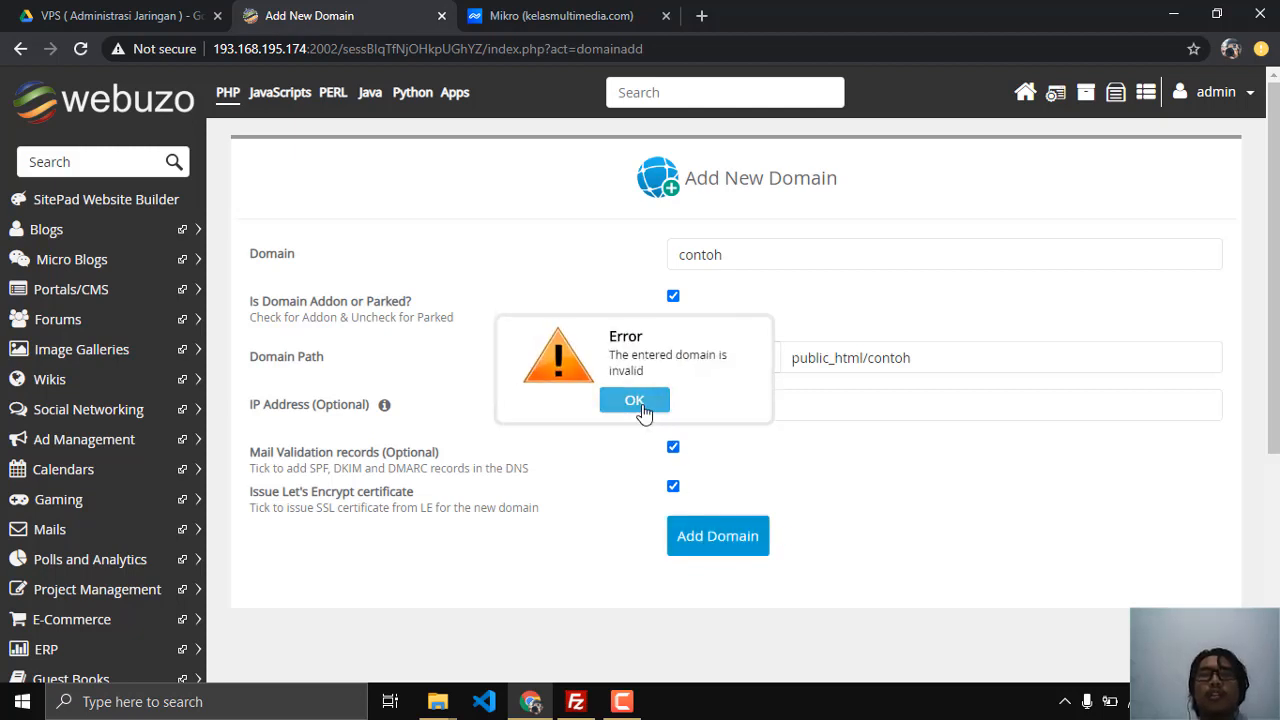
Complete the name as contoh.com after the invalid-domain error and add the domain
left_click(635, 401)
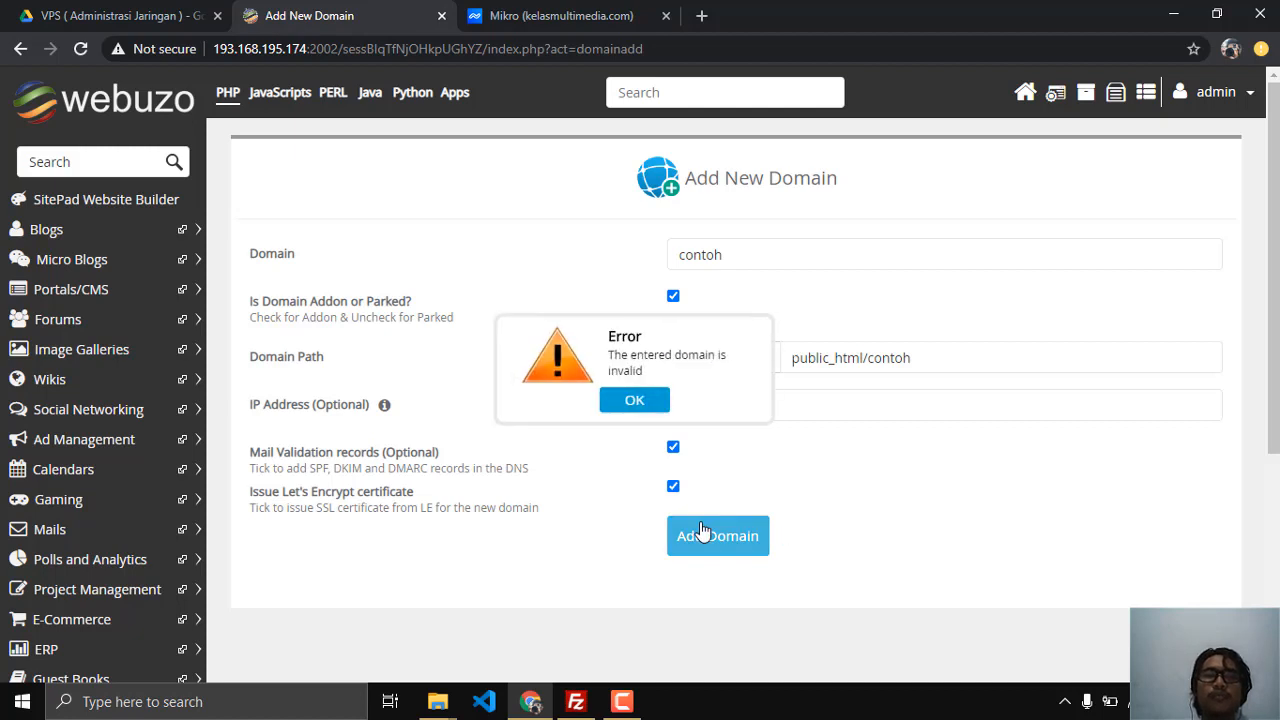
left_click(630, 400)
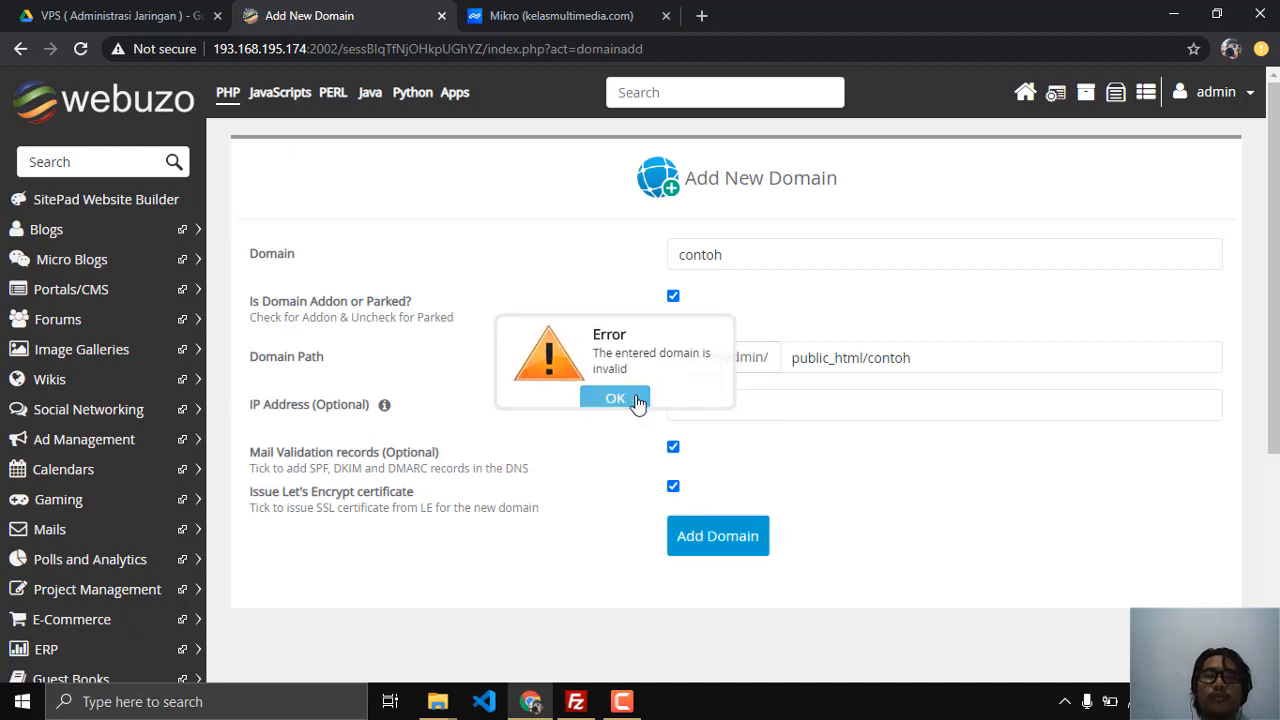
left_click(866, 254)
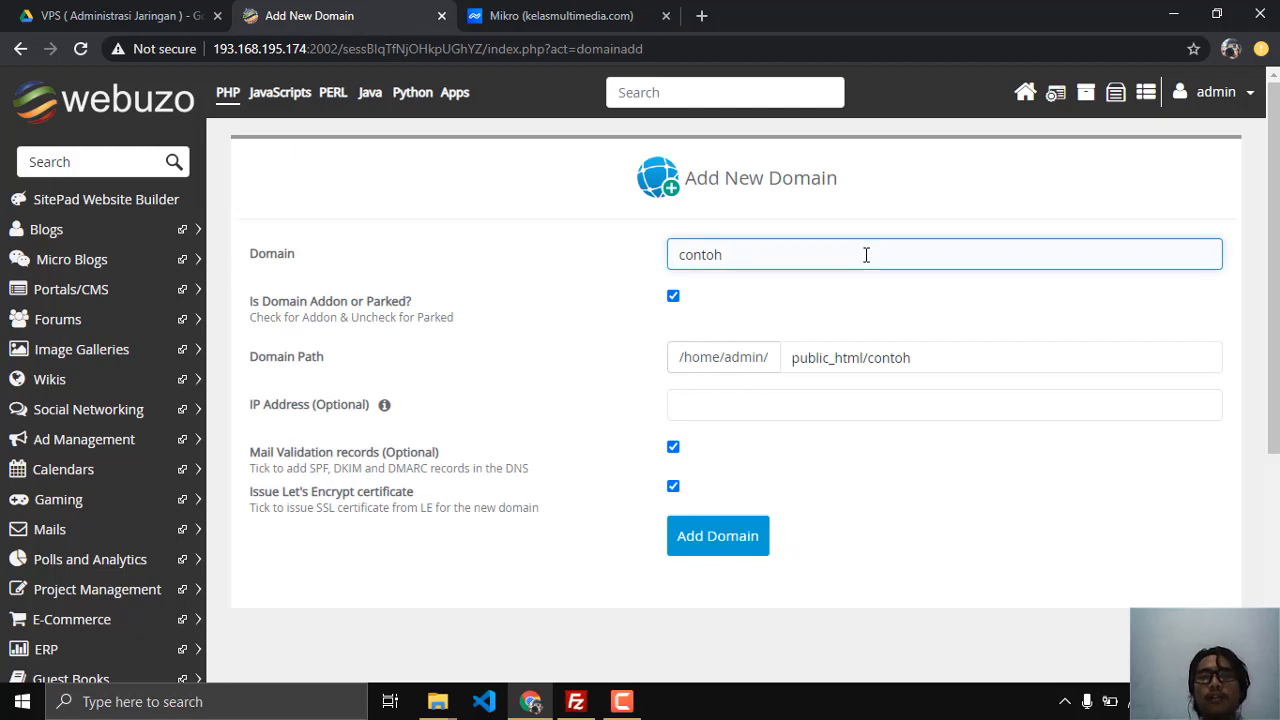
type(".com")
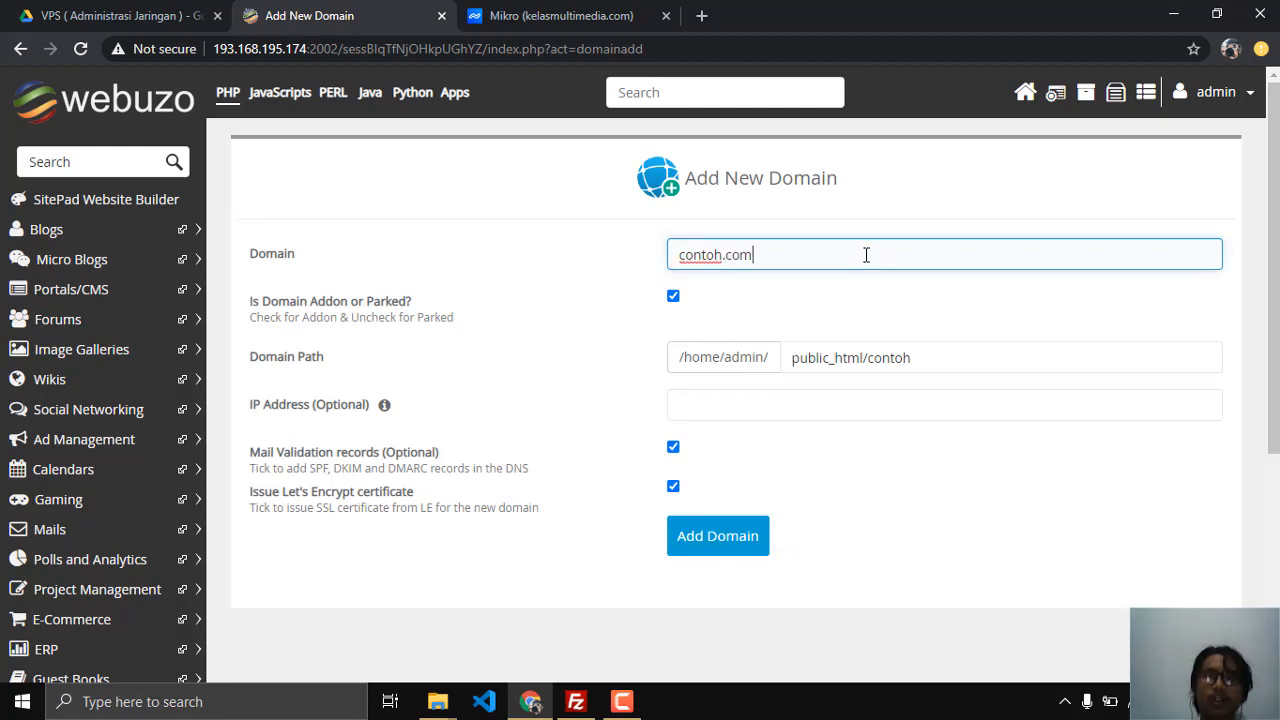
left_click(702, 542)
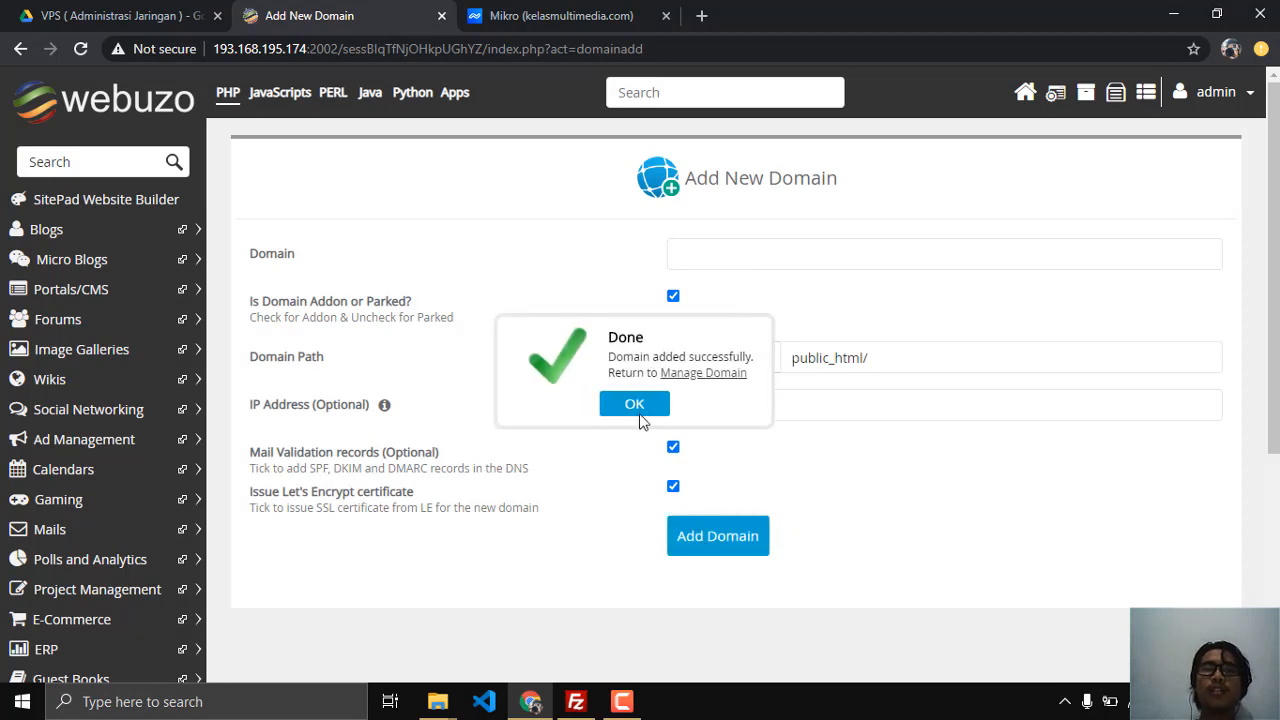
left_click(716, 381)
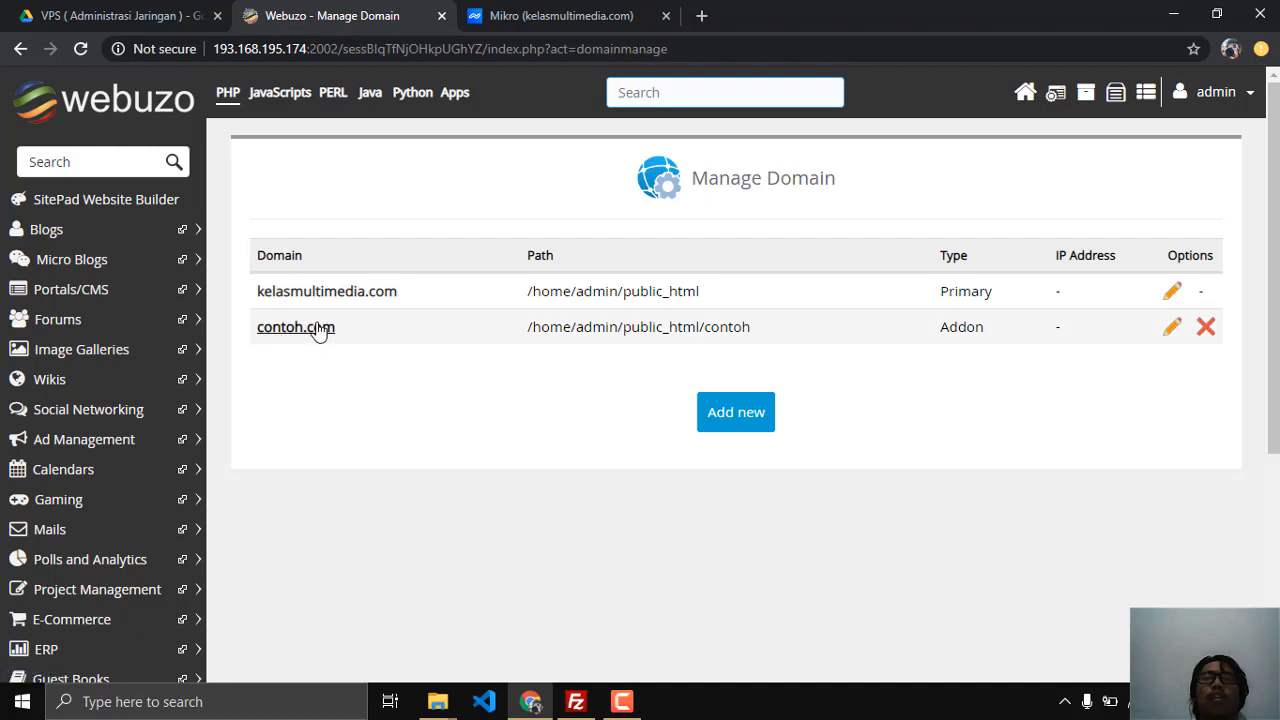
Delete the contoh.com addon domain and confirm the removal
left_click(1216, 327)
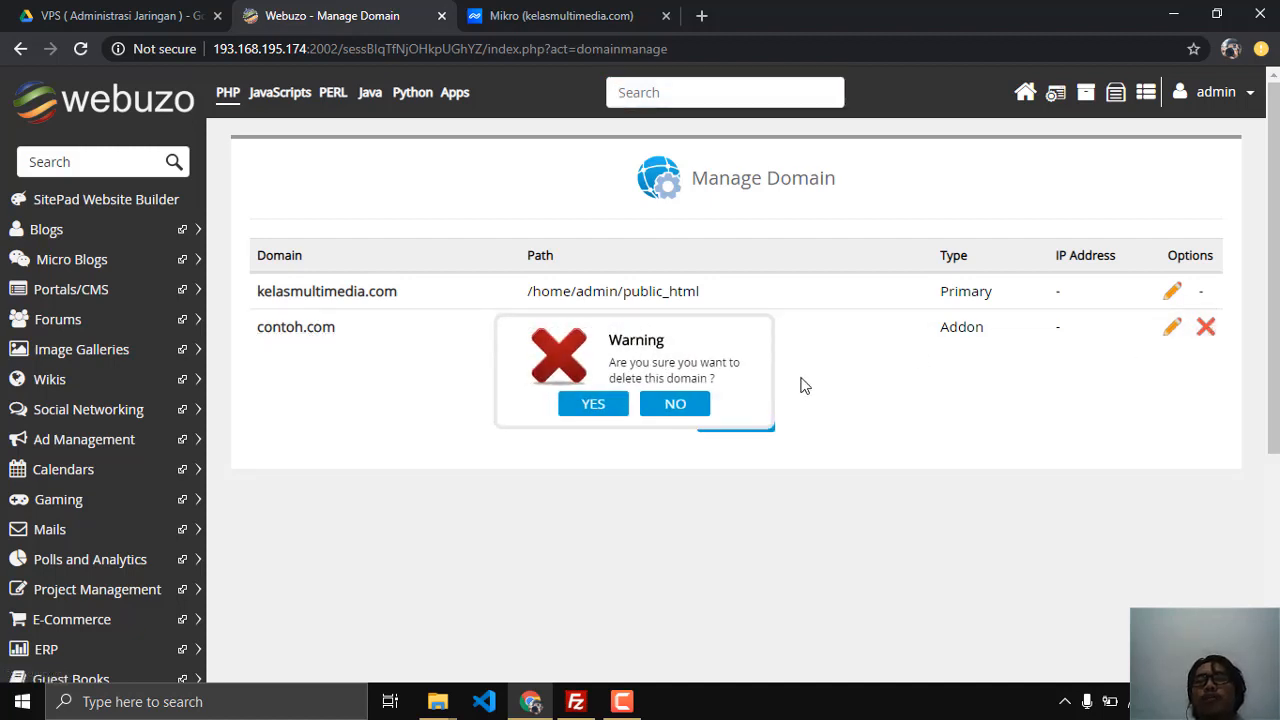
left_click(605, 406)
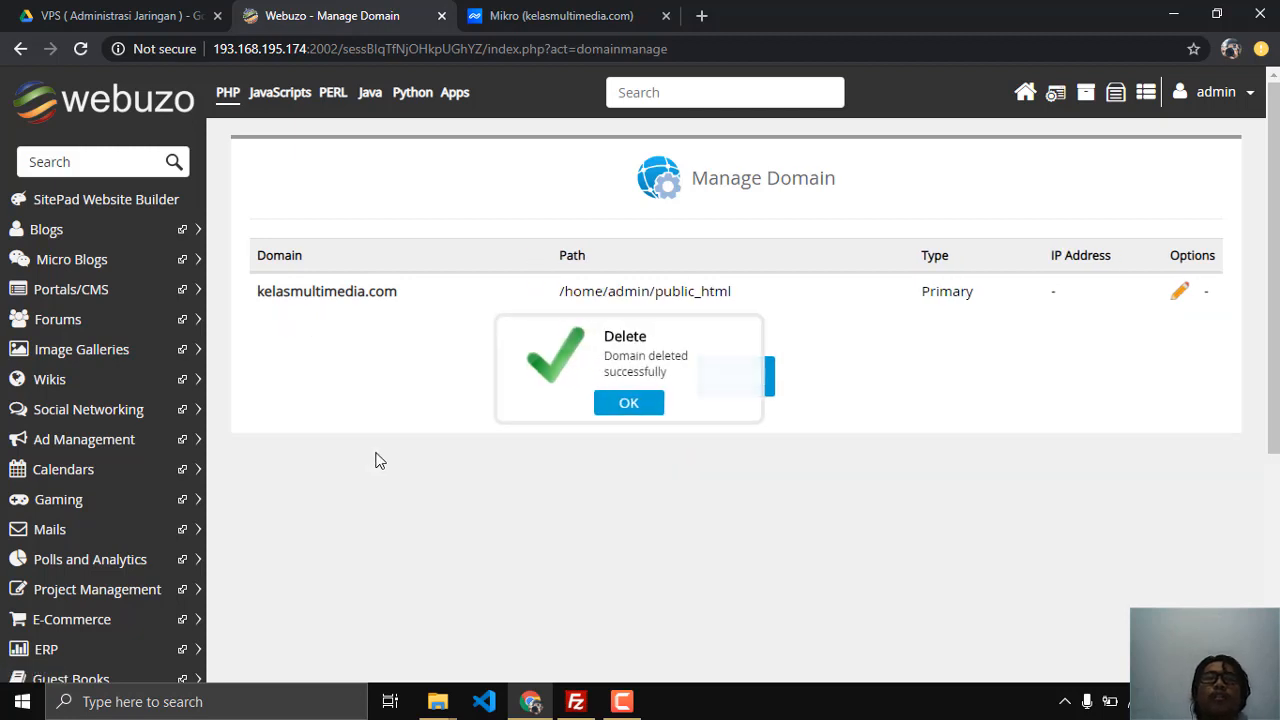
left_click(629, 407)
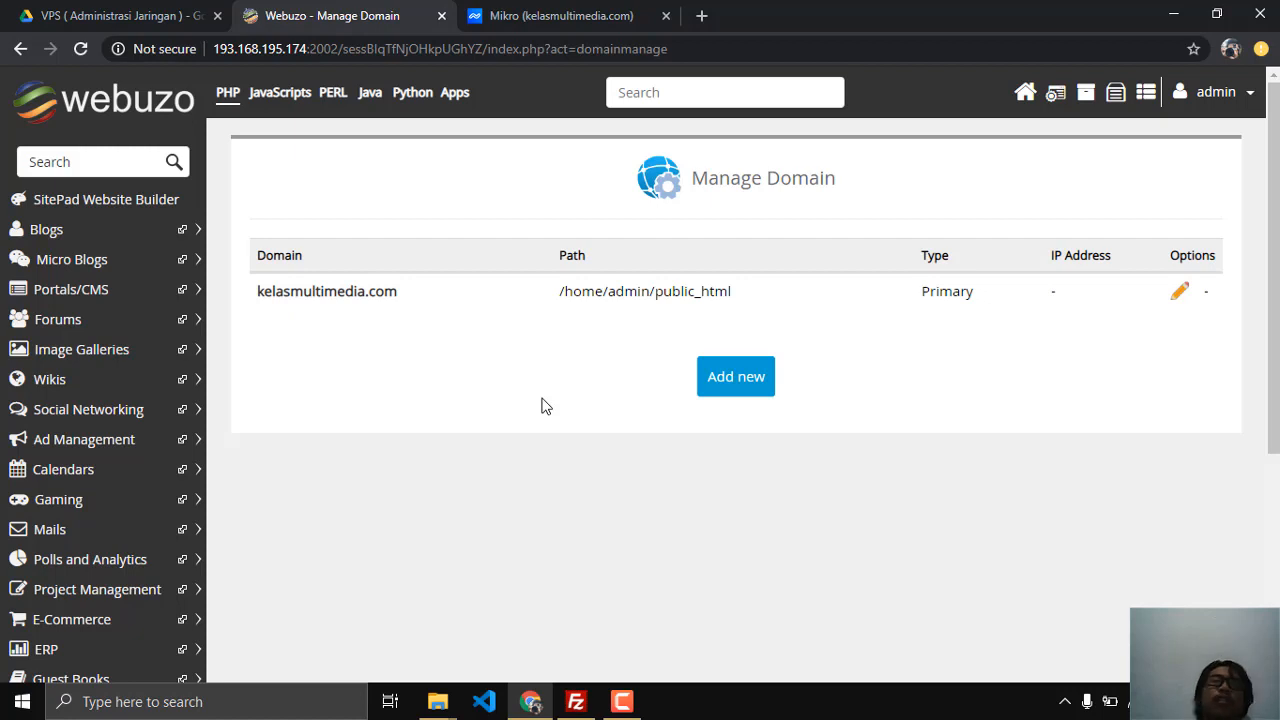
Return to the Webuzo dashboard and scroll through its Domain, Database, FTP and SSL sections
left_click(65, 122)
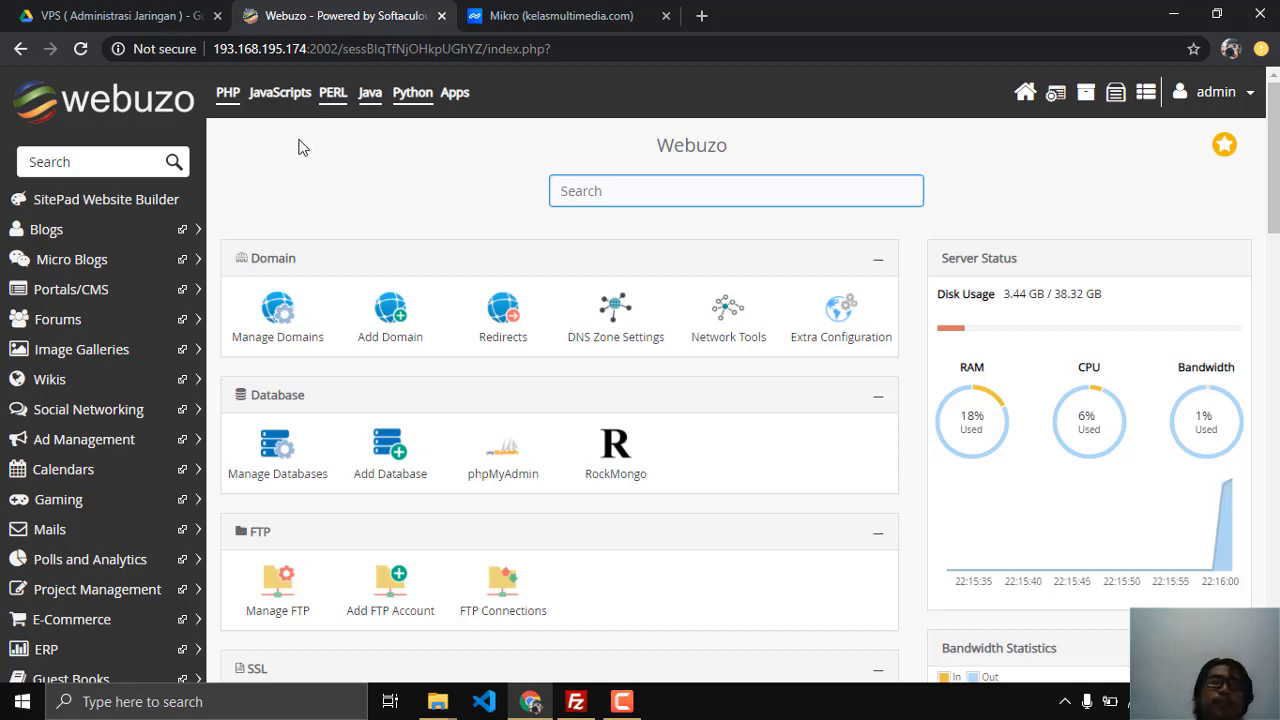
scroll(451, 289, "down", 2)
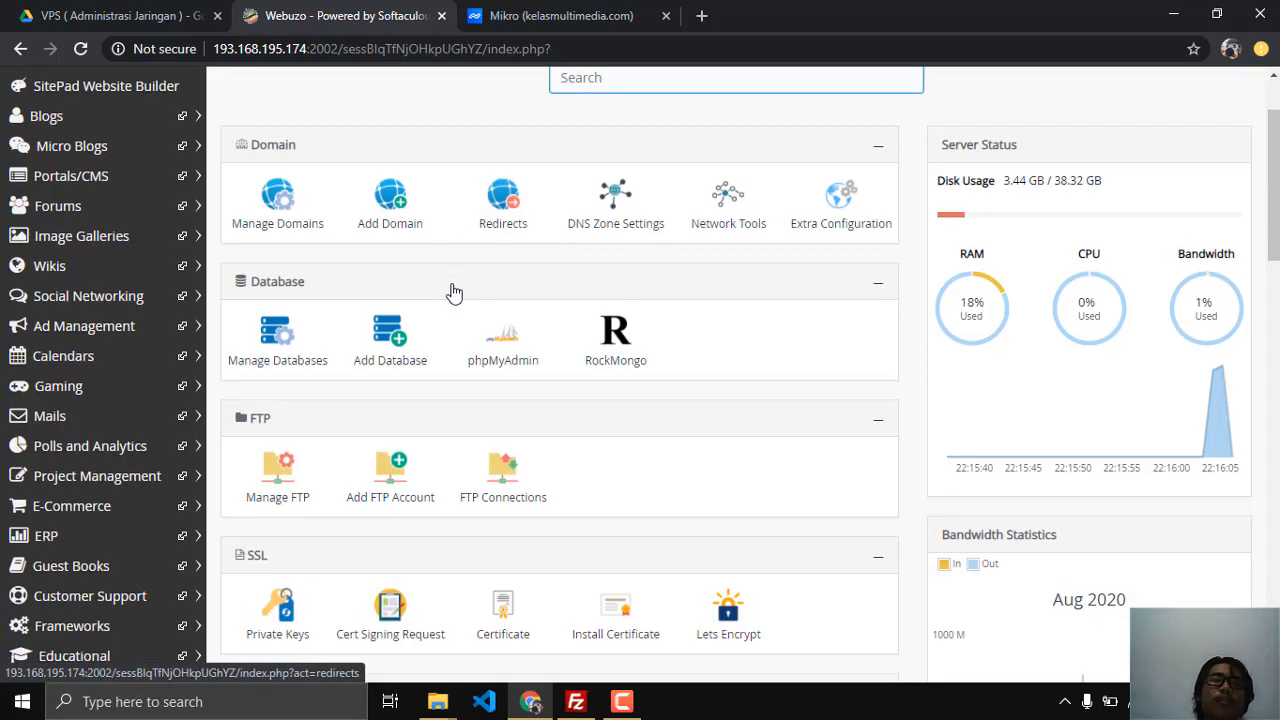
scroll(451, 289, "up", 3)
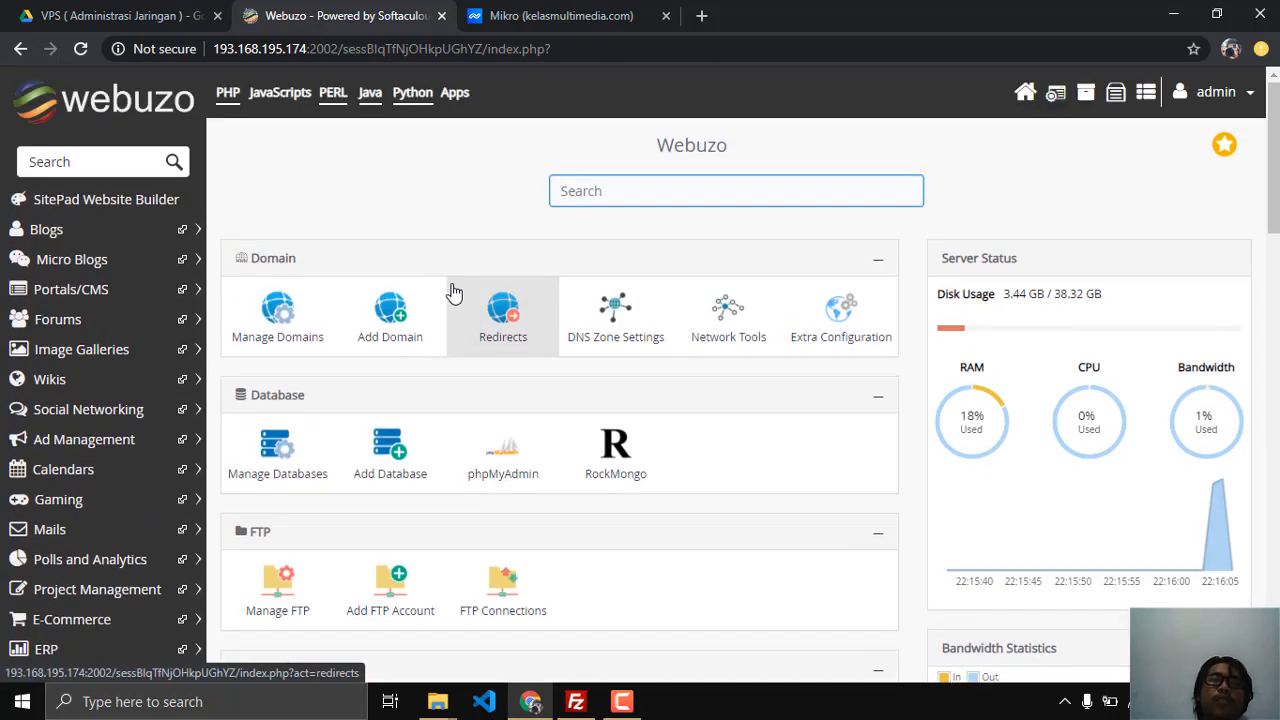
left_click(100, 118)
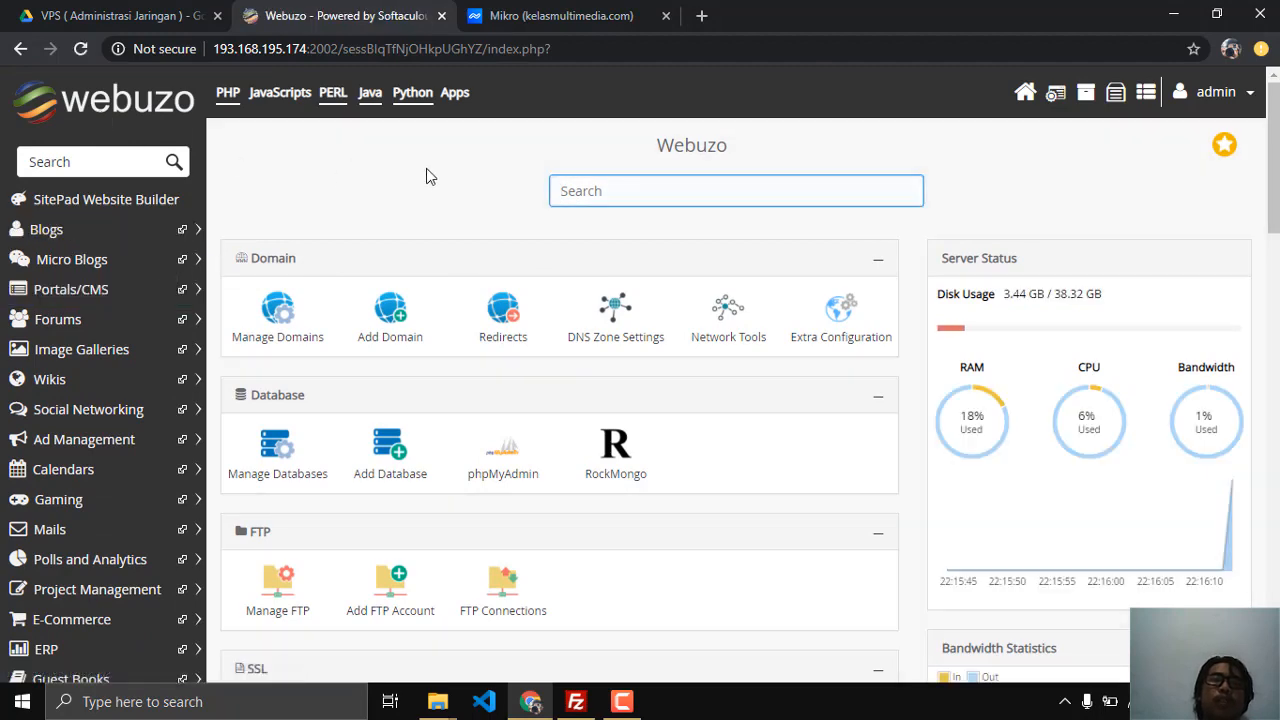
scroll(406, 267, "down", 2)
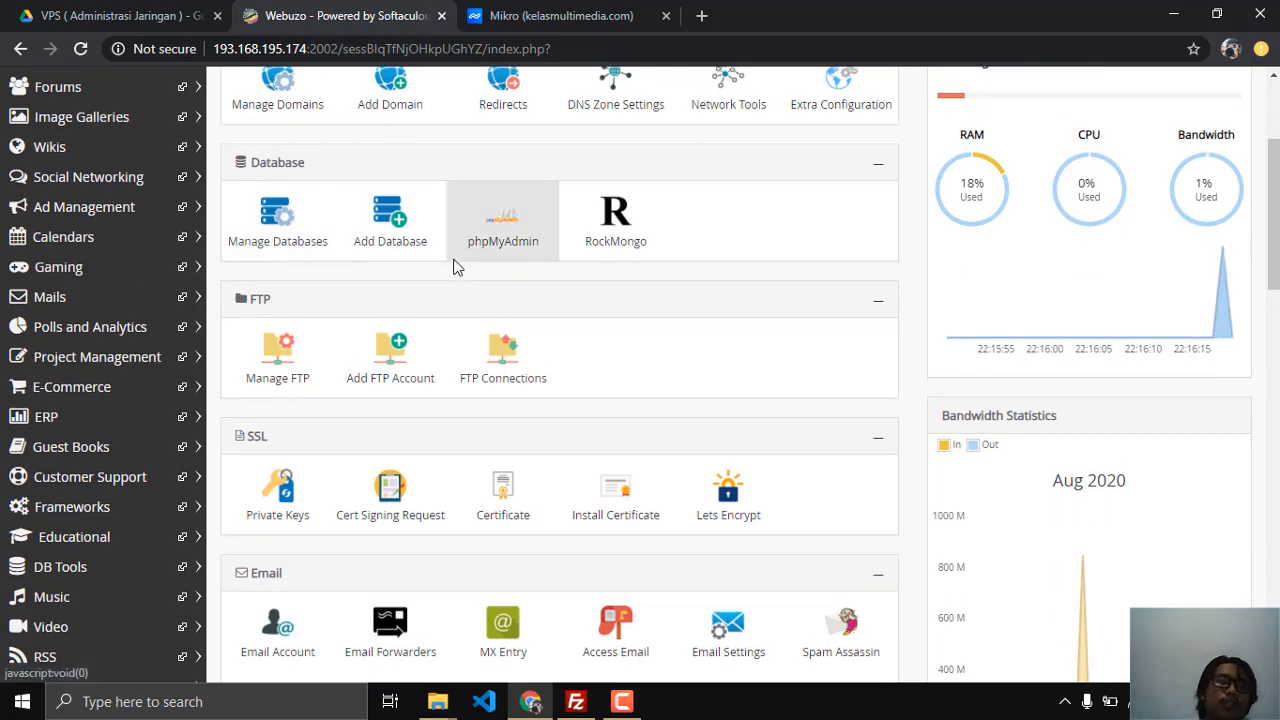
scroll(511, 249, "up", 1)
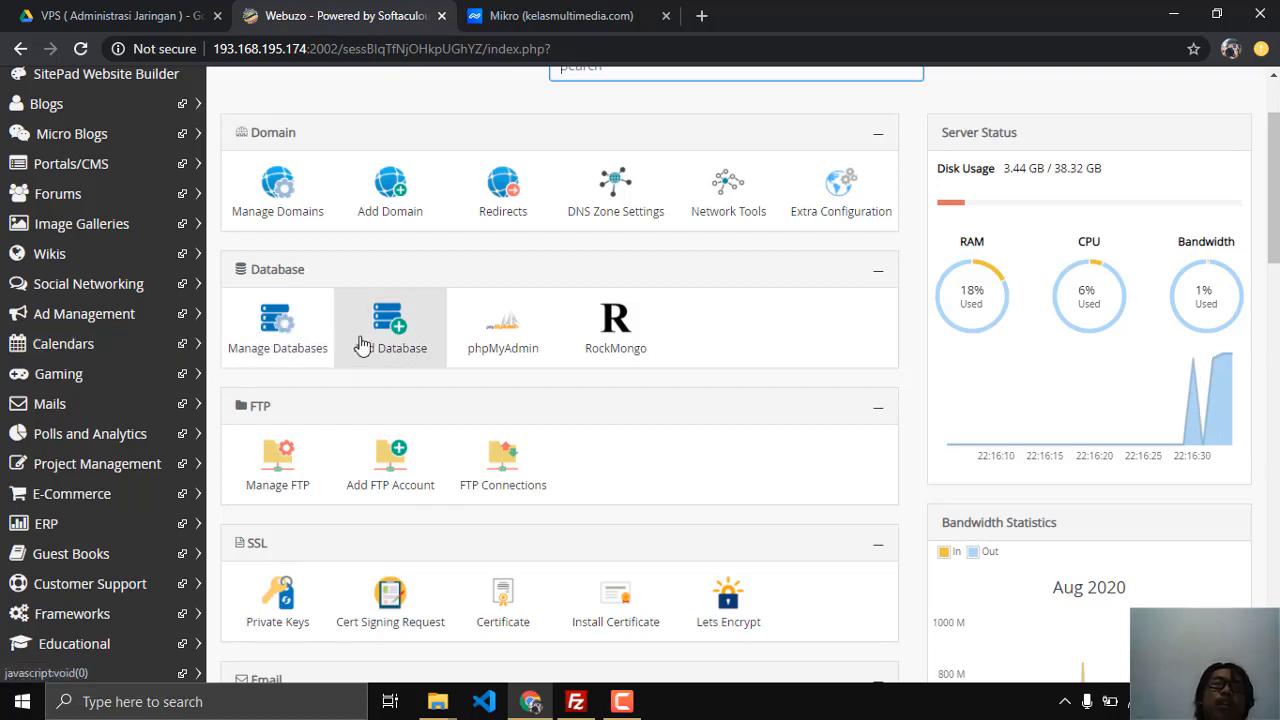
Create the database contohdatabase and view the list of databases
left_click(405, 351)
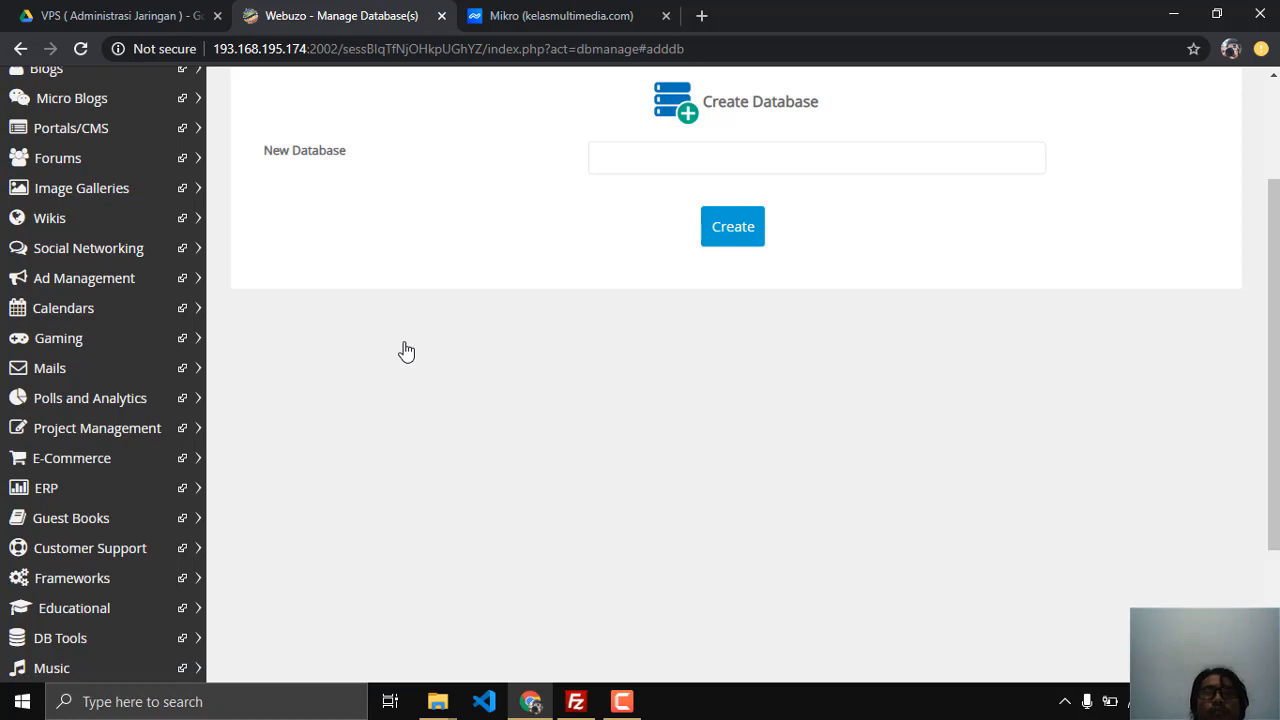
left_click(627, 156)
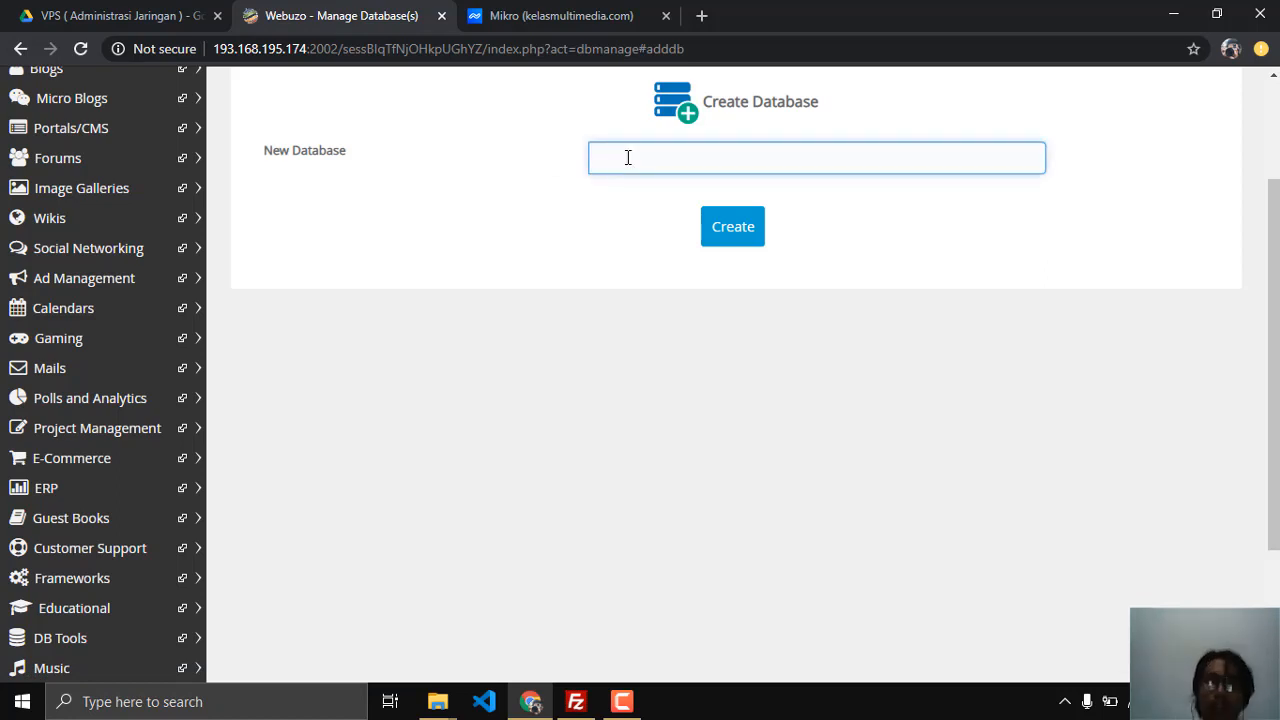
type("contoh")
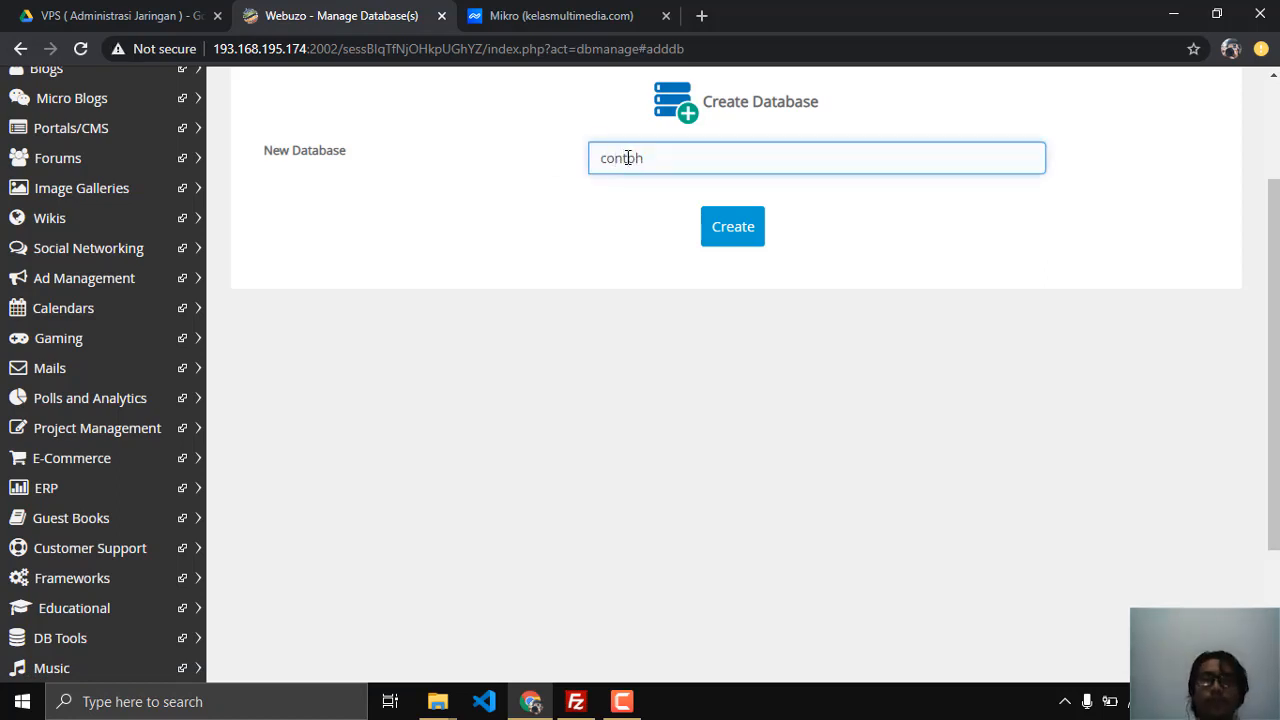
type("database")
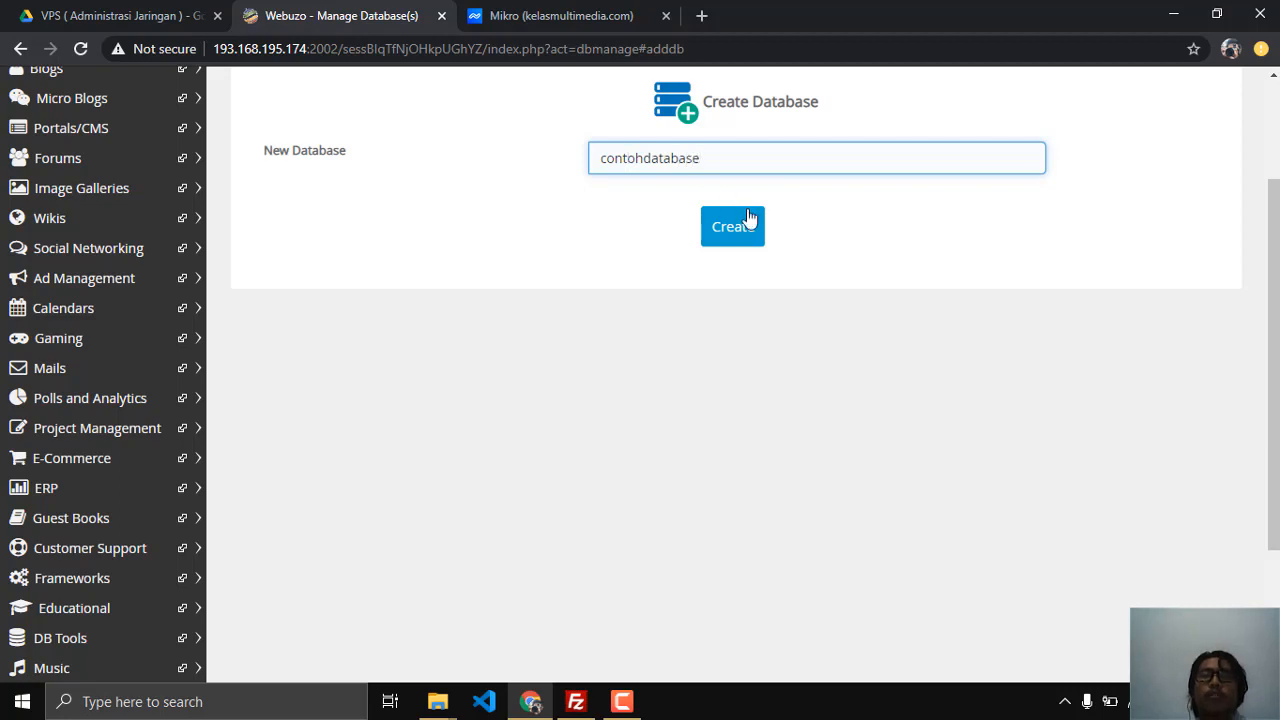
left_click(760, 228)
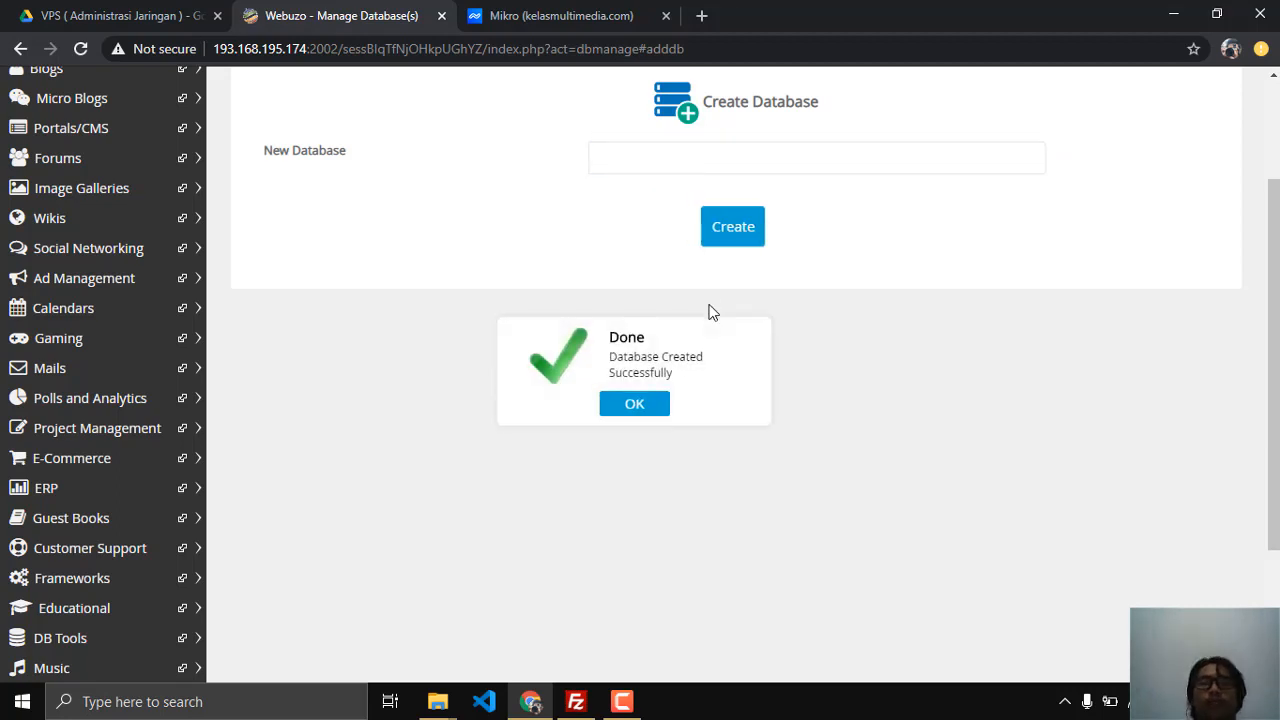
left_click(648, 410)
scroll(577, 343, "up", 2)
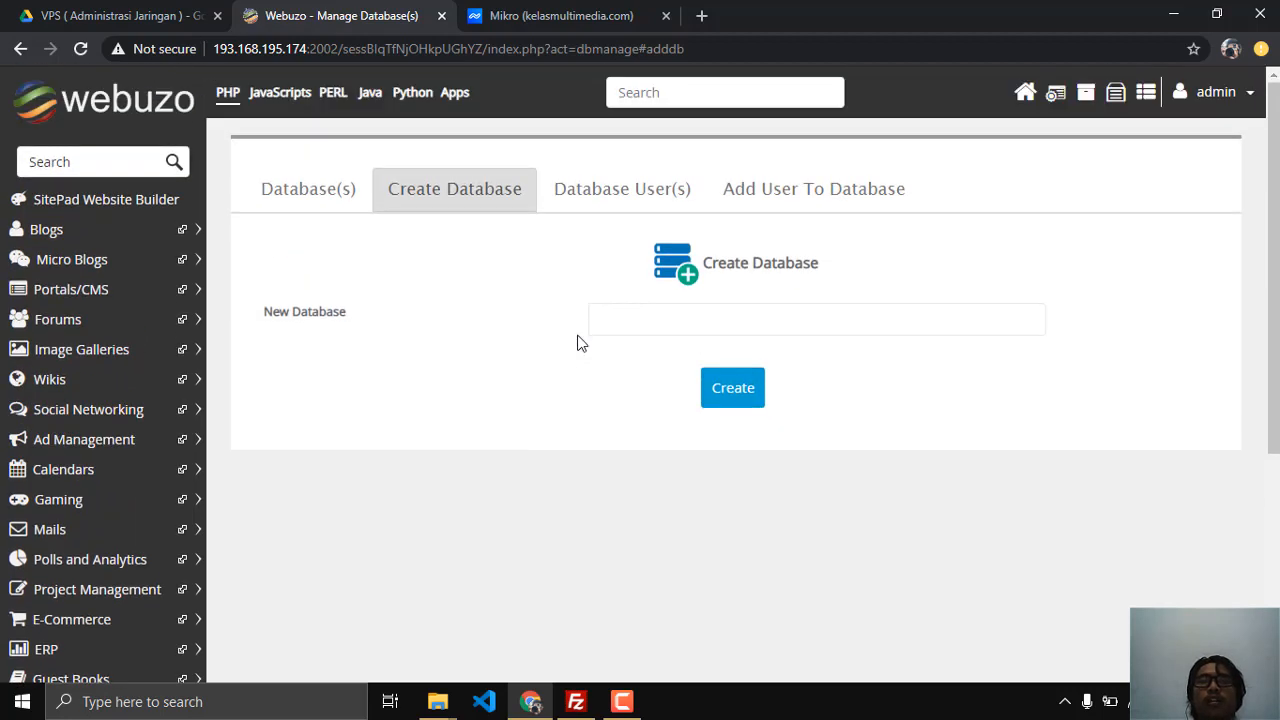
left_click(352, 201)
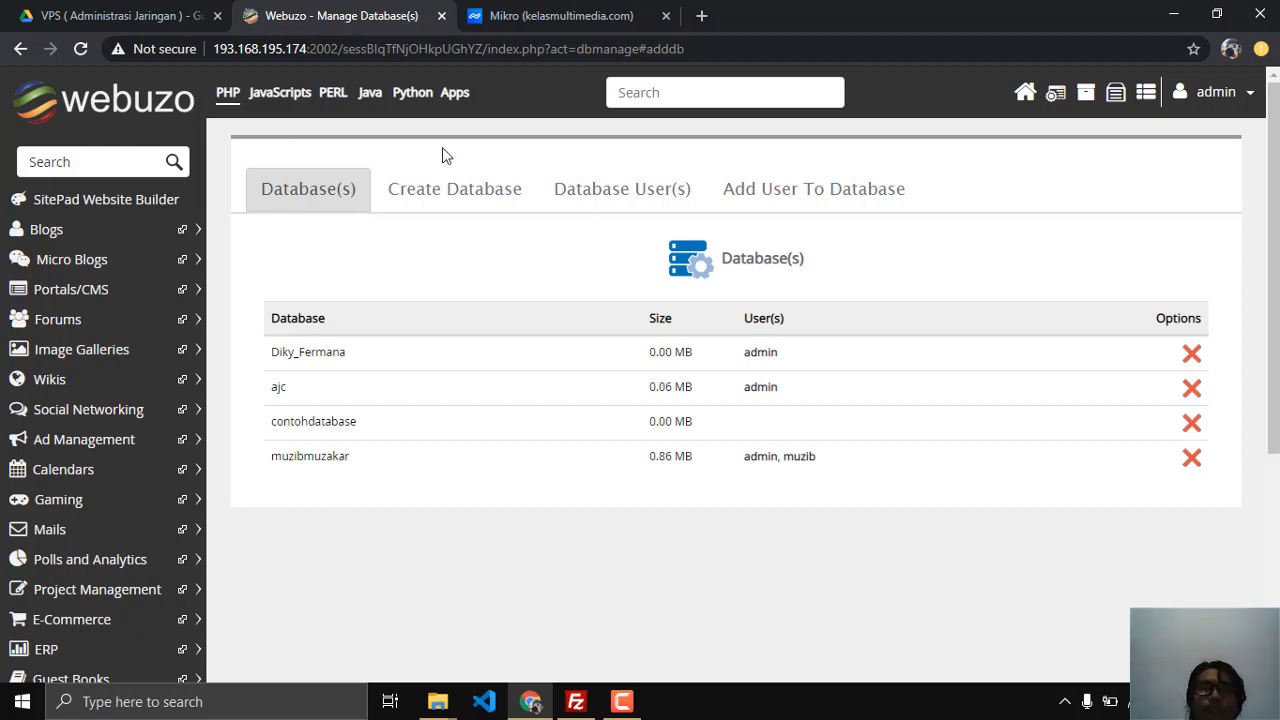
Browse the database user and Create Database tabs, then return to the database list
left_click(818, 193)
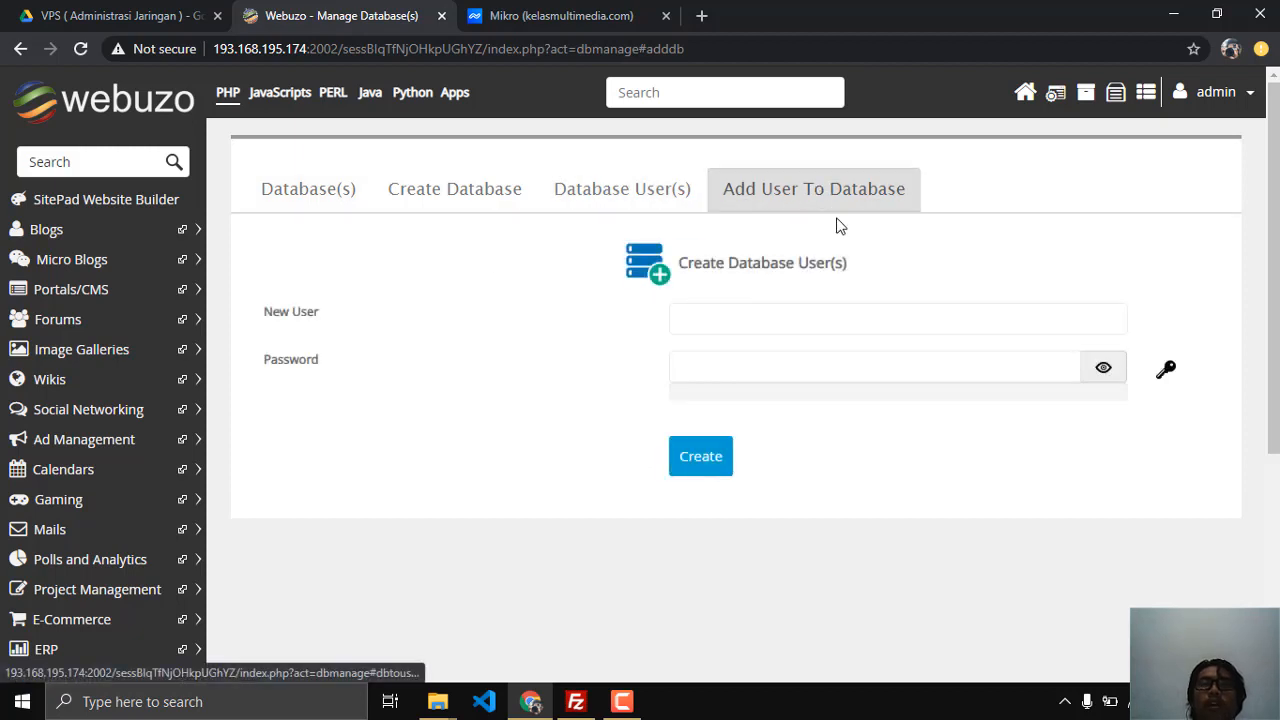
left_click(795, 318)
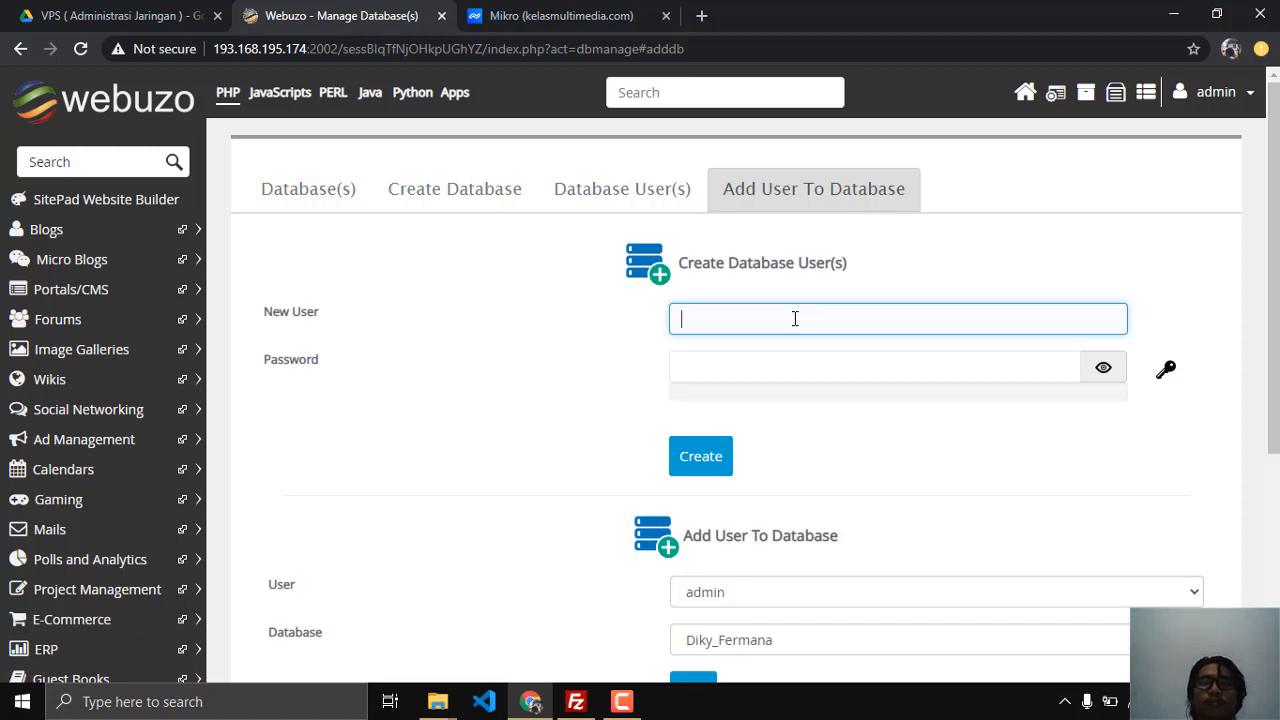
left_click(622, 200)
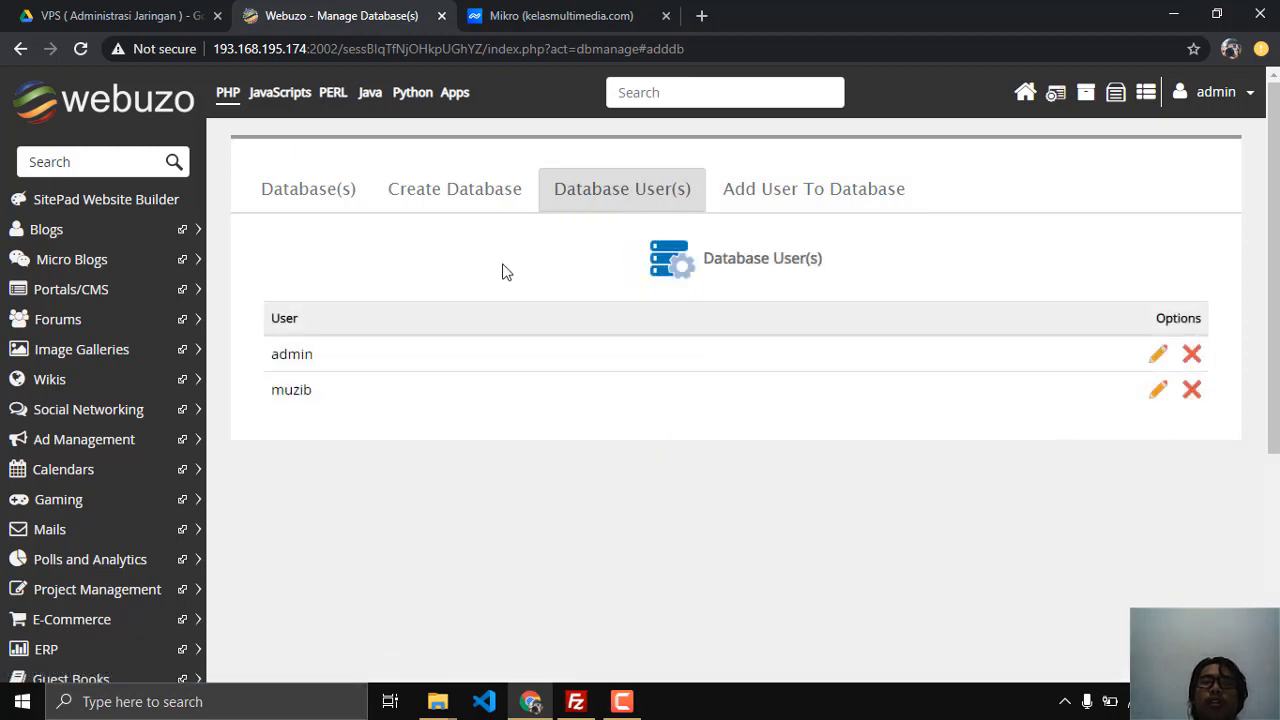
left_click(455, 208)
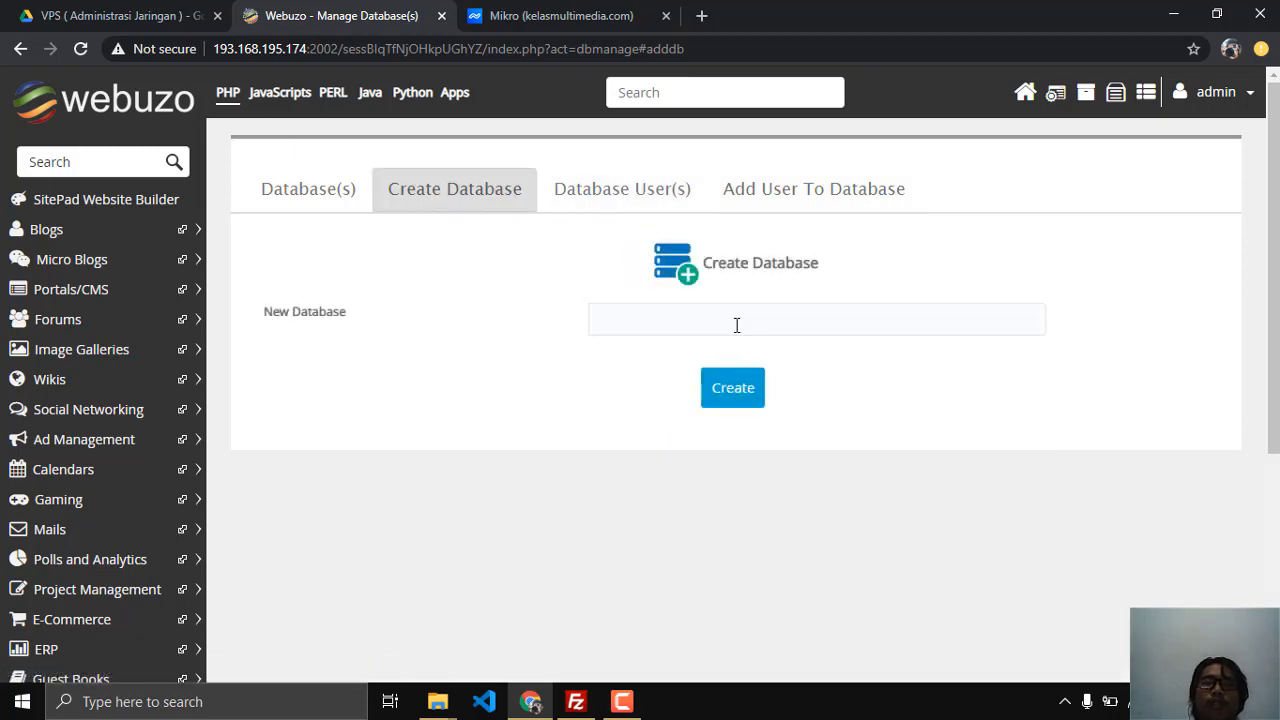
left_click(347, 204)
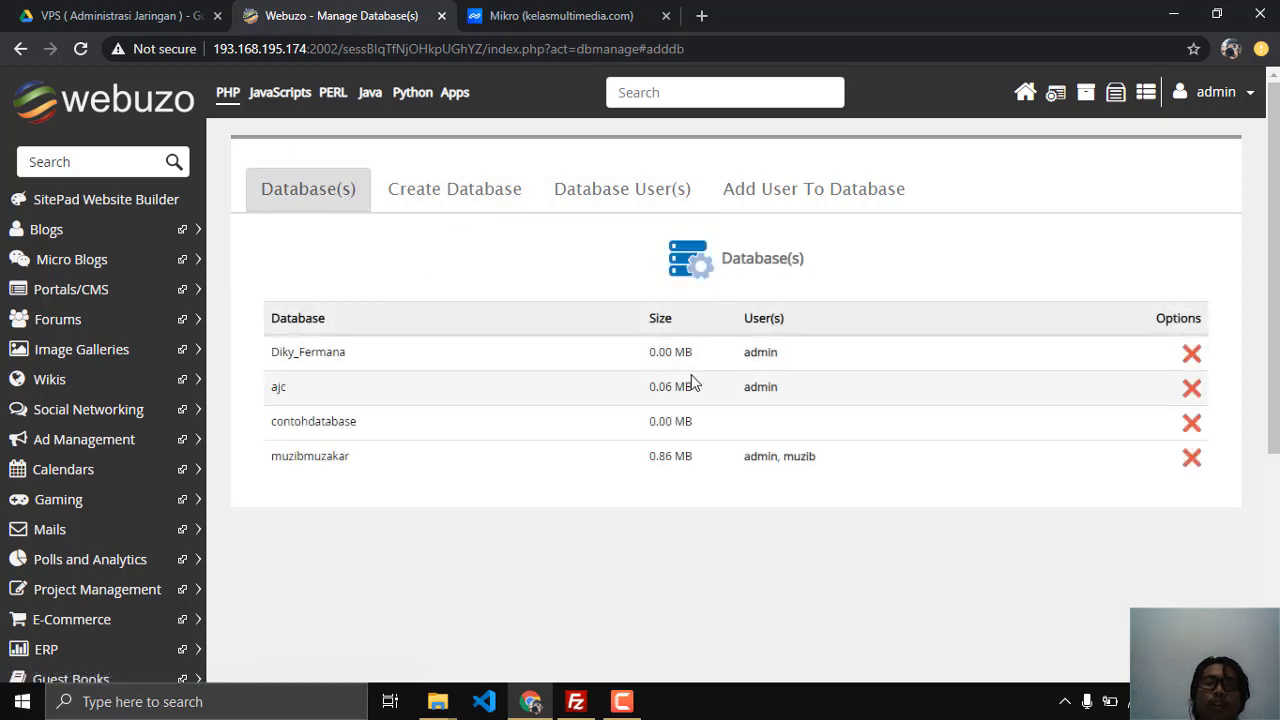
Delete the contohdatabase database and confirm
left_click(1192, 424)
left_click(586, 406)
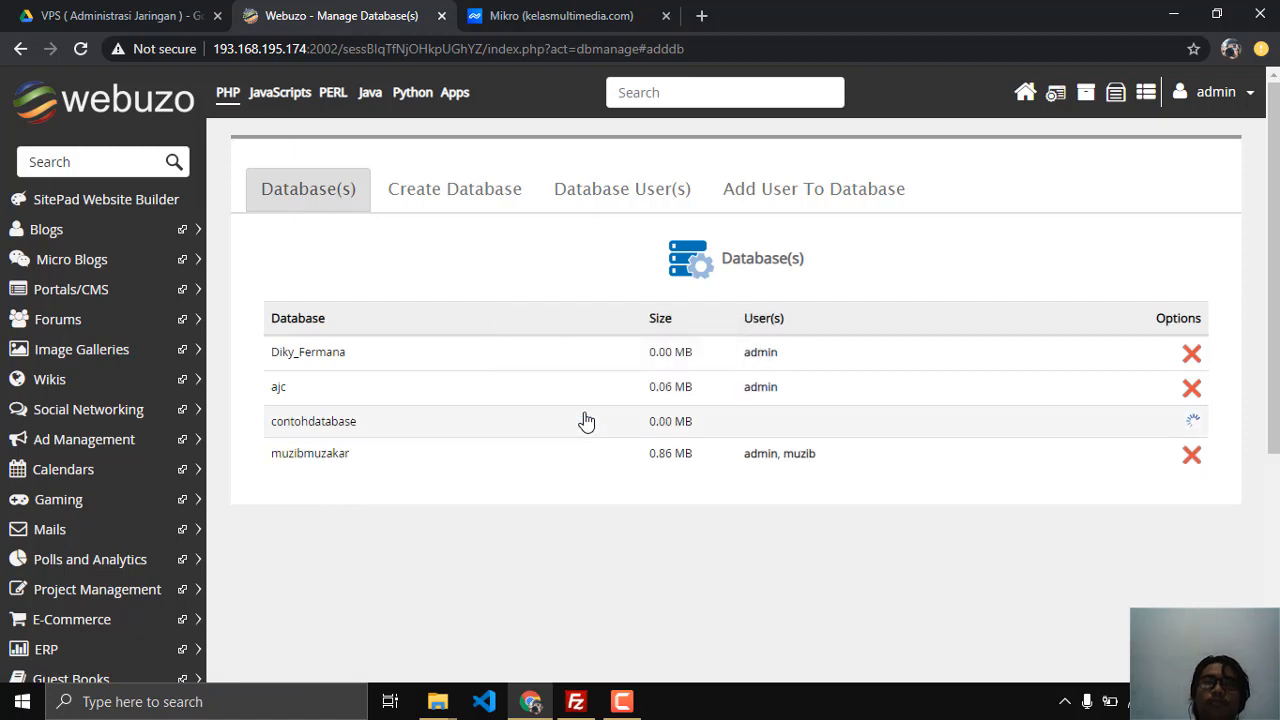
left_click(505, 205)
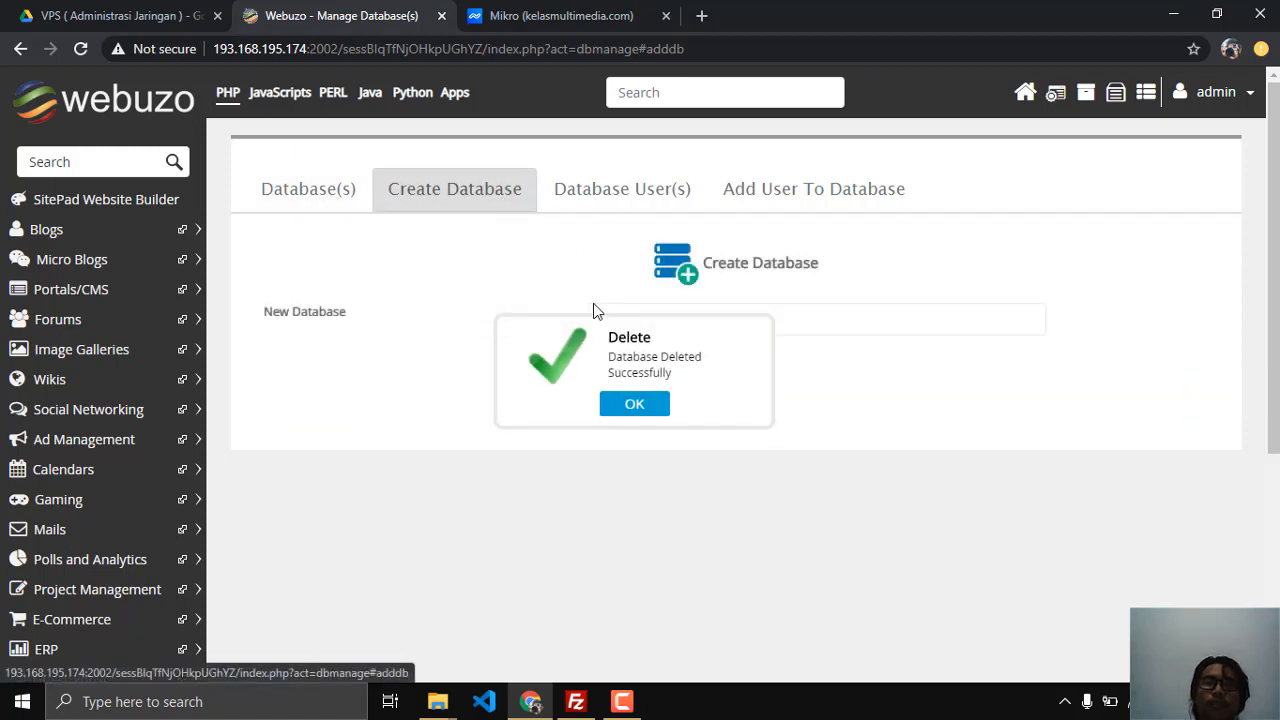
left_click(616, 420)
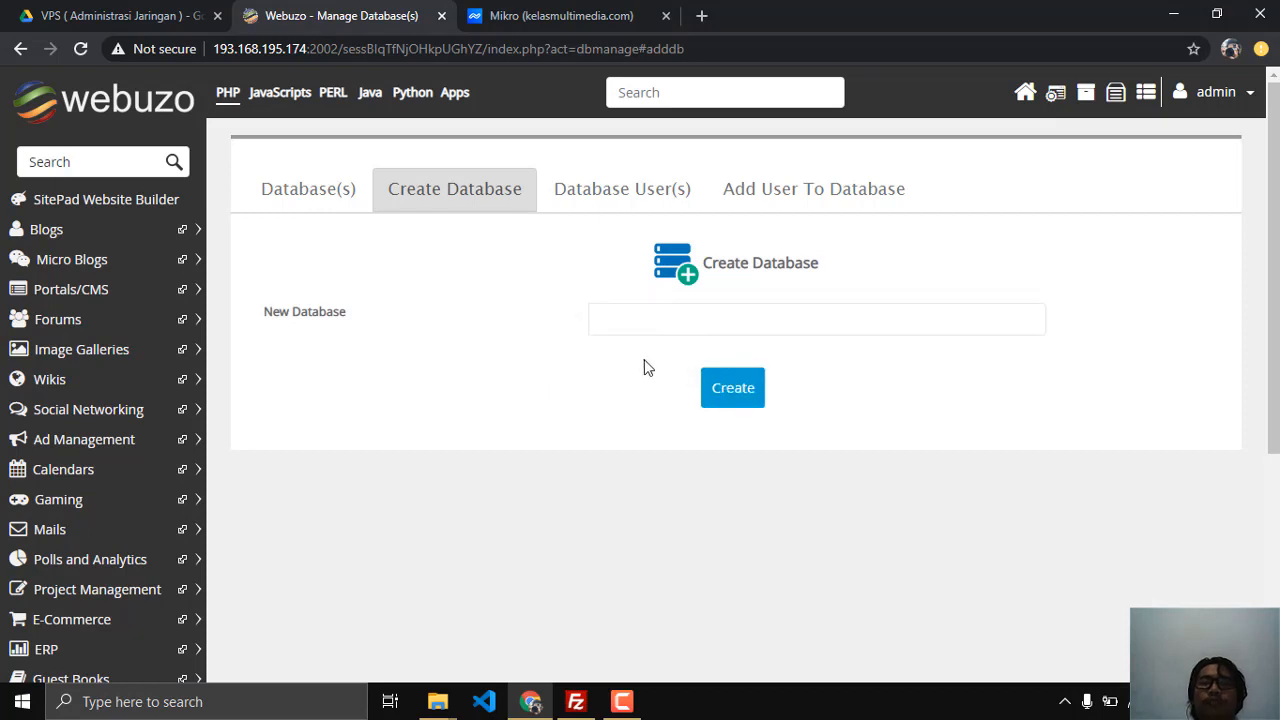
Open the Create Database form with the New Database field ready for the name dwi
left_click(671, 315)
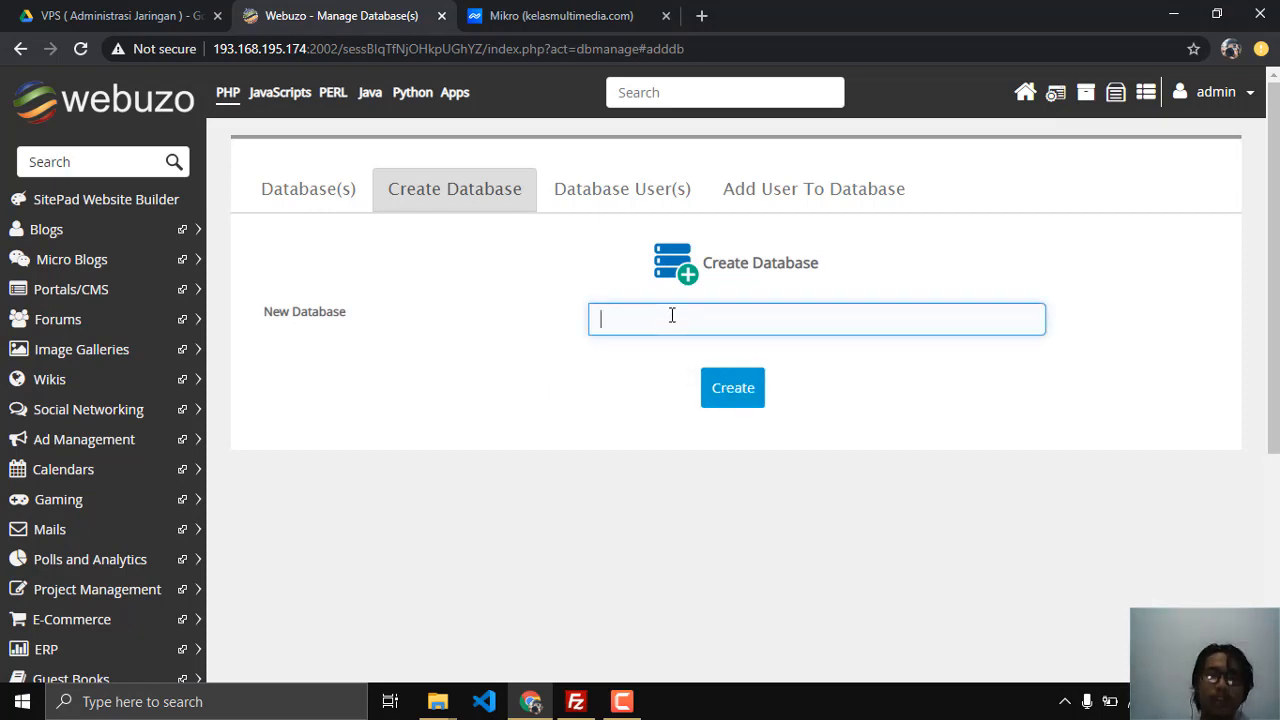
type("dwi")
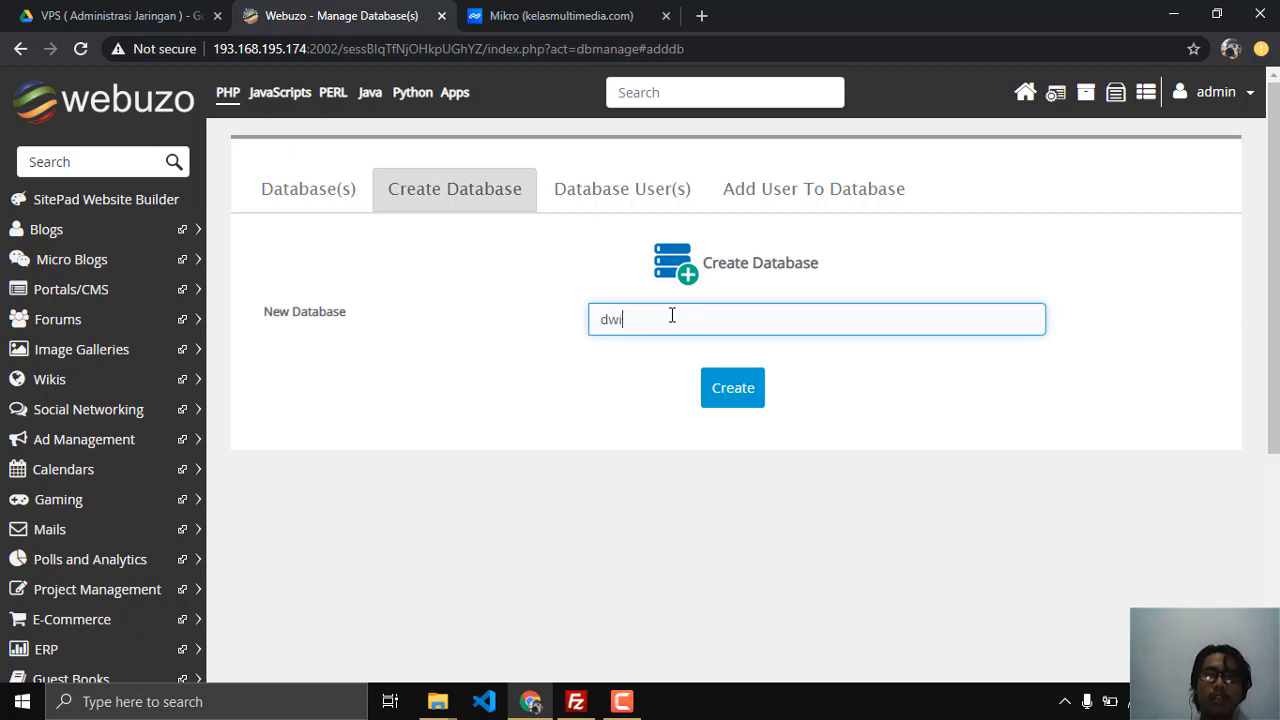
key("BackSpace")
key("BackSpace")
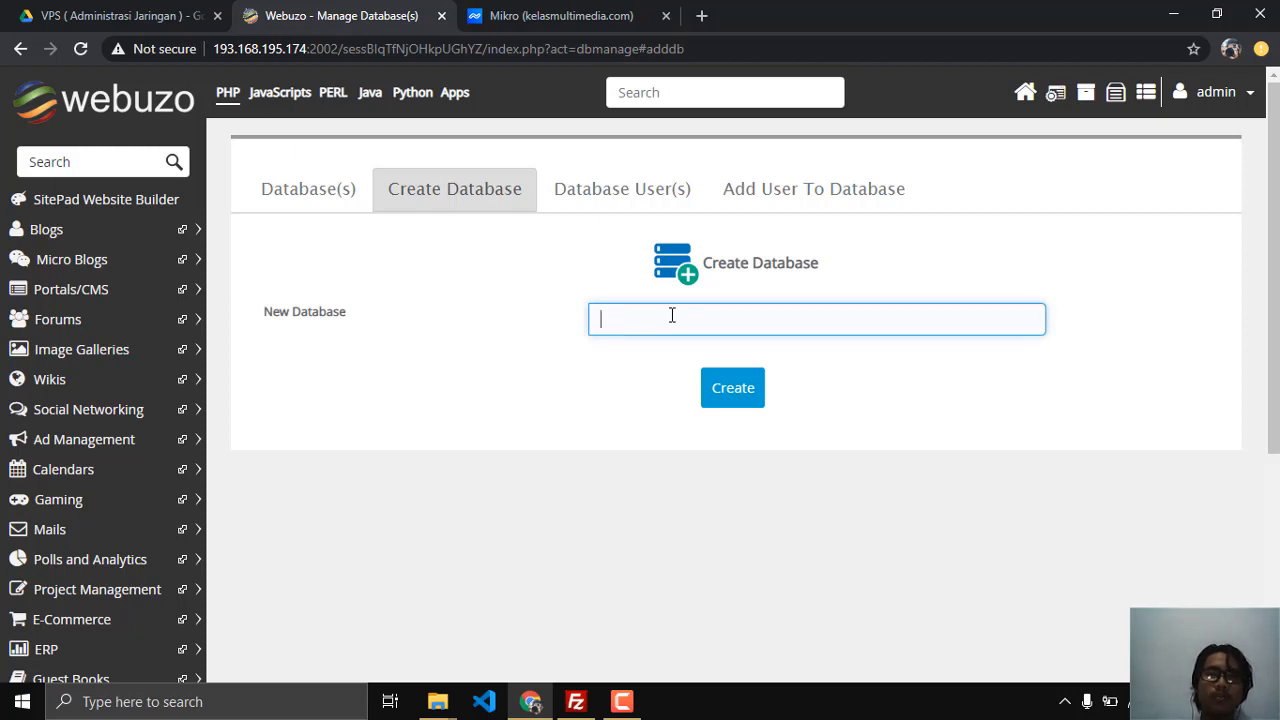
left_click(347, 203)
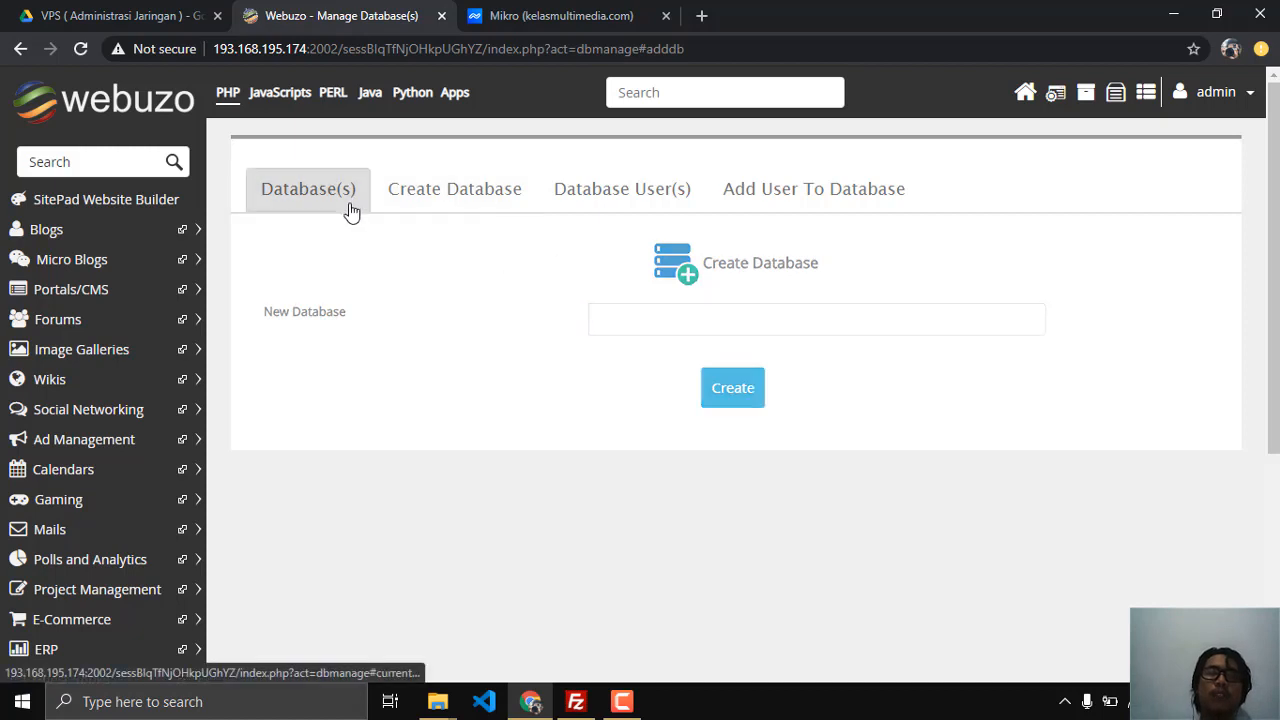
left_click(435, 205)
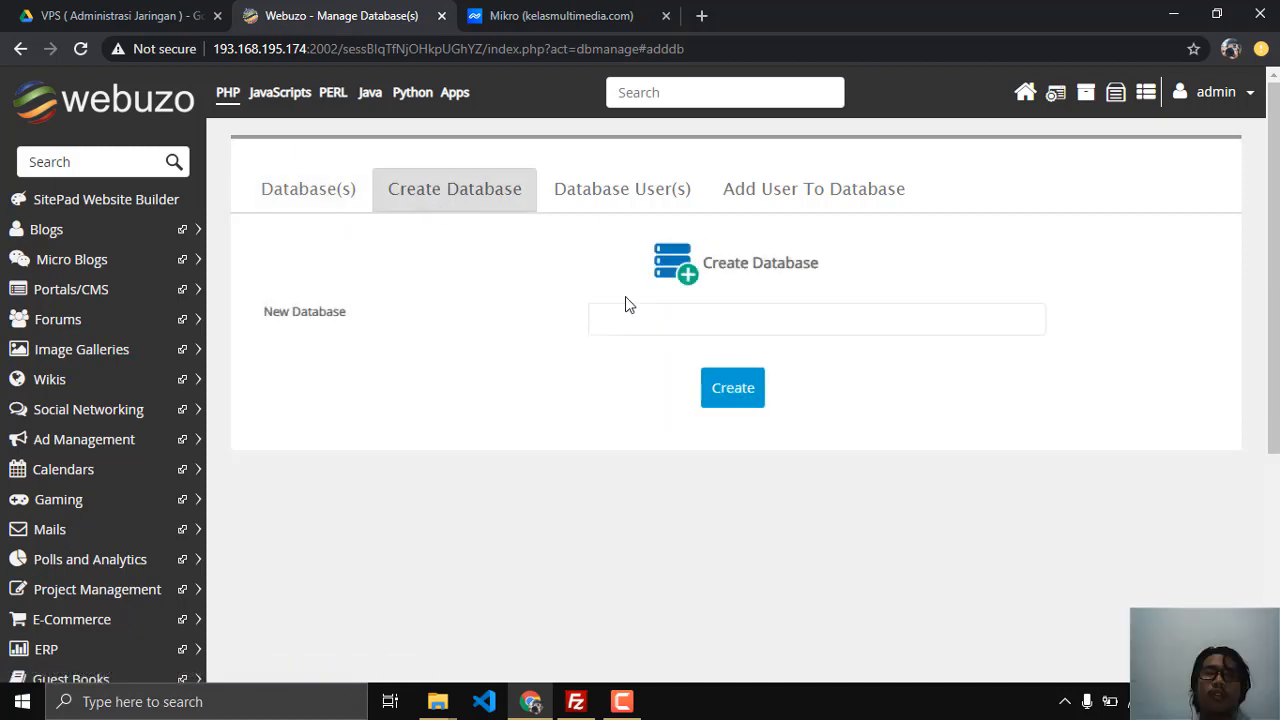
left_click(317, 203)
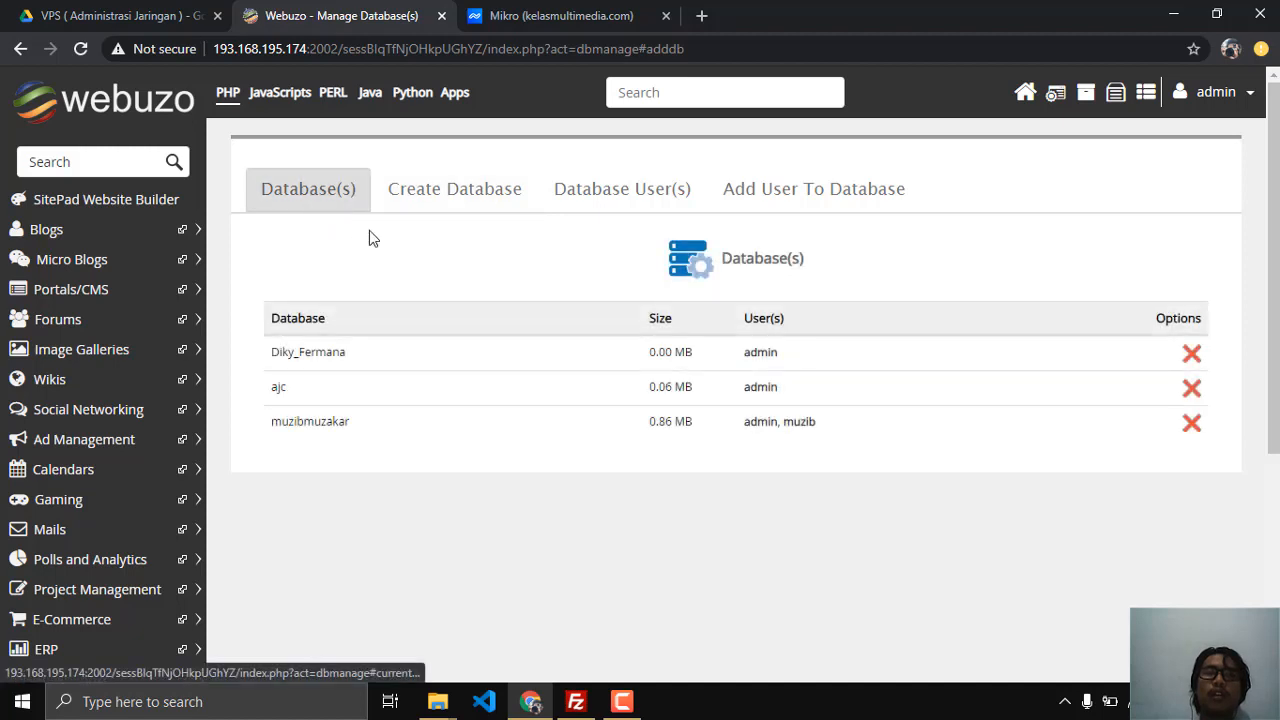
left_click(487, 197)
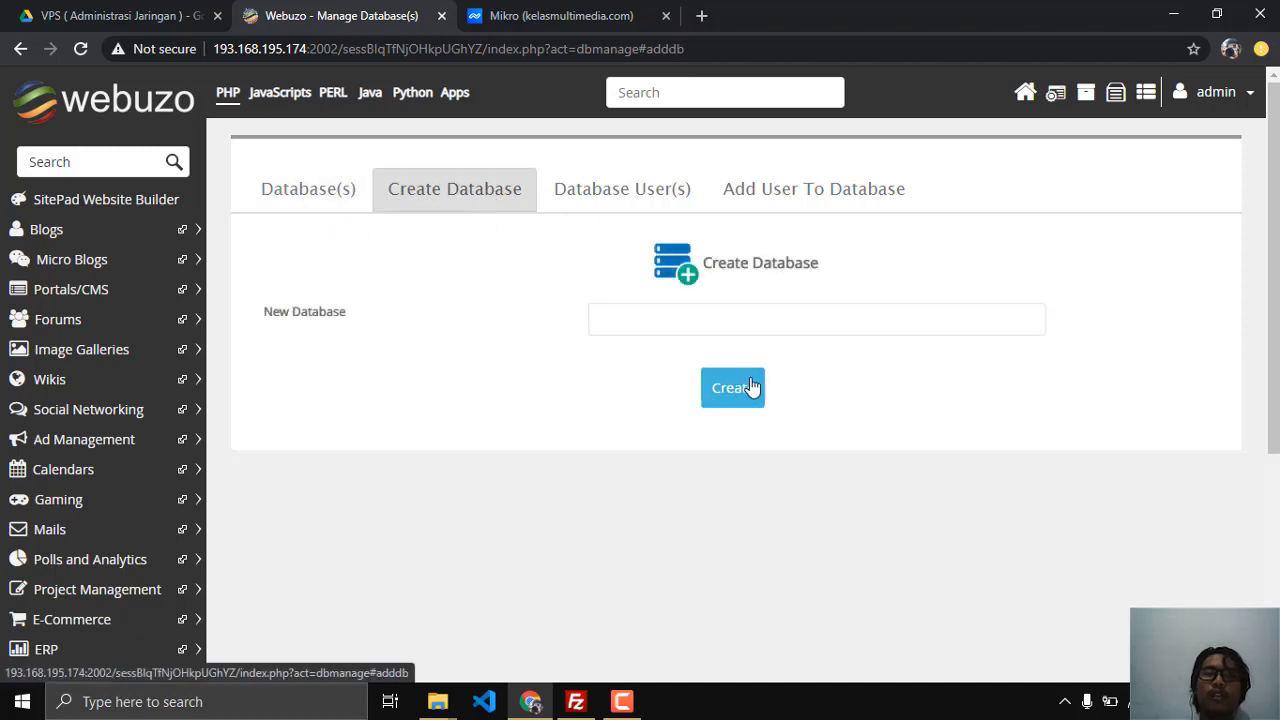
left_click(748, 314)
Create the database dwi
type("dwi")
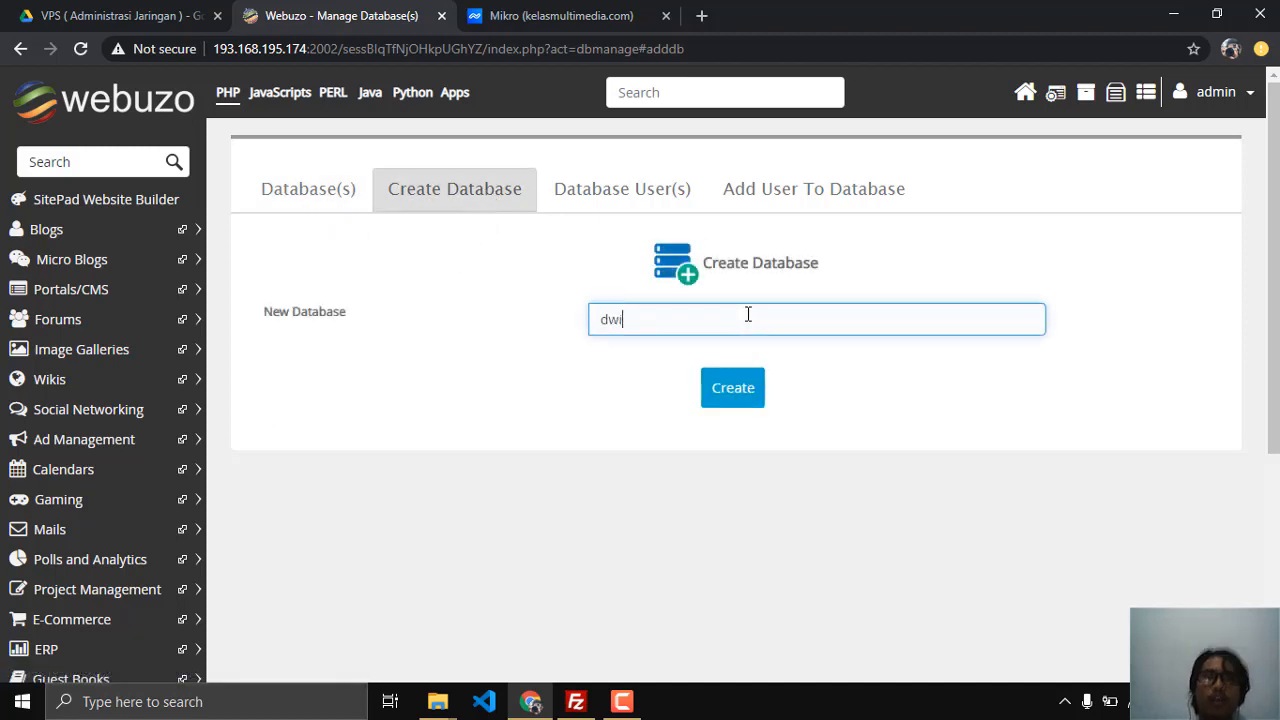
left_click(743, 399)
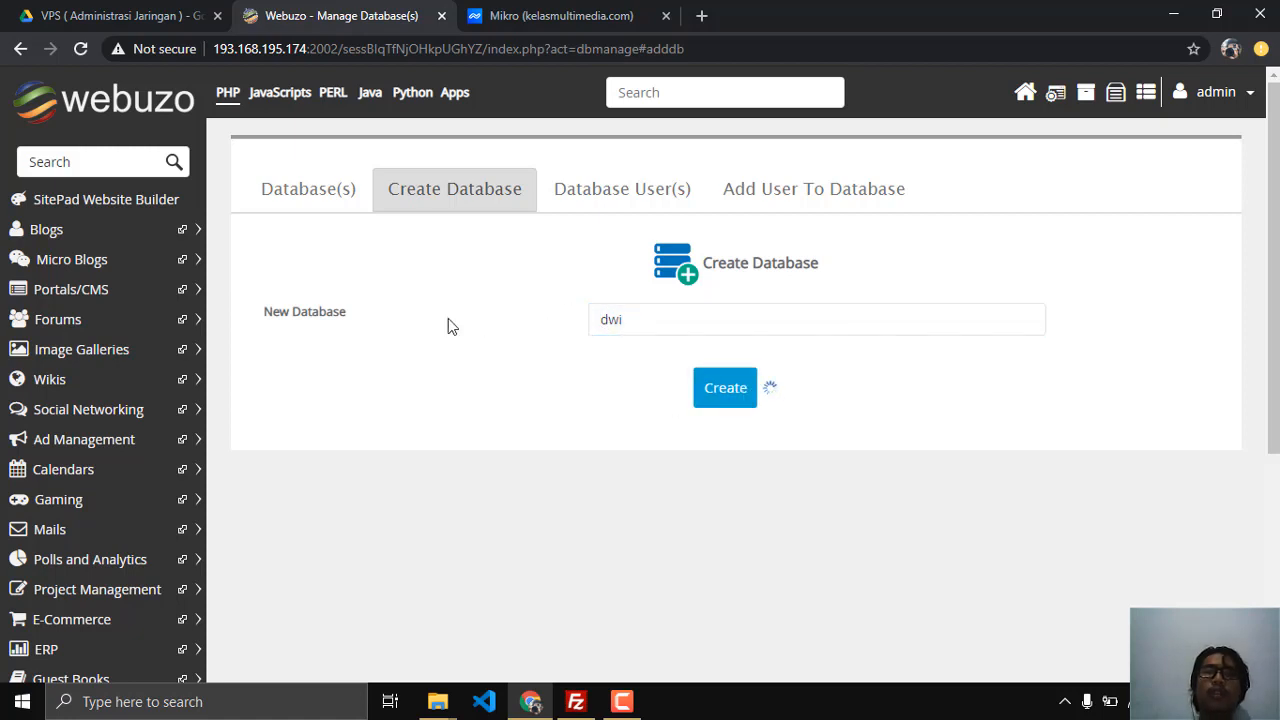
left_click(795, 211)
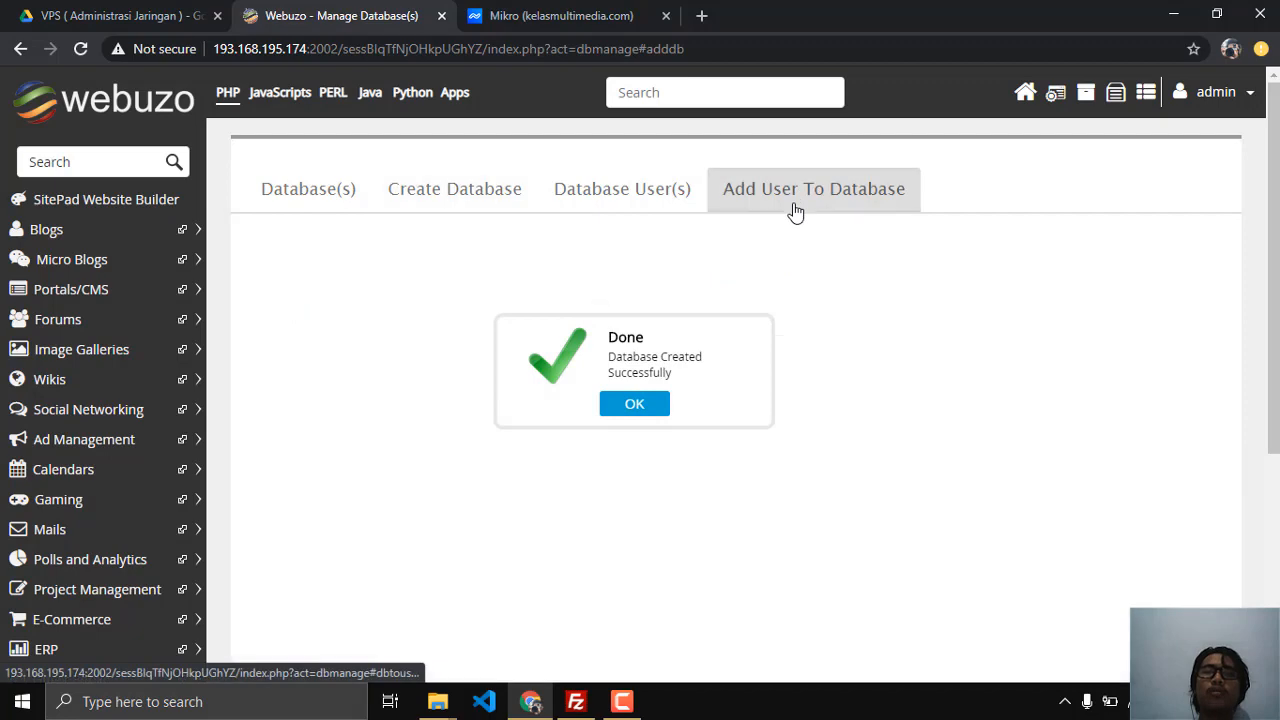
left_click(631, 403)
Select dwi as the database in the Add User To Database form
left_click(733, 320)
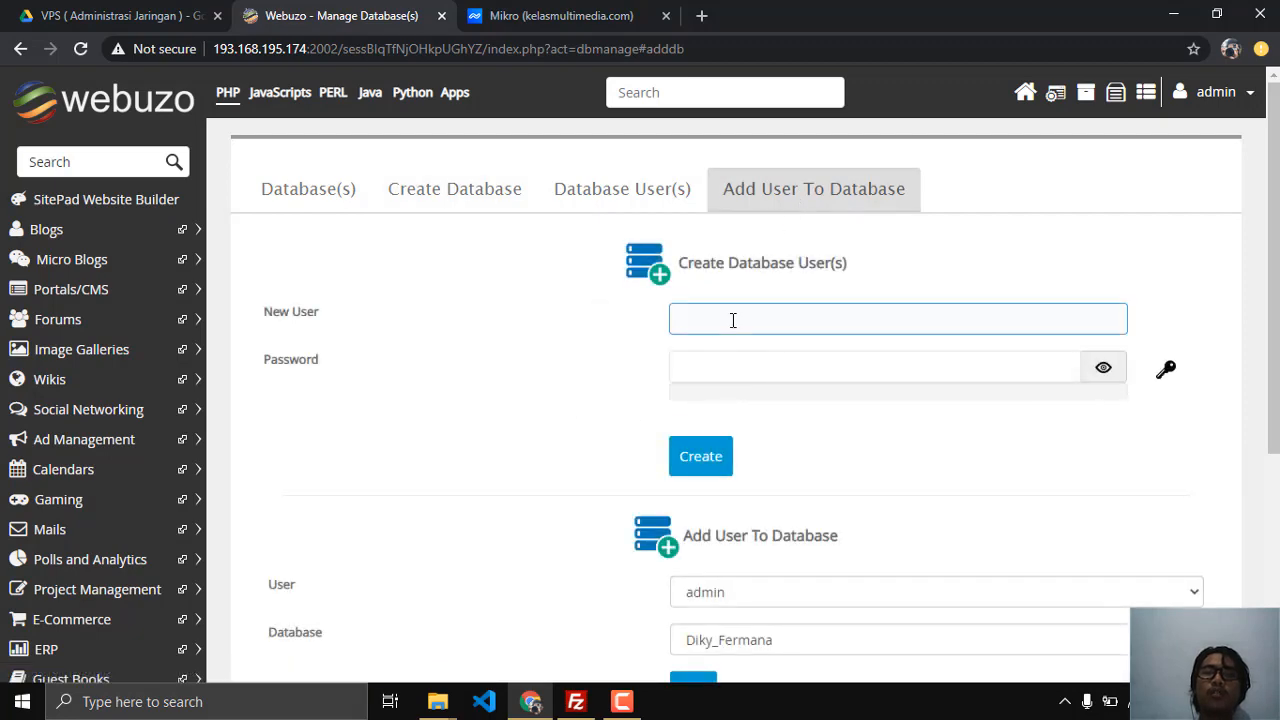
left_click(625, 459)
scroll(478, 541, "down", 2)
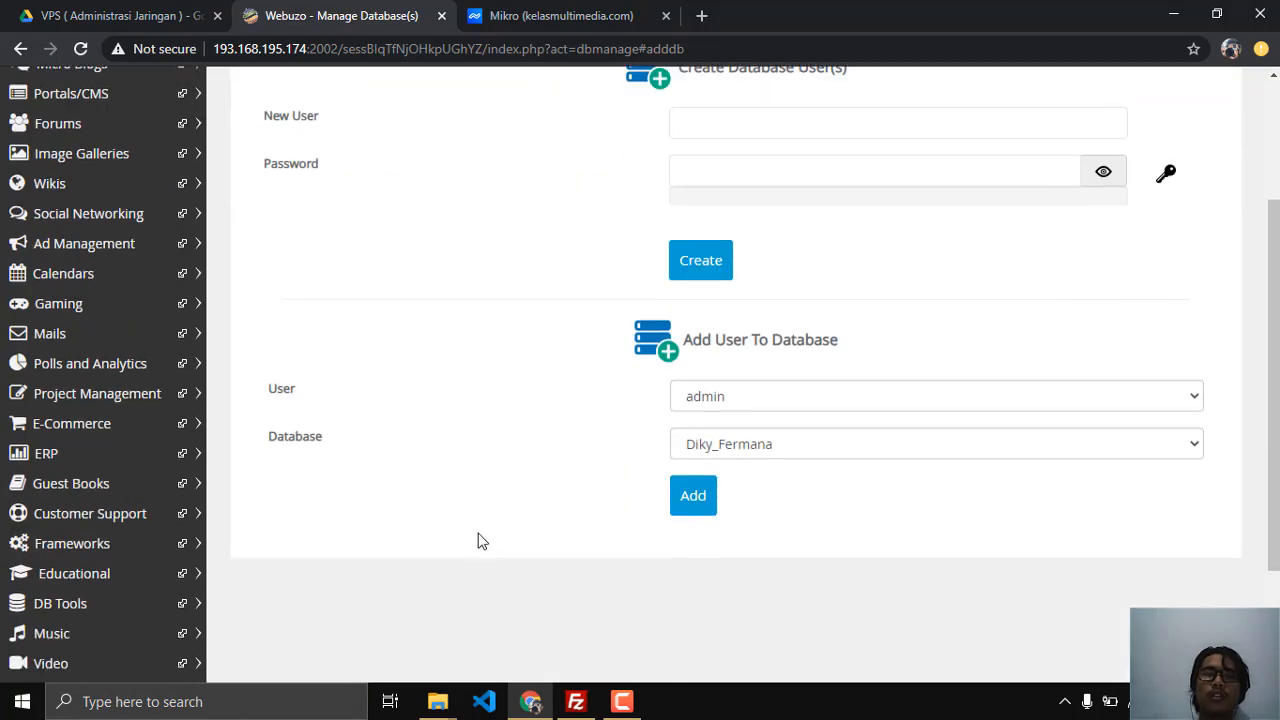
scroll(478, 541, "up", 2)
left_click(754, 295)
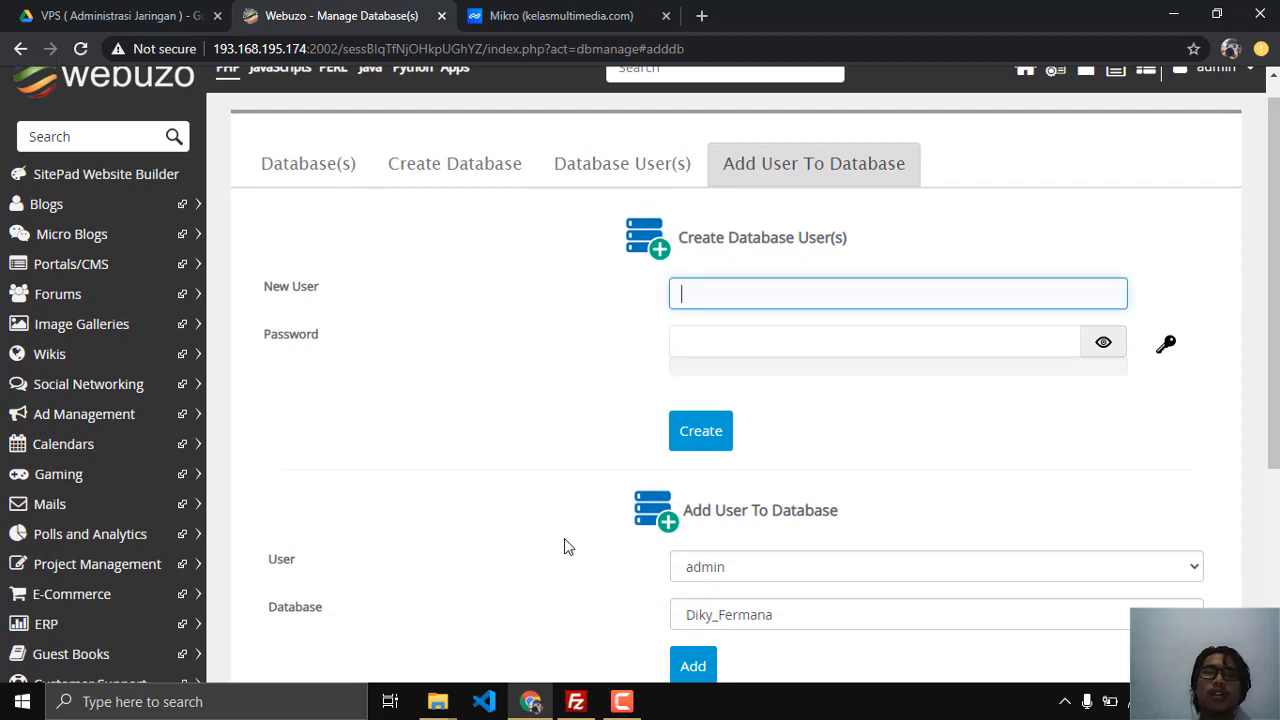
scroll(580, 534, "down", 3)
left_click(795, 298)
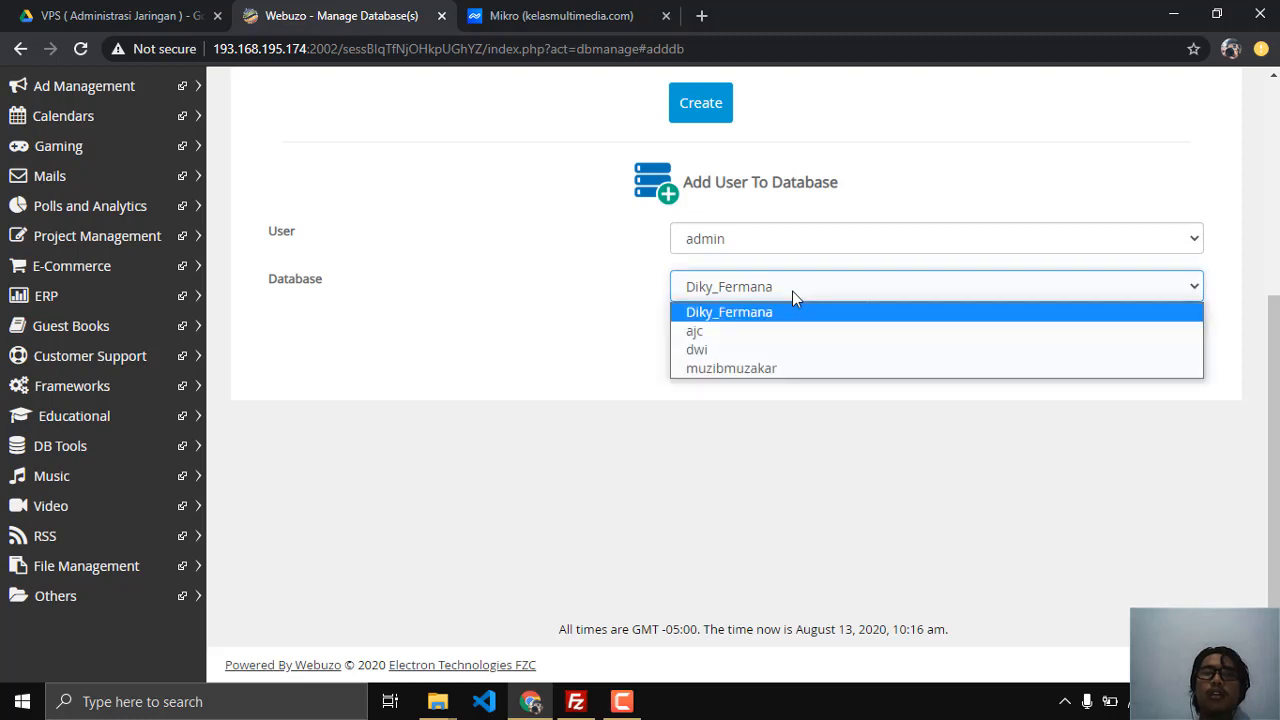
left_click(731, 350)
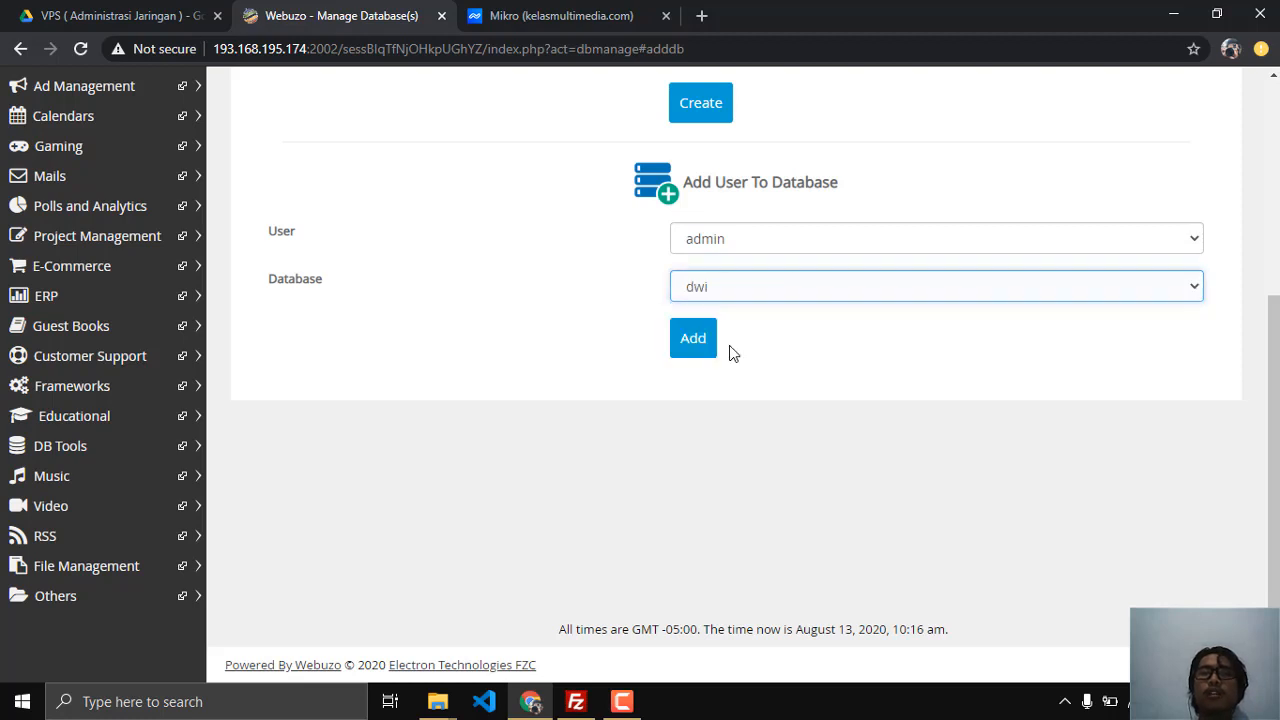
left_click(844, 239)
left_click(844, 239)
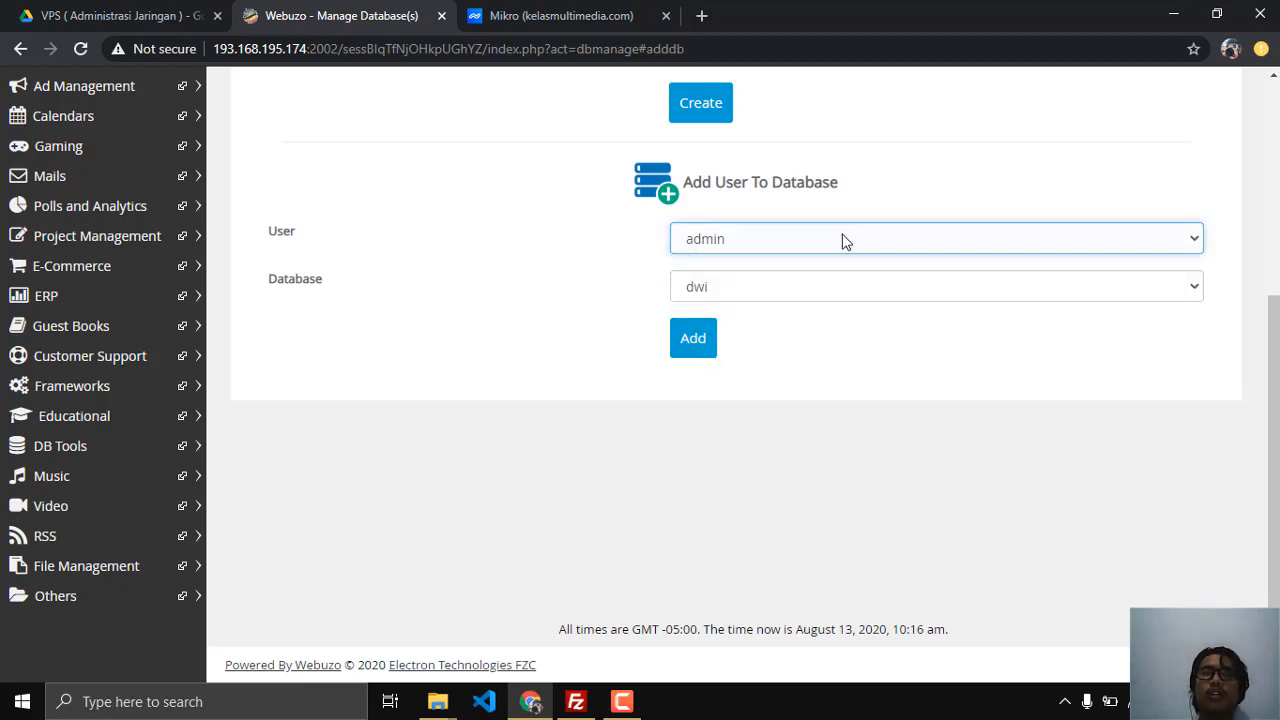
scroll(823, 286, "up", 4)
left_click(748, 318)
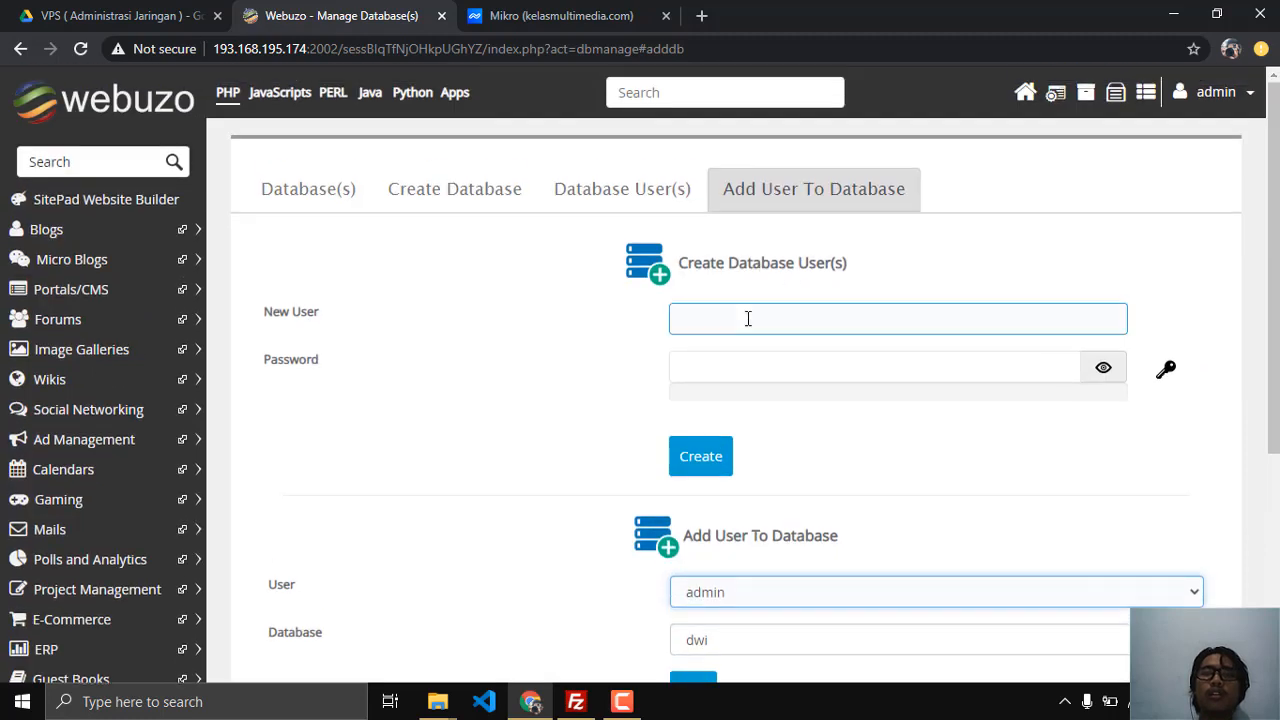
Create the database user dwi with its own password and acknowledge the user-added message
left_click(748, 318)
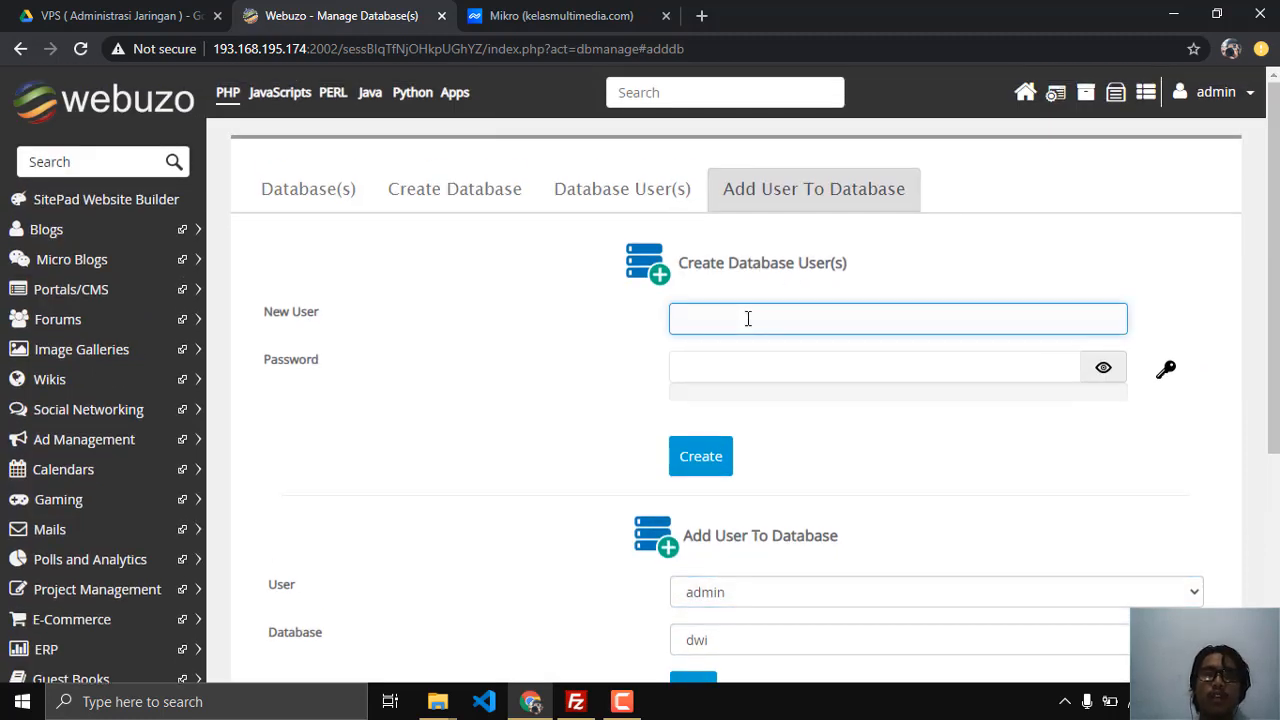
type("dwi")
key("Tab")
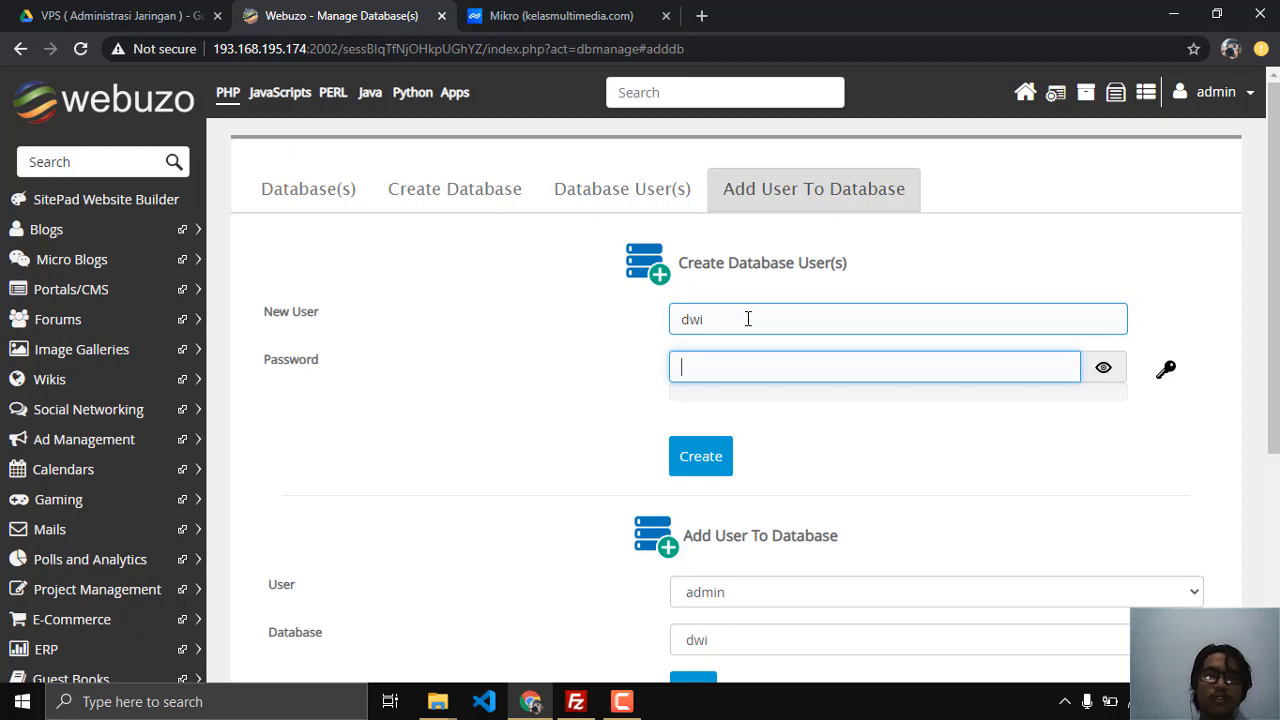
type("•••")
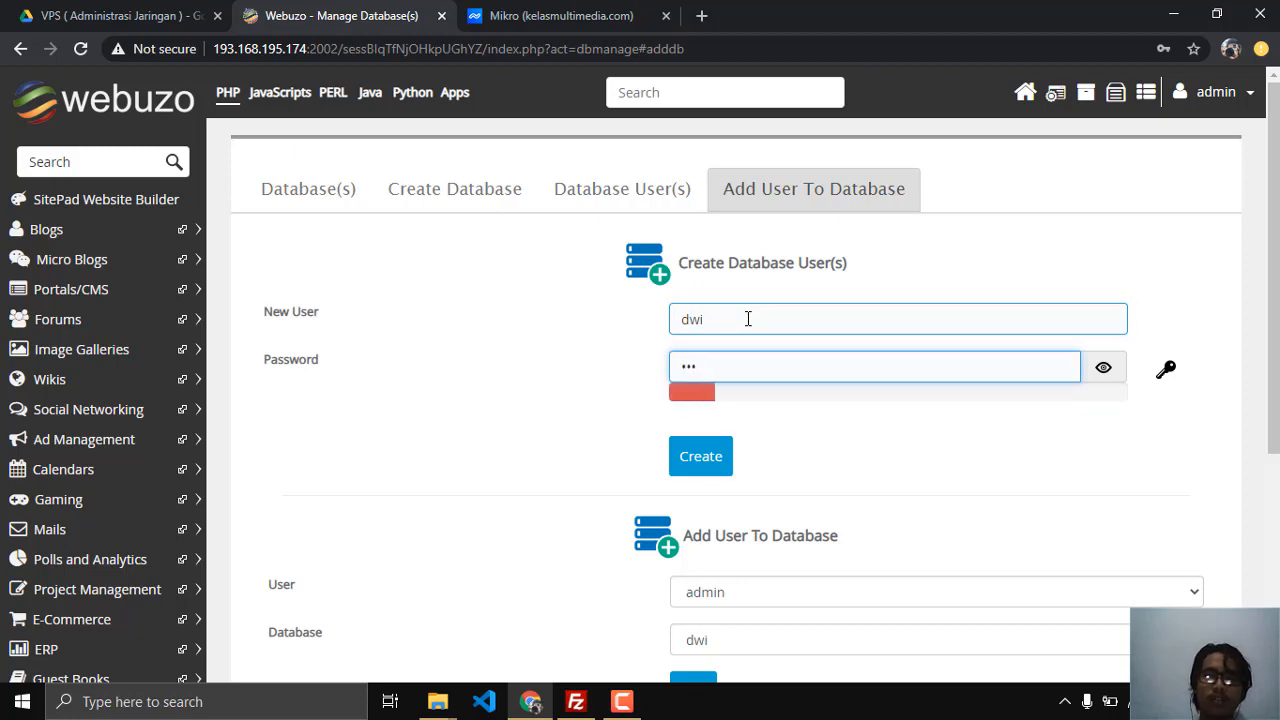
type("•••••••••••")
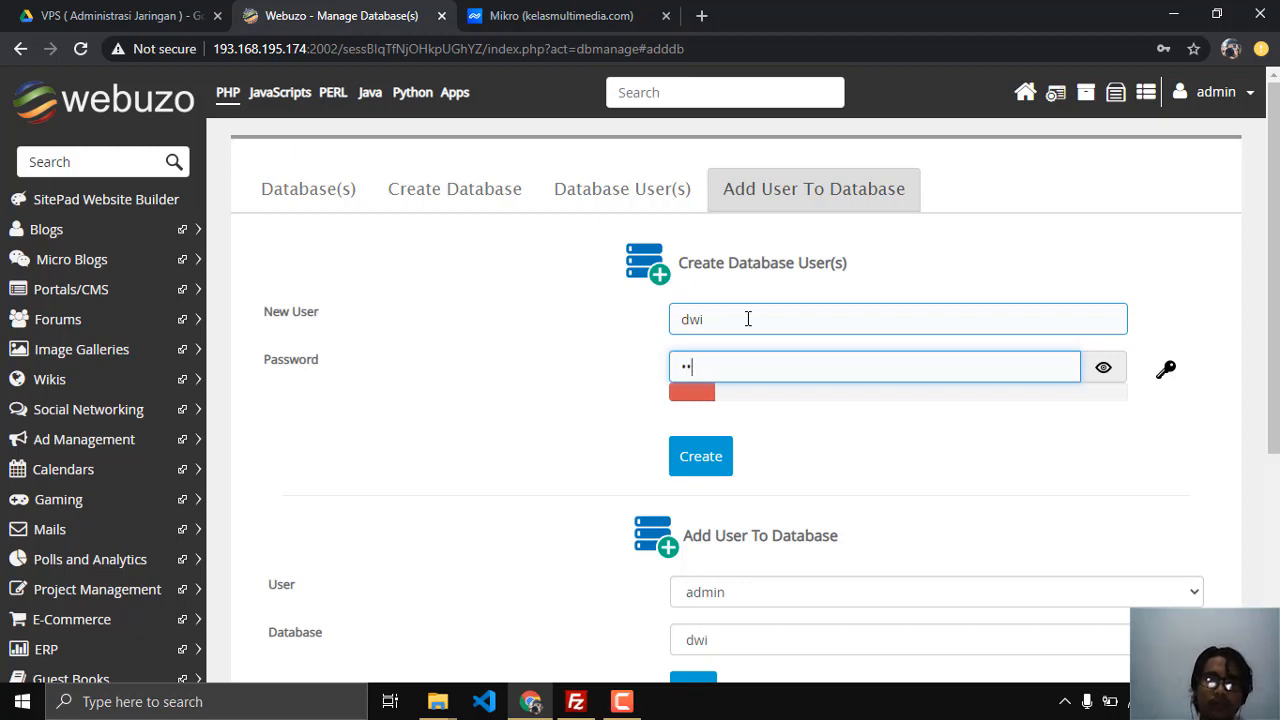
type("••")
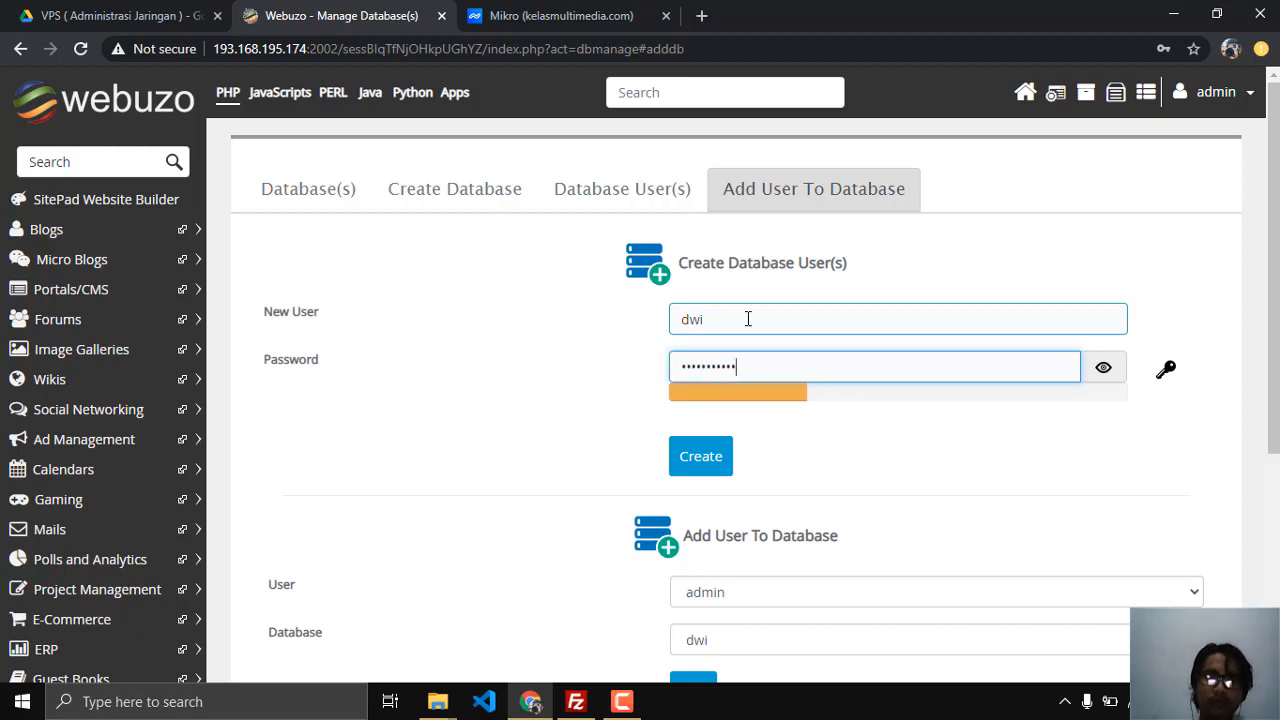
type("••")
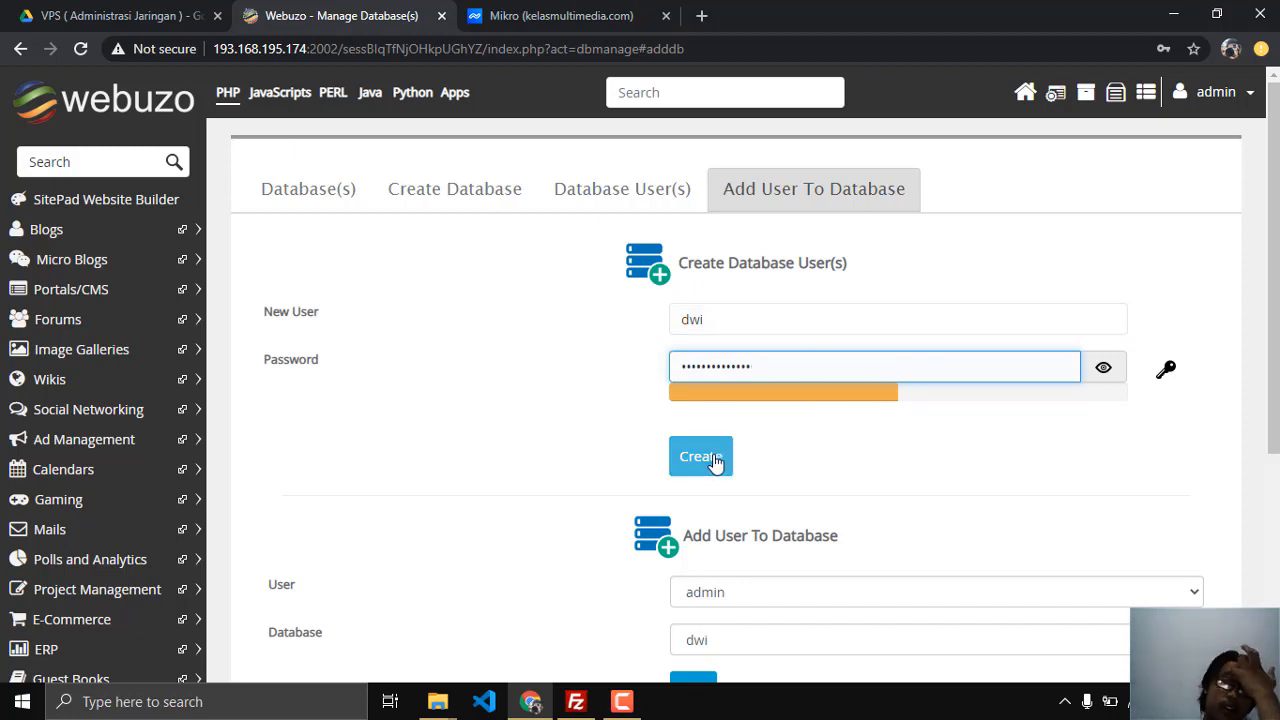
left_click(715, 462)
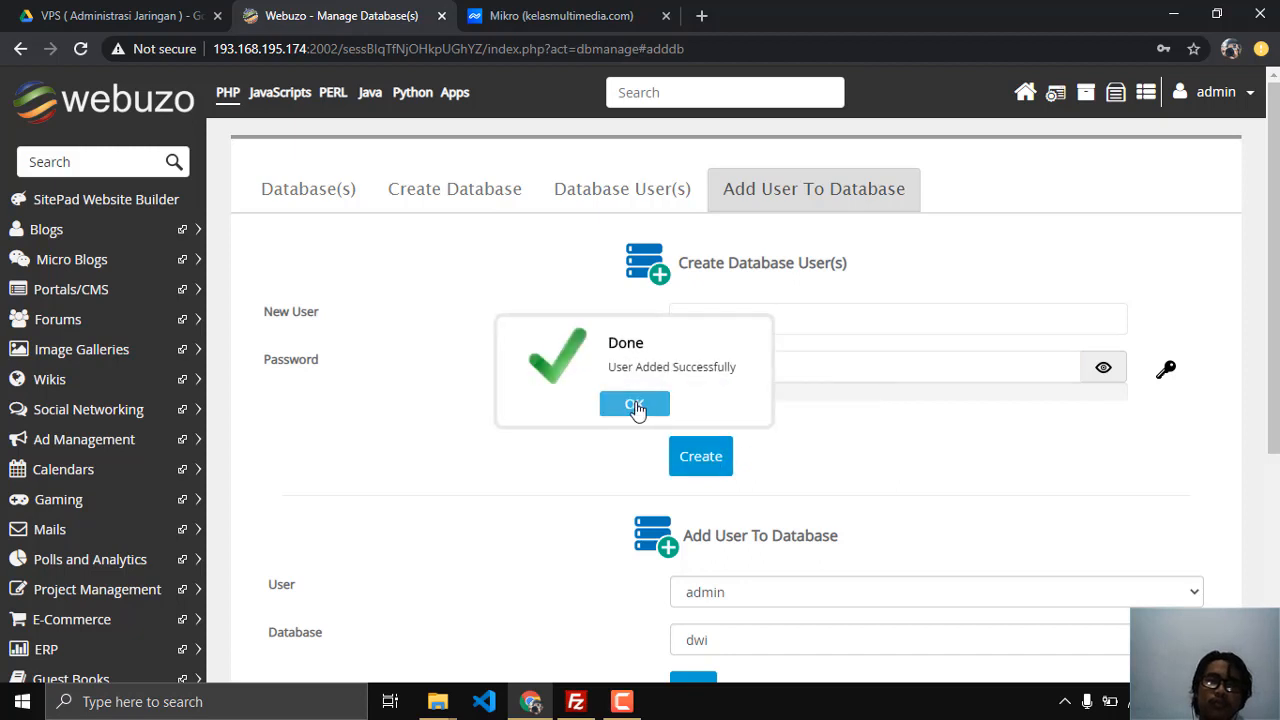
left_click(636, 406)
scroll(561, 567, "down", 1)
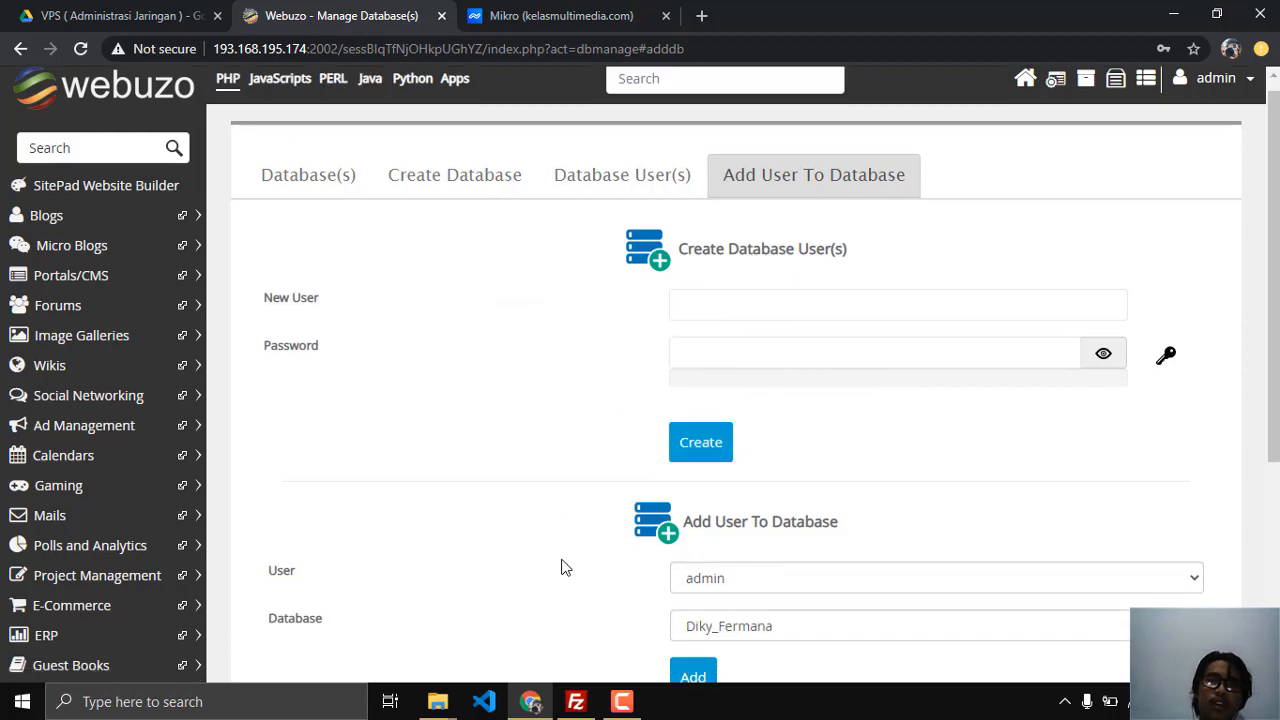
Add user dwi to database dwi, grant ALL privileges, and submit the changes
scroll(561, 567, "down", 2)
scroll(561, 567, "up", 1)
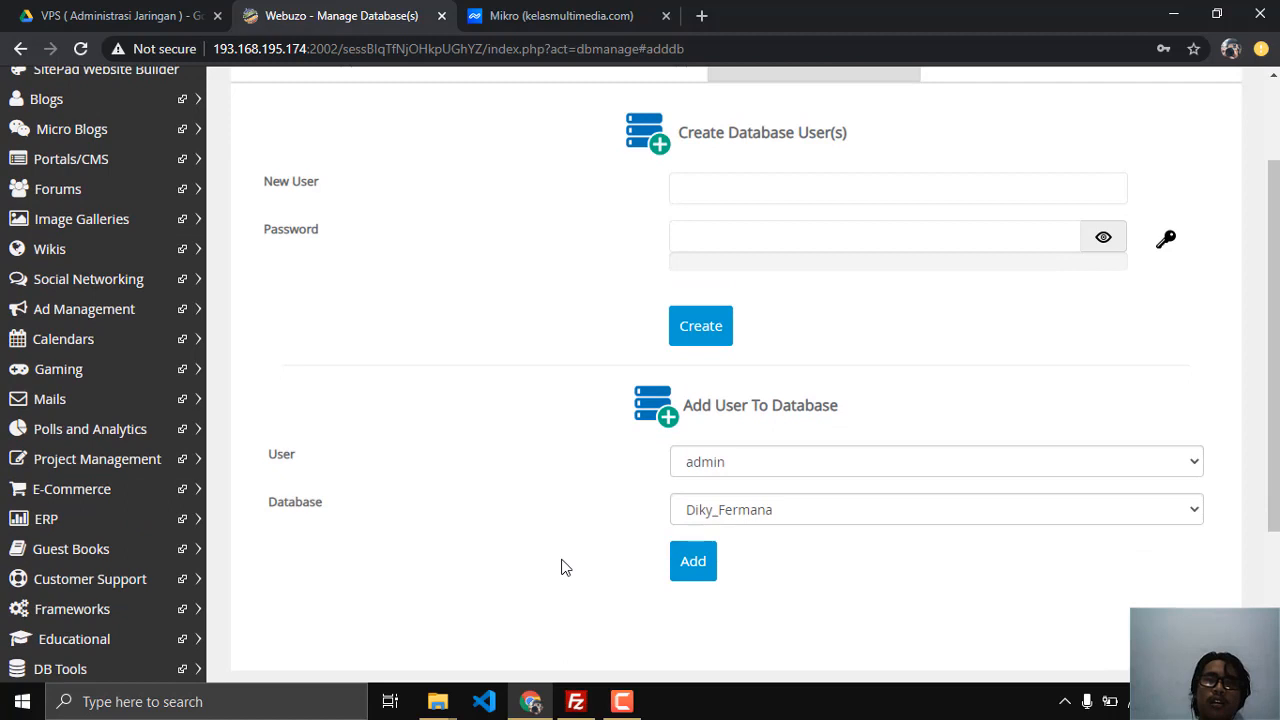
left_click(757, 458)
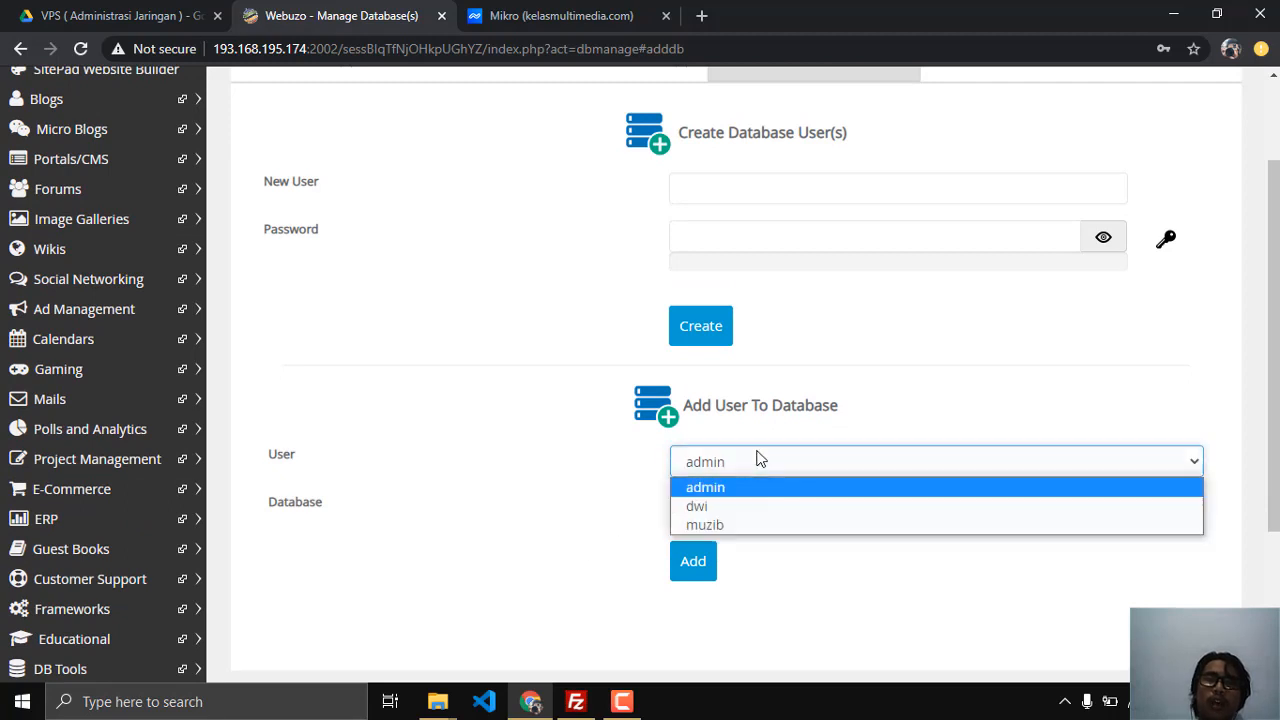
left_click(703, 507)
left_click(715, 517)
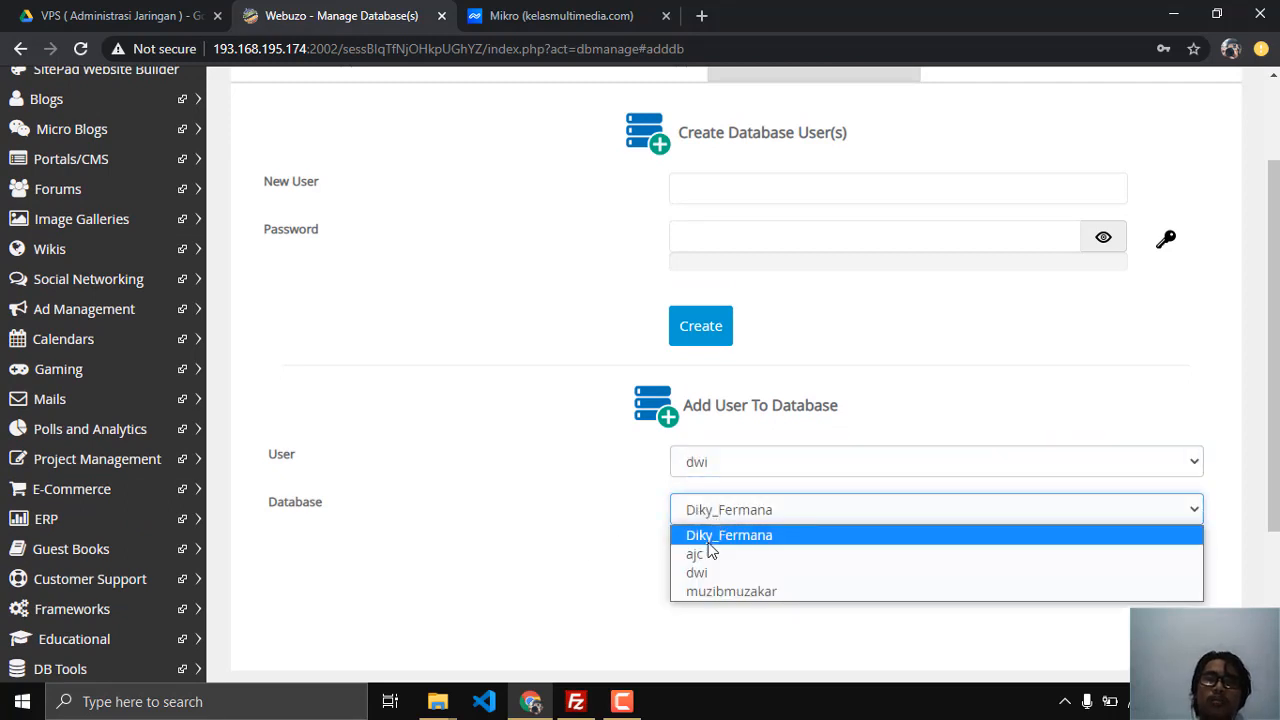
left_click(698, 572)
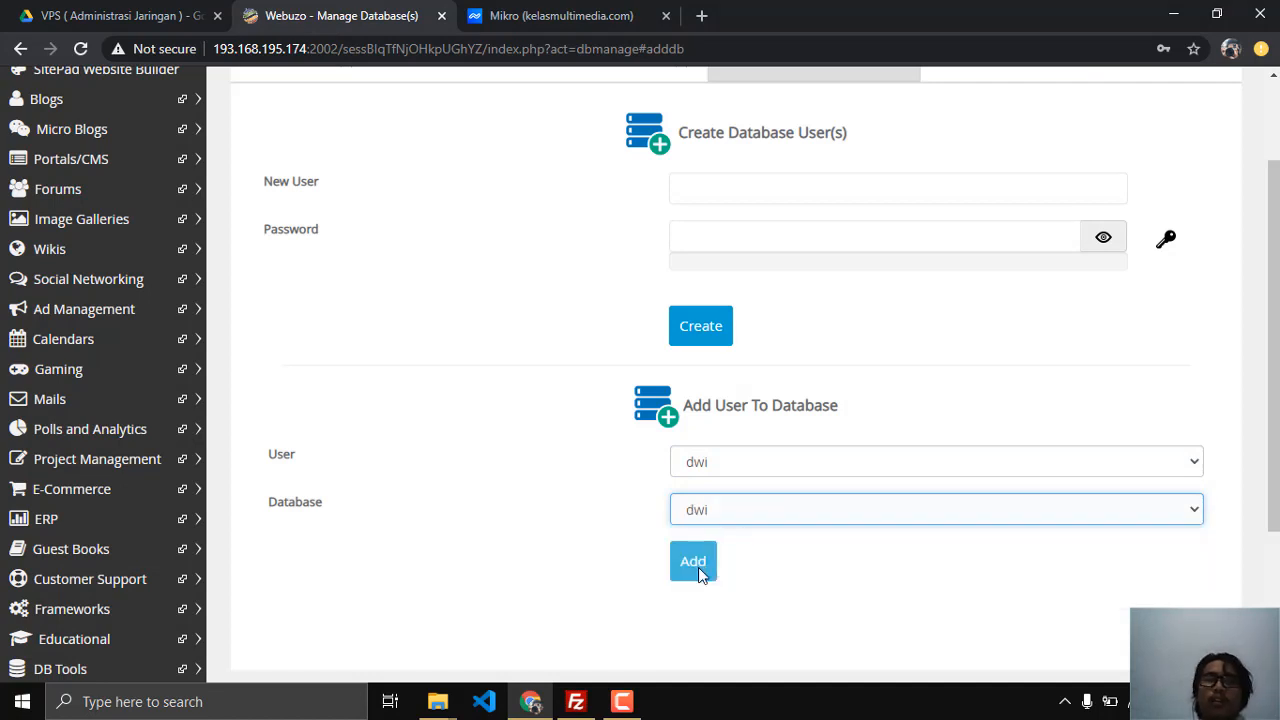
left_click(698, 567)
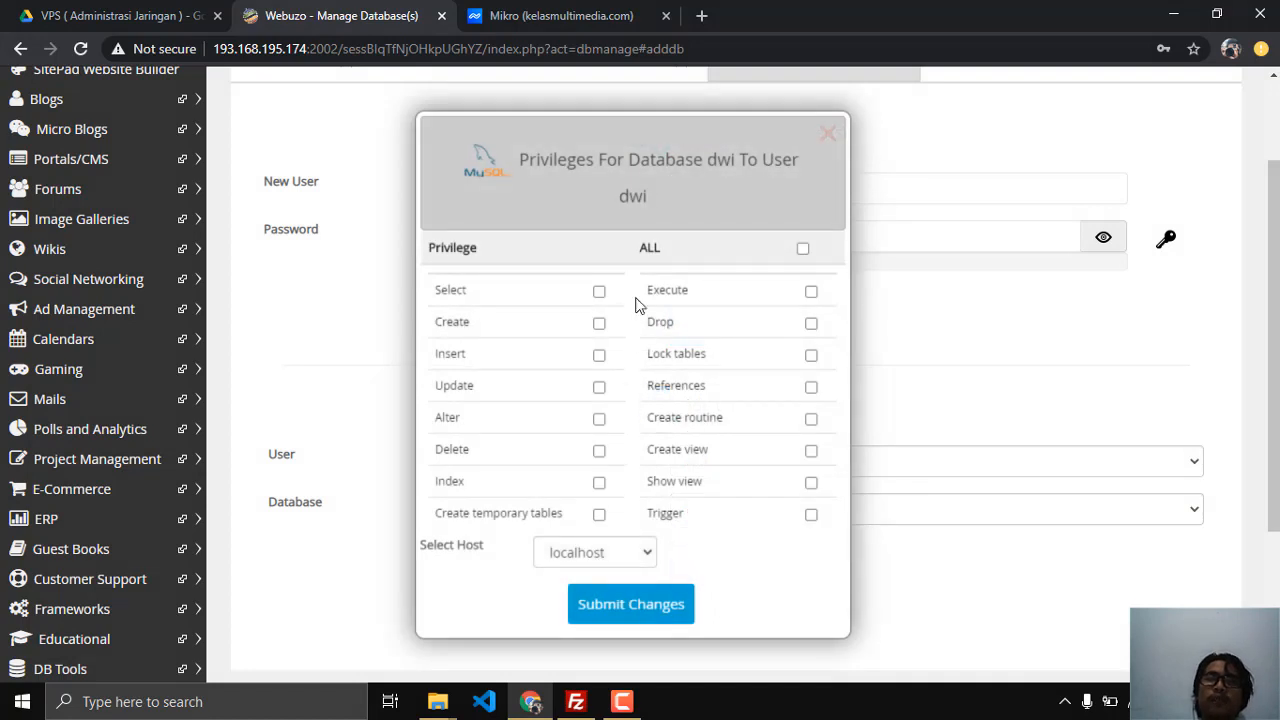
left_click(803, 249)
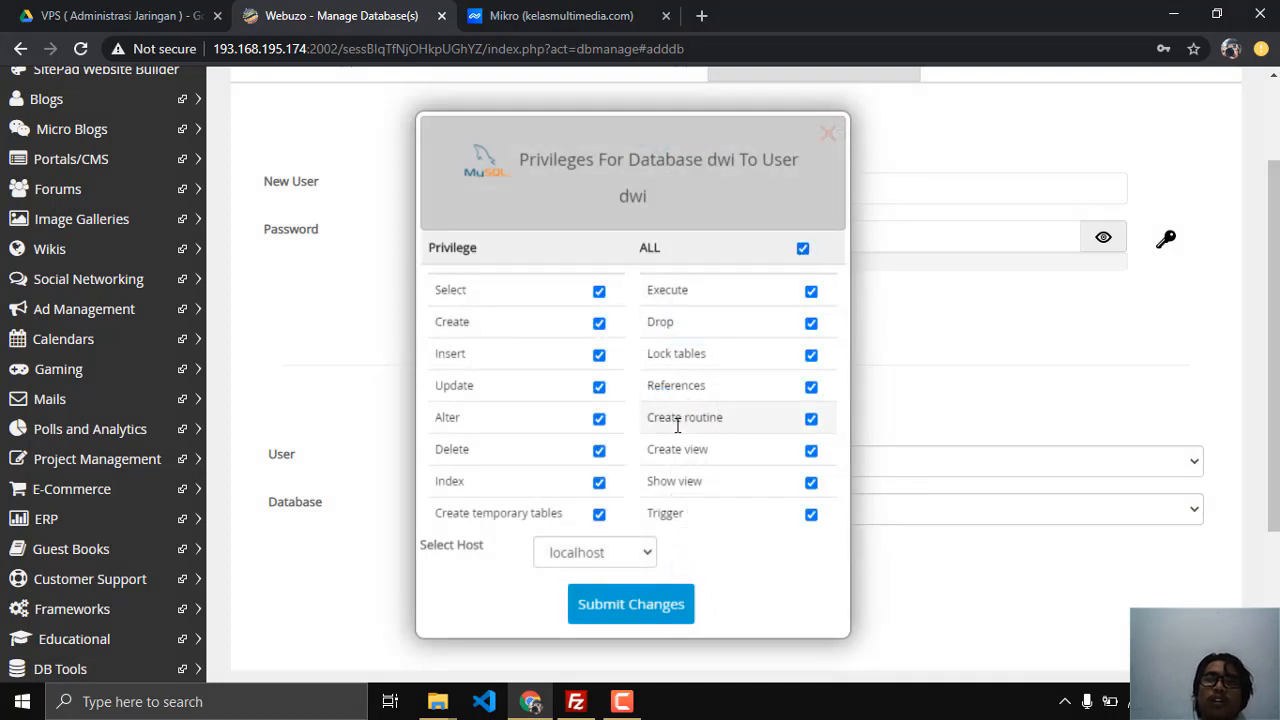
left_click(630, 605)
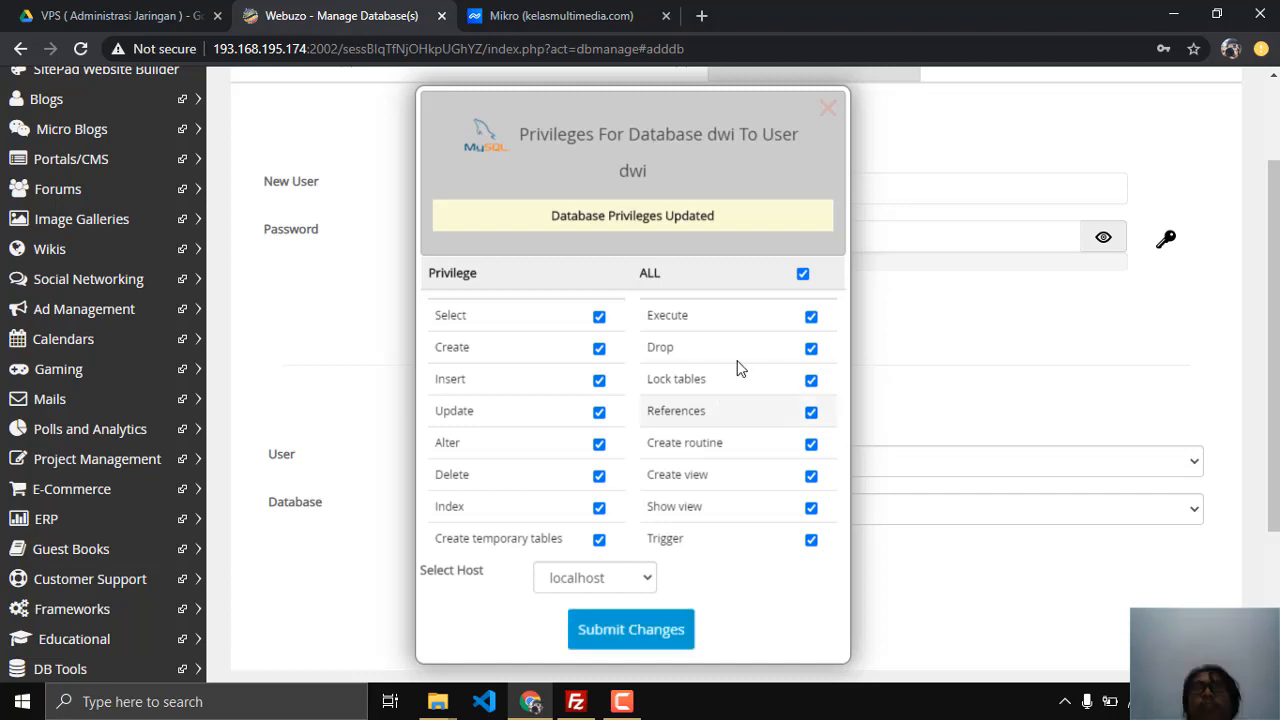
left_click(828, 108)
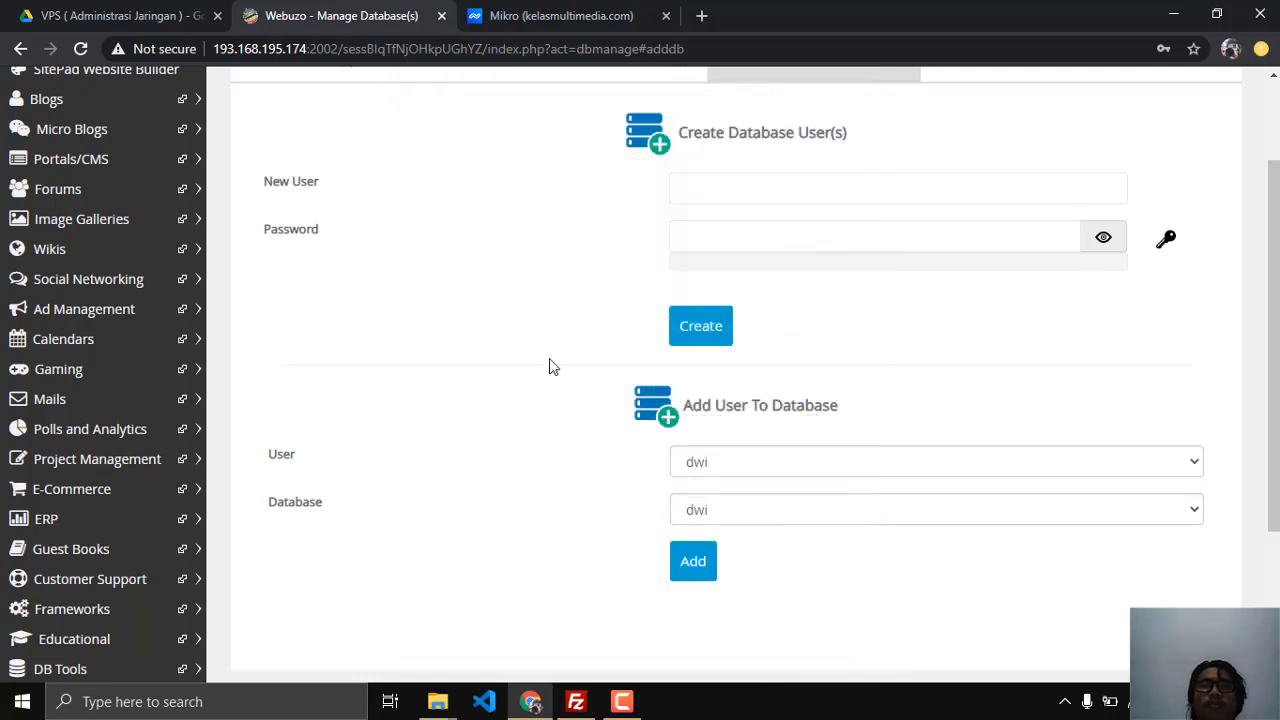
scroll(549, 367, "up", 2)
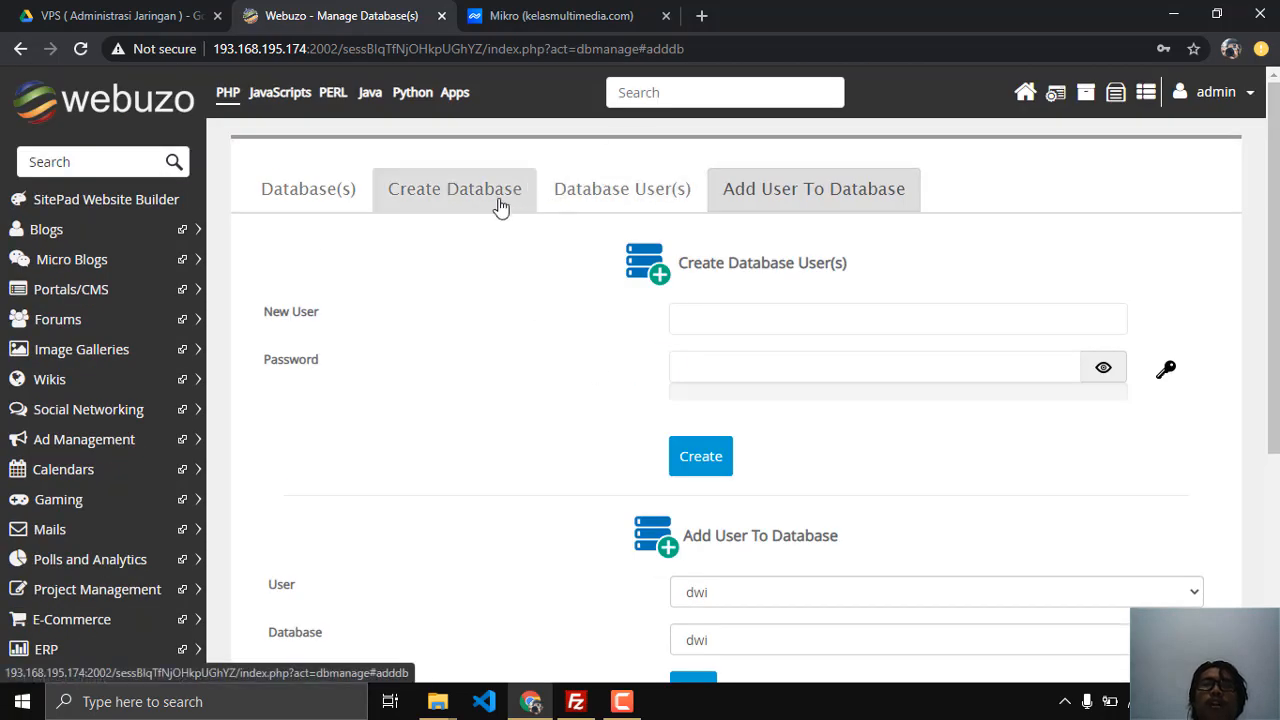
View the Database(s) list, let the browser save the new password, and return to the Webuzo home
left_click(305, 205)
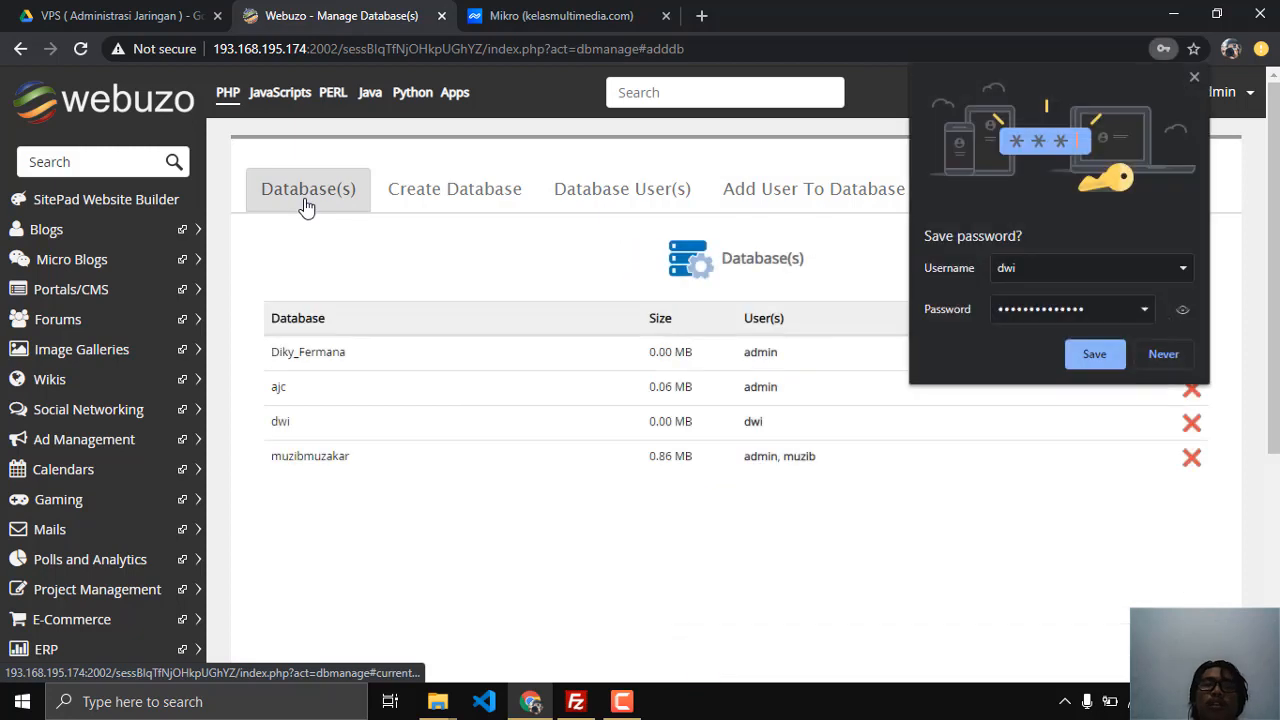
left_click(1092, 354)
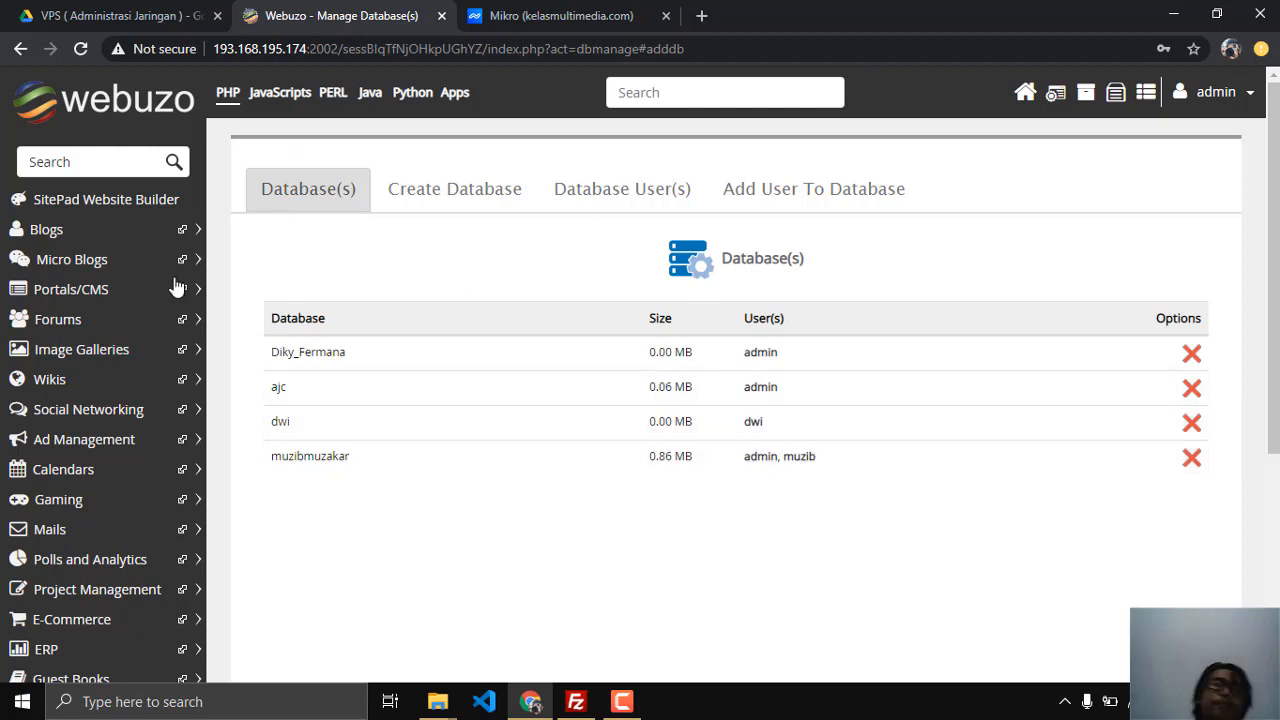
left_click(131, 116)
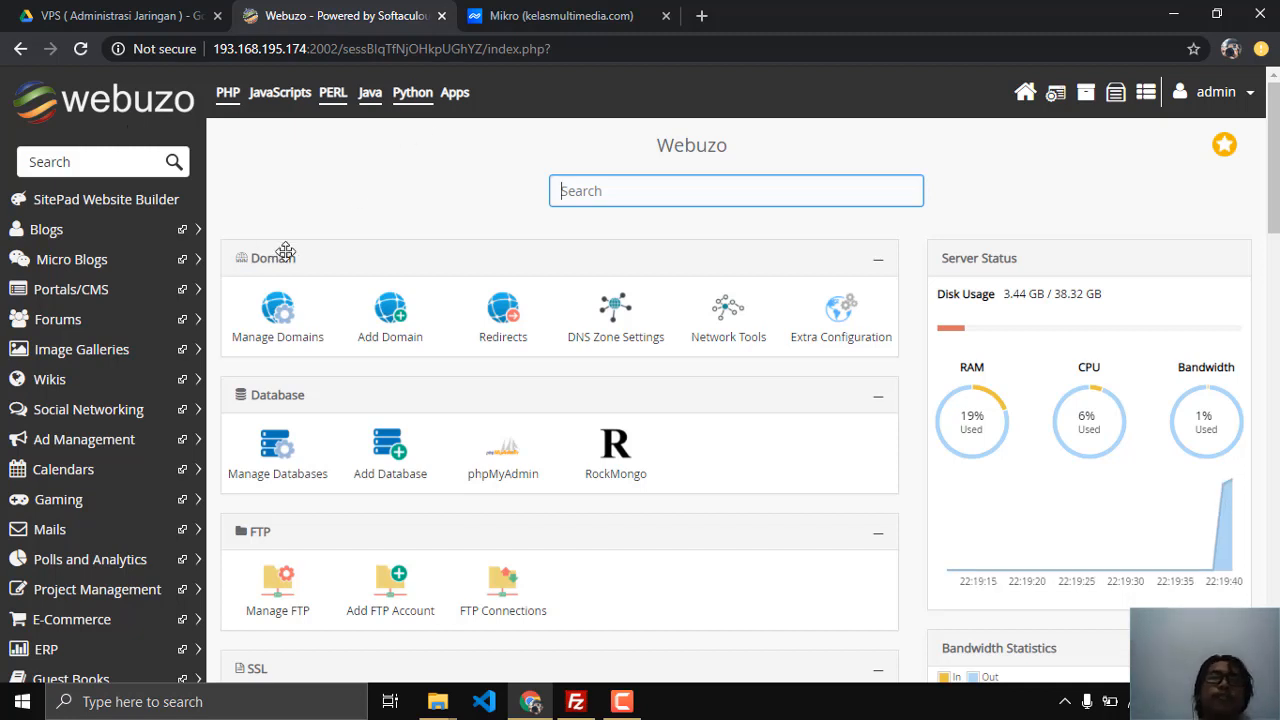
Open phpMyAdmin and log in as user dwi with its password
left_click(524, 470)
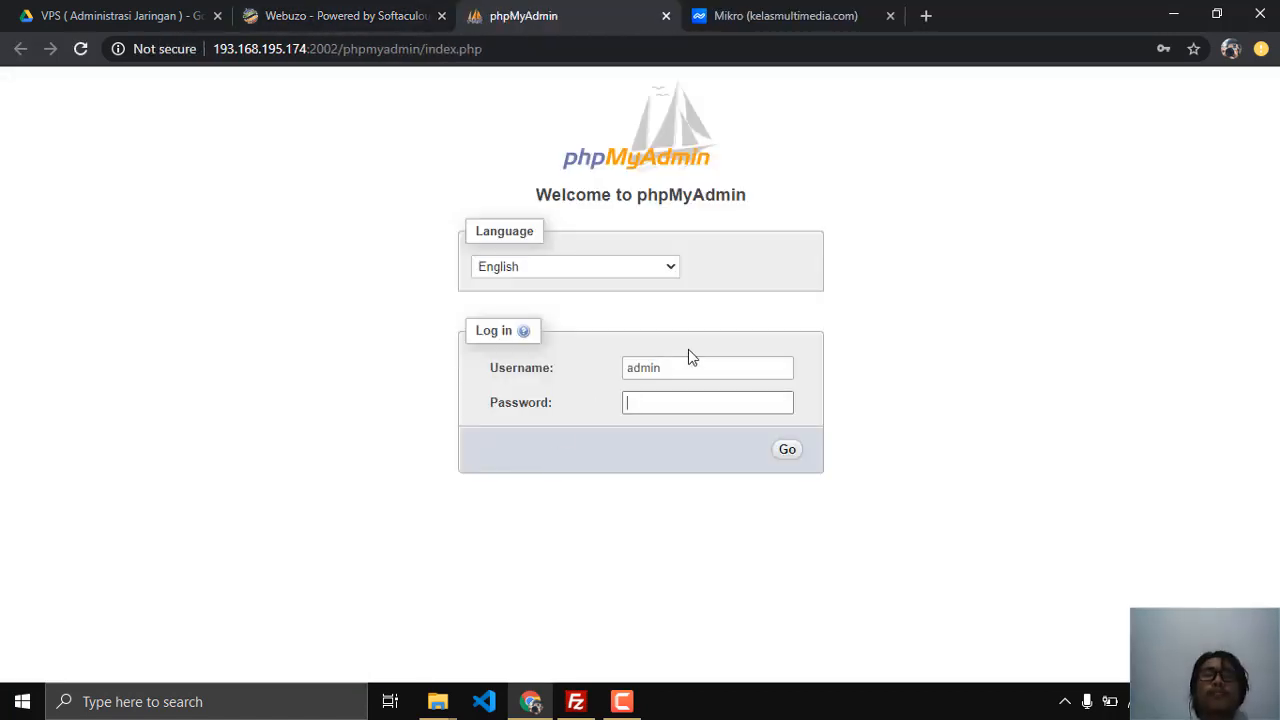
left_click(694, 366)
double_click(694, 368)
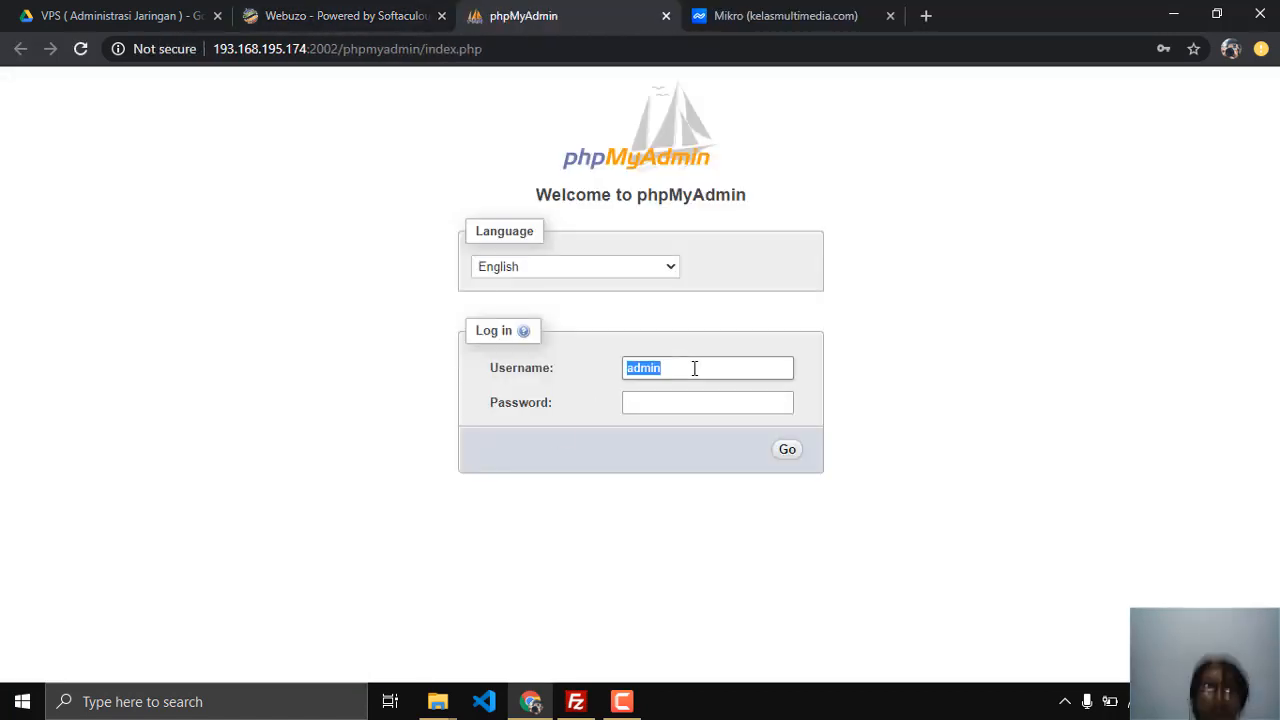
type("dwi")
key("Tab")
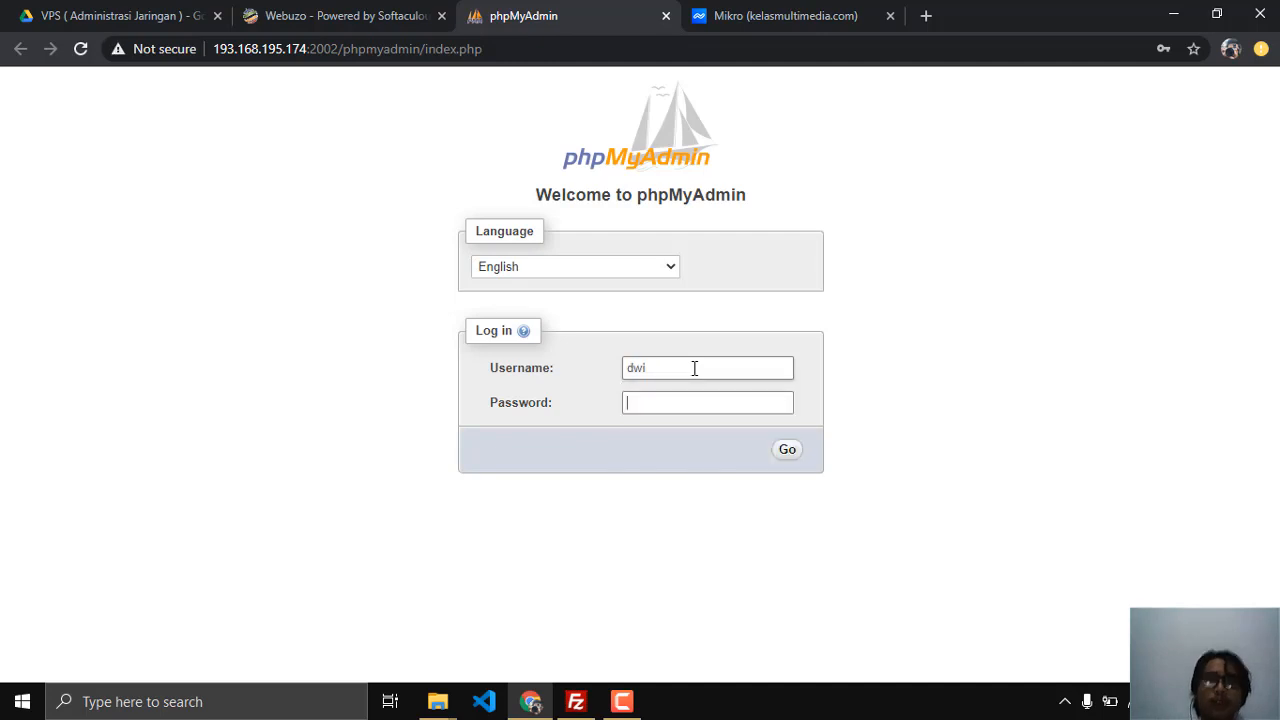
type("•••••••••••")
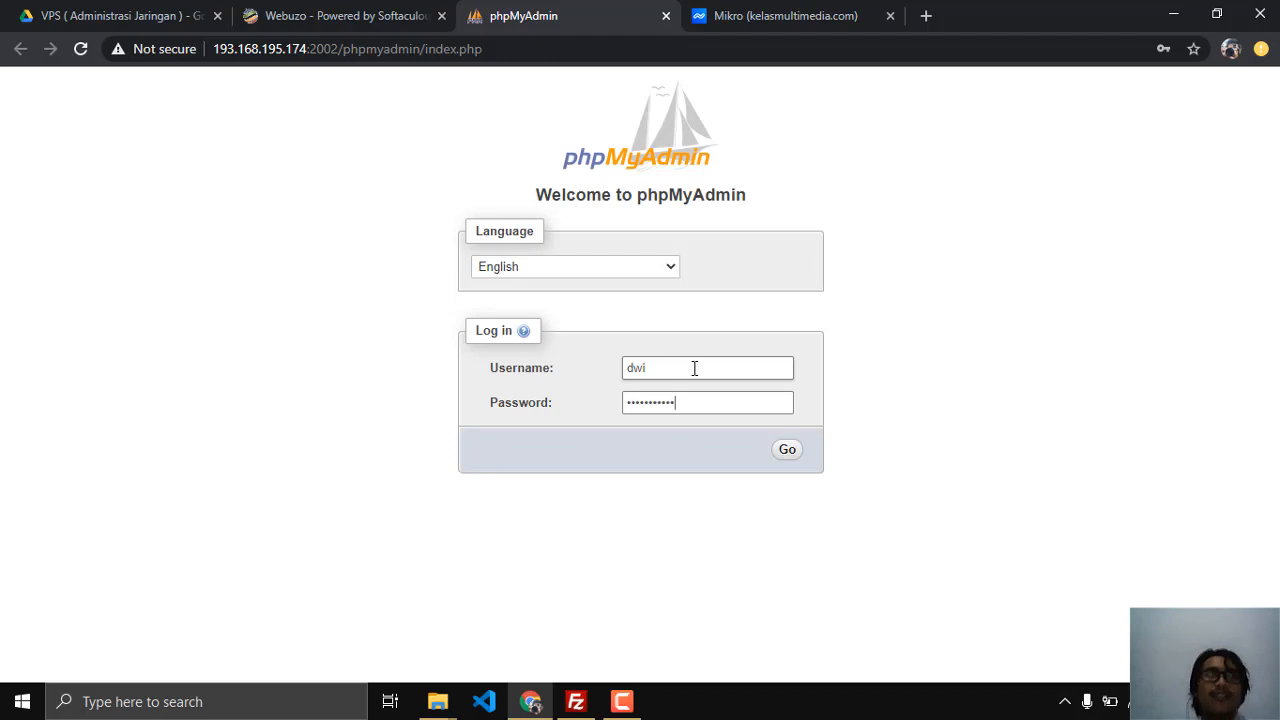
type("•••")
key("Return")
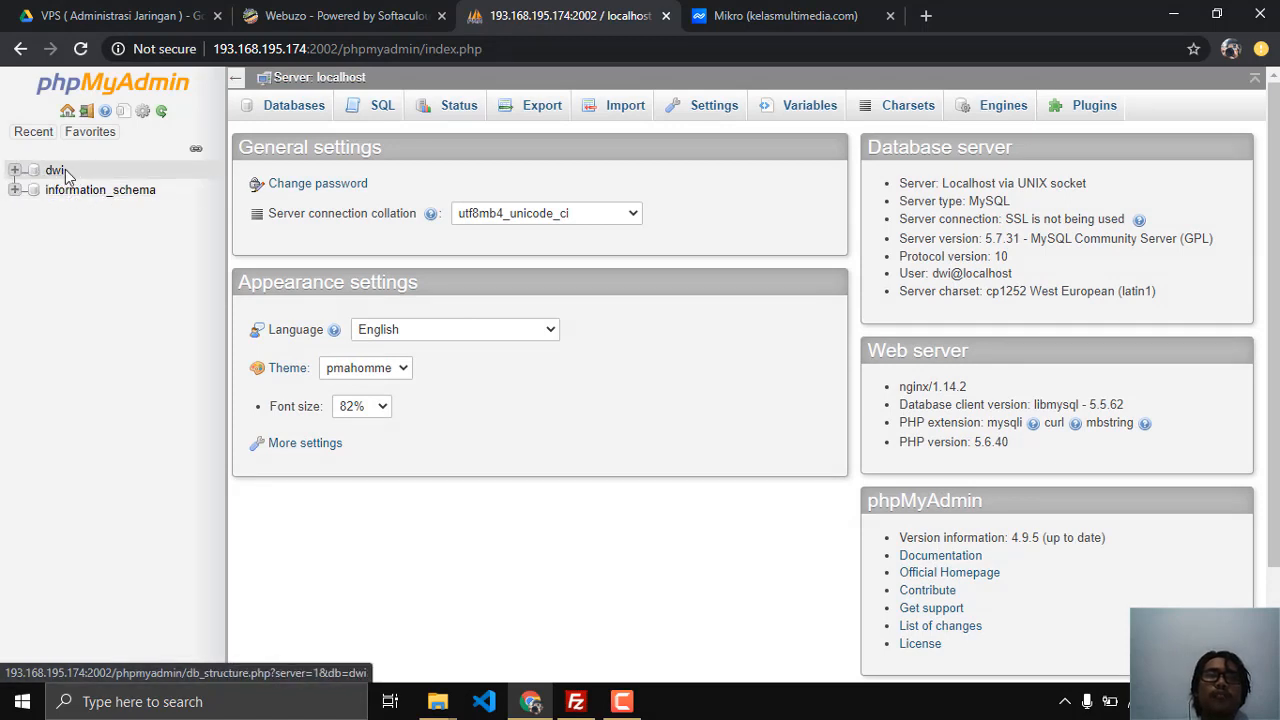
Import Downloads\ajc-master\ajc-master\database\ajc.sql into the dwi database
left_click(30, 175)
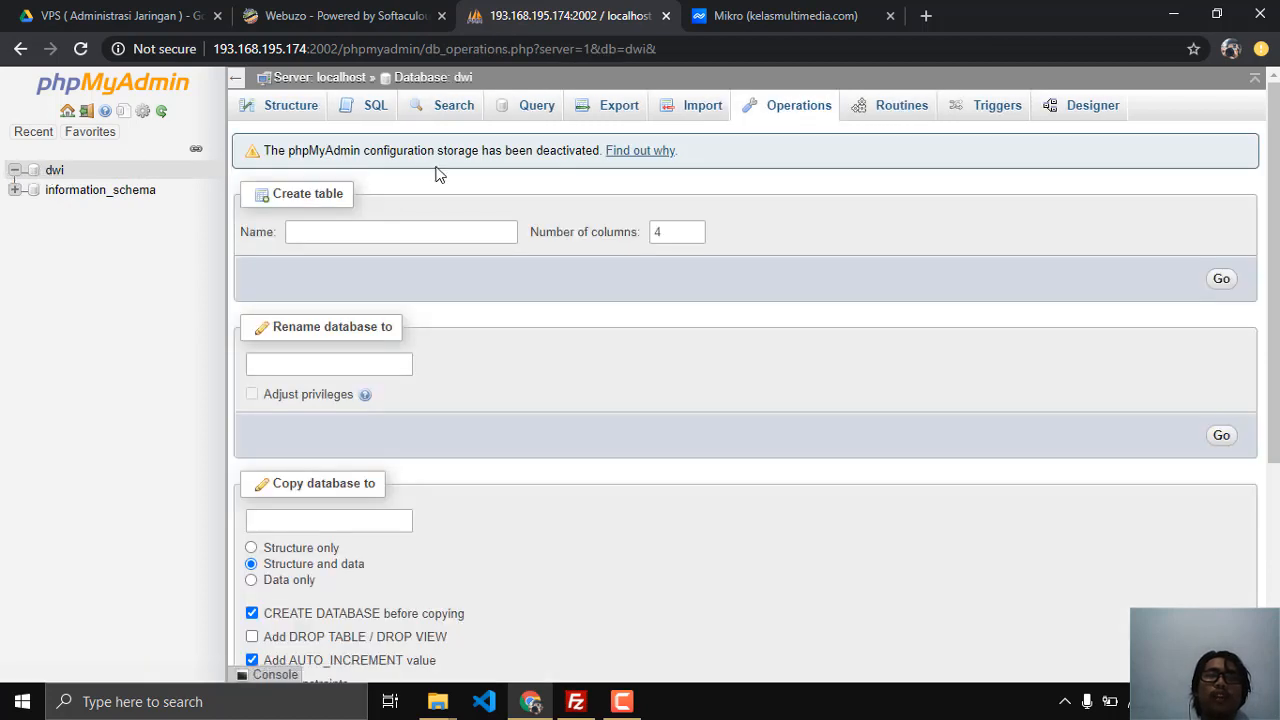
left_click(695, 115)
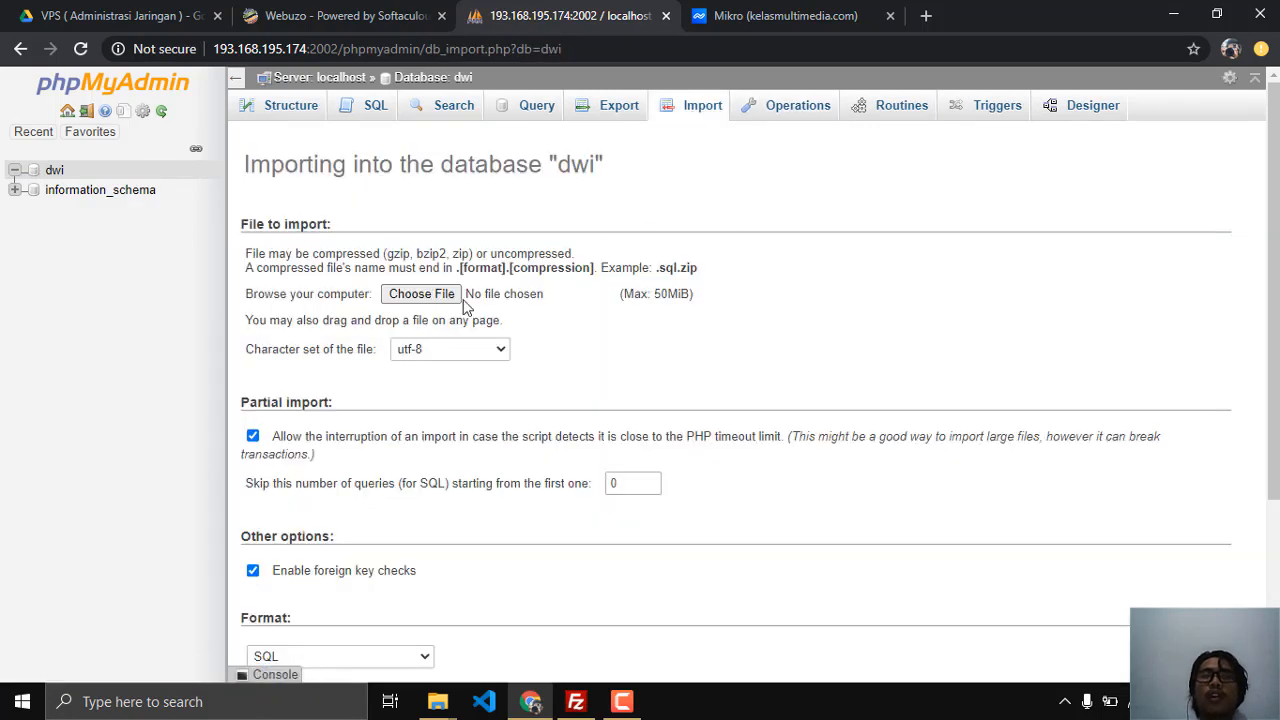
left_click(449, 299)
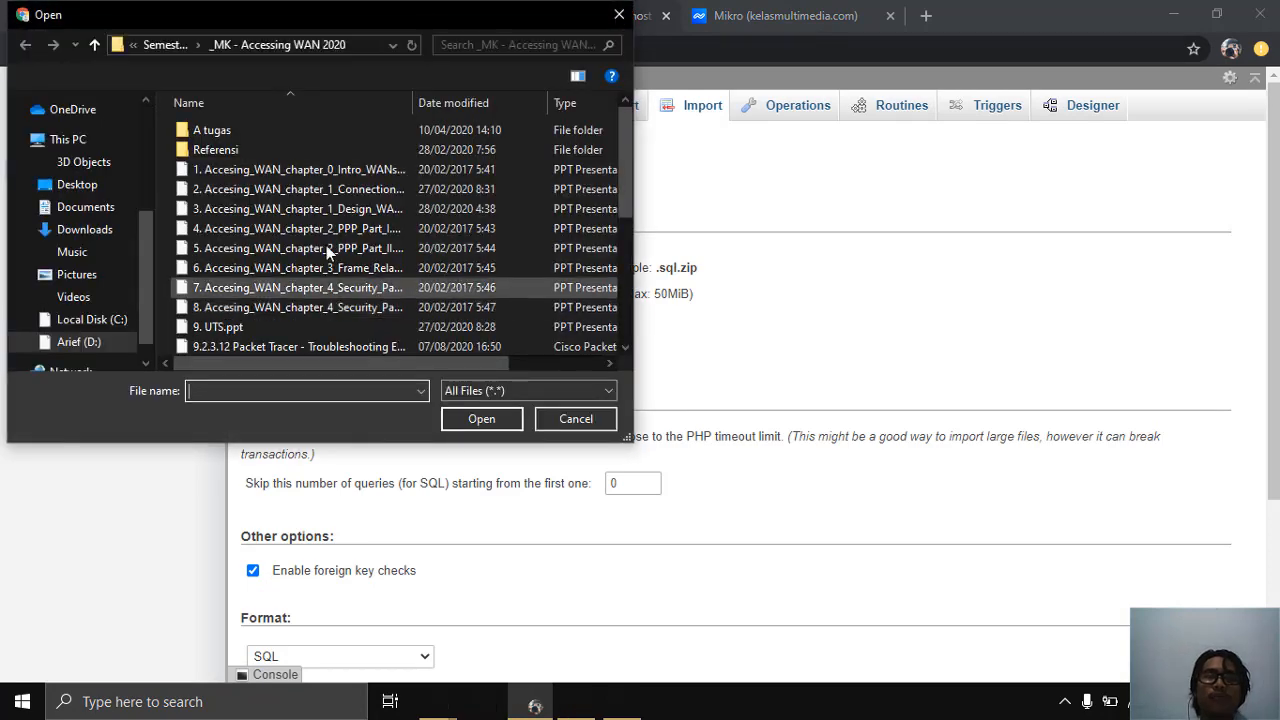
left_click(86, 231)
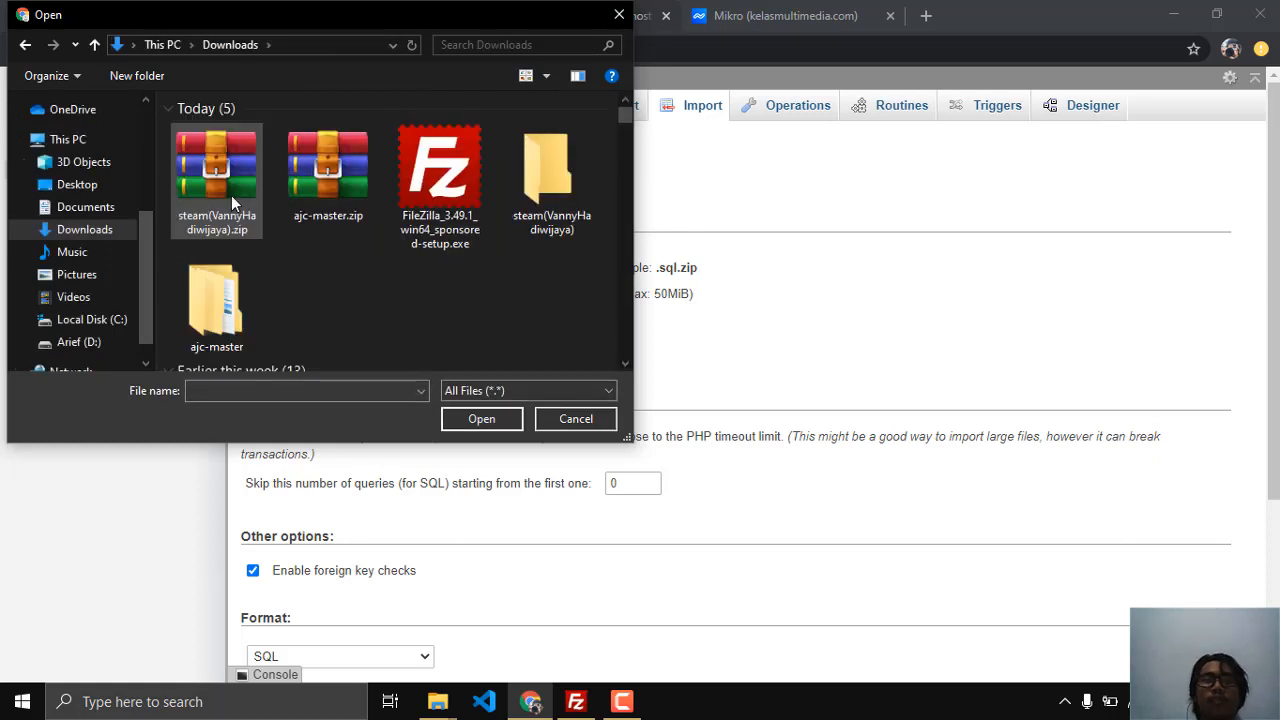
double_click(212, 302)
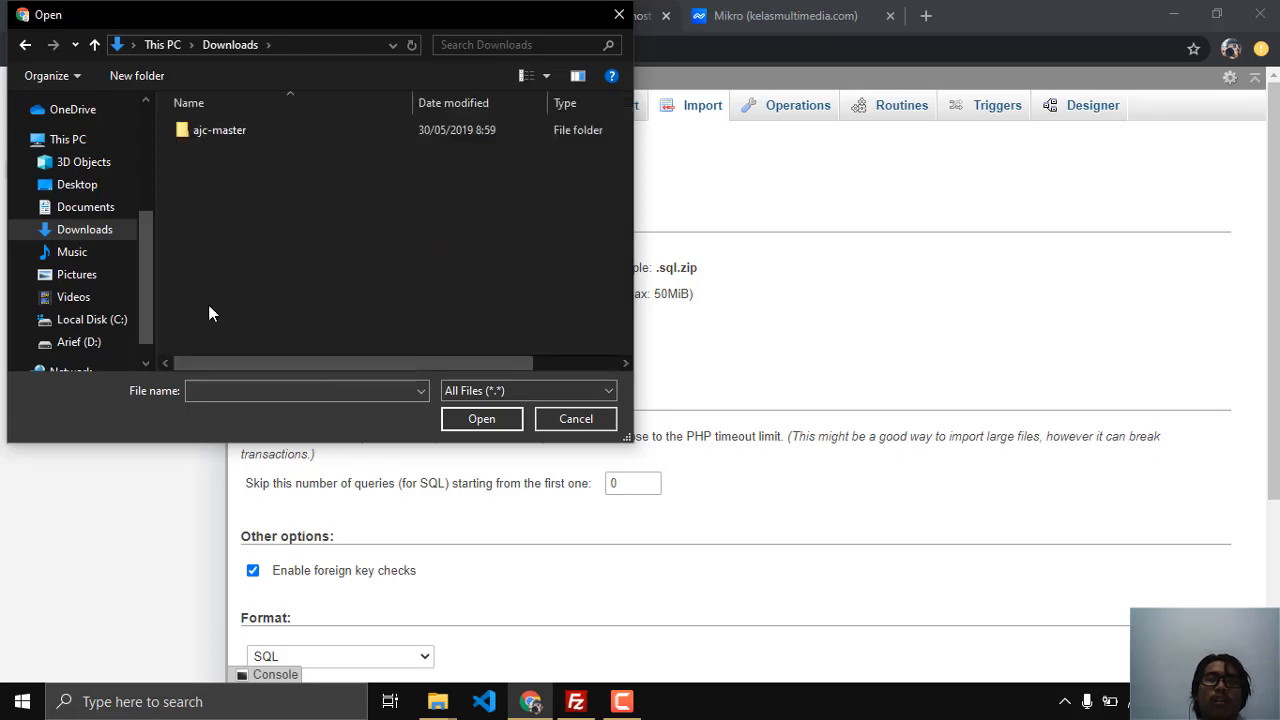
double_click(278, 130)
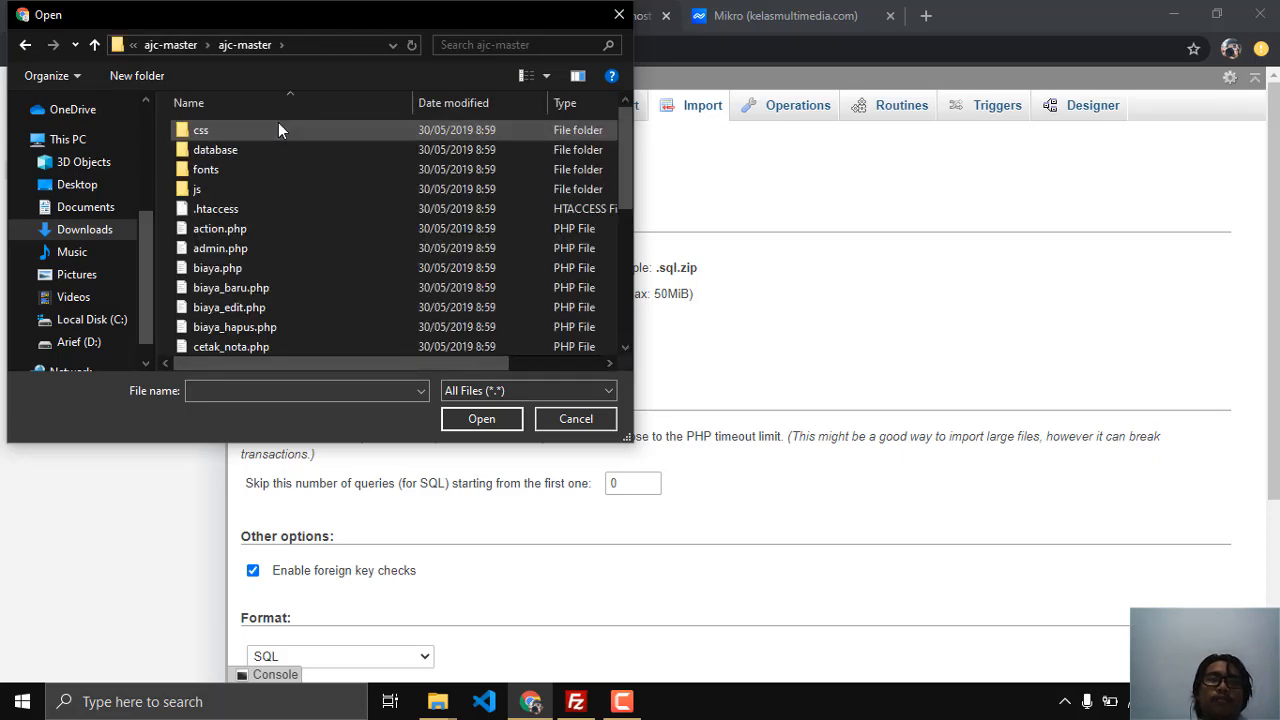
double_click(221, 150)
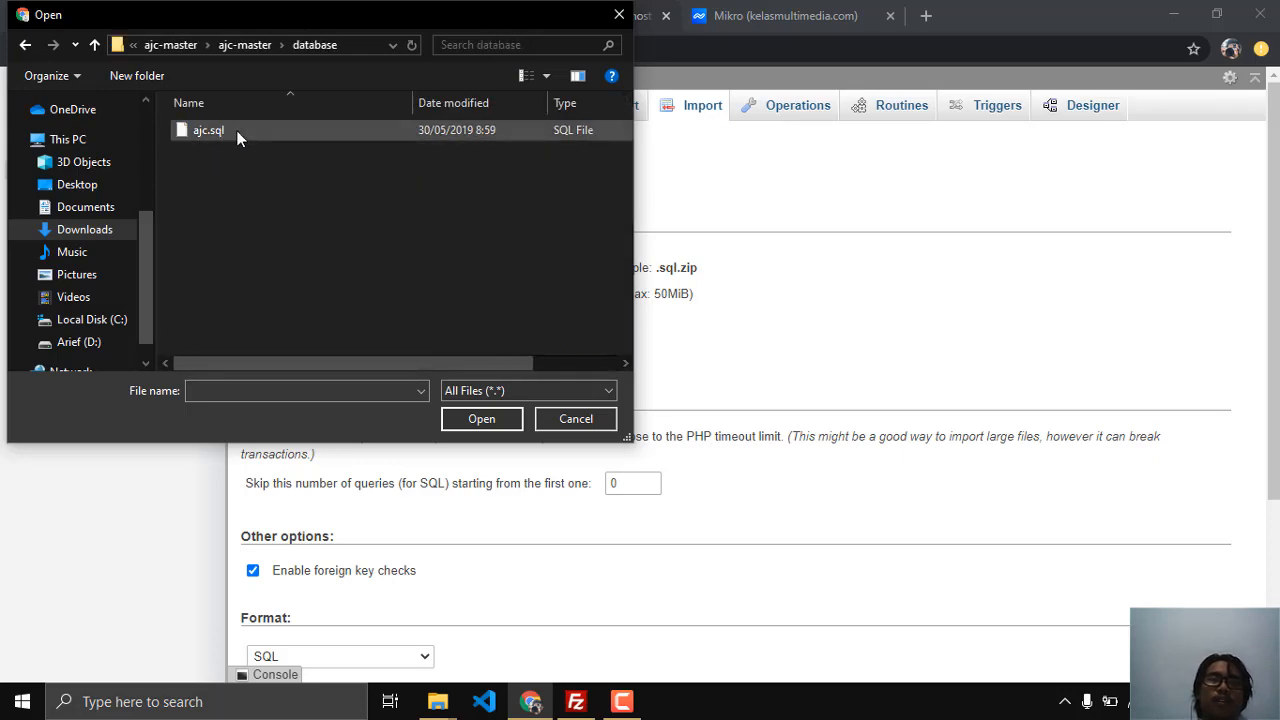
double_click(236, 130)
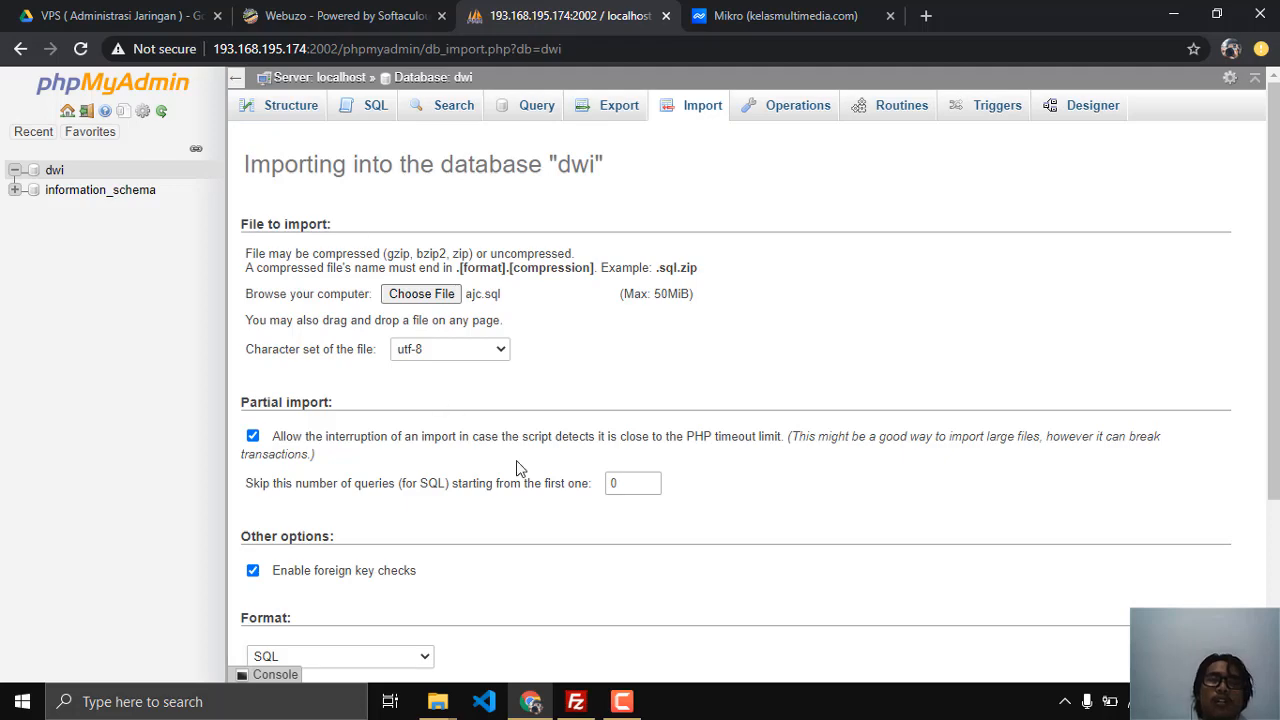
scroll(514, 466, "down", 3)
left_click(274, 608)
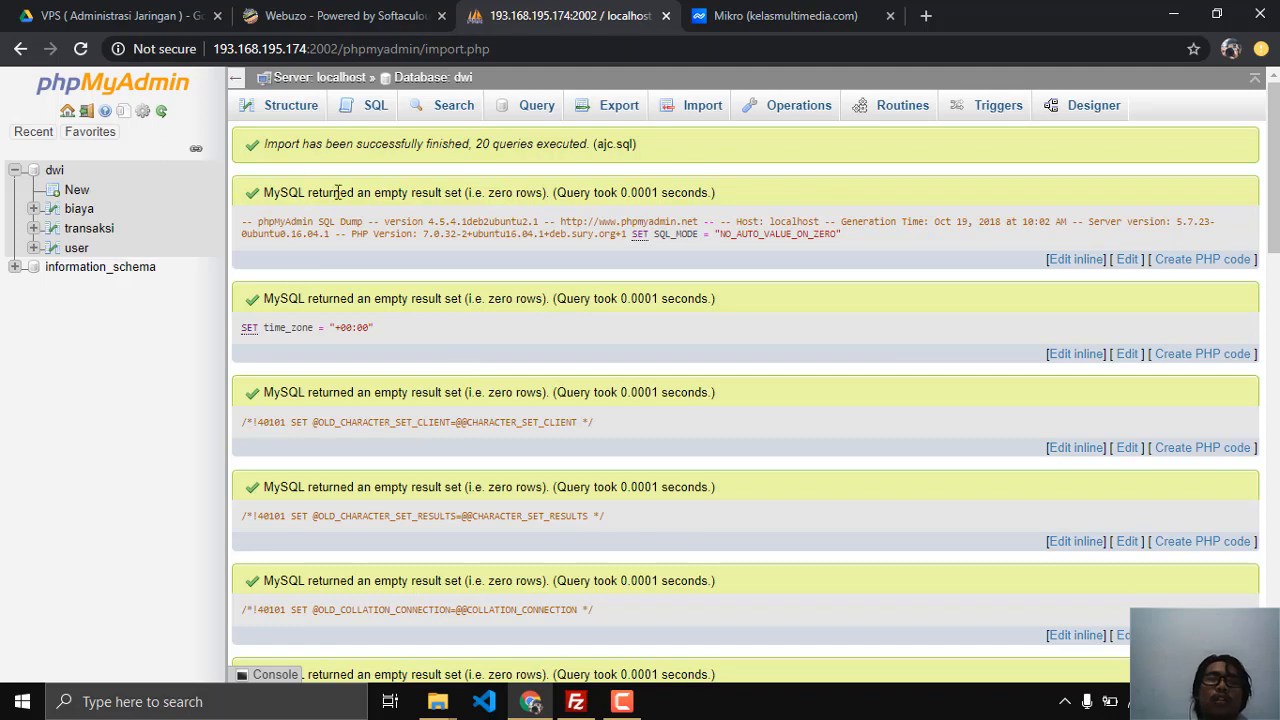
Return to the Webuzo tab and launch File Manager from the dashboard's utilities
left_click(327, 8)
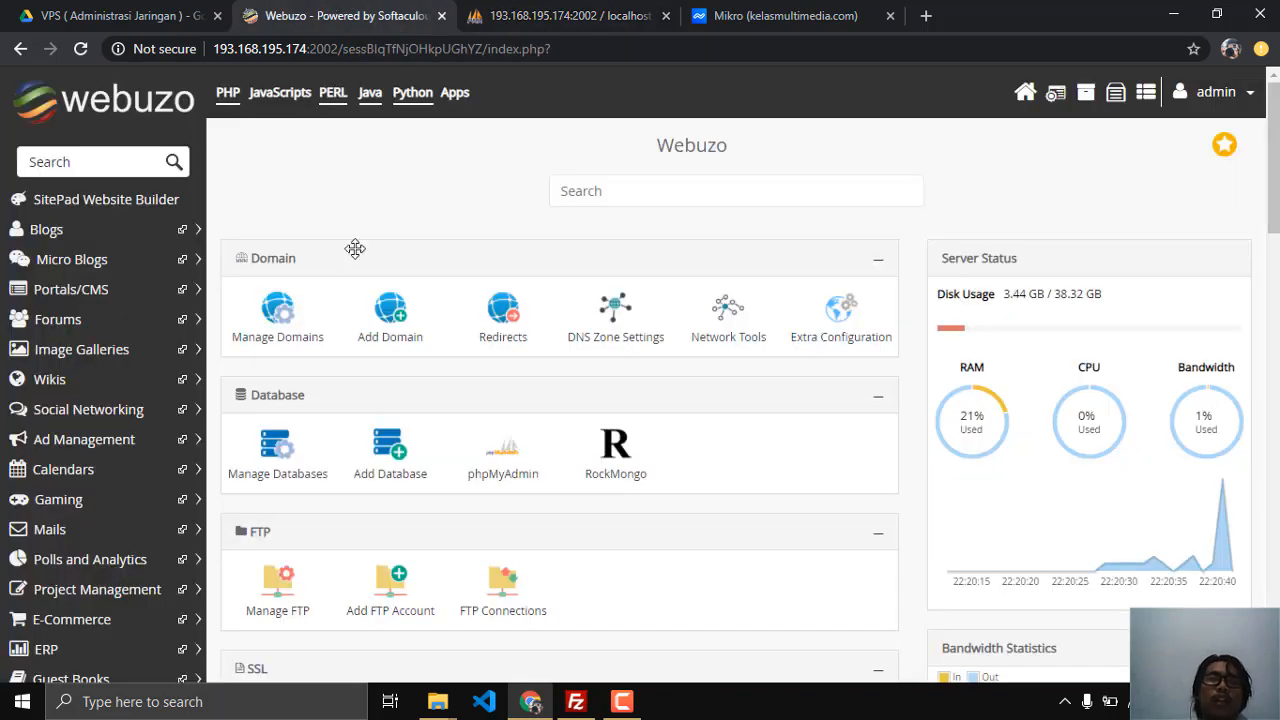
scroll(347, 412, "down", 3)
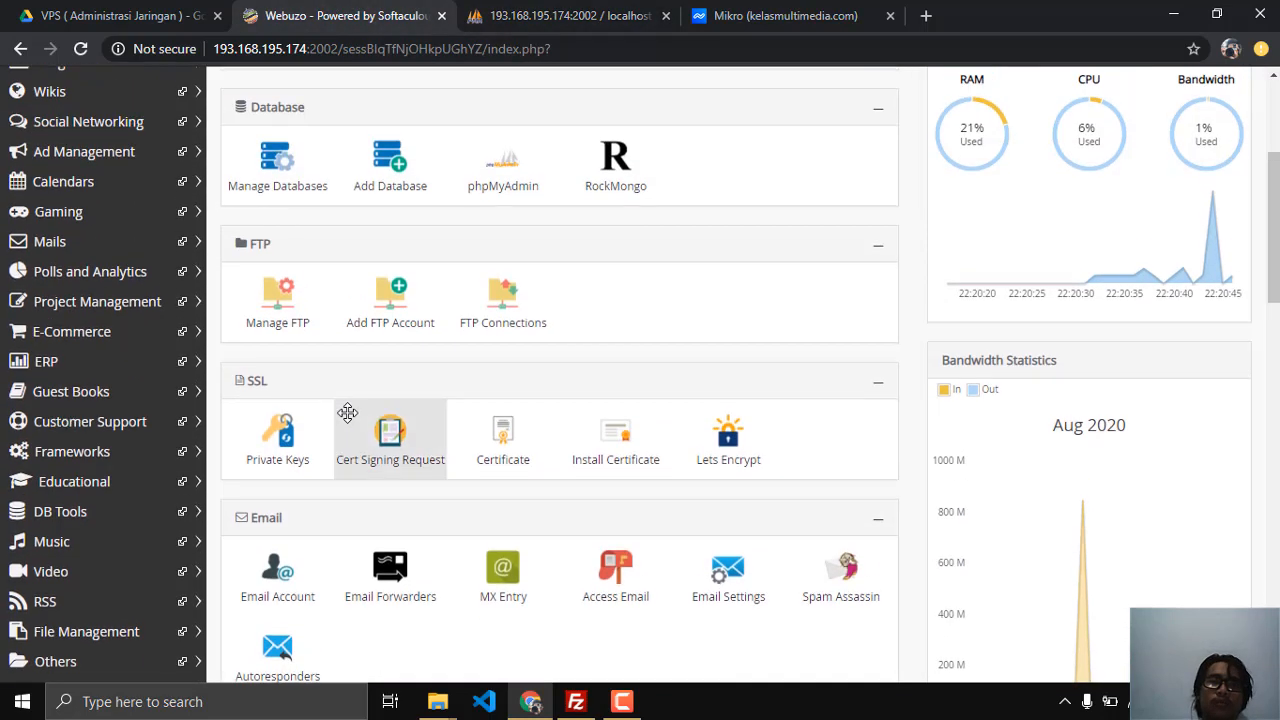
scroll(455, 494, "down", 3)
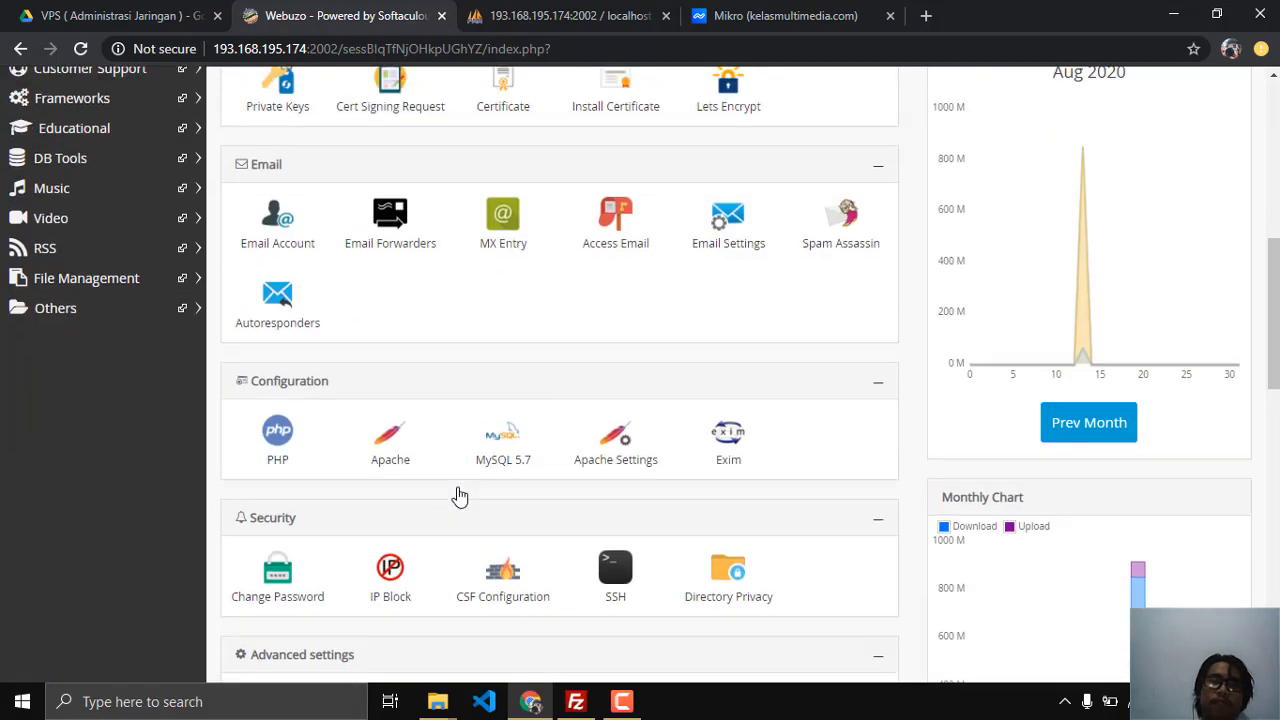
scroll(366, 552, "down", 4)
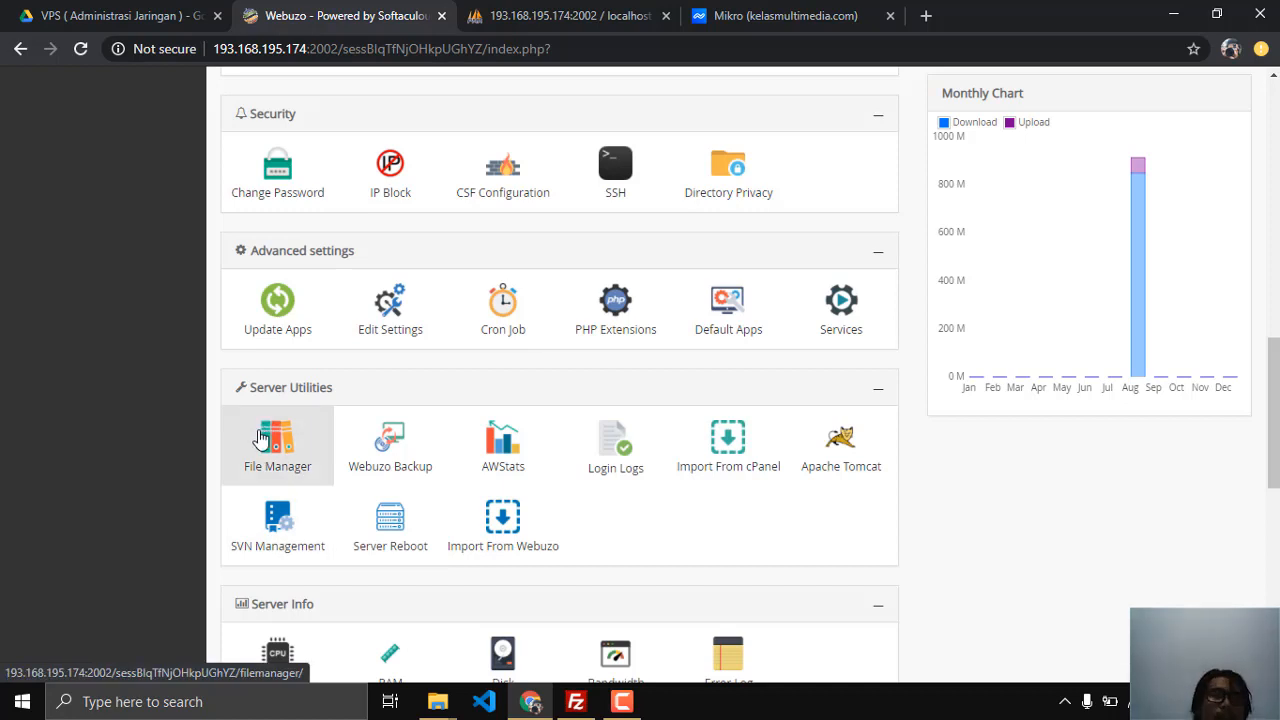
scroll(457, 389, "up", 4)
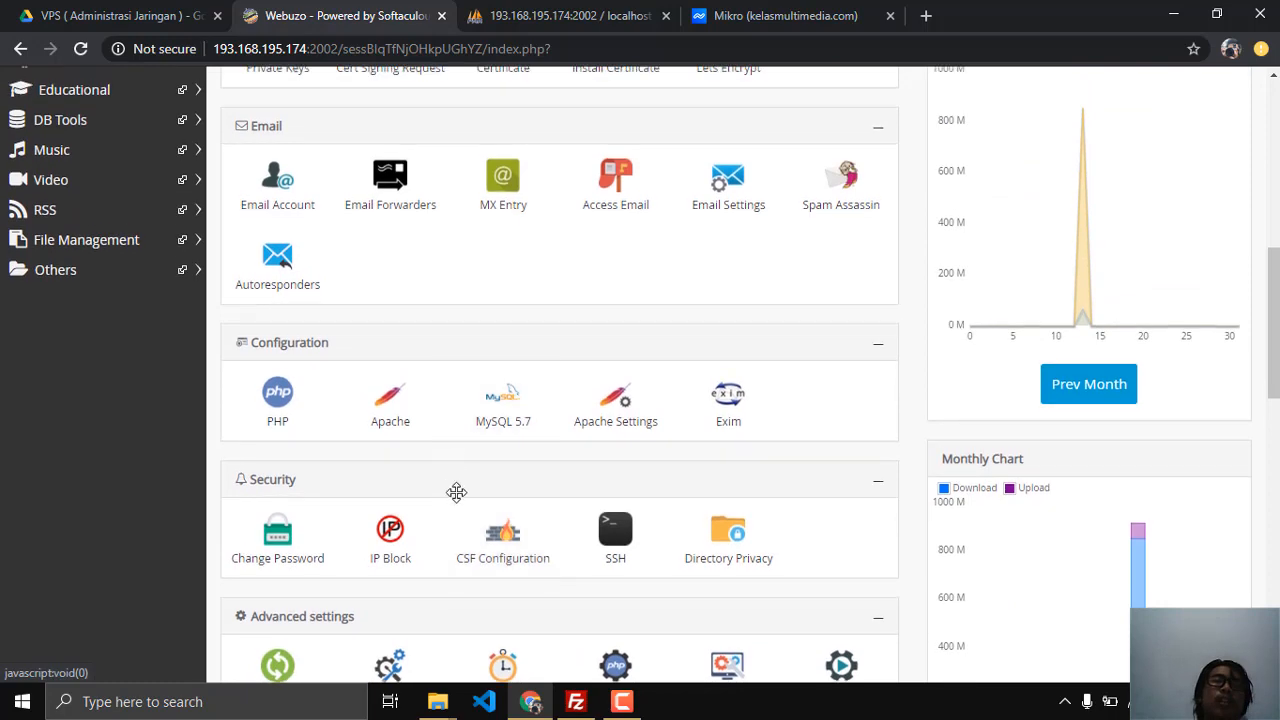
scroll(456, 492, "up", 5)
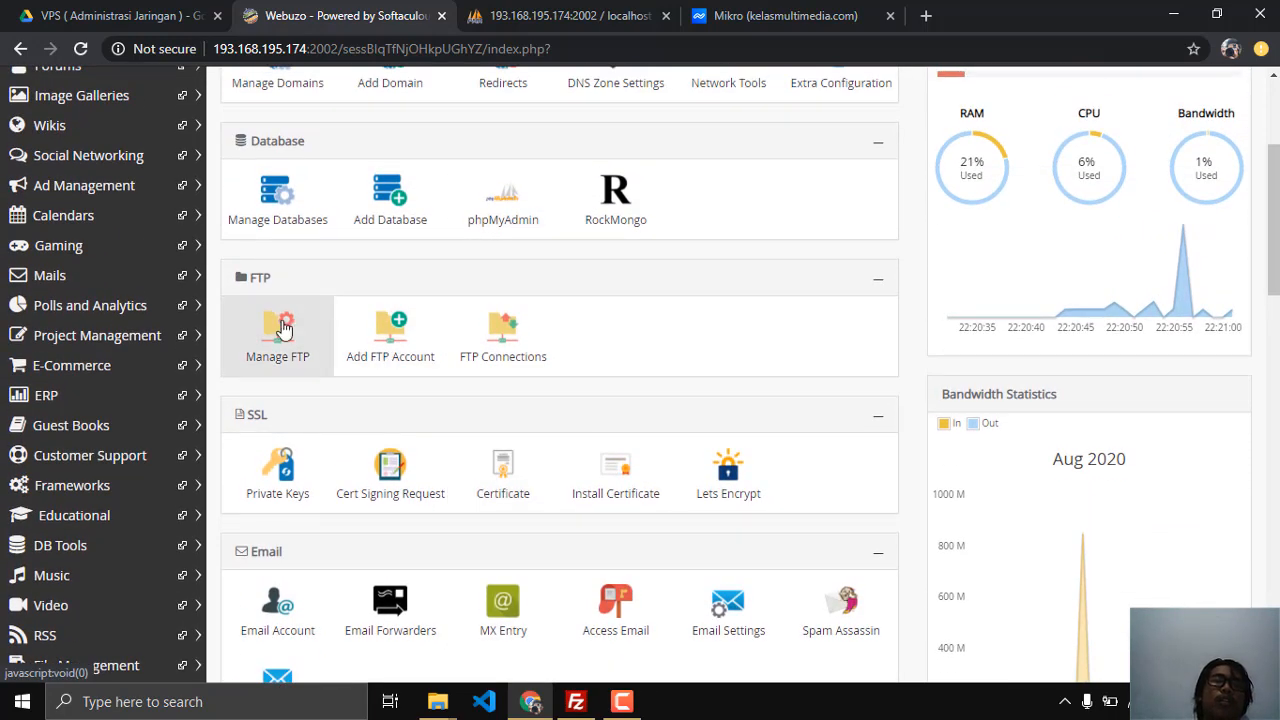
scroll(380, 408, "down", 9)
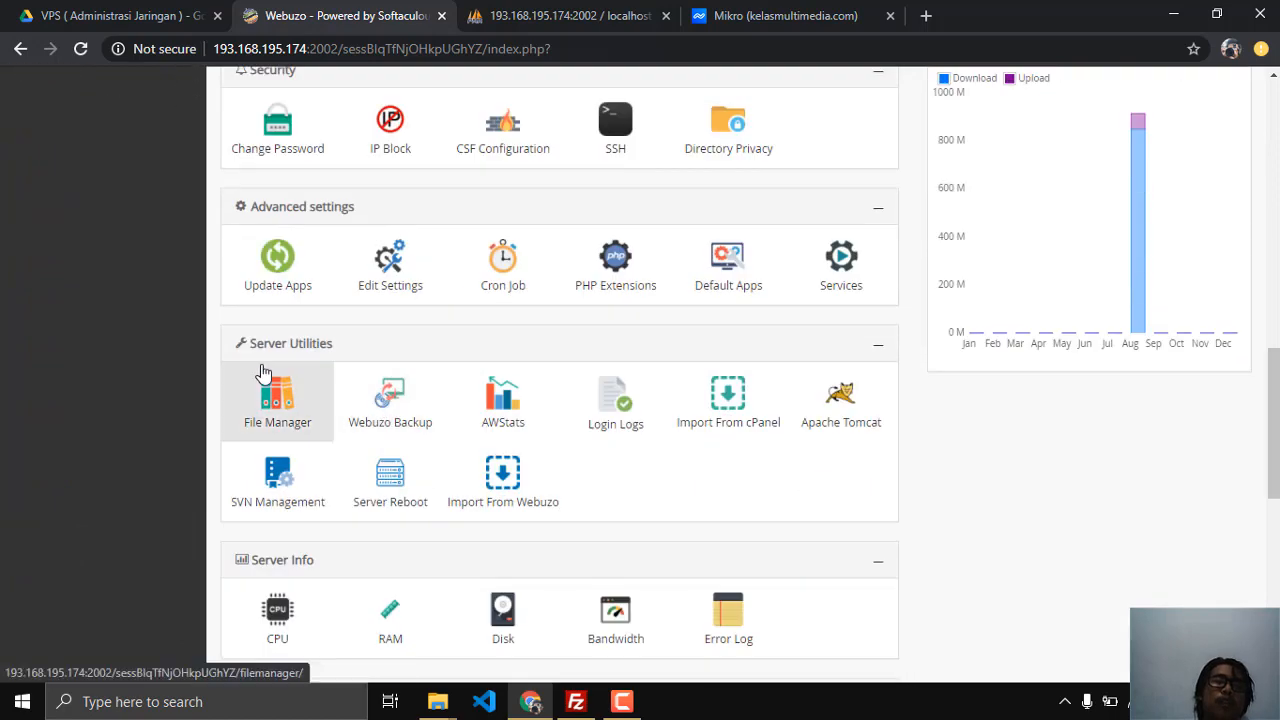
left_click(262, 380)
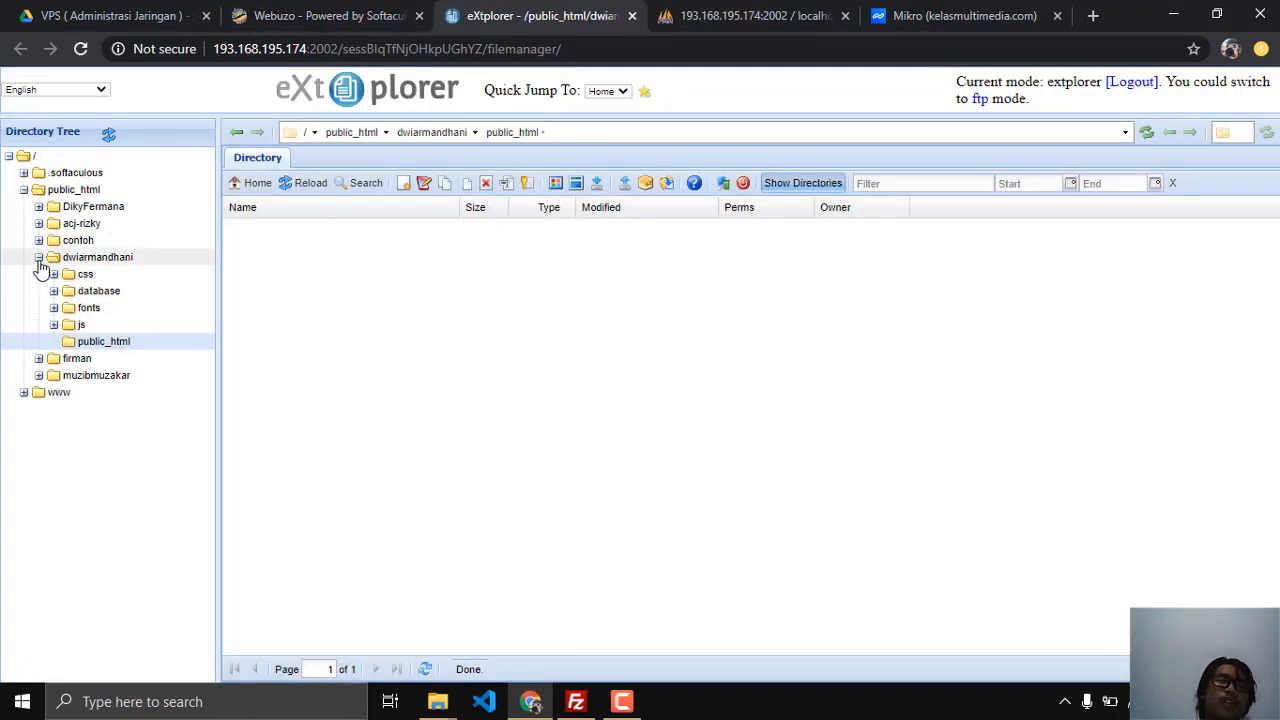
Collapse the site and public_html folders in eXtplorer's Directory Tree, then go back to Webuzo
left_click(38, 258)
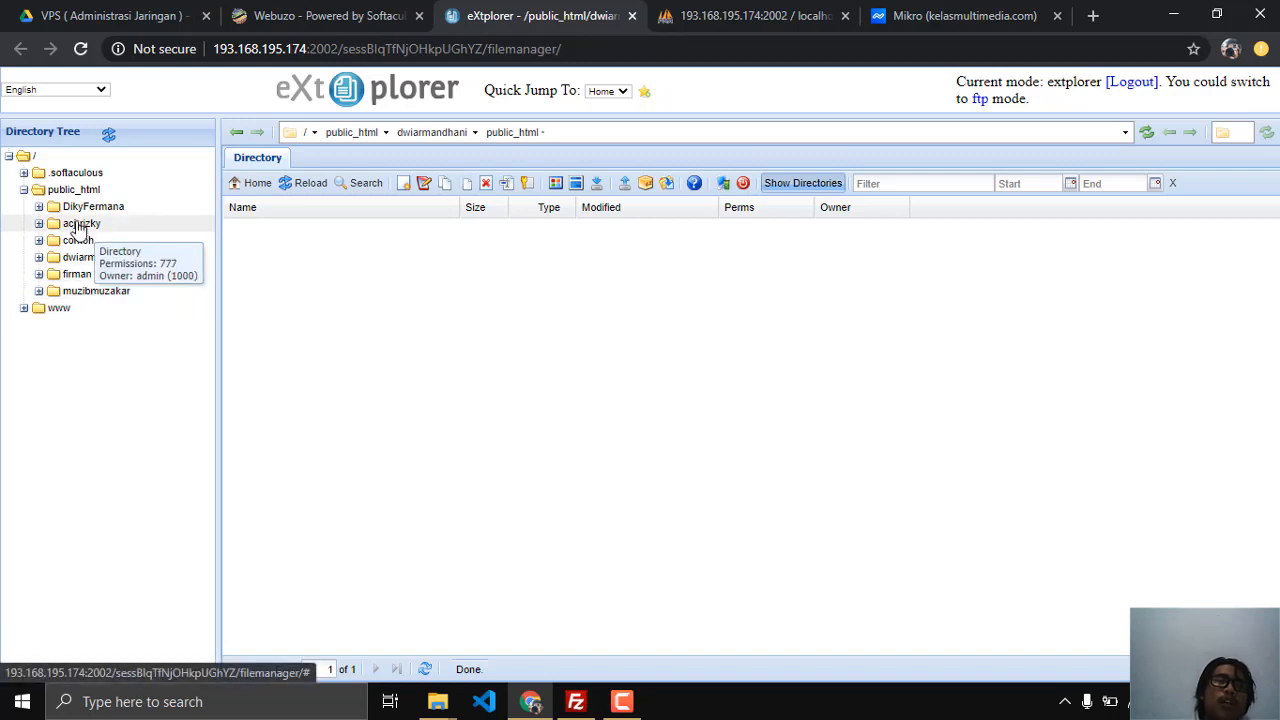
left_click(24, 190)
left_click(24, 190)
left_click(24, 190)
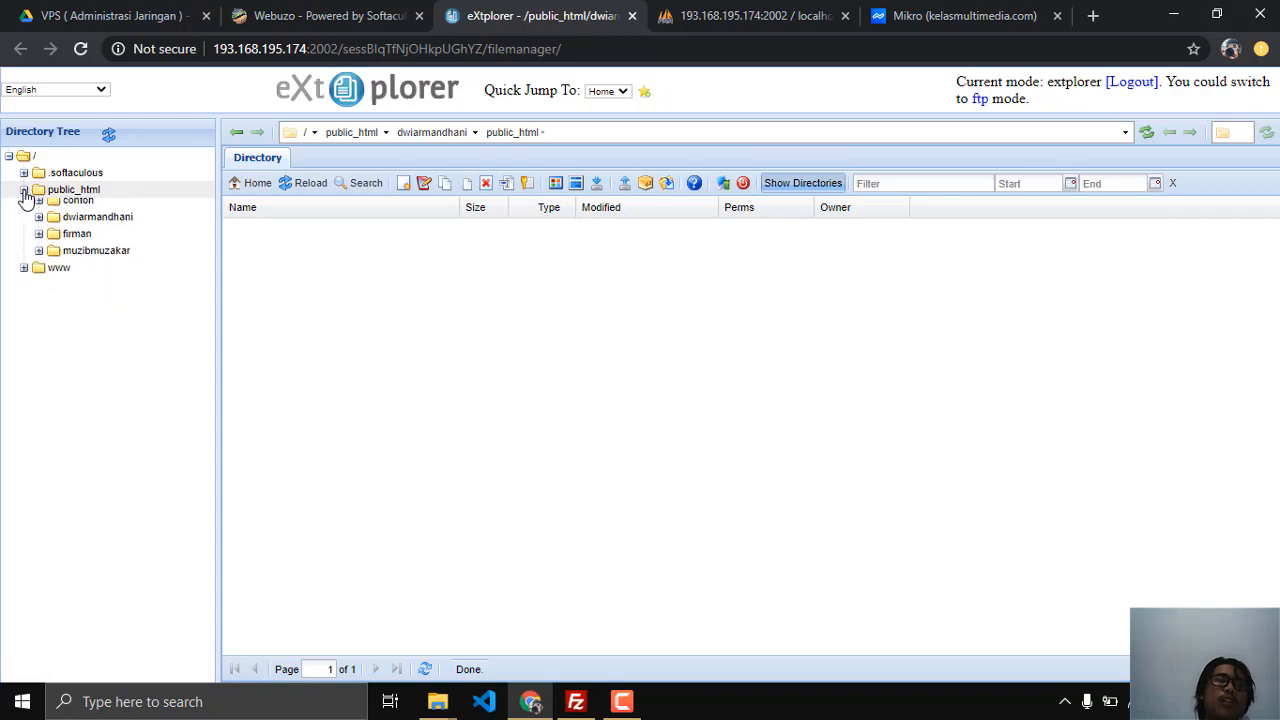
left_click(310, 10)
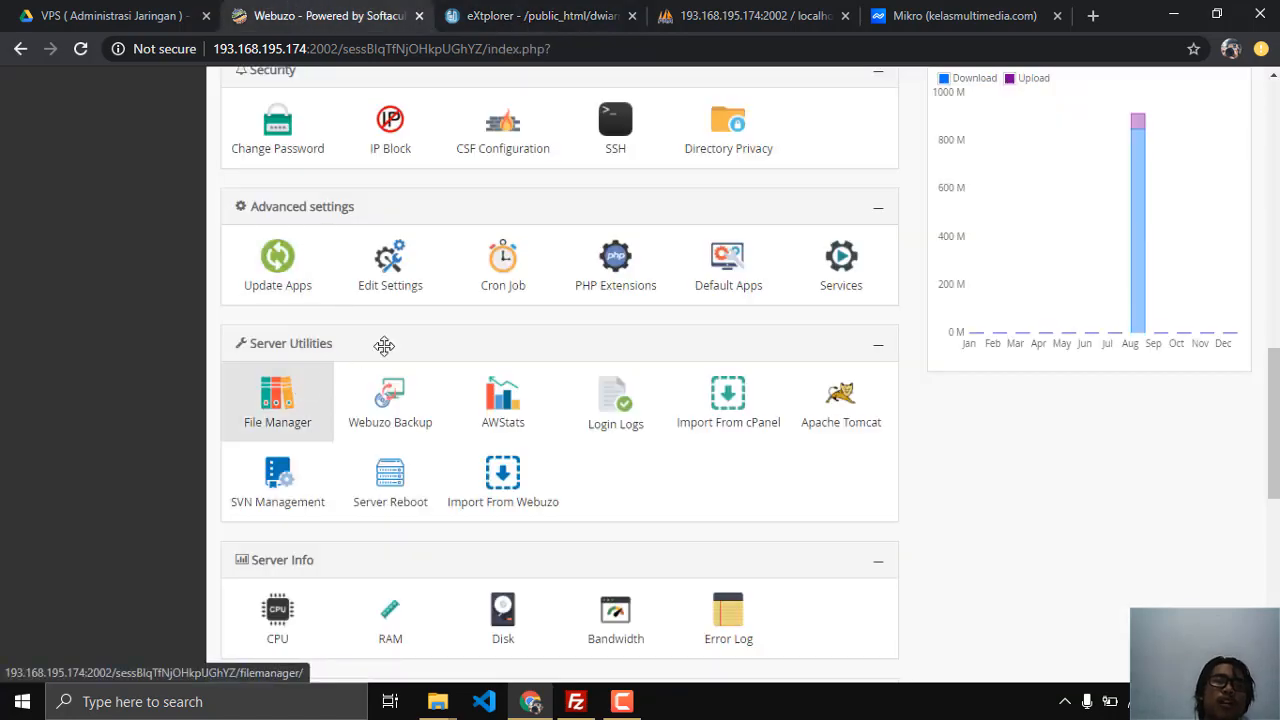
Fill the Add FTP Account form with login contoh and a password
scroll(410, 335, "up", 3)
scroll(410, 335, "up", 5)
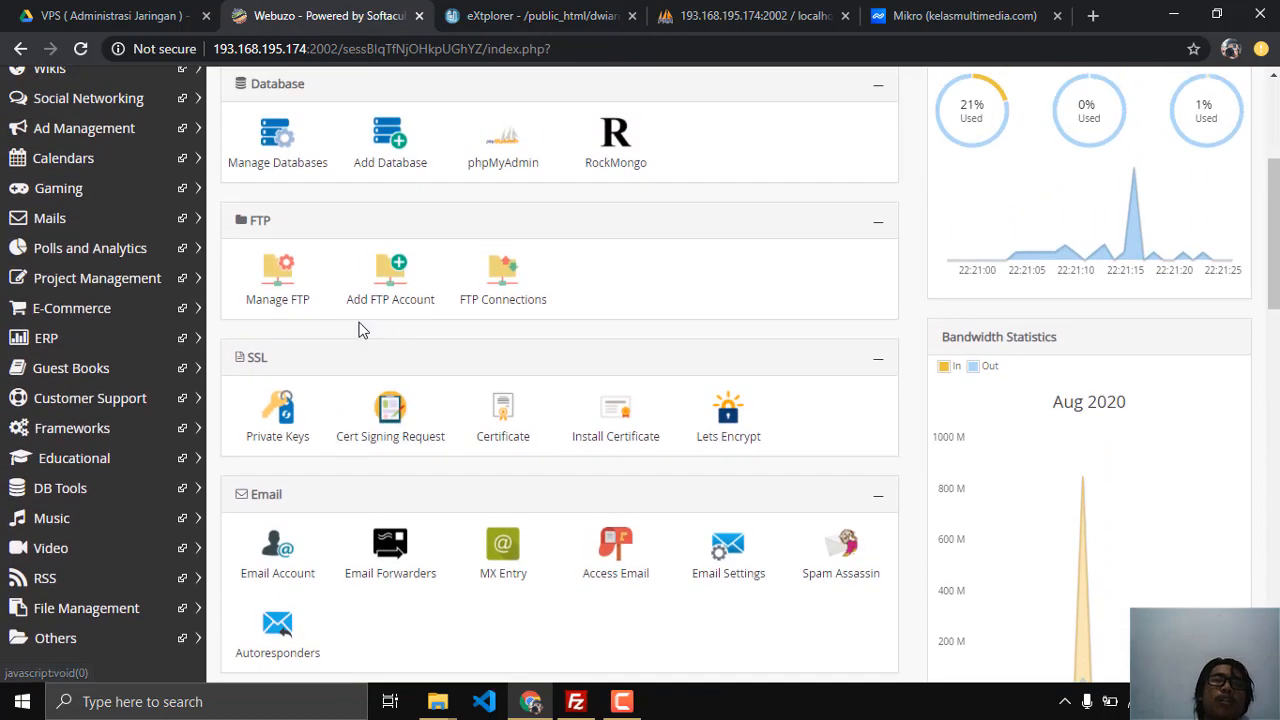
left_click(405, 281)
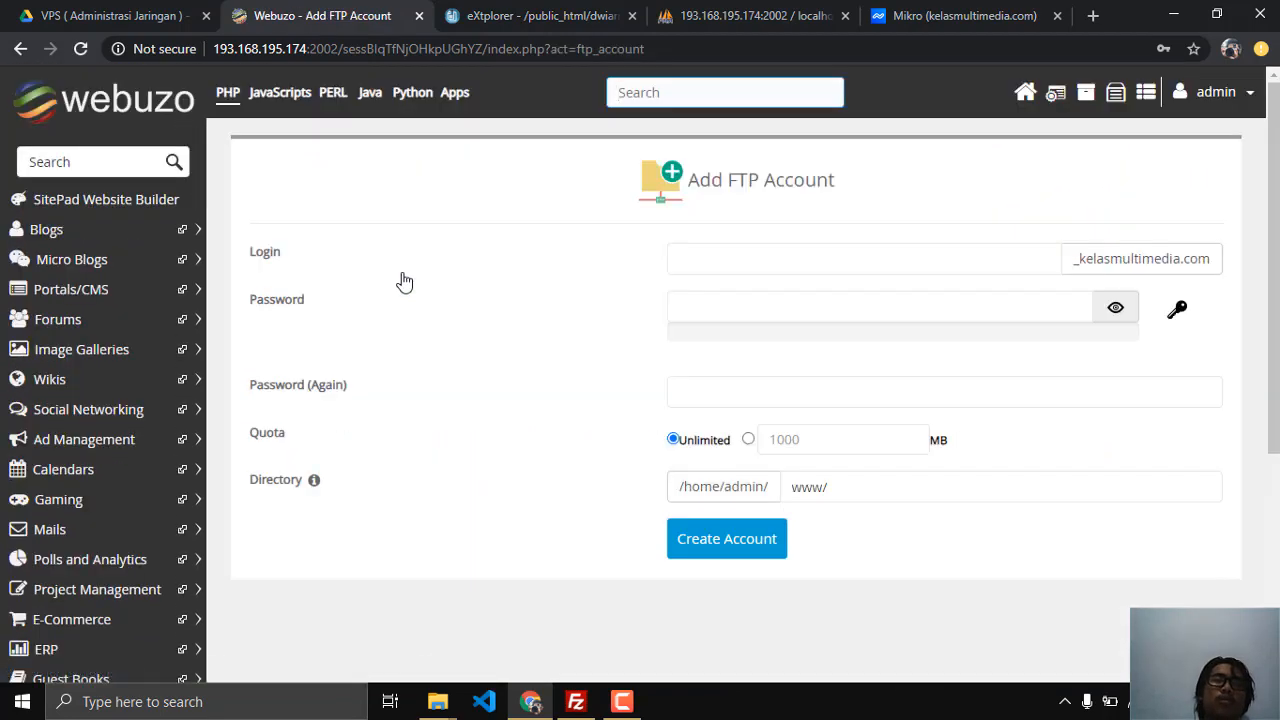
left_click(718, 270)
type("contoh")
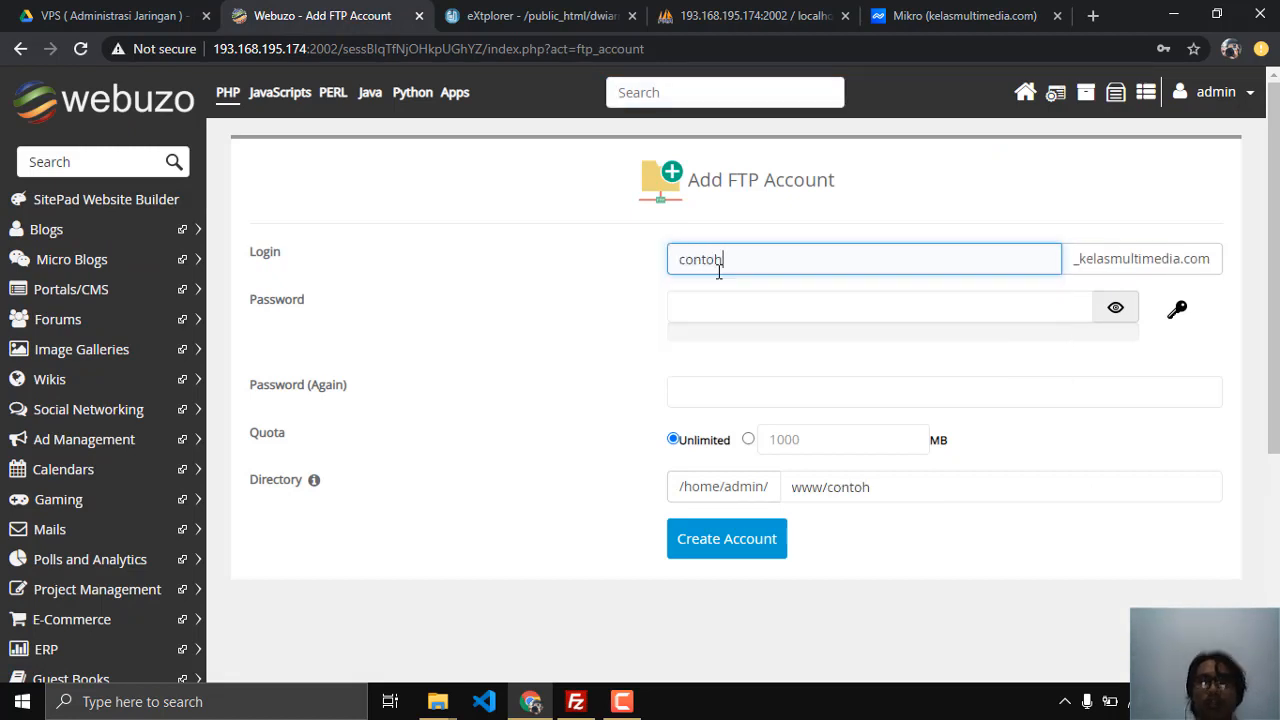
key("Tab")
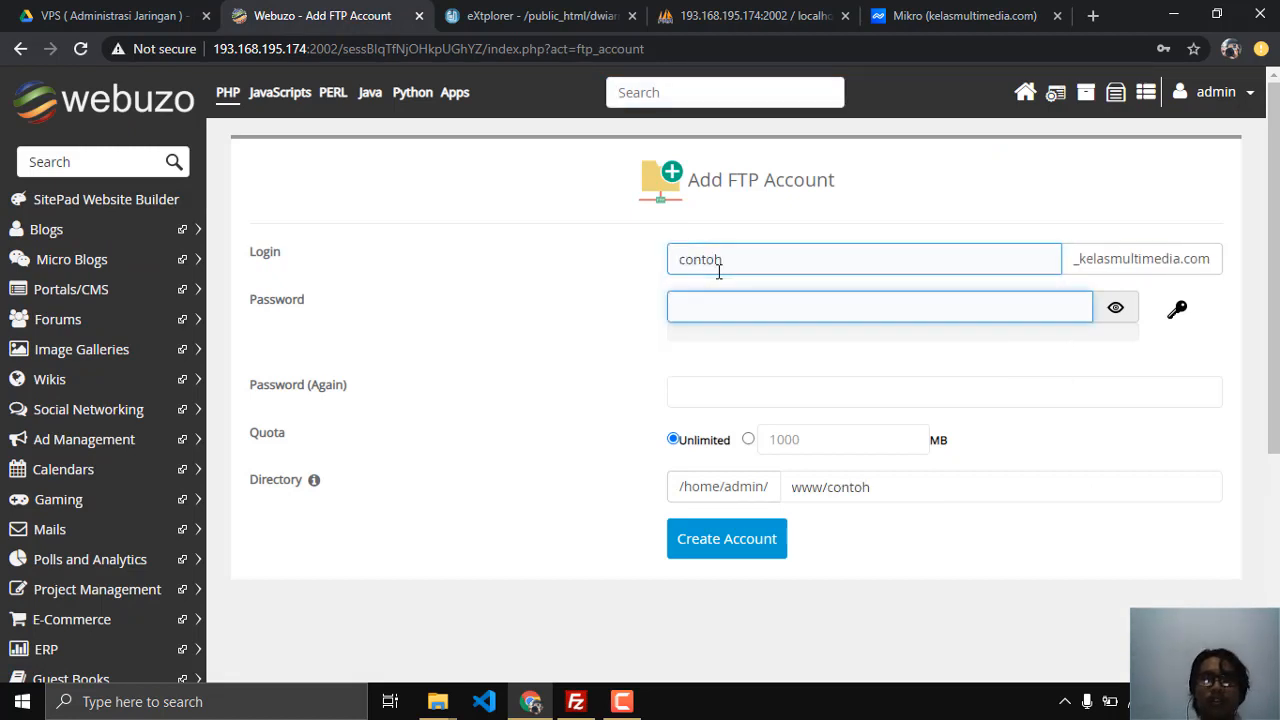
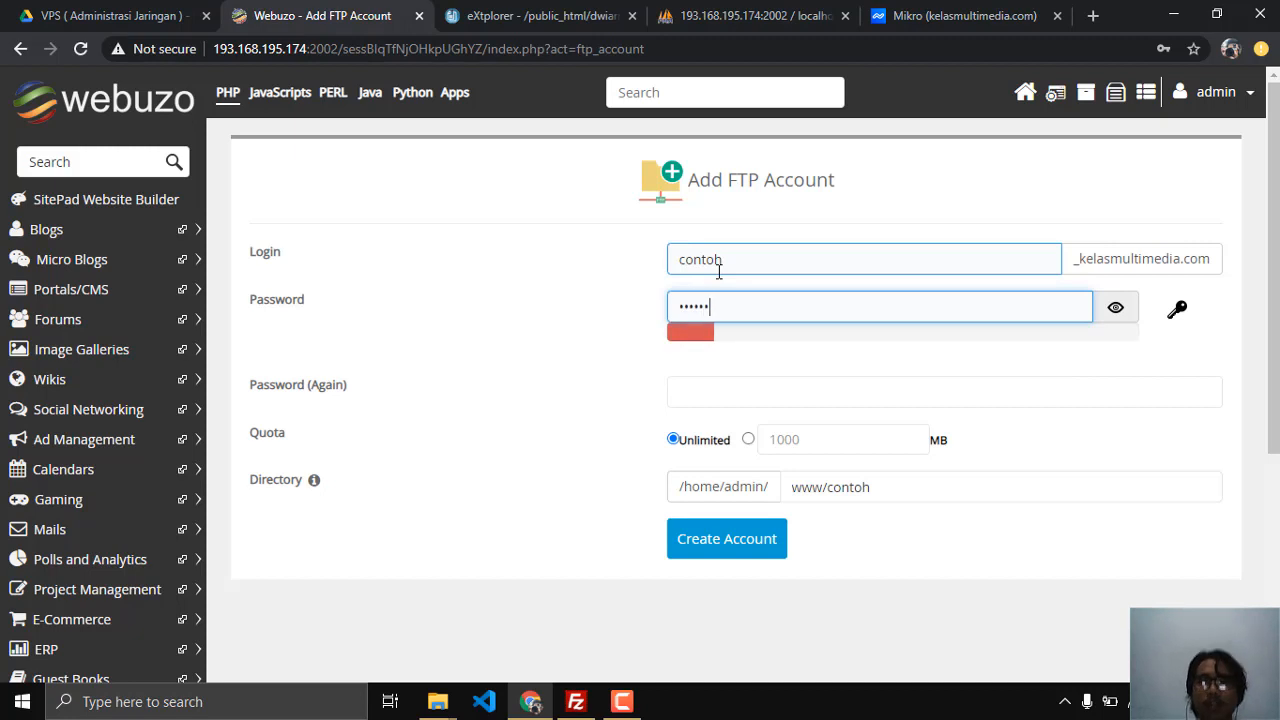
key("Tab")
key("Tab")
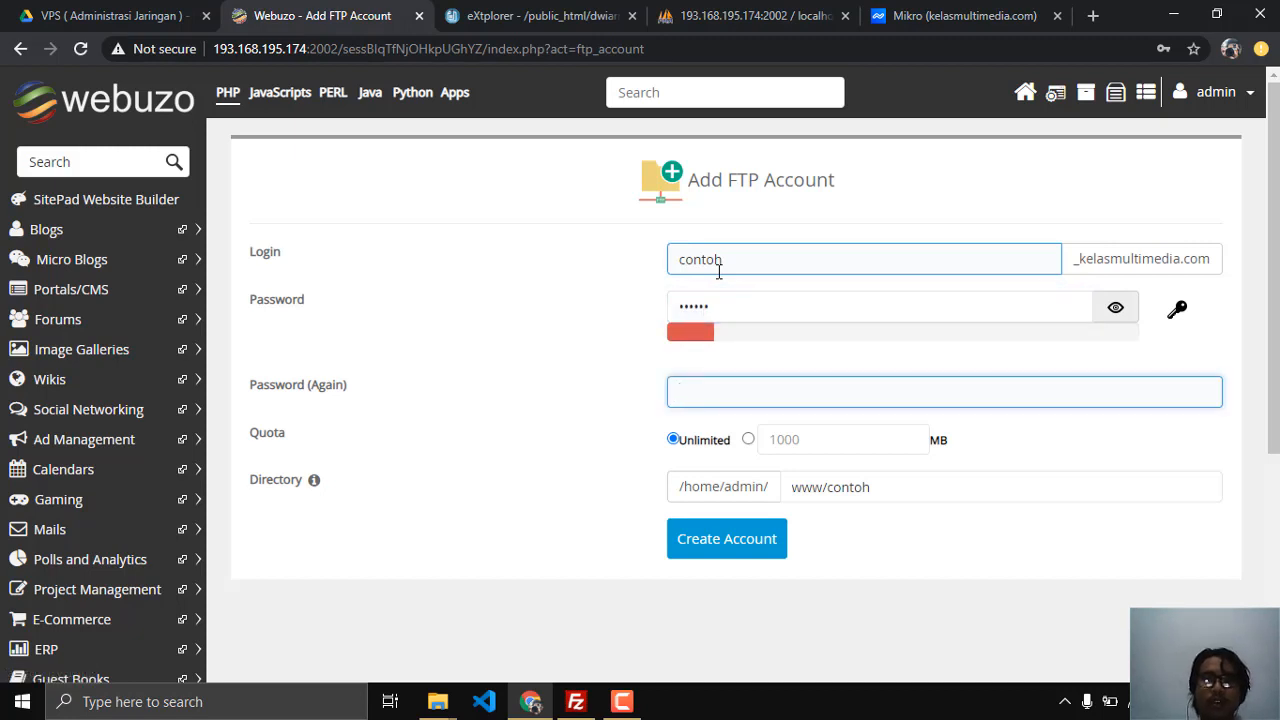
key("Tab")
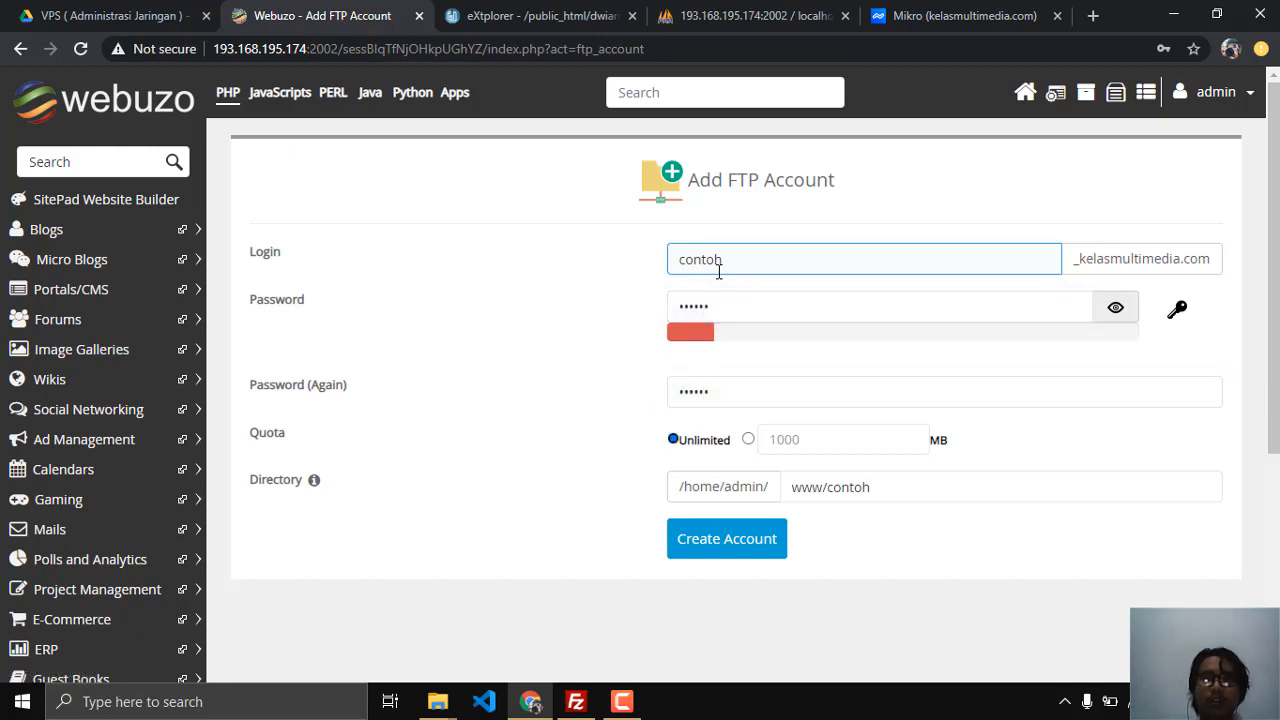
key("Tab")
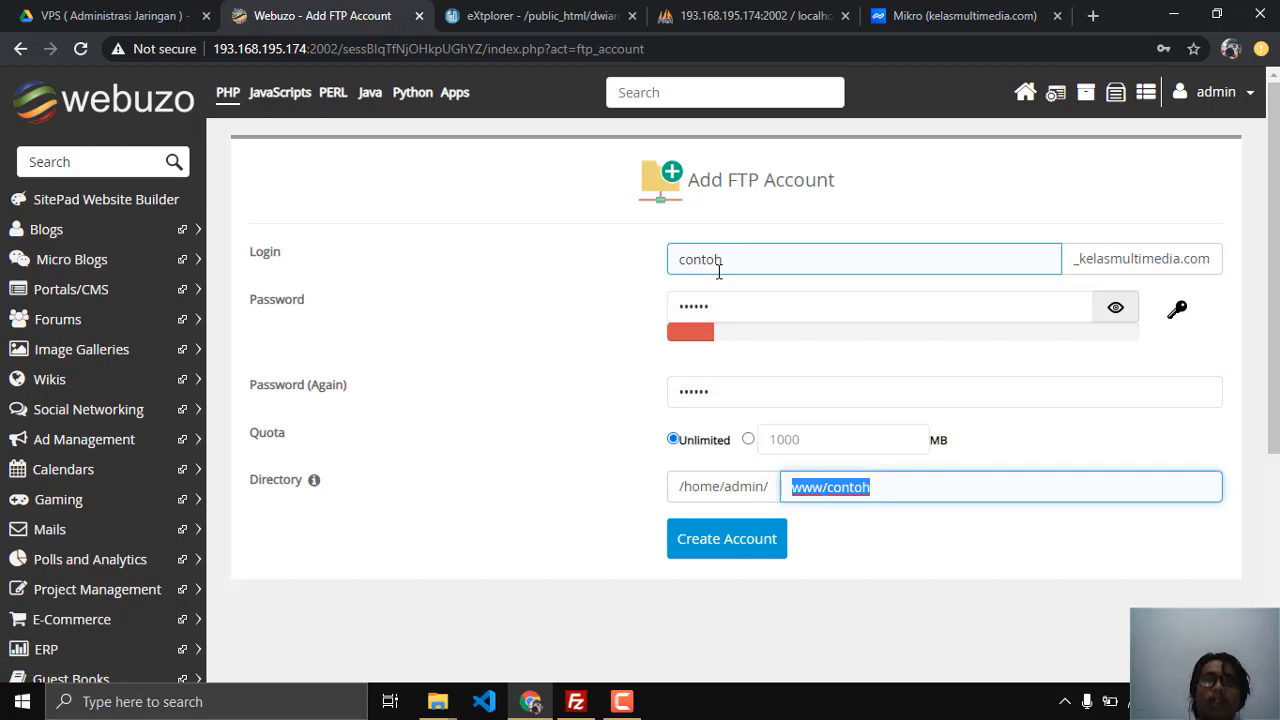
Create the contoh FTP account, acknowledge the confirmation, and return to the dashboard
left_click(760, 536)
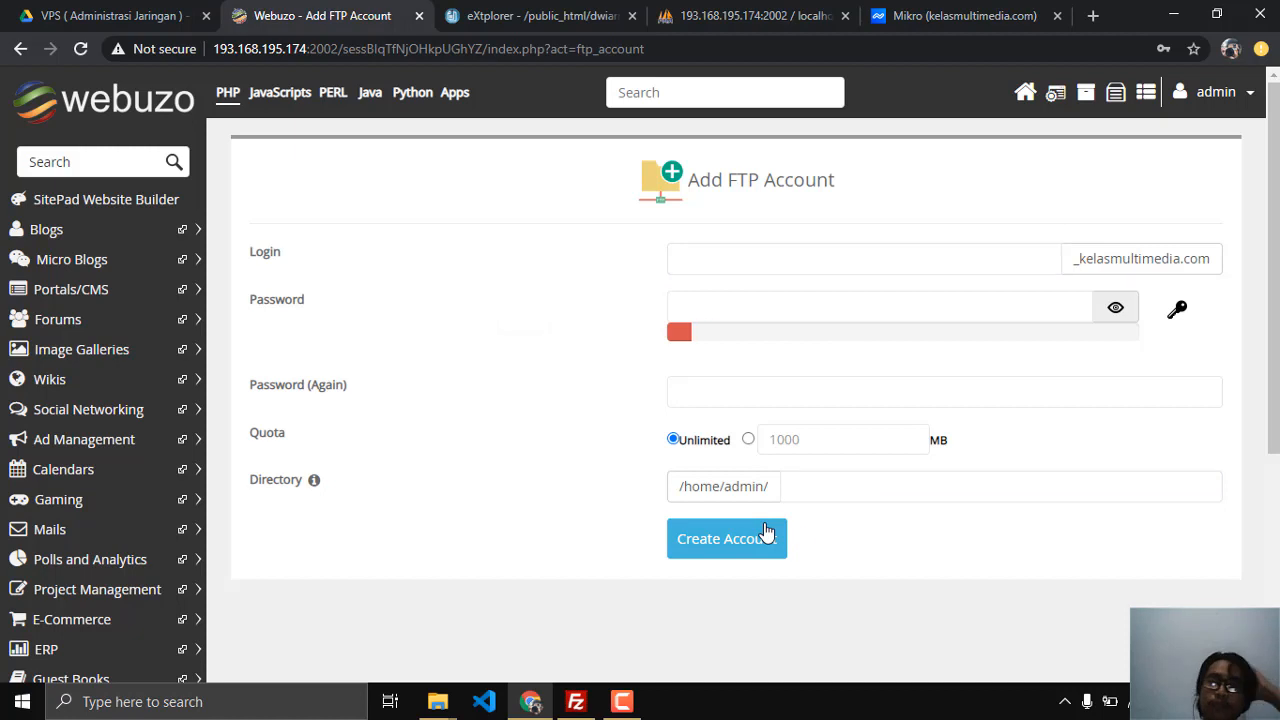
left_click(632, 405)
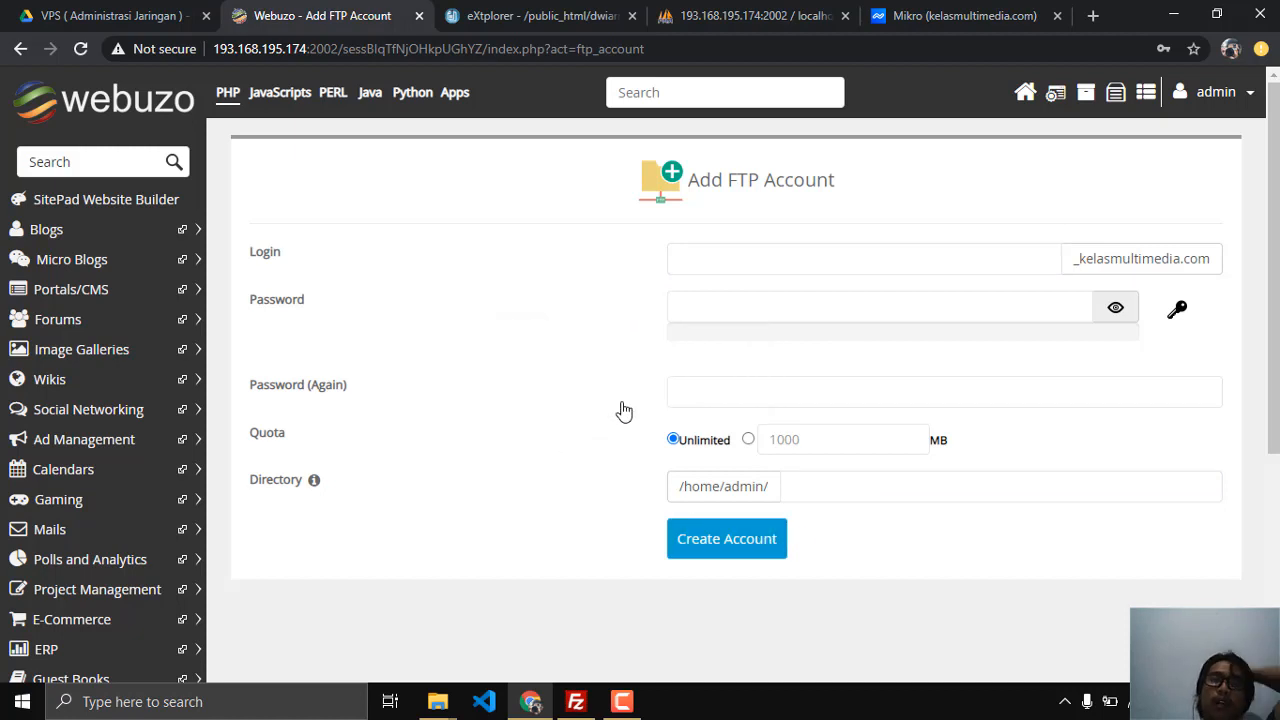
left_click(103, 109)
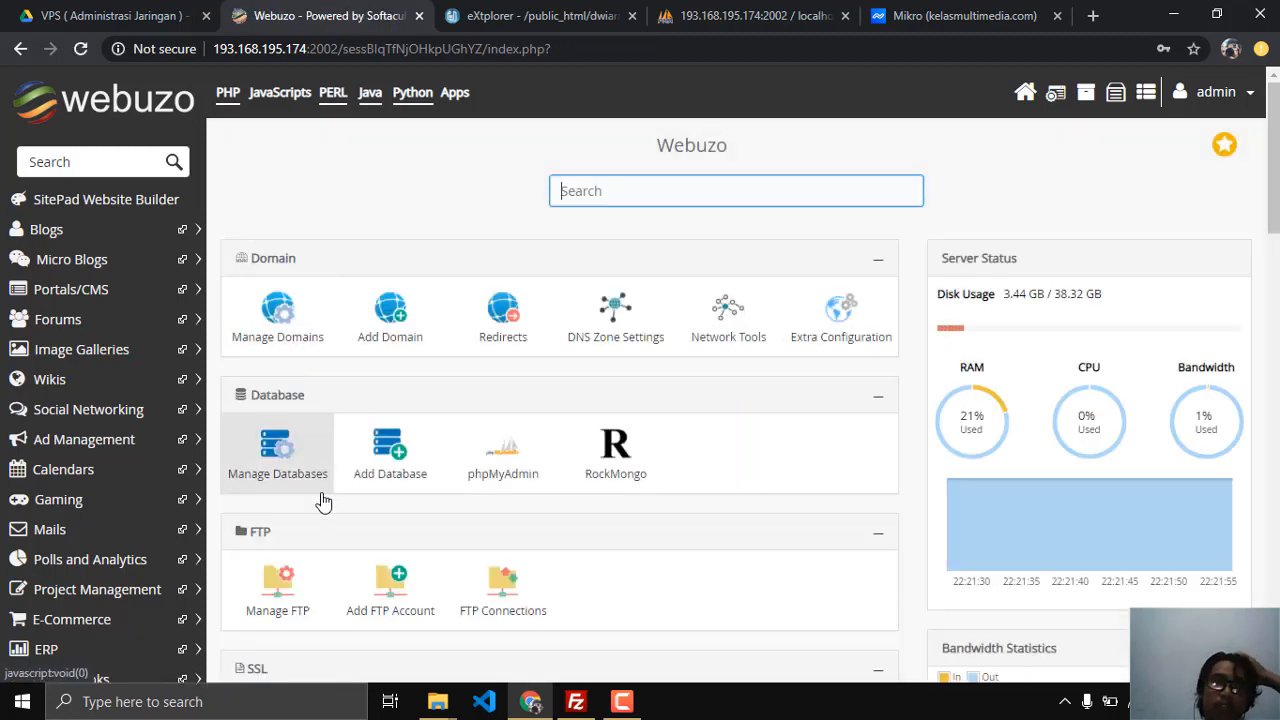
Delete FTP user contoh along with its home directory from Manage FTP
left_click(289, 582)
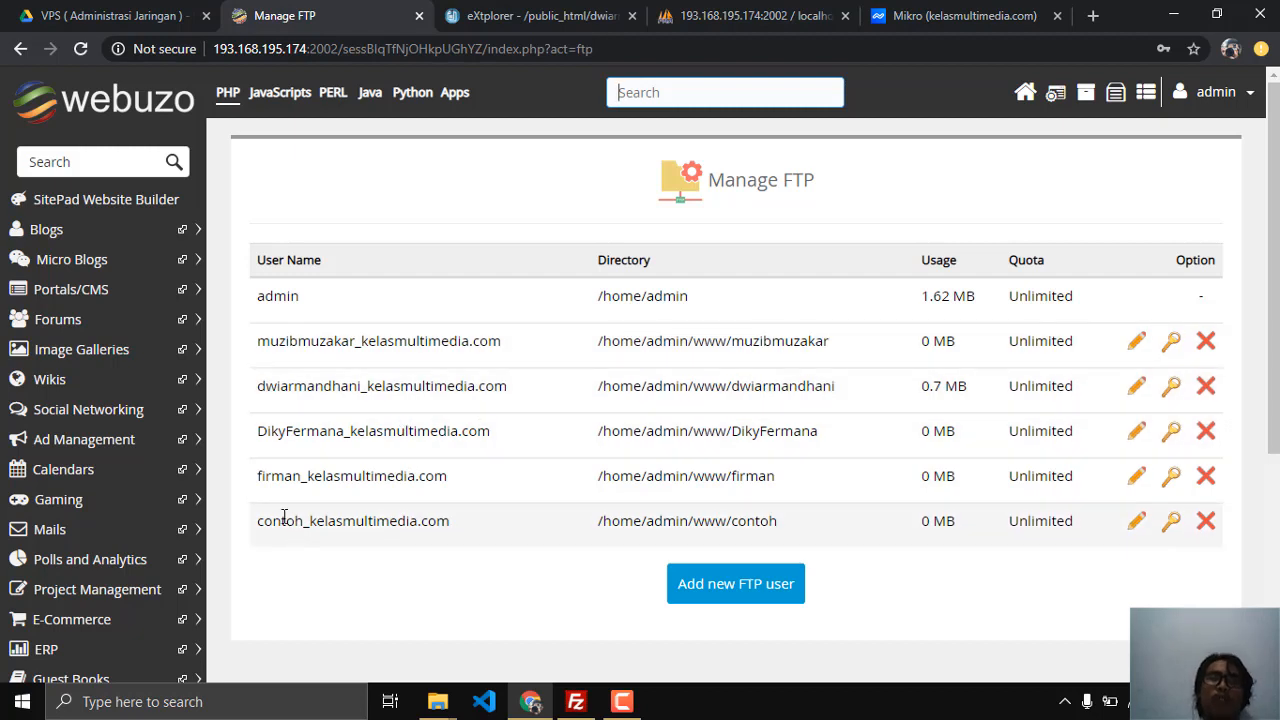
left_click(1206, 530)
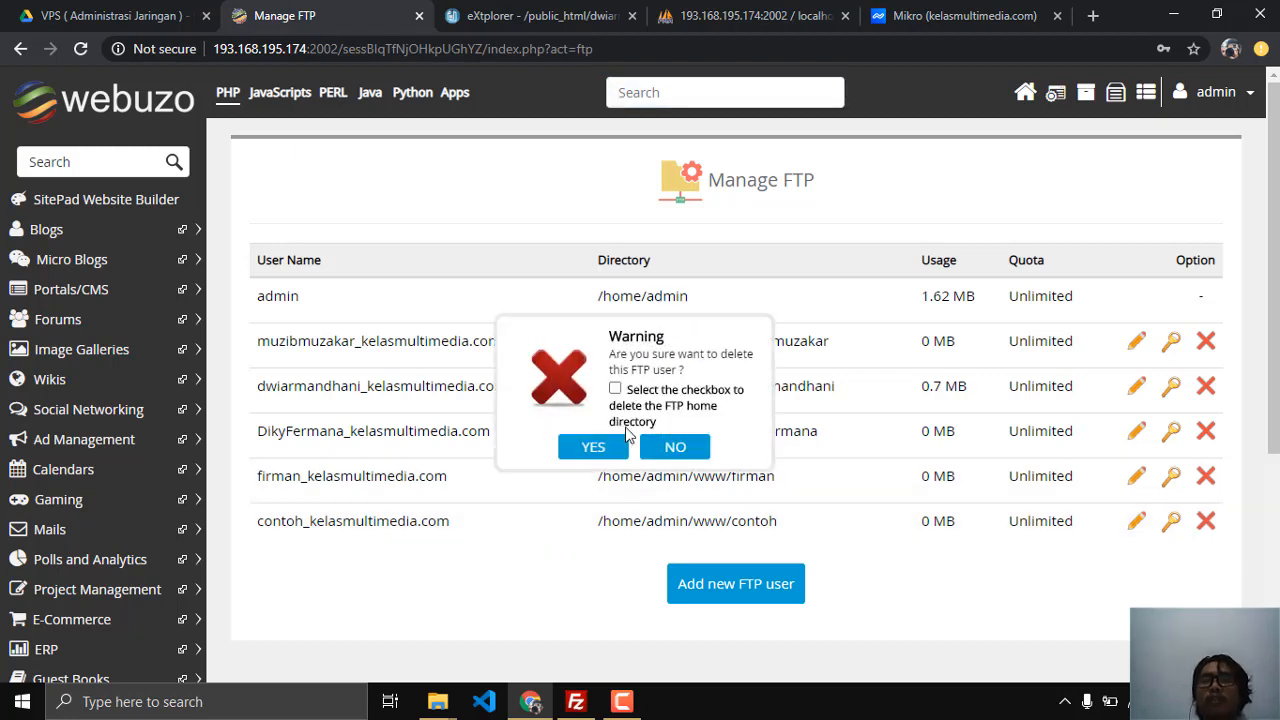
left_click(615, 390)
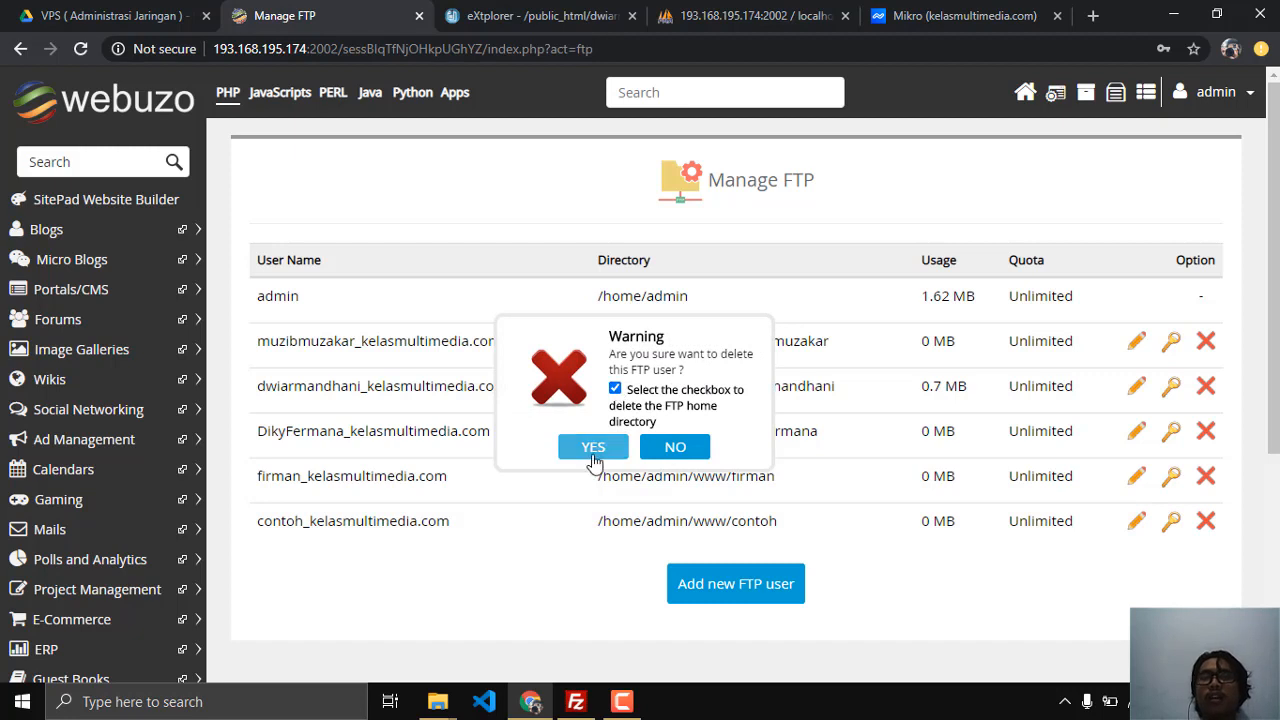
left_click(590, 448)
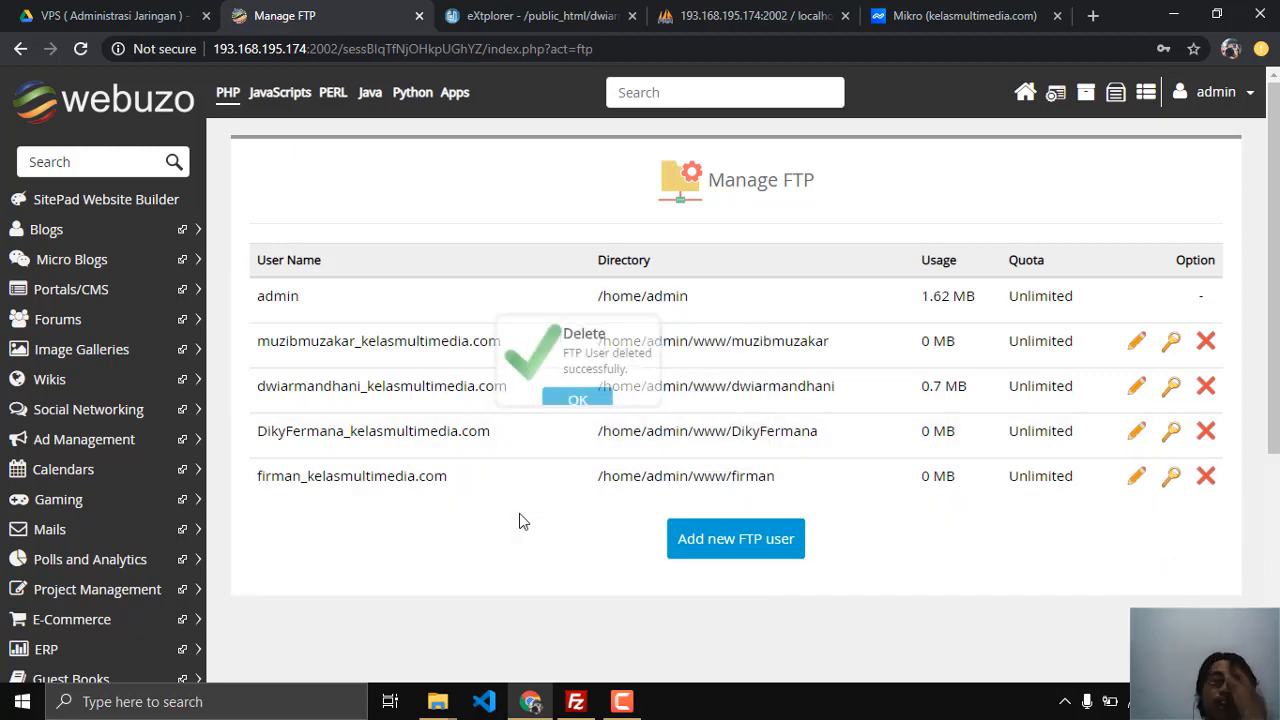
left_click(638, 407)
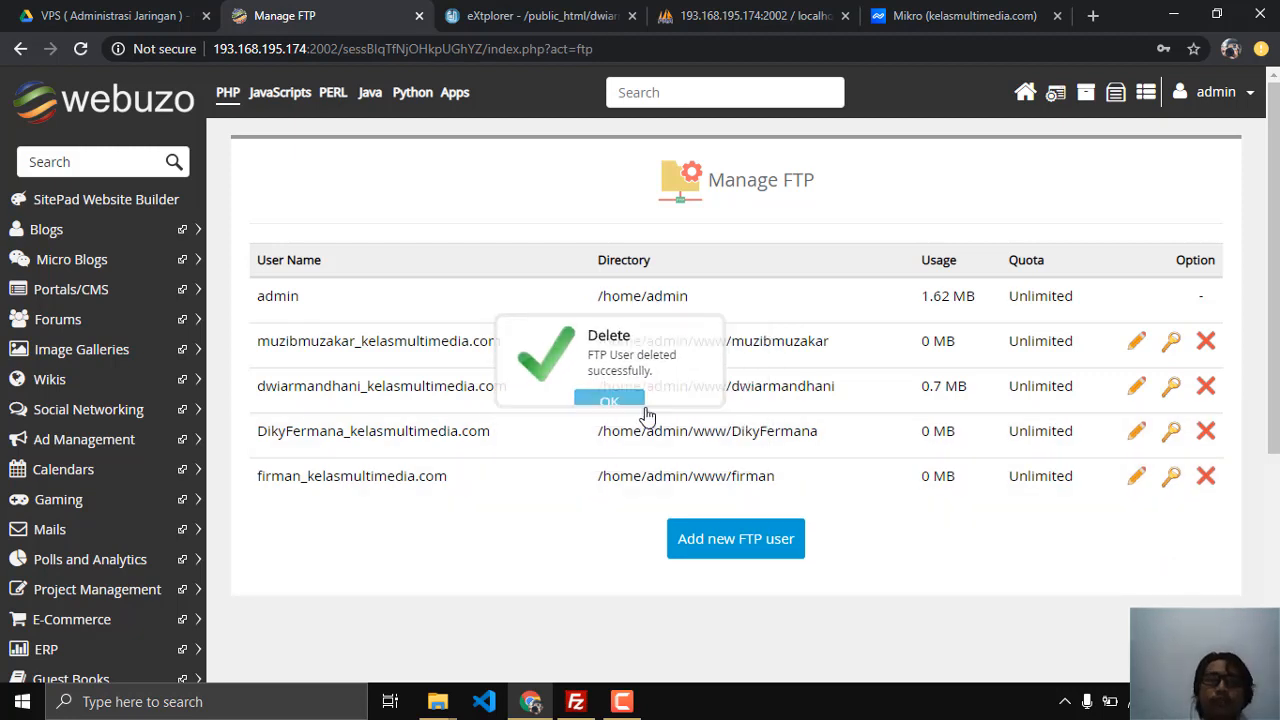
left_click(570, 18)
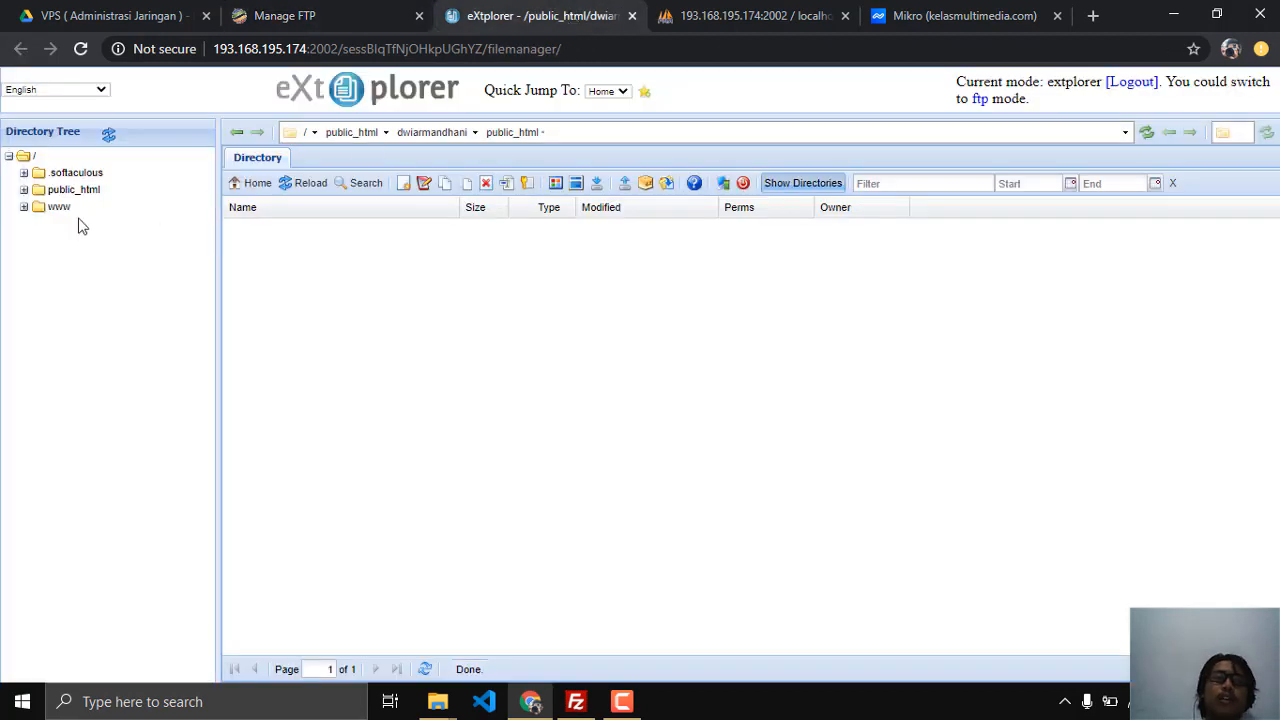
Expand public_html and try deleting the contoh folder, dismissing the item-doesn't-exist error
left_click(25, 190)
left_click(25, 192)
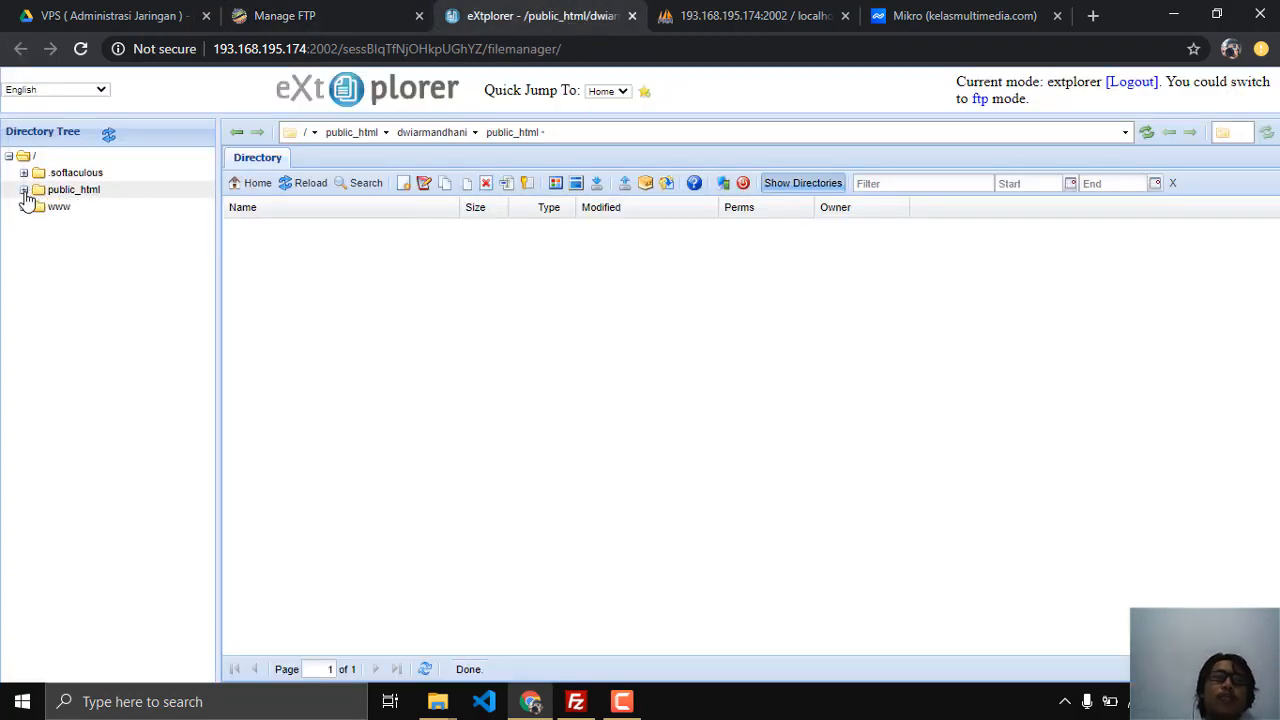
left_click(25, 192)
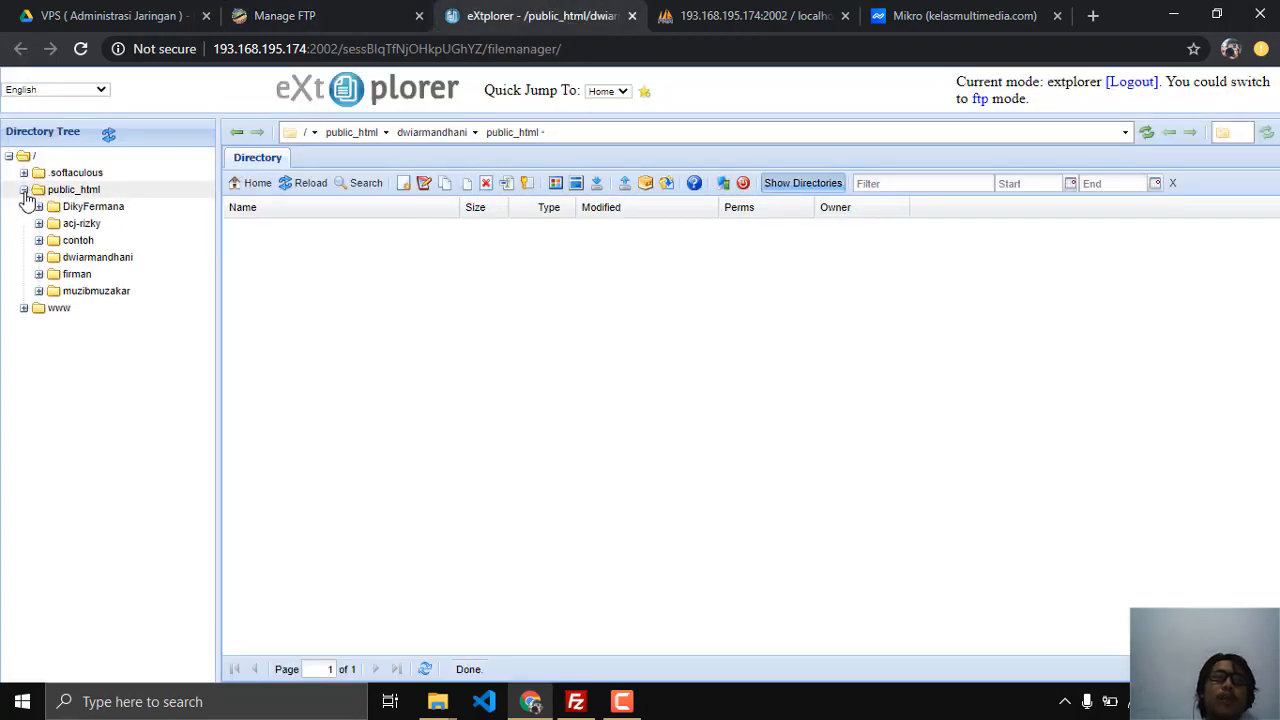
left_click(78, 245)
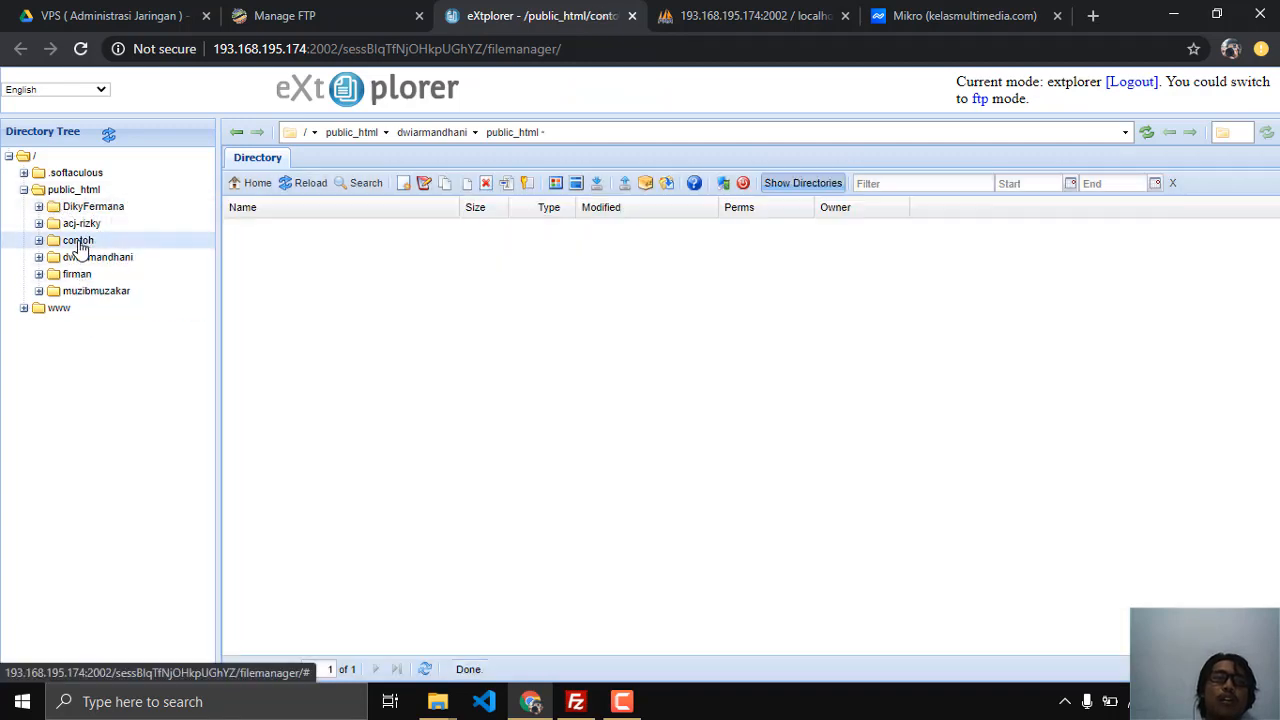
left_click(484, 186)
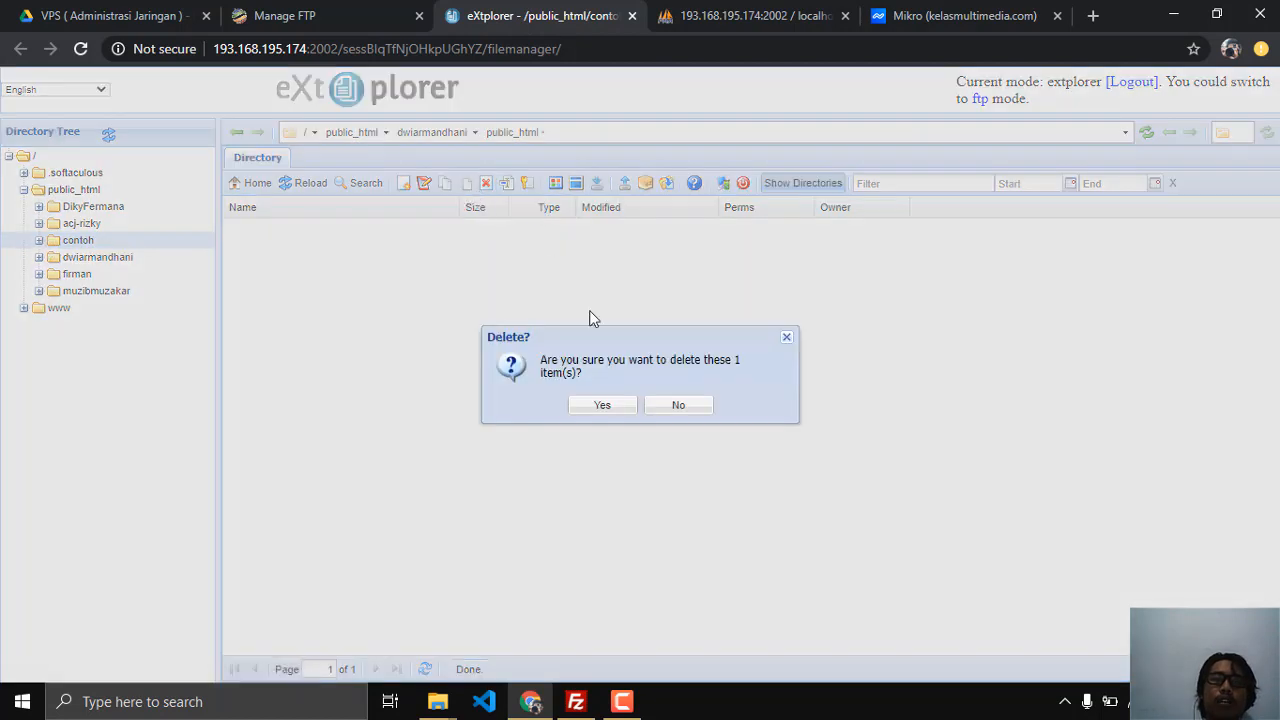
left_click(604, 405)
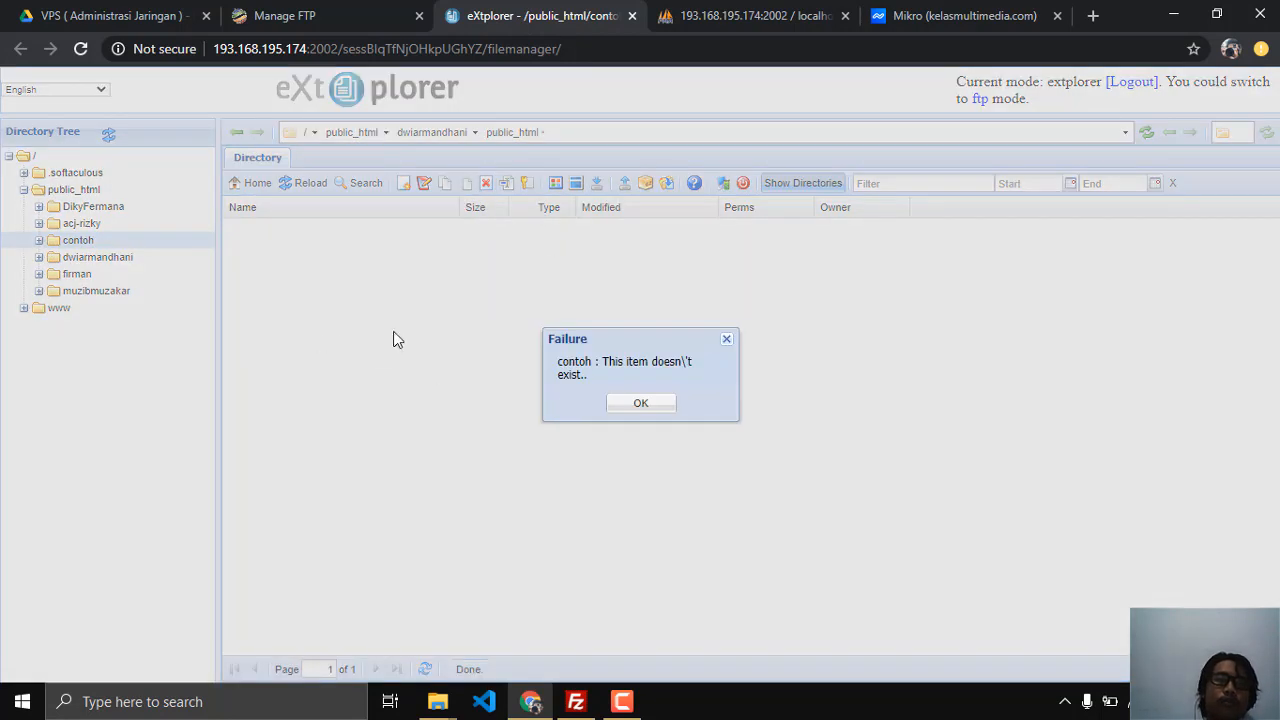
left_click(622, 406)
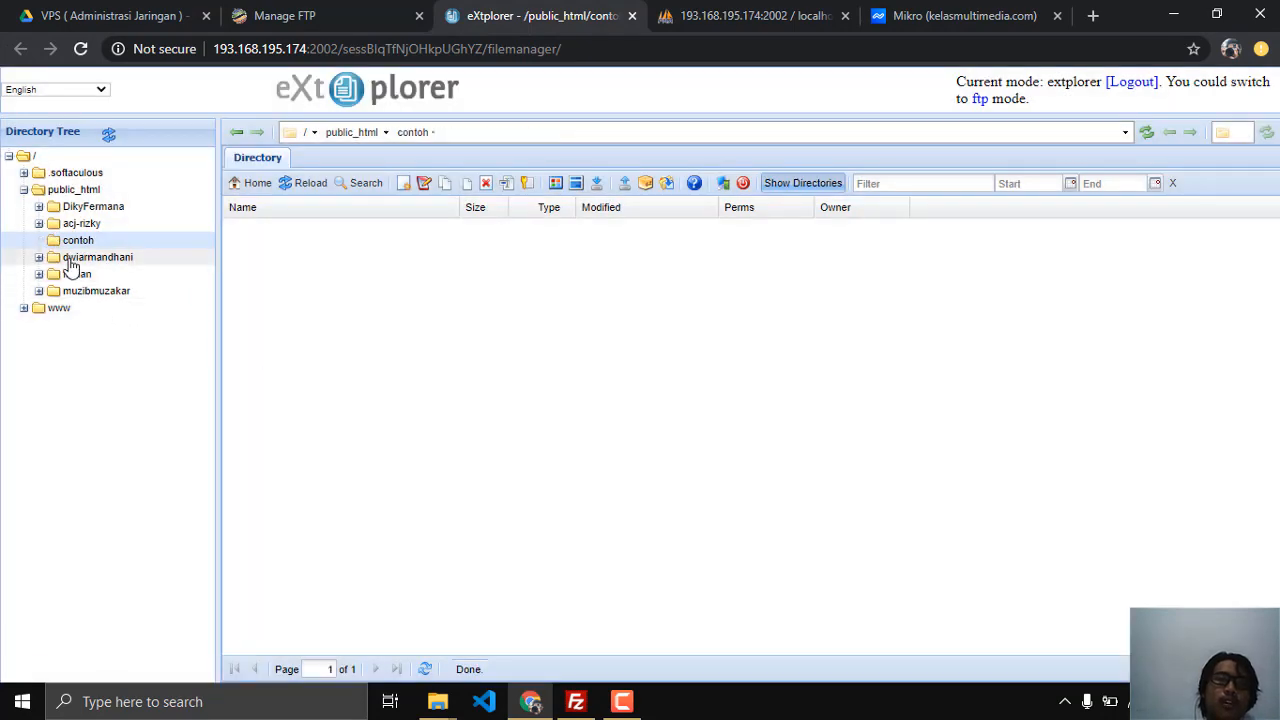
Select all 29 items in the dwiarmandhani folder and delete them
left_click(72, 260)
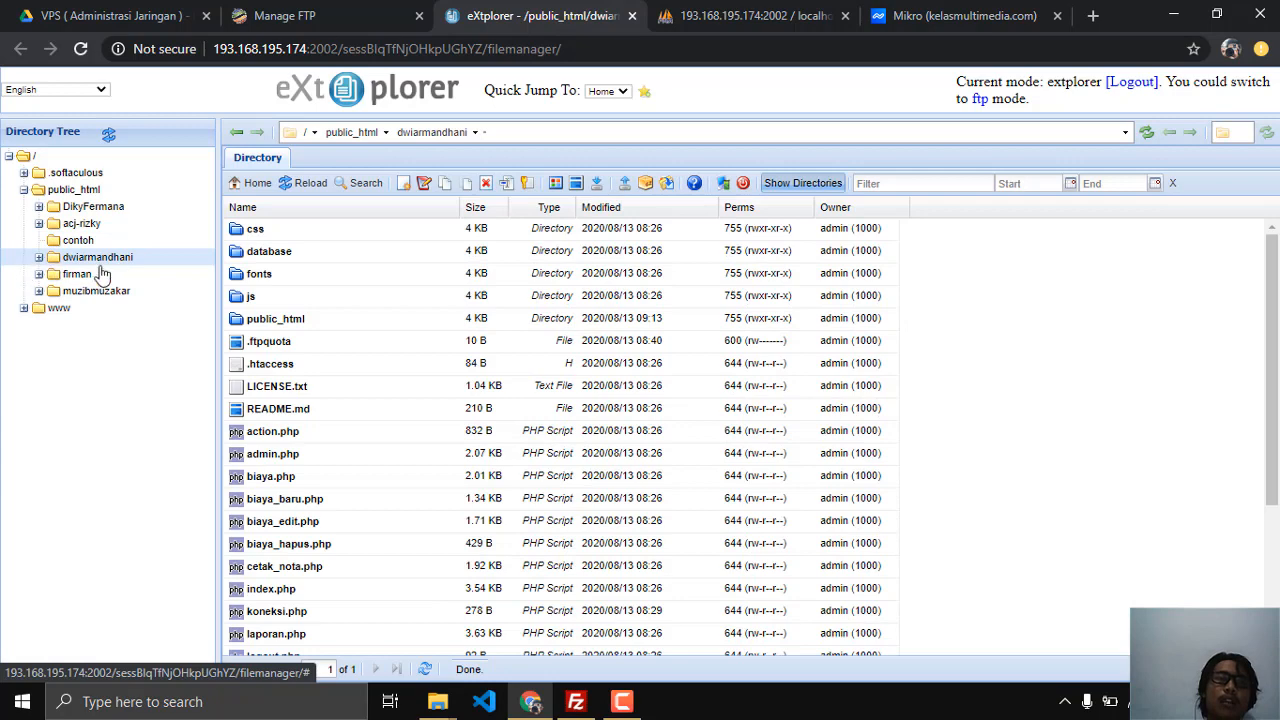
key("ctrl+a")
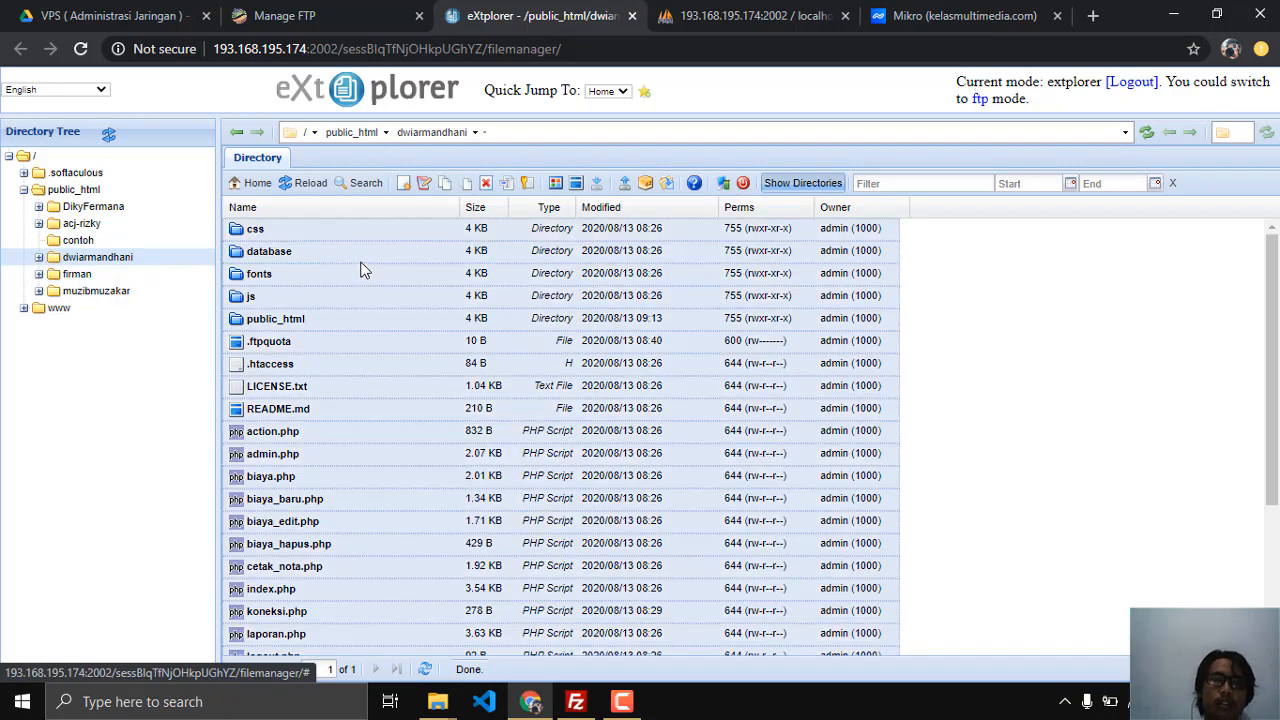
key("Delete")
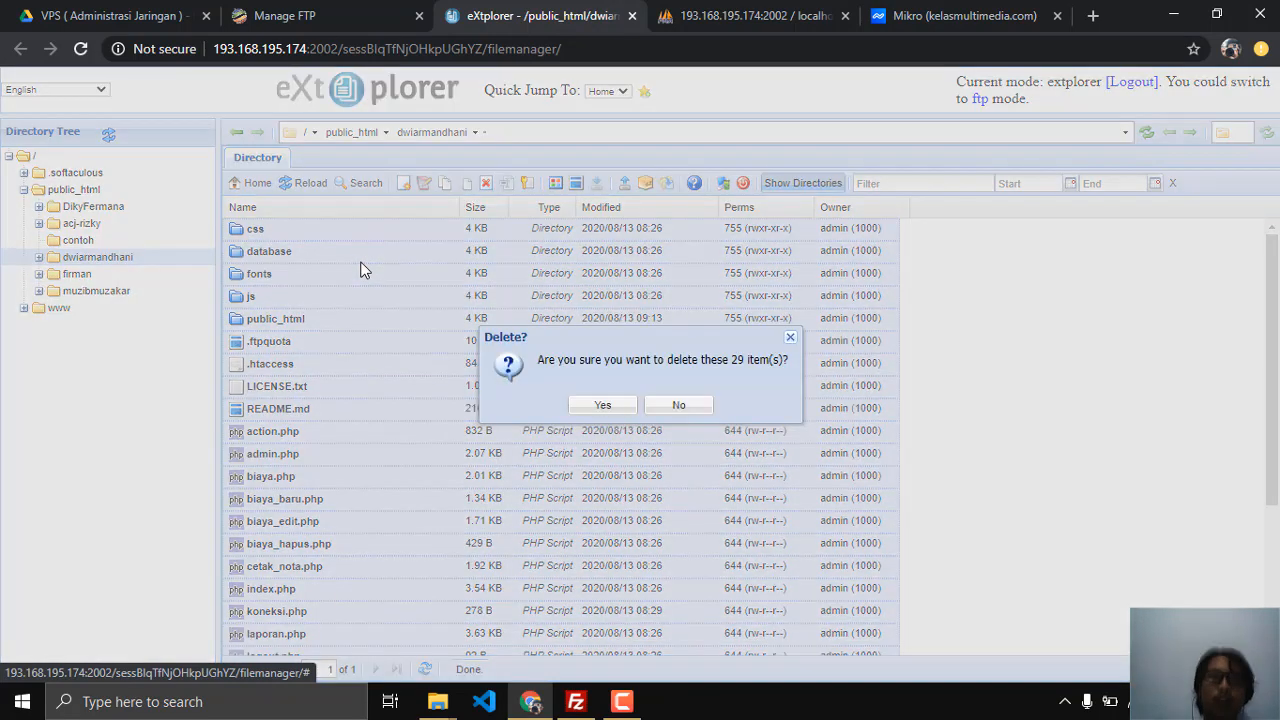
left_click(605, 409)
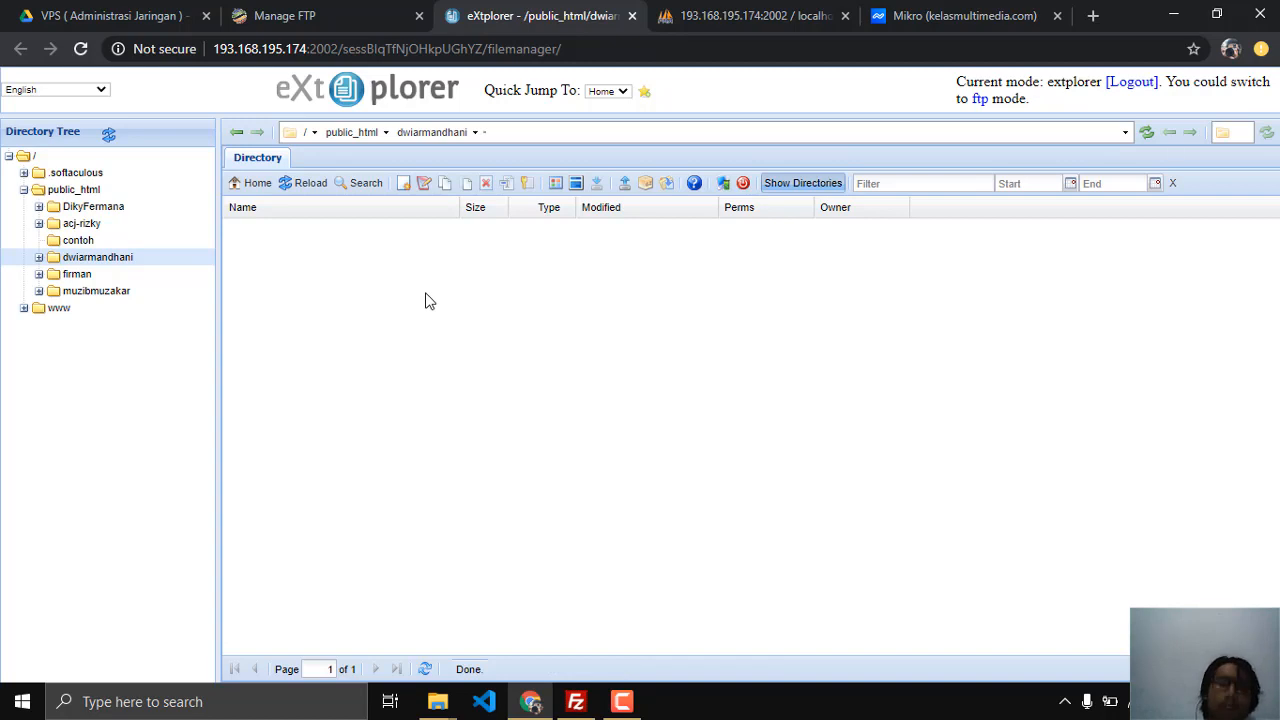
Upload ajc-master.zip from the Downloads folder into public_html/dwiarmandhani
right_click(425, 300)
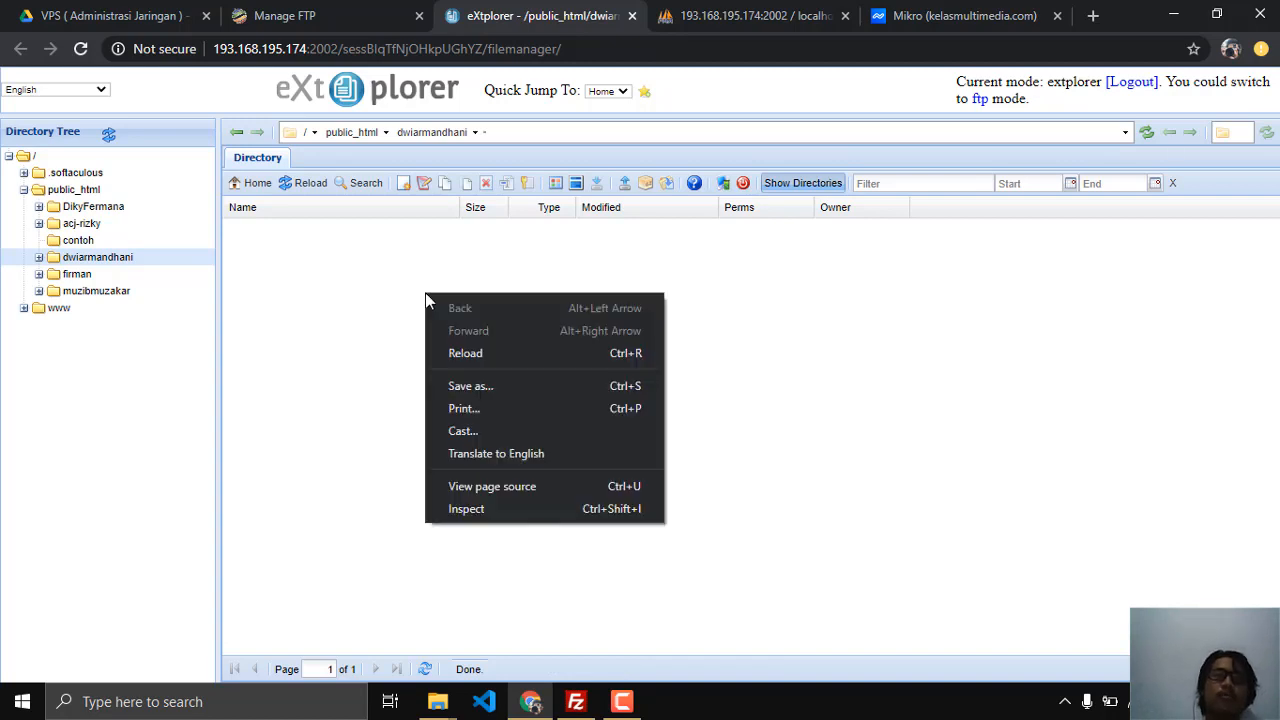
left_click(352, 288)
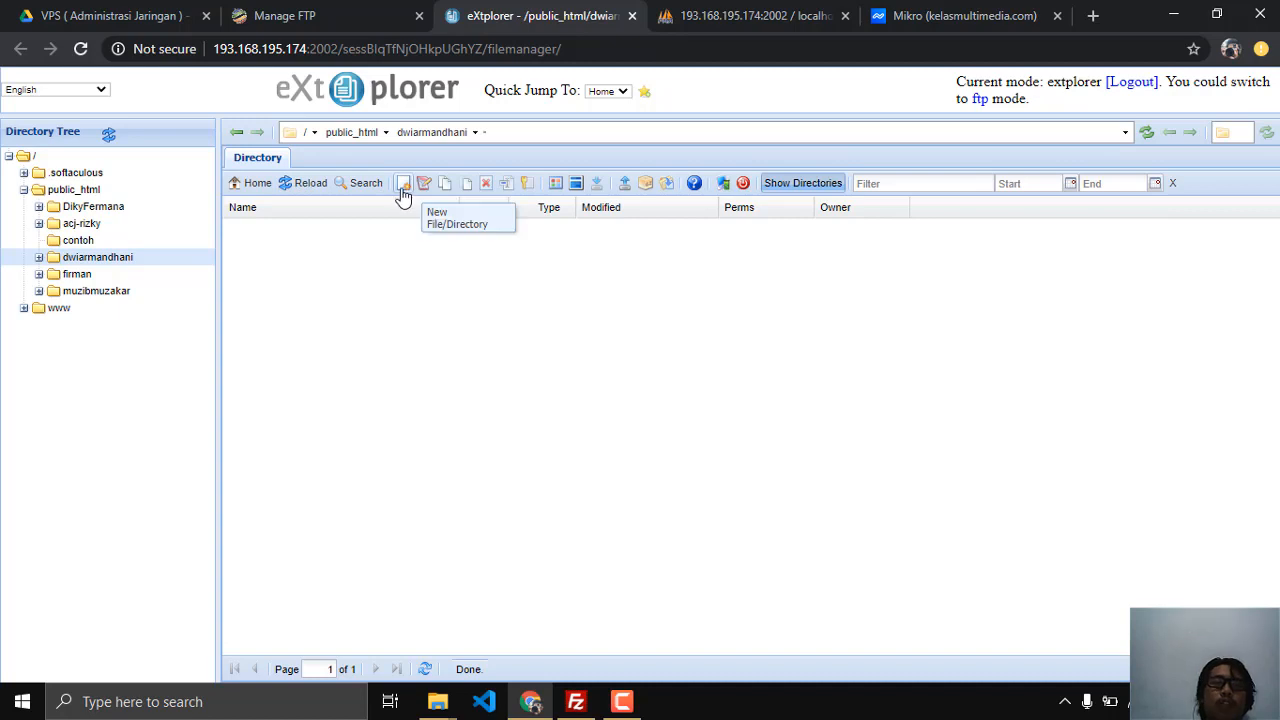
left_click(626, 188)
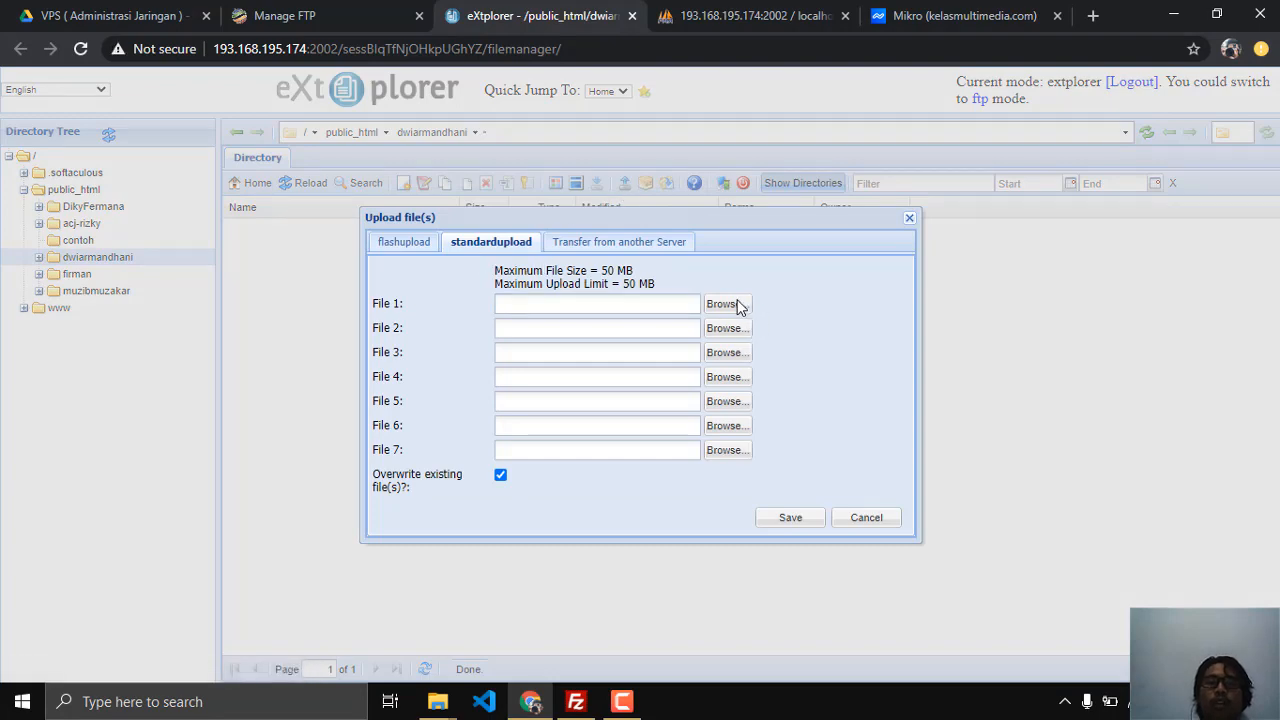
left_click(737, 304)
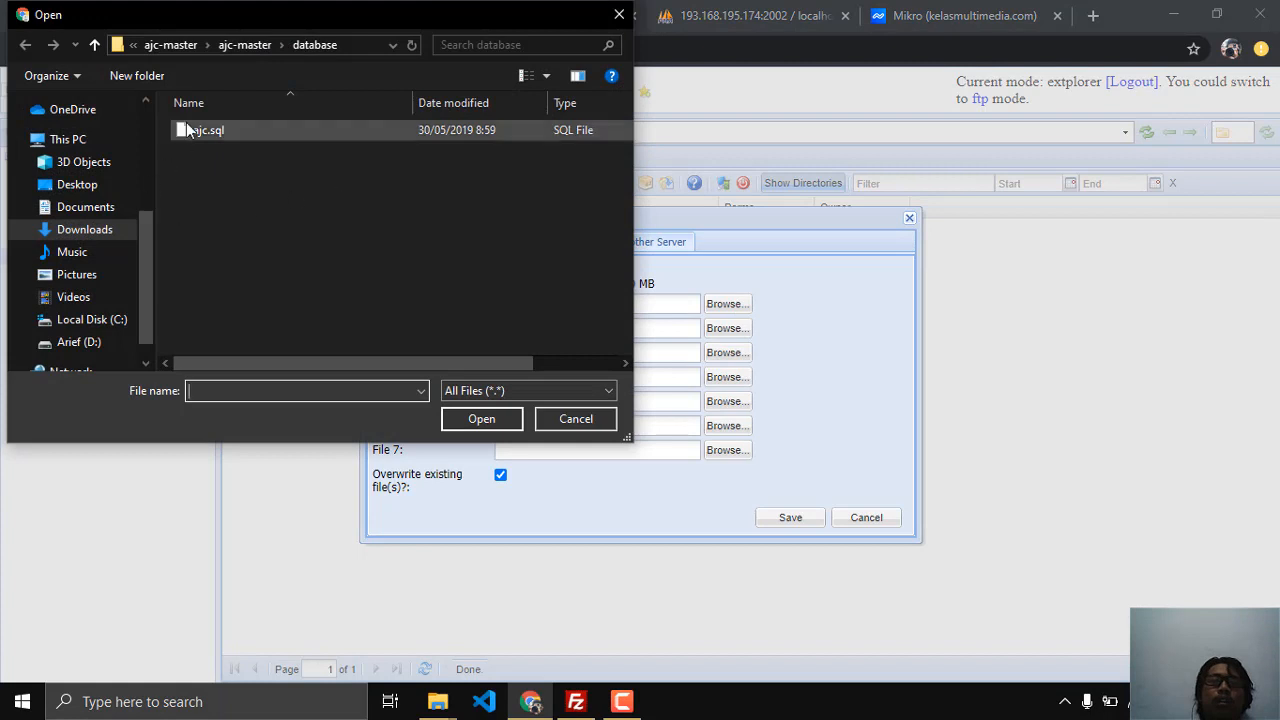
left_click(178, 42)
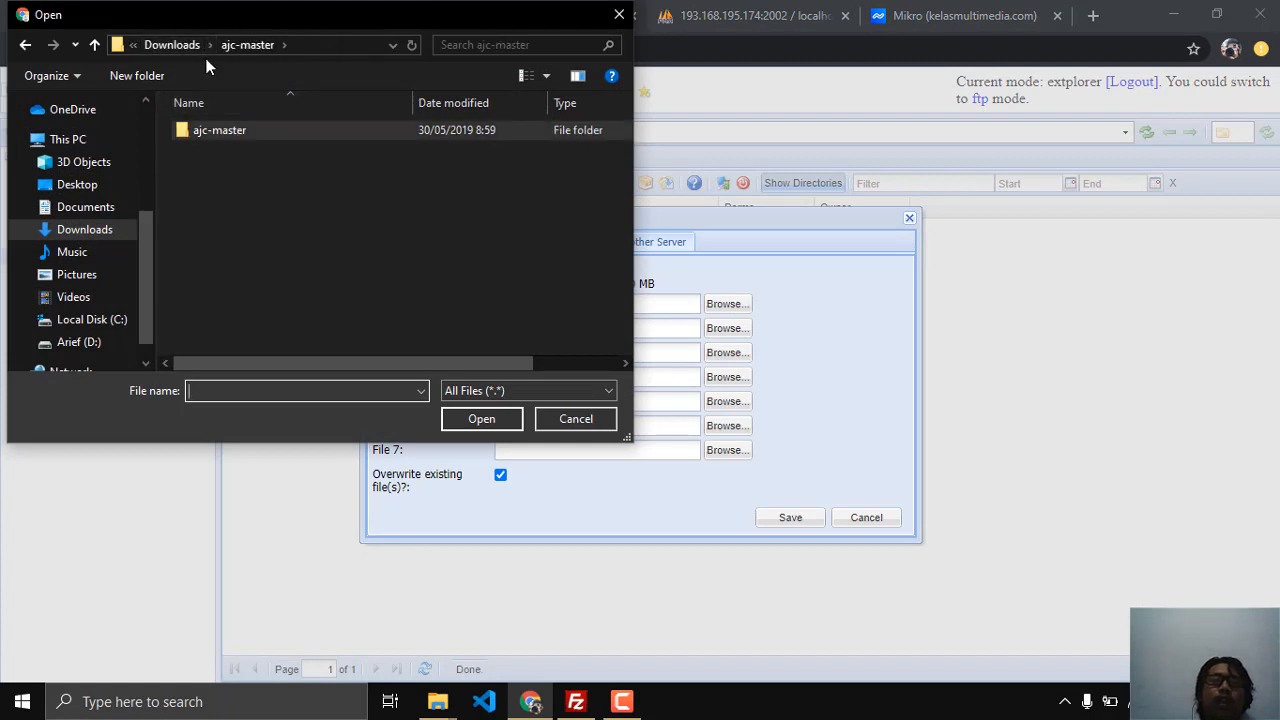
left_click(170, 44)
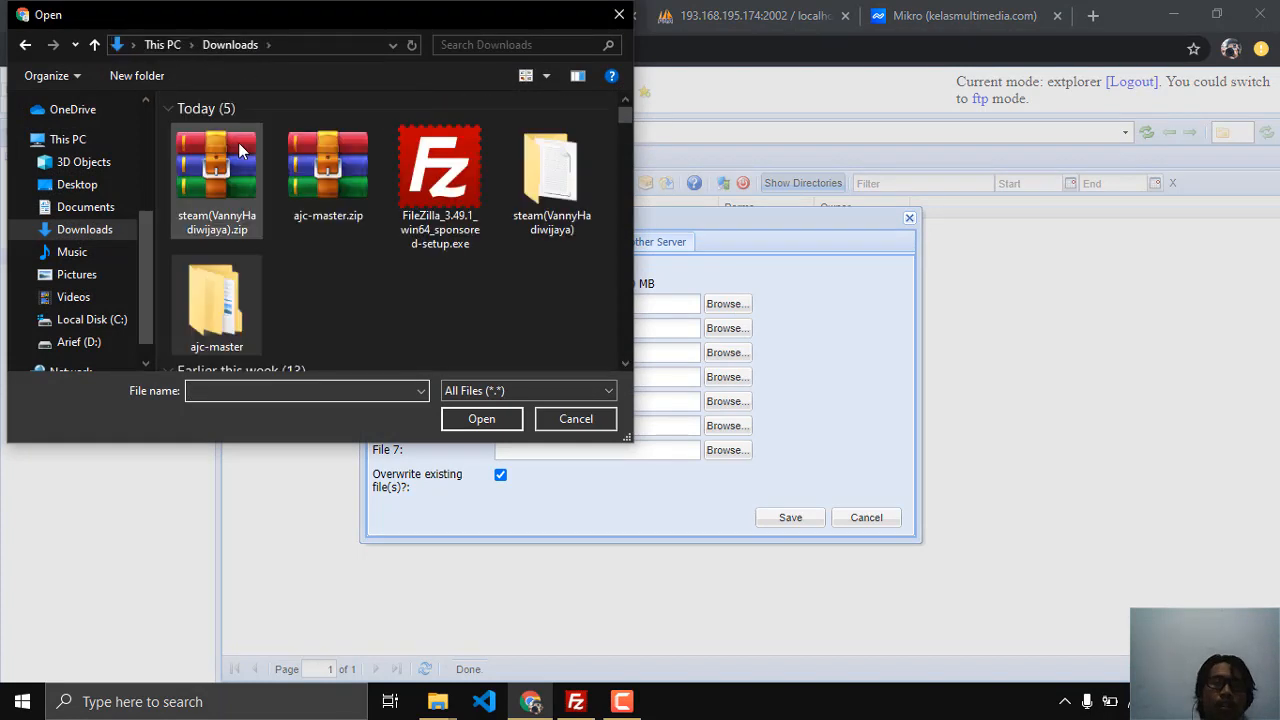
left_click(330, 207)
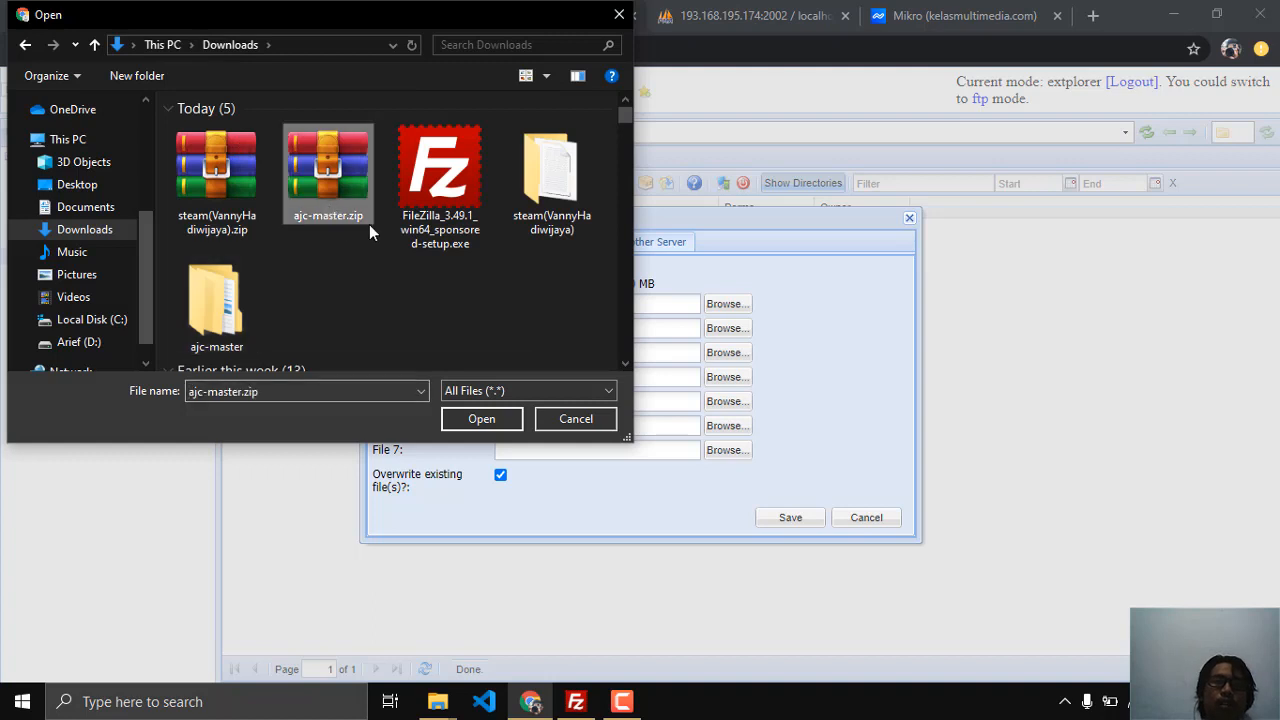
left_click(493, 428)
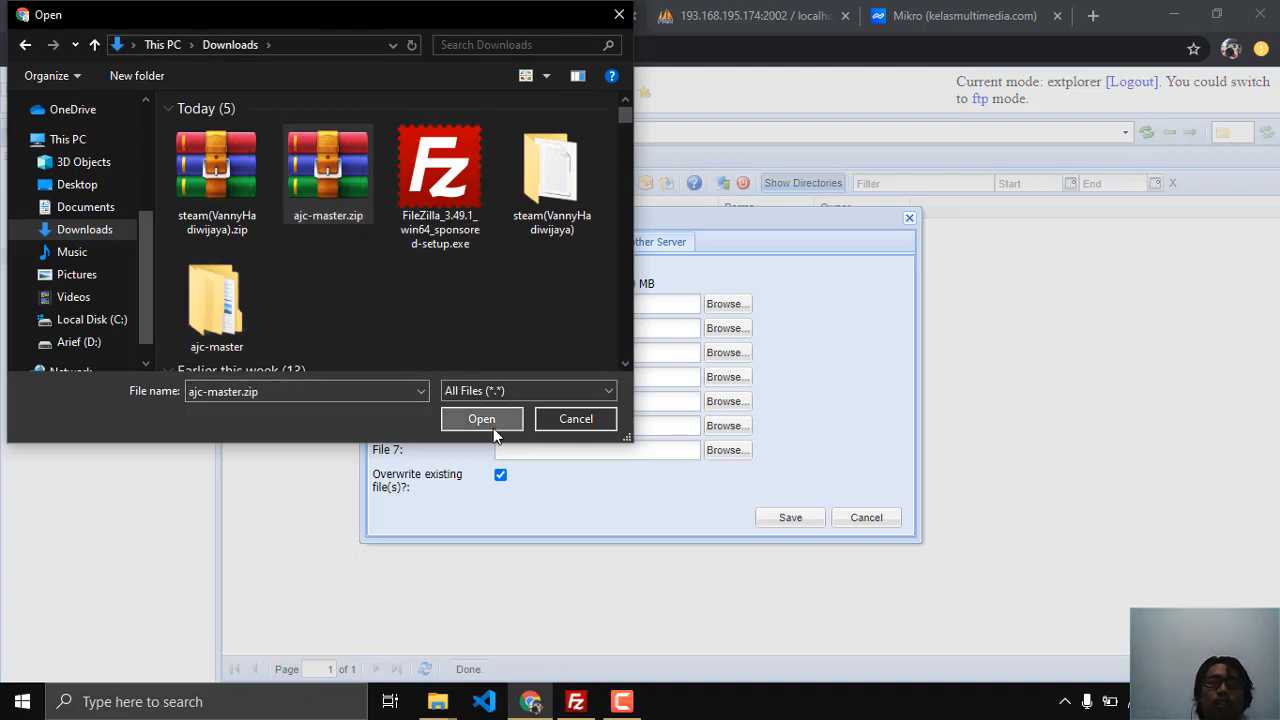
left_click(792, 519)
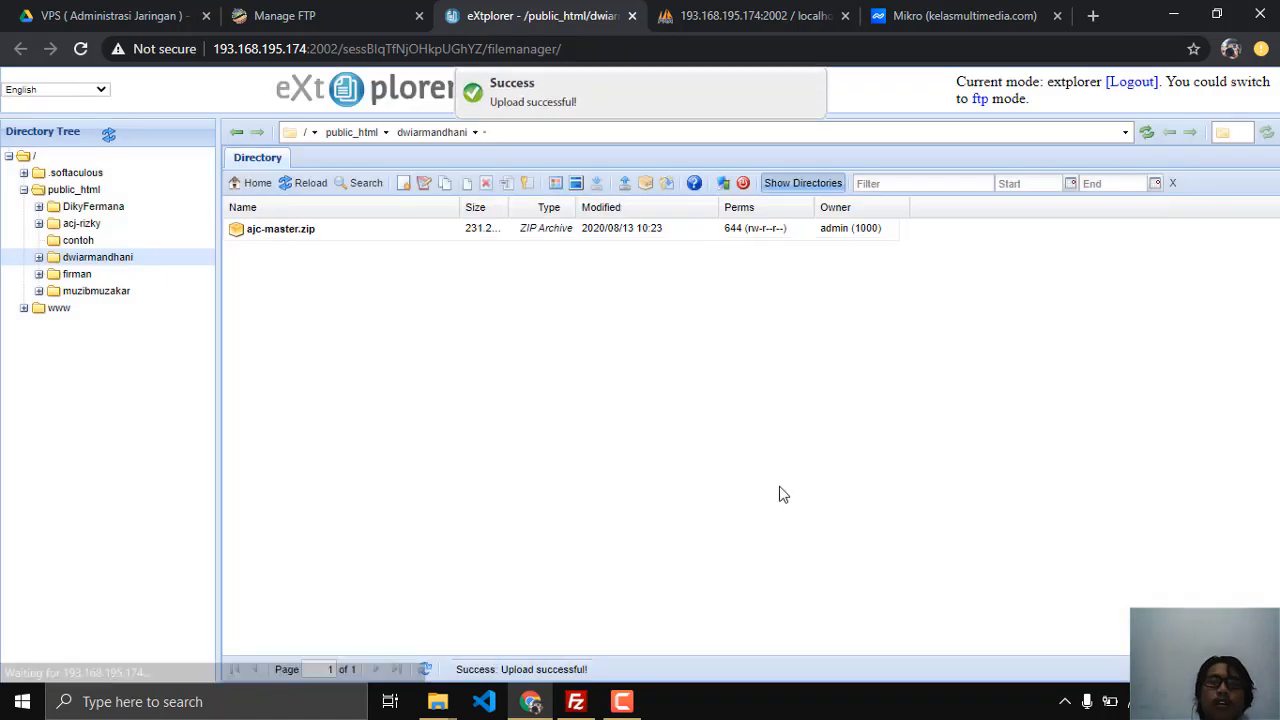
Right-click the uploaded ajc-master.zip and choose Extract Archive
left_click(309, 236)
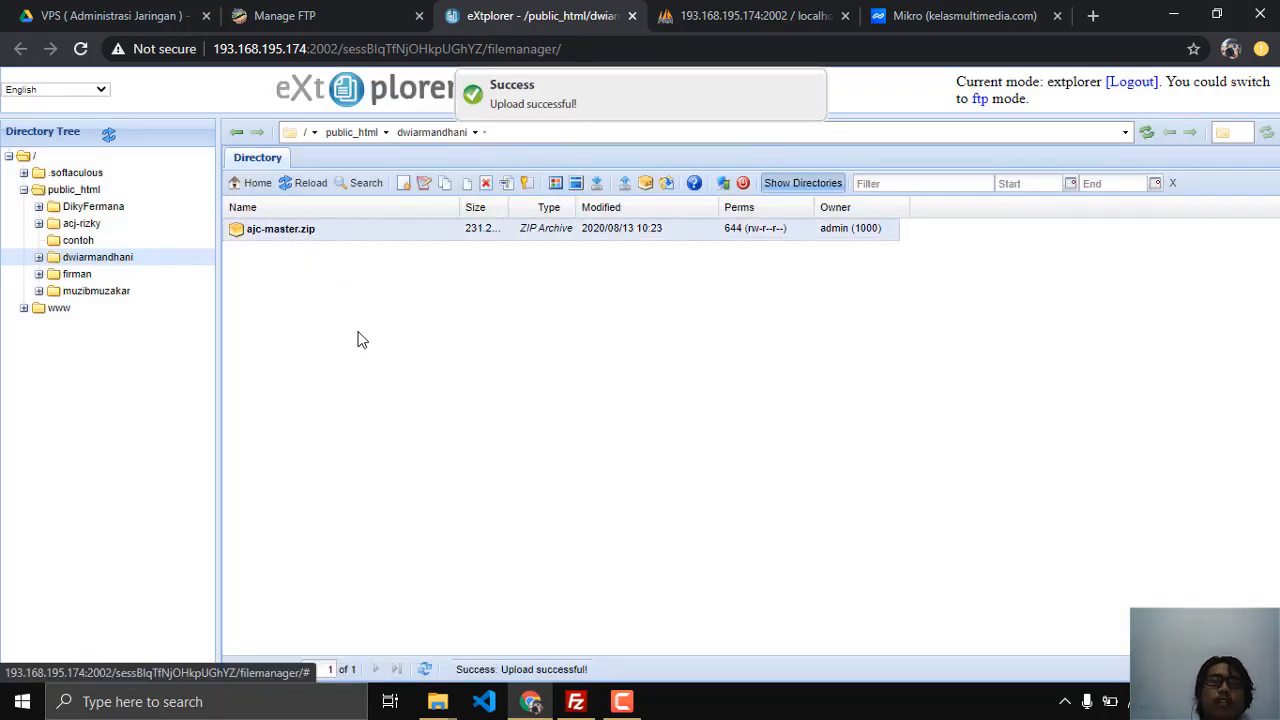
right_click(326, 231)
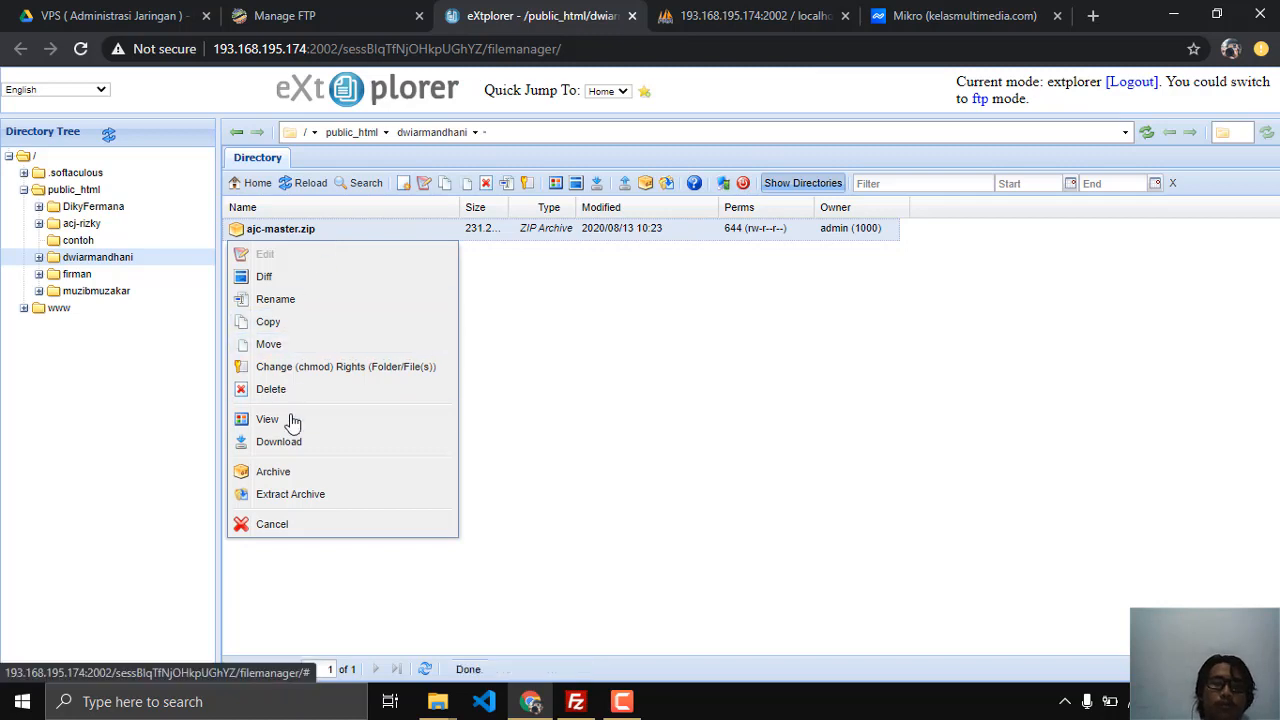
left_click(323, 495)
Extract the archive and move everything inside ajc-master to /public_html/dwiarmandhani/
left_click(612, 416)
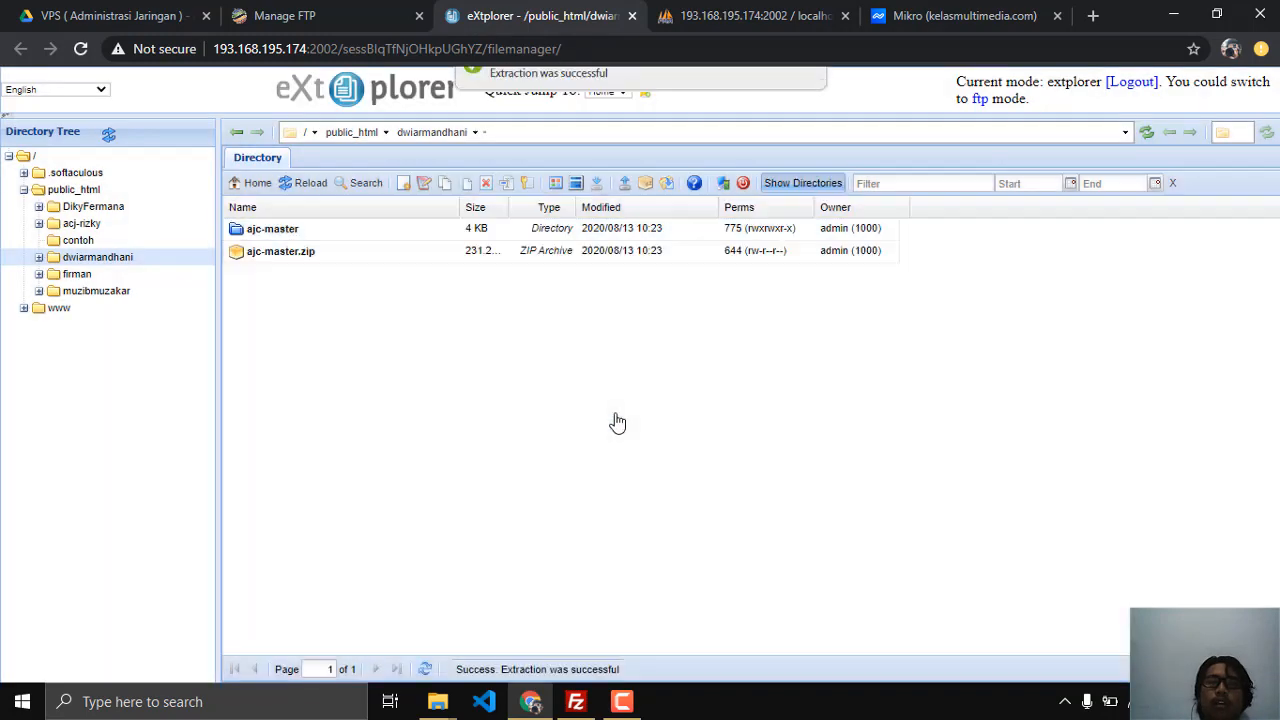
double_click(285, 232)
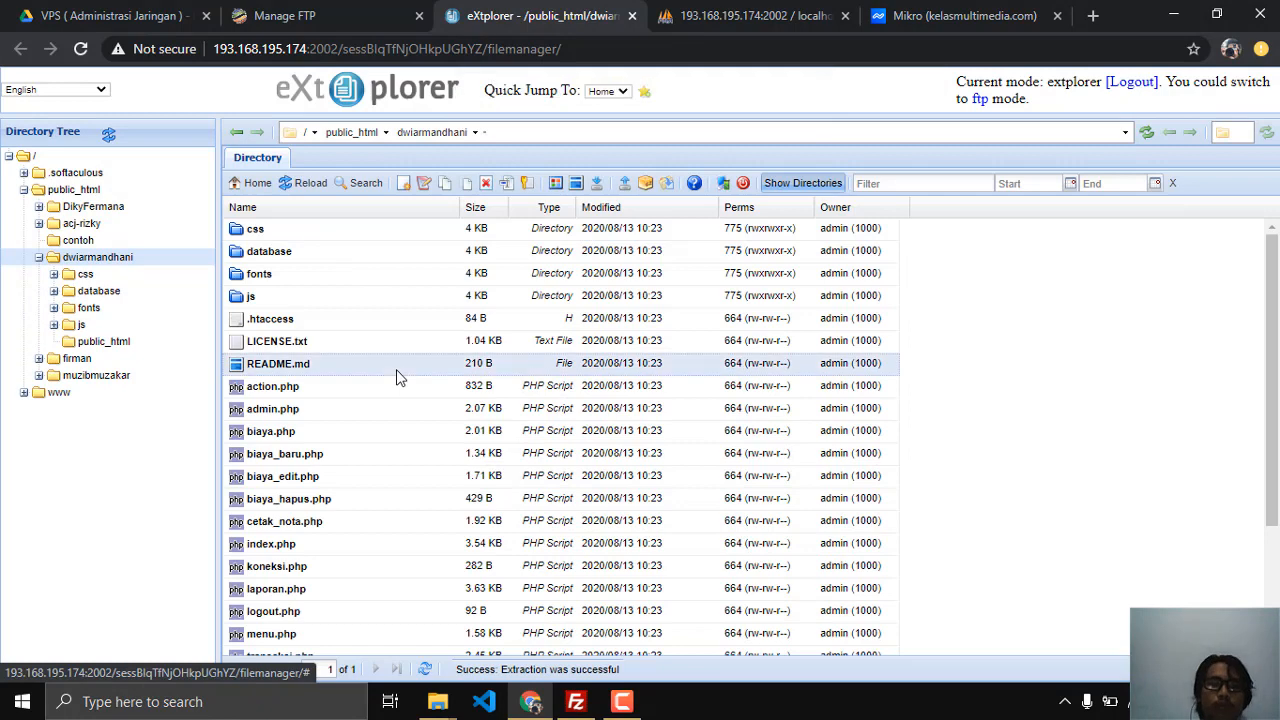
key("ctrl+a")
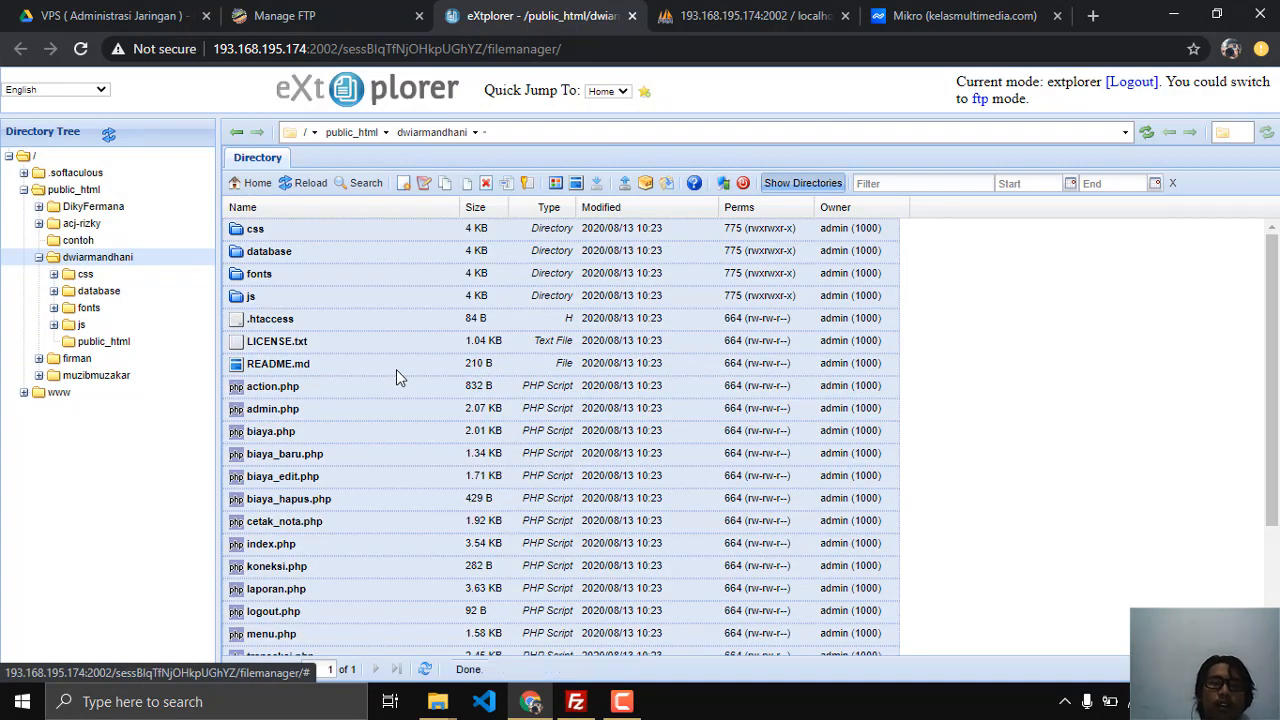
key("ctrl+x")
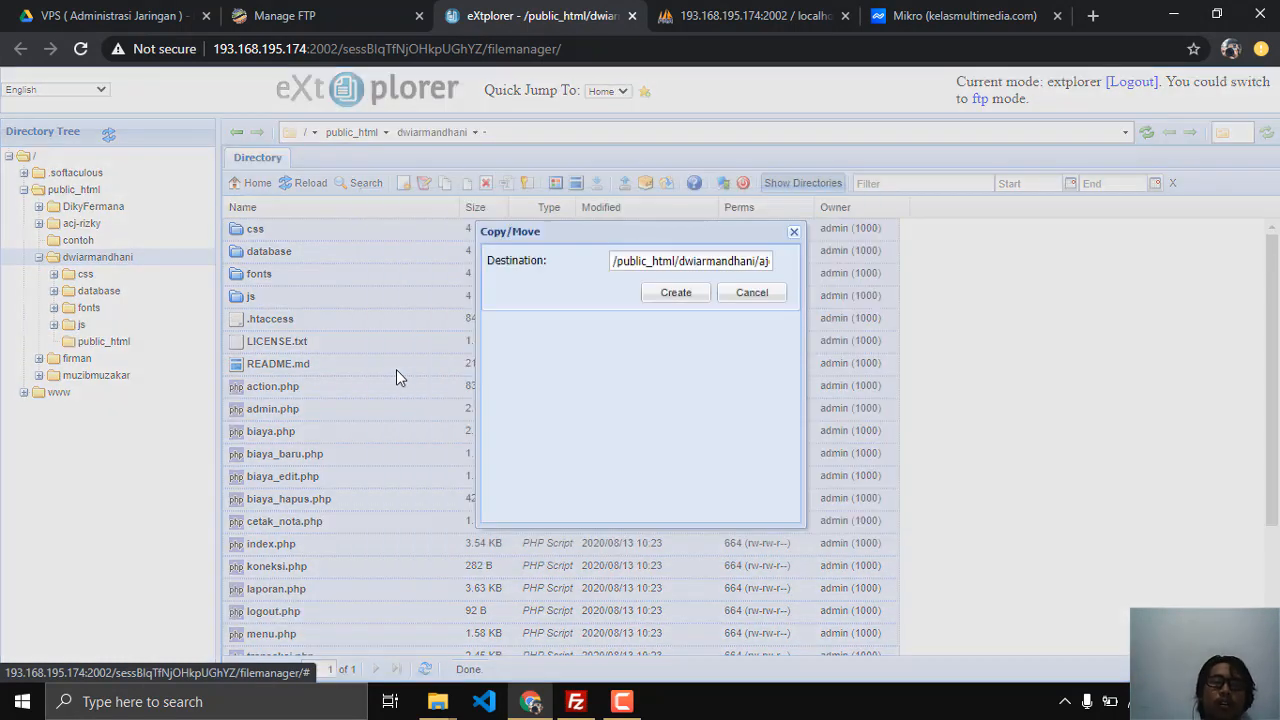
left_click(764, 262)
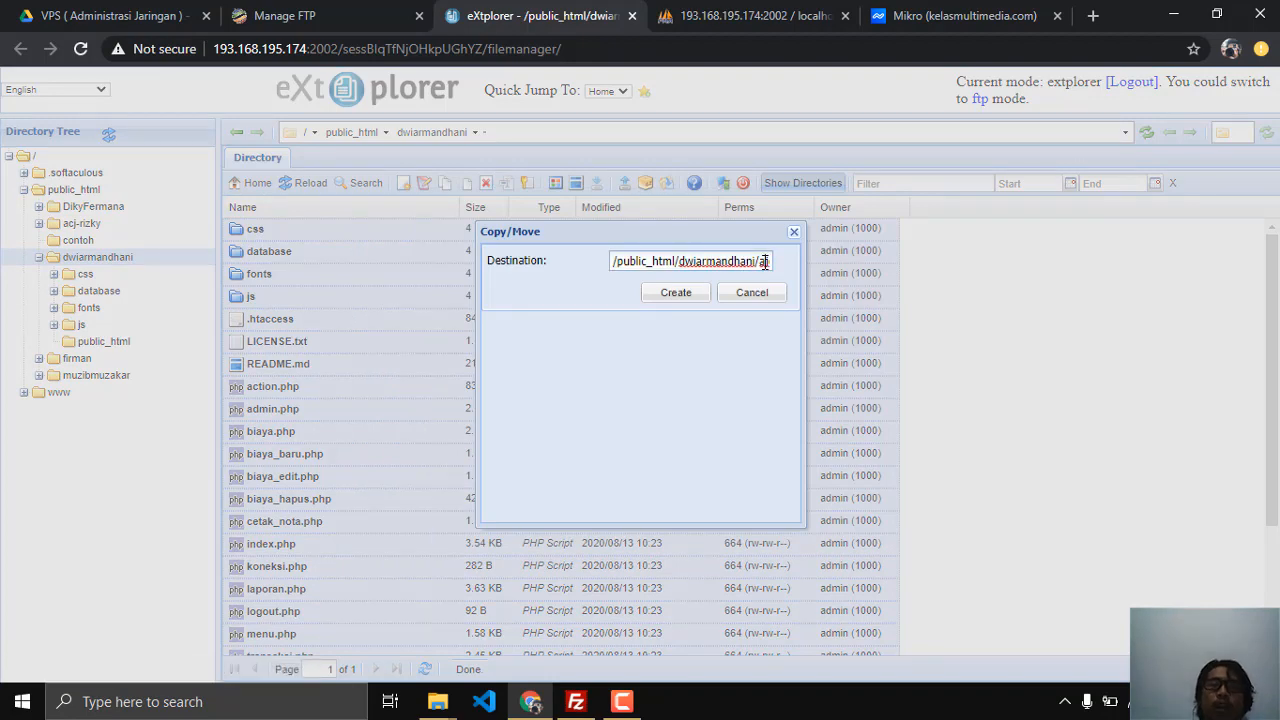
type("a")
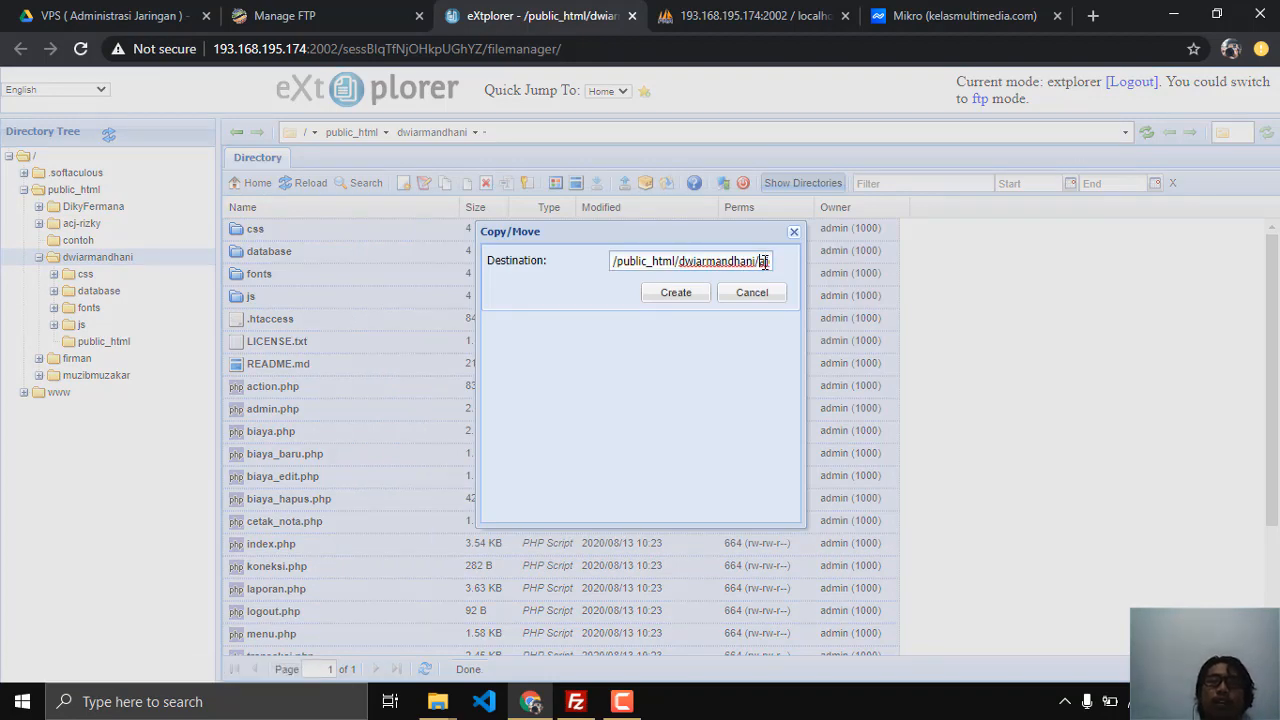
type("jc-master")
key("shift+Left")
key("shift+Left")
key("shift+Left")
key("shift+Left")
key("shift+Left")
key("shift+Left")
key("shift+Left")
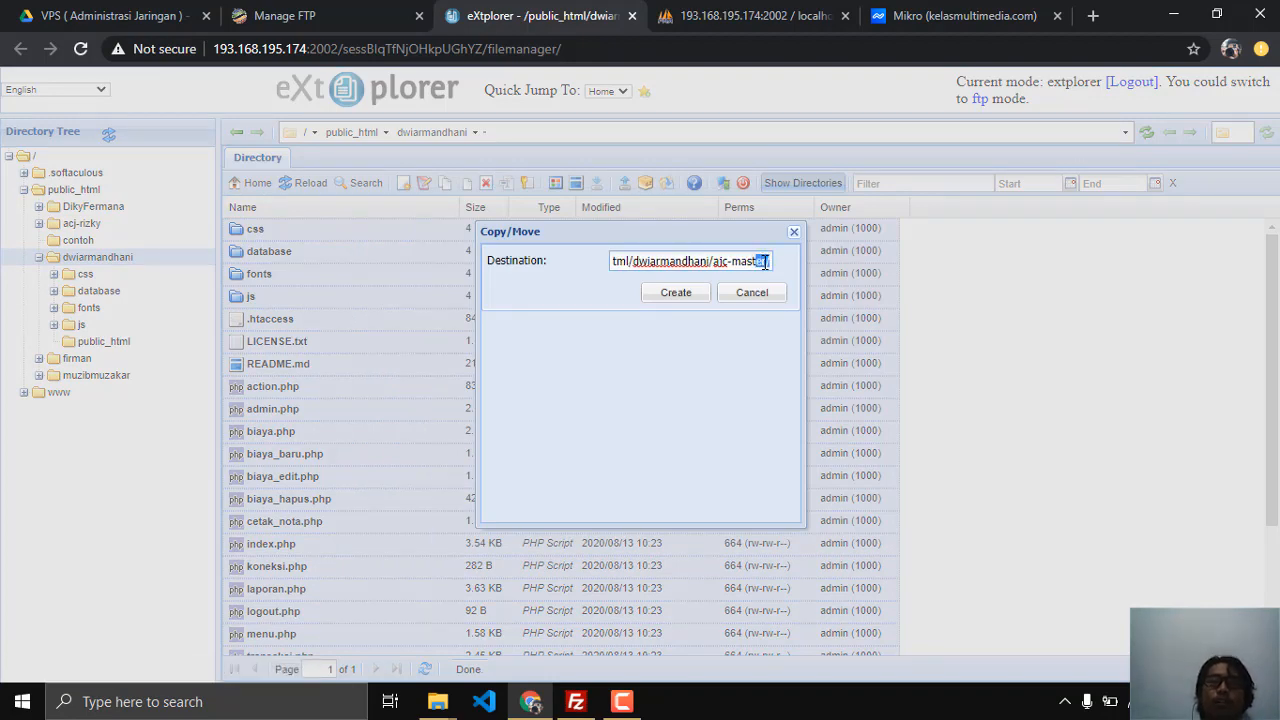
key("shift+Left")
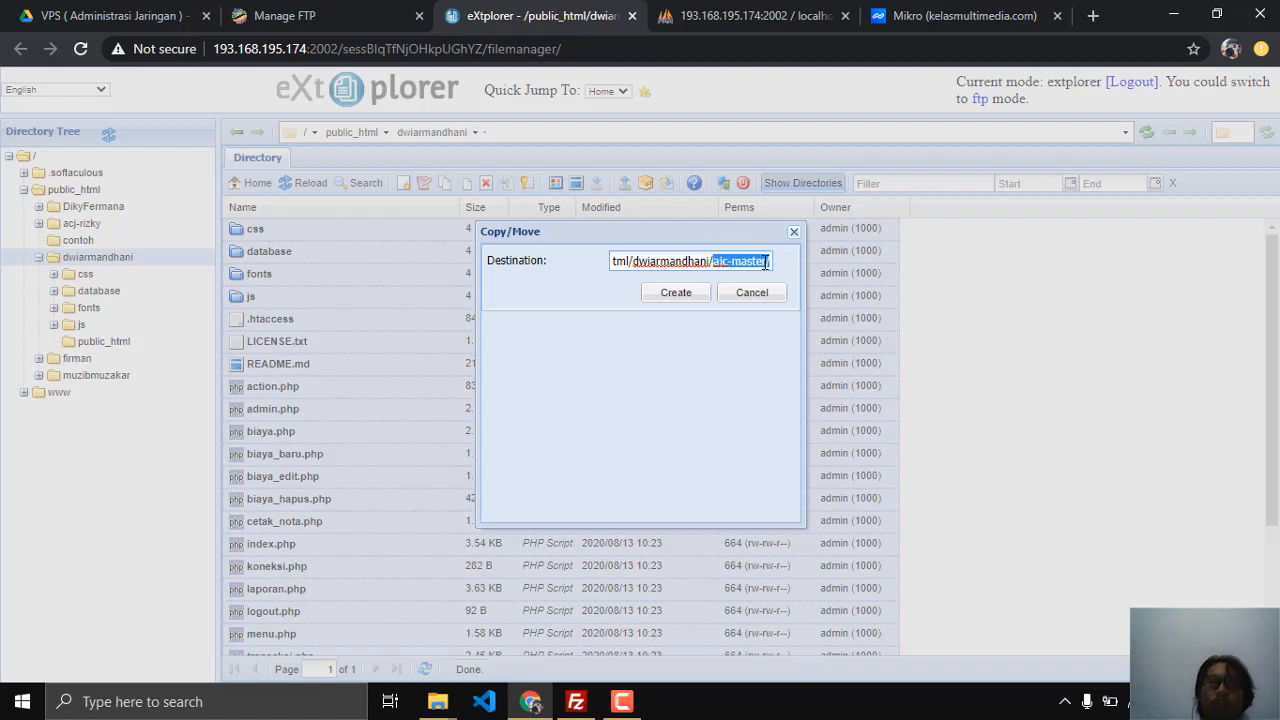
key("BackSpace")
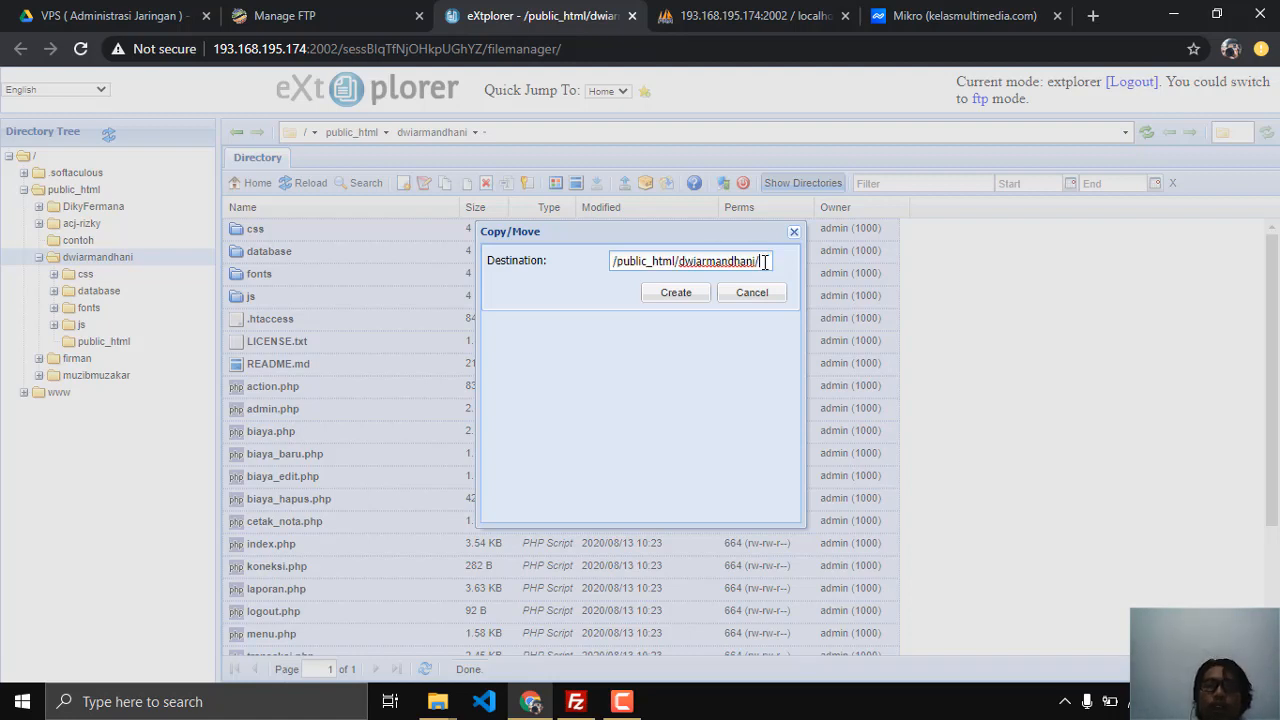
left_click(652, 300)
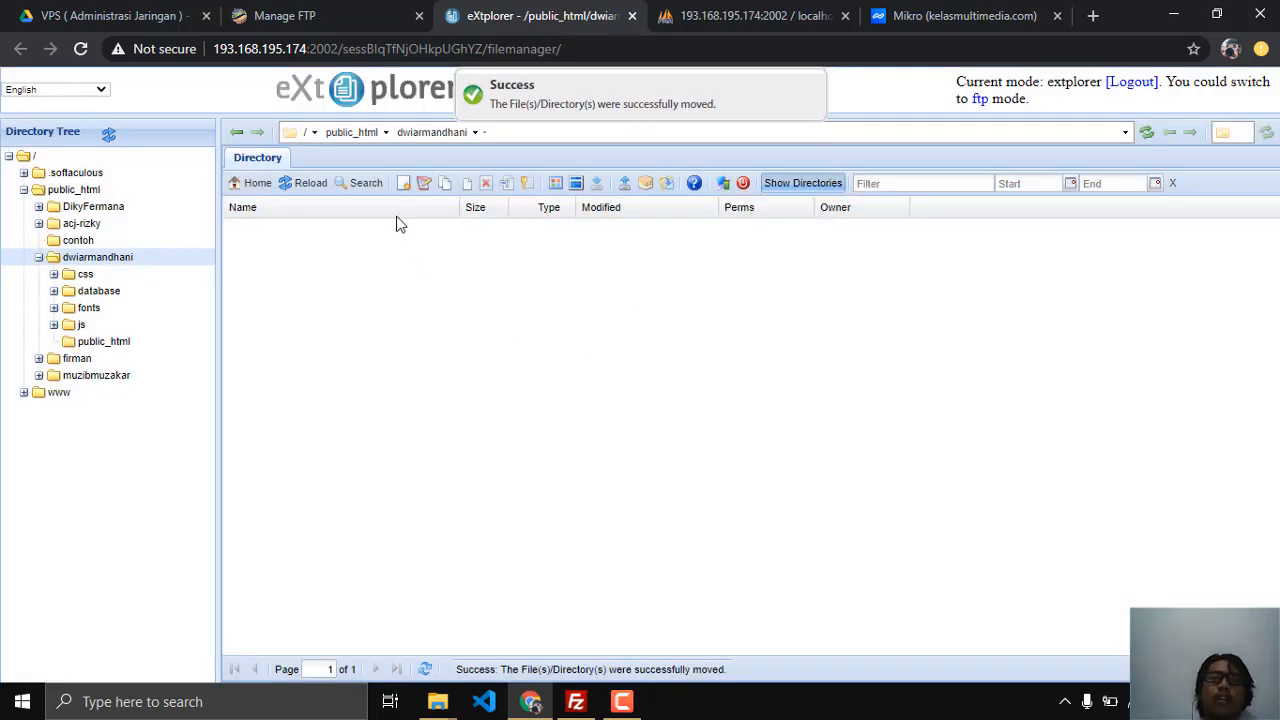
Go back into the dwiarmandhani folder and open koneksi.php in the editor
left_click(355, 143)
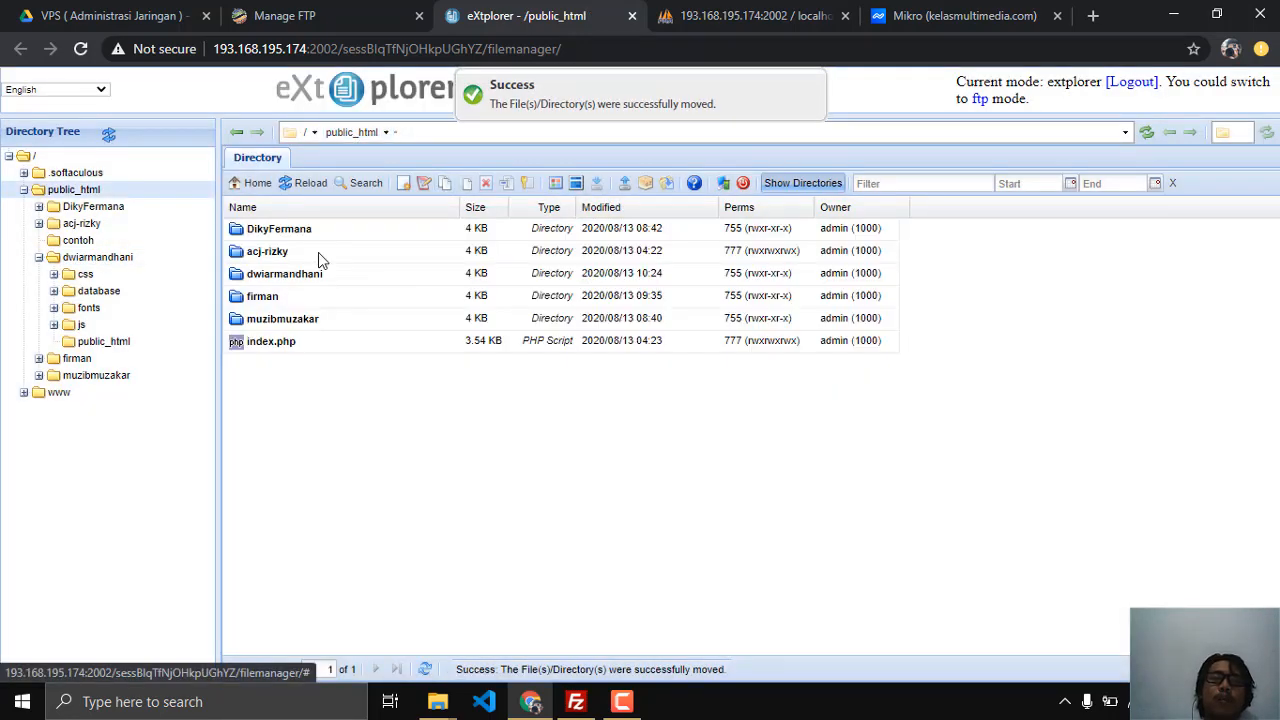
double_click(295, 275)
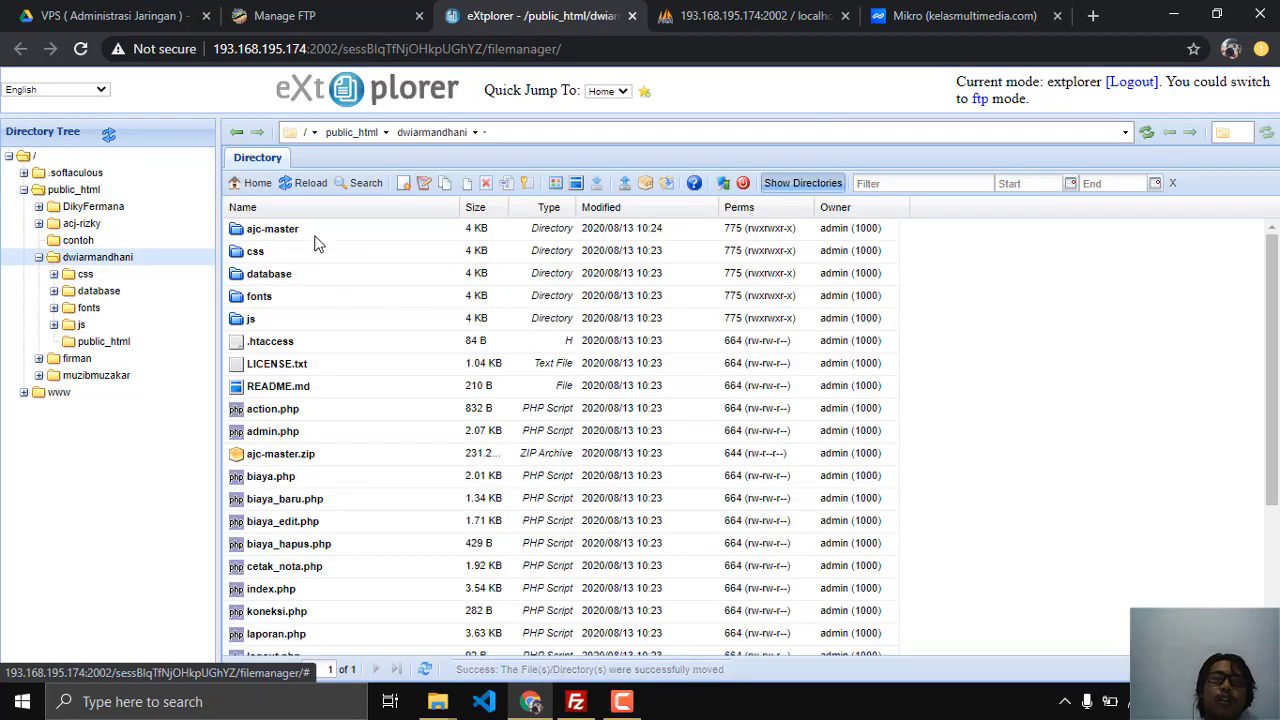
left_click(268, 228)
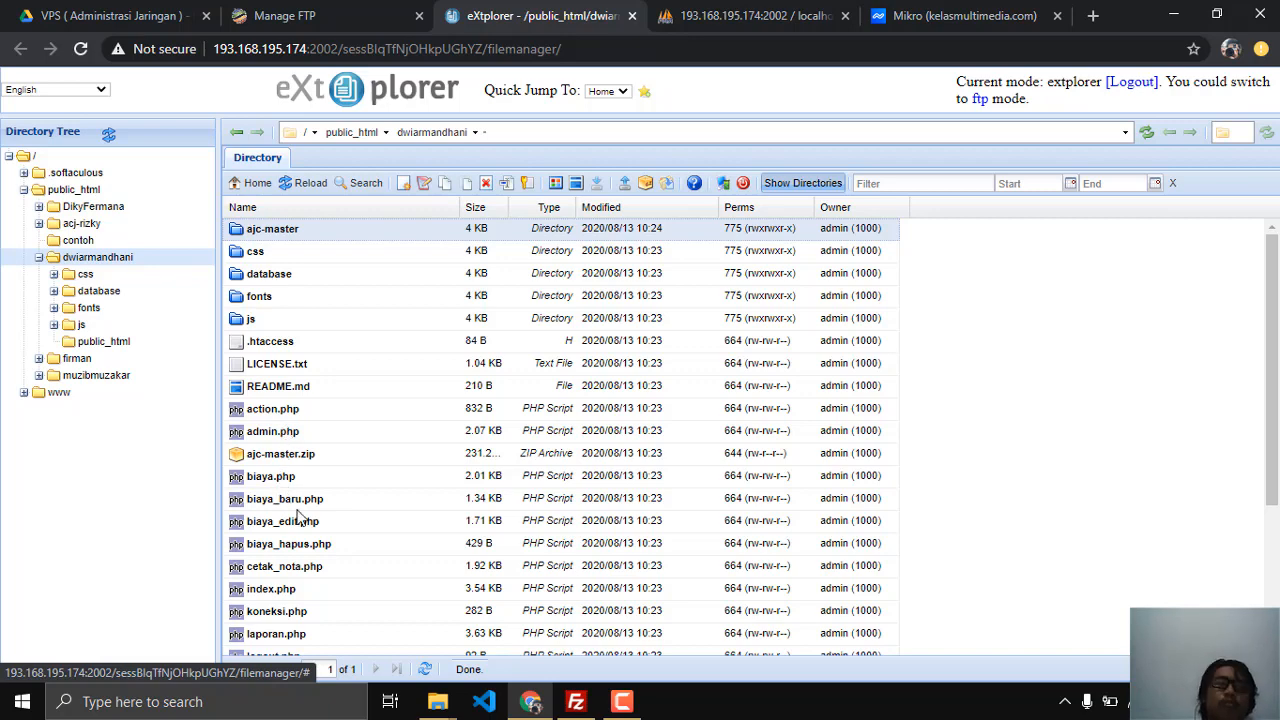
scroll(337, 543, "down", 1)
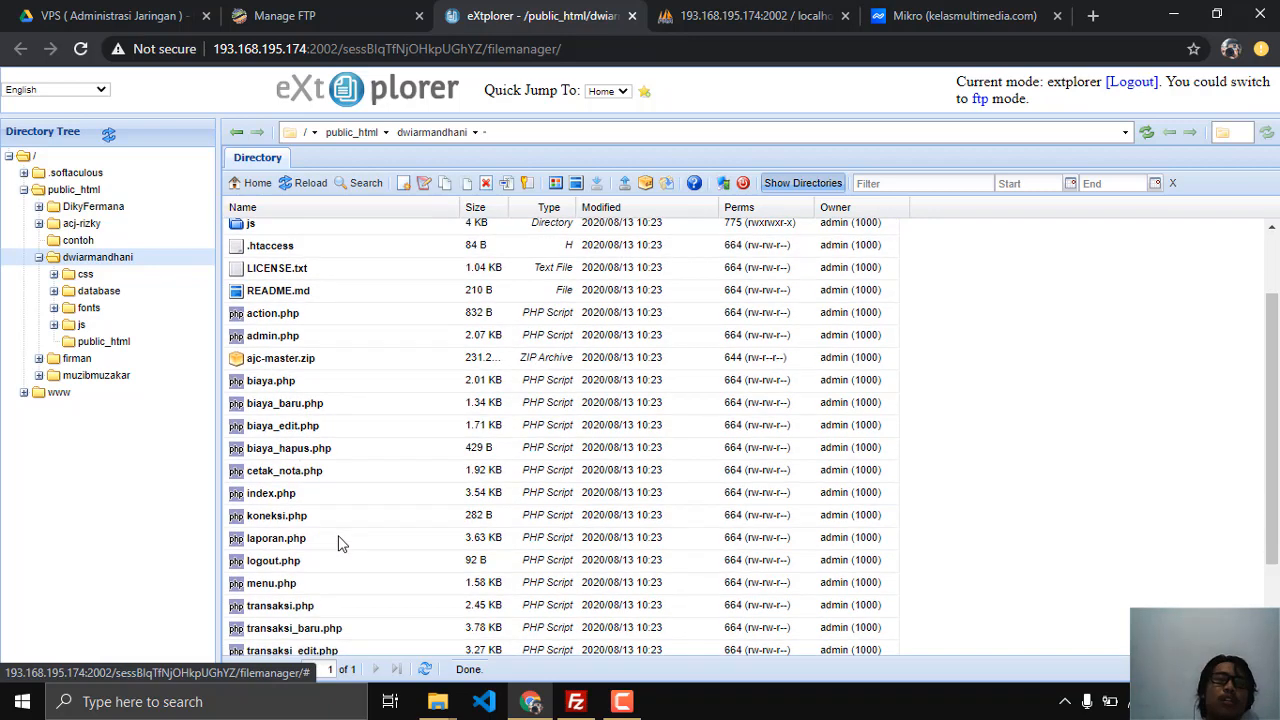
double_click(292, 522)
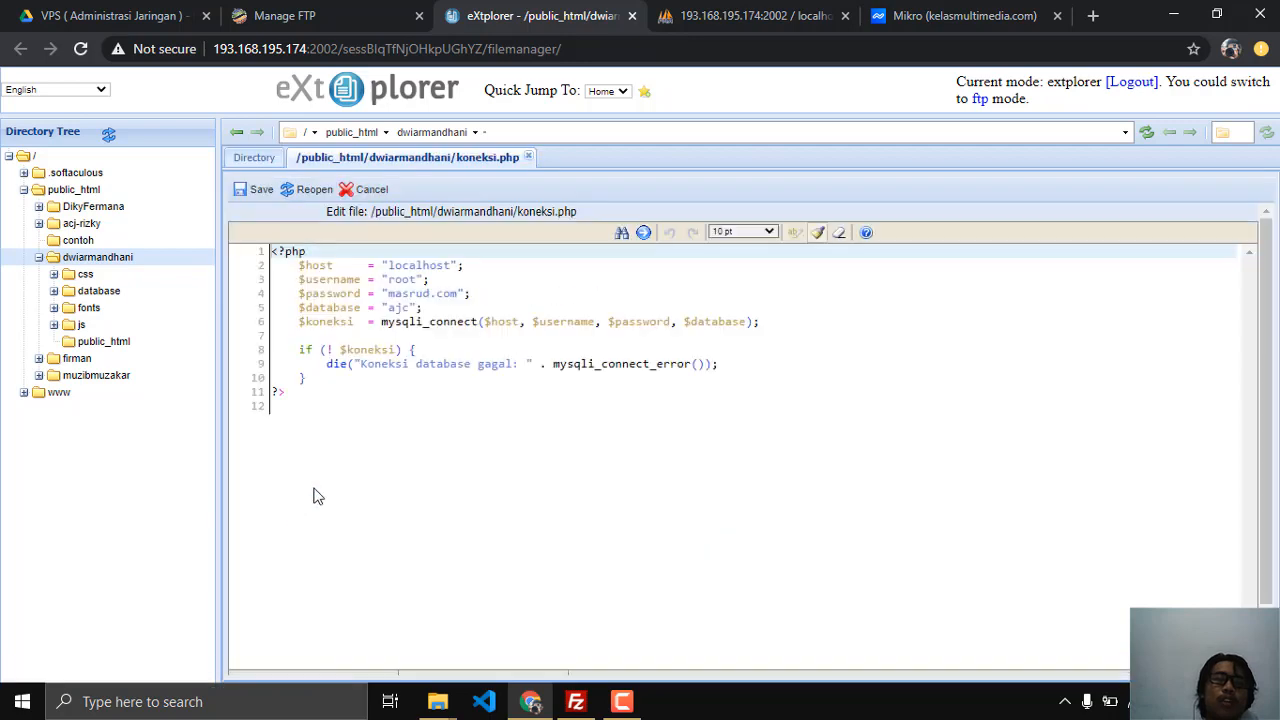
In koneksi.php set username to dwi, enter the new password, set database to dwi, and save
left_click(417, 279)
key("shift+Left")
key("shift+Left")
key("shift+Left")
key("shift+Left")
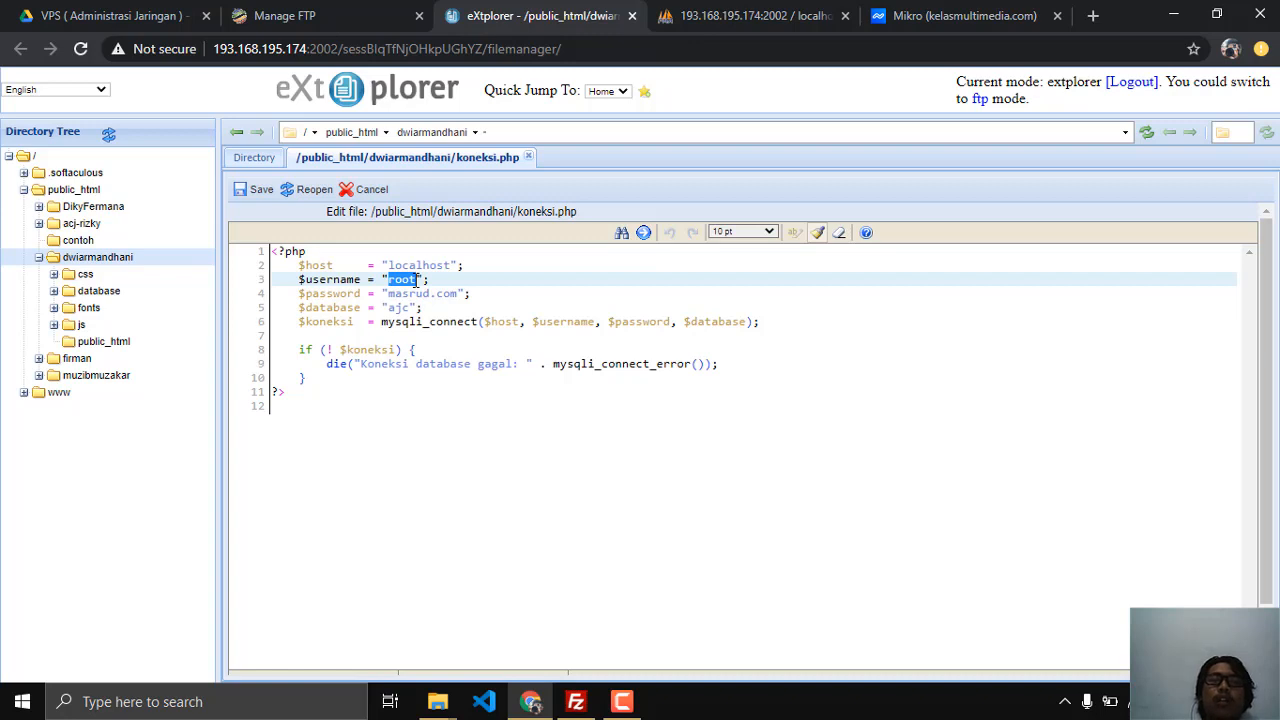
key("Down")
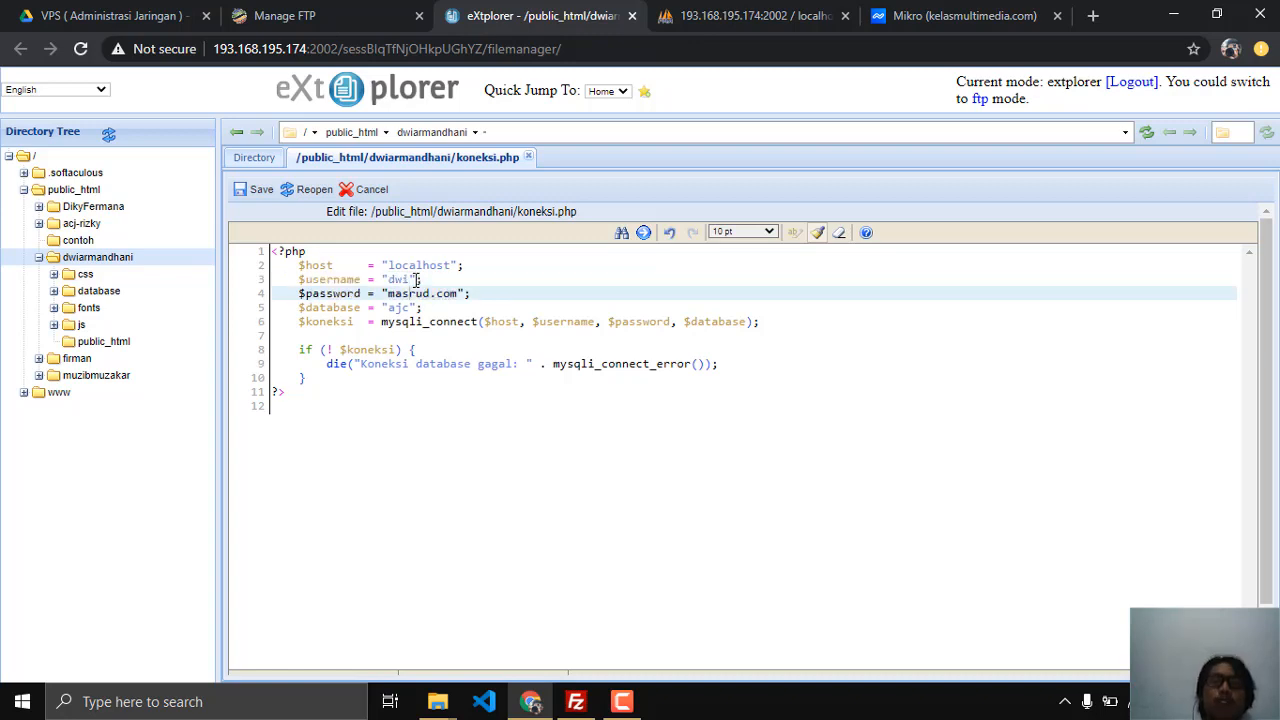
key("shift+Right")
key("shift+Right")
key("shift+Right")
key("shift+Right")
key("shift+Right")
key("shift+Right")
key("shift+Right")
key("shift+Right")
key("shift+Right")
key("shift+Right")
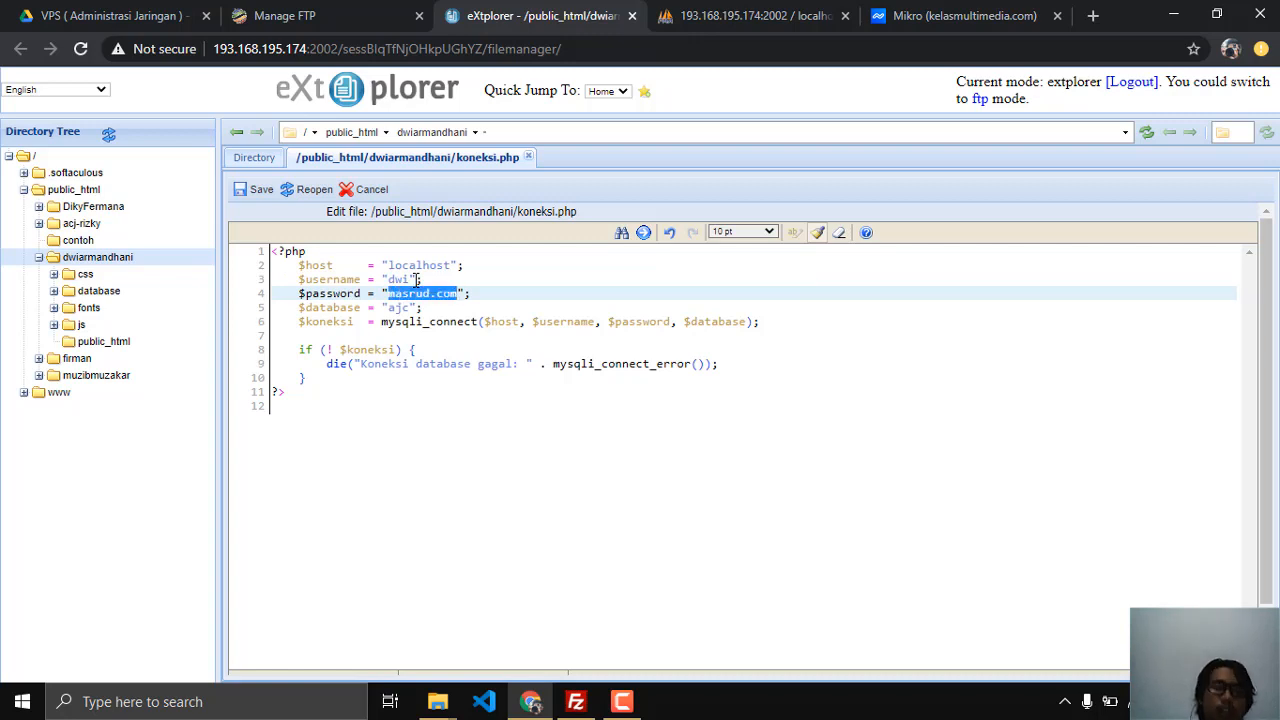
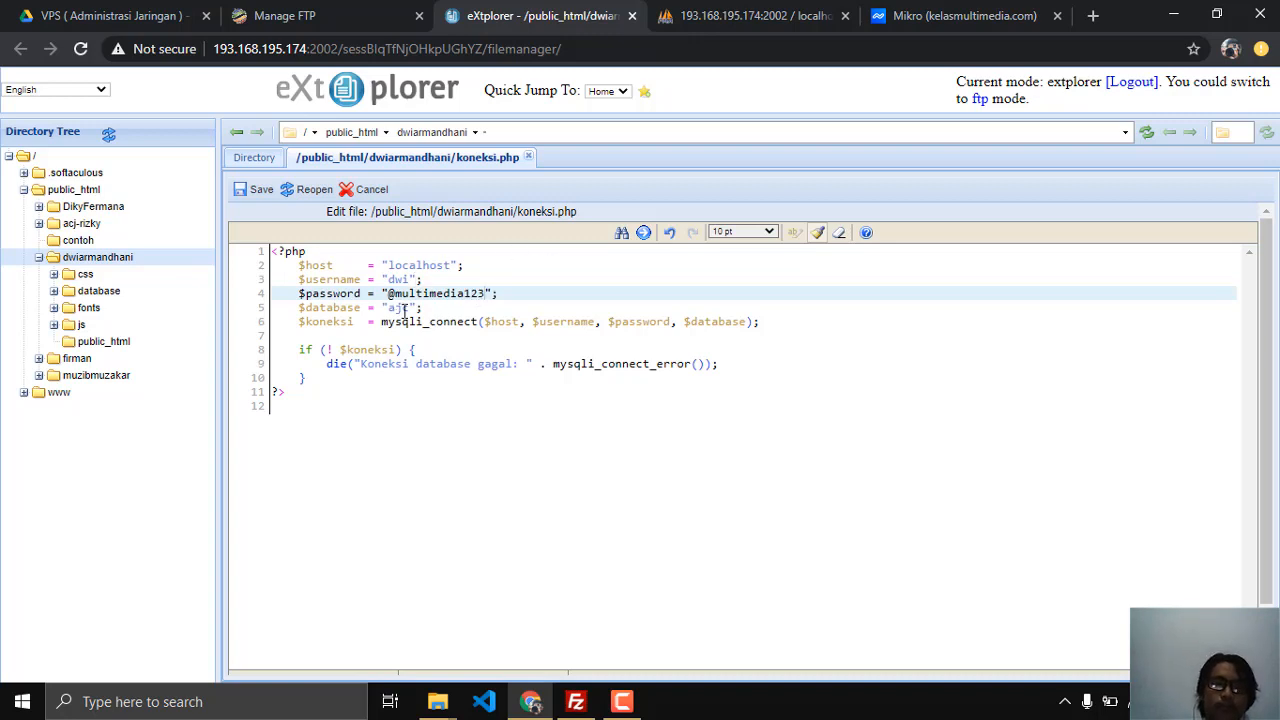
left_click(404, 310)
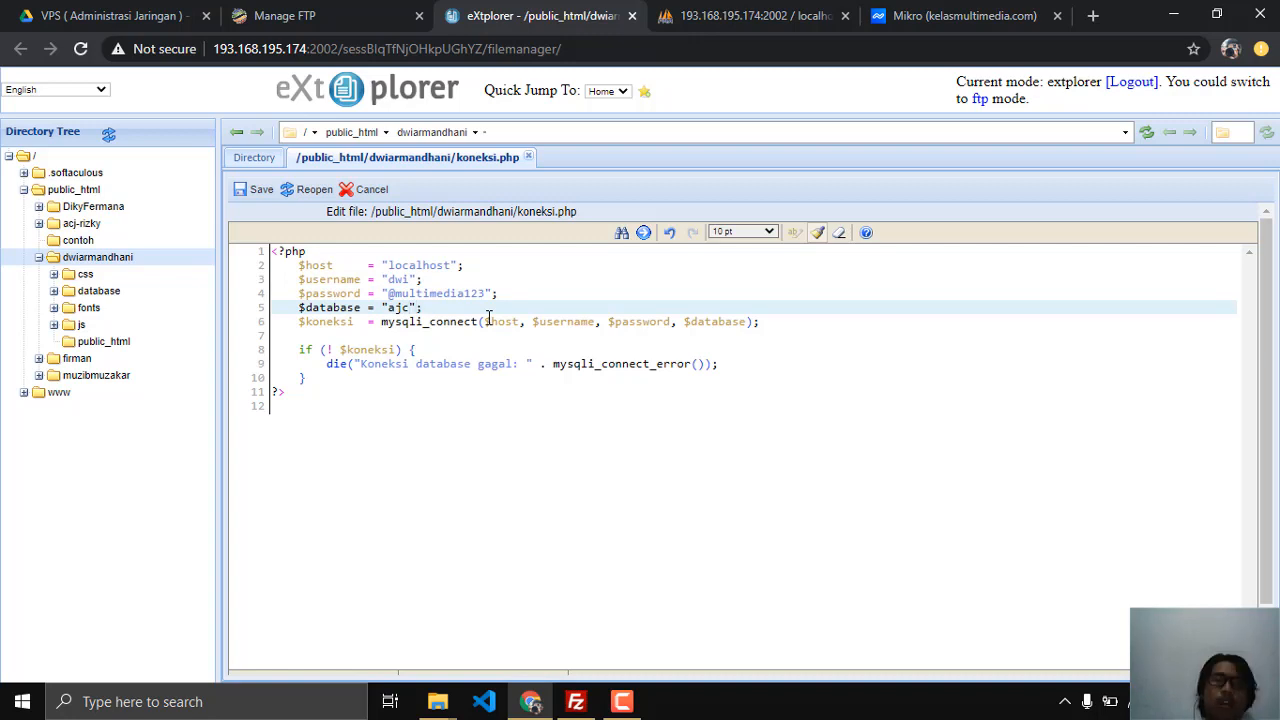
key("shift+Left")
key("shift+Left")
key("shift+Left")
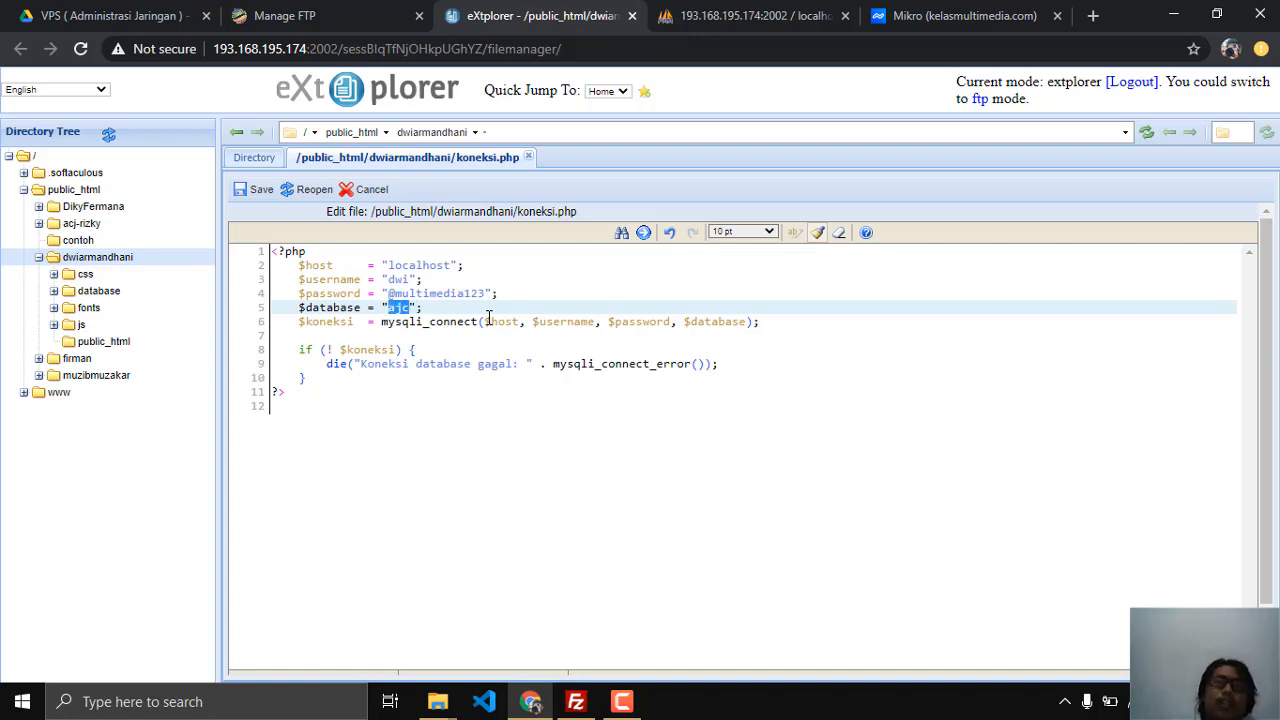
type("dwi")
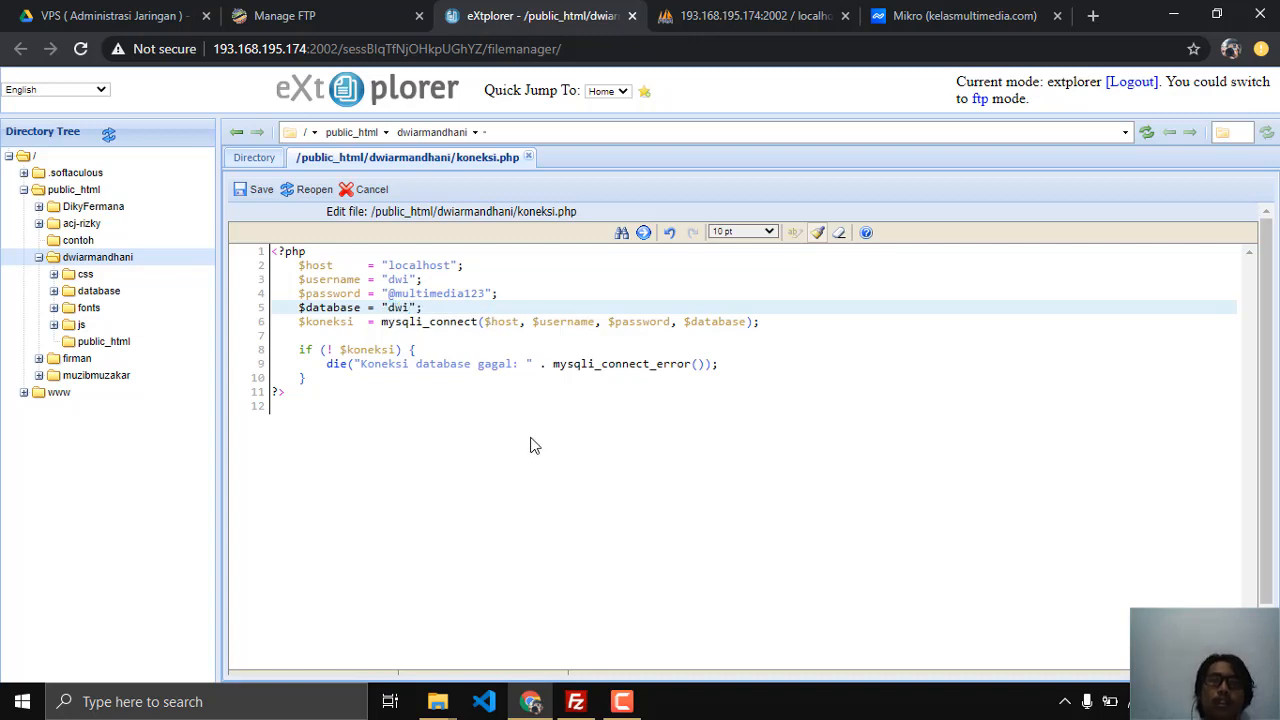
left_click(245, 195)
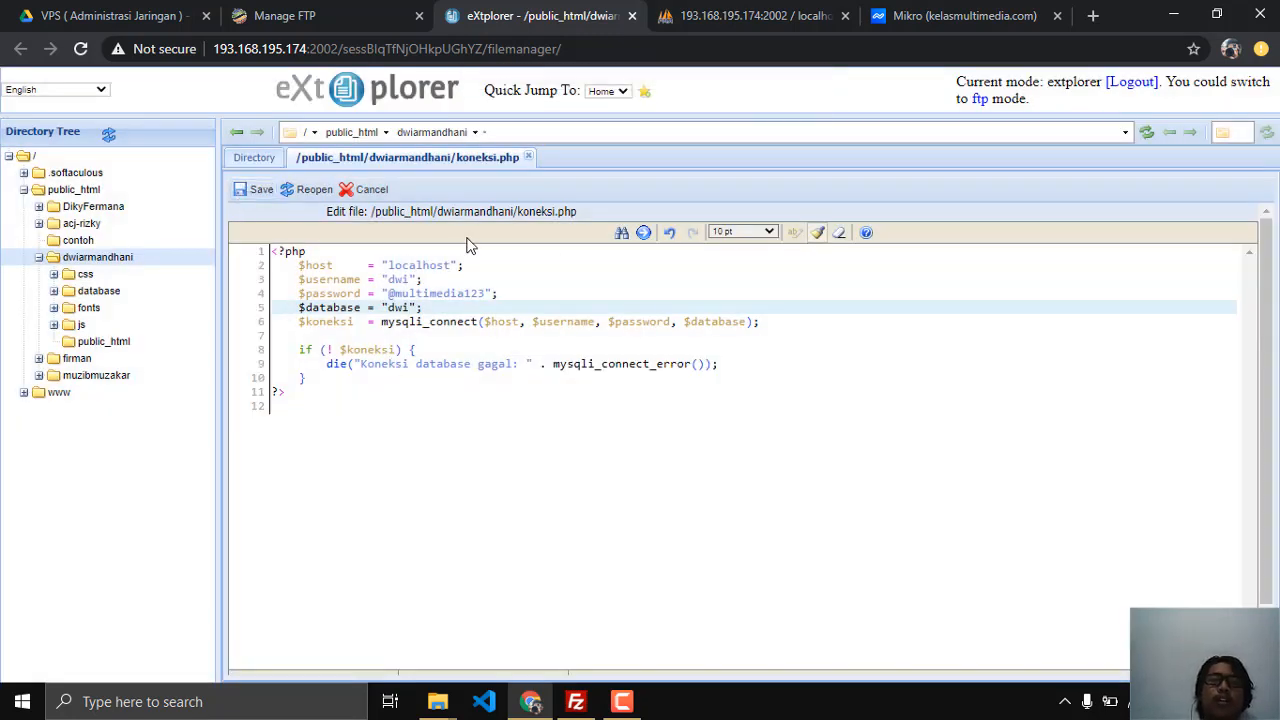
Close the koneksi.php editor and return to Webuzo's Manage FTP page
left_click(529, 160)
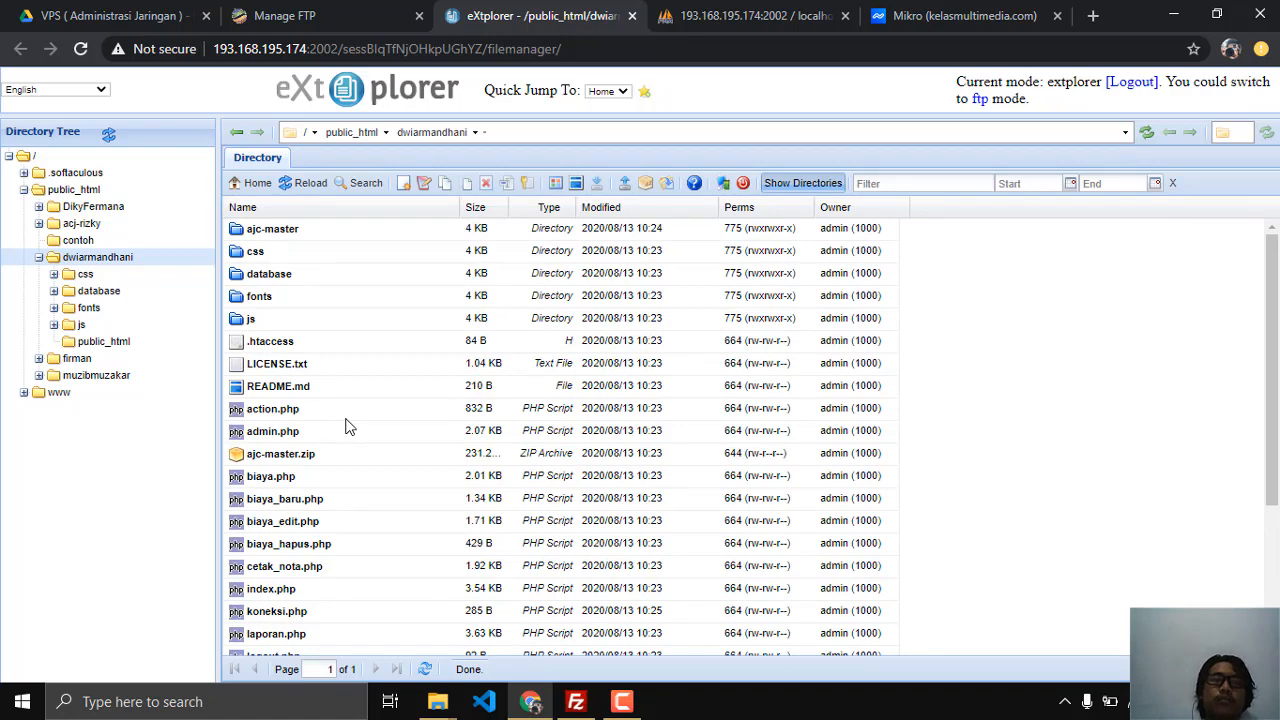
left_click(336, 20)
left_click(540, 14)
left_click(336, 14)
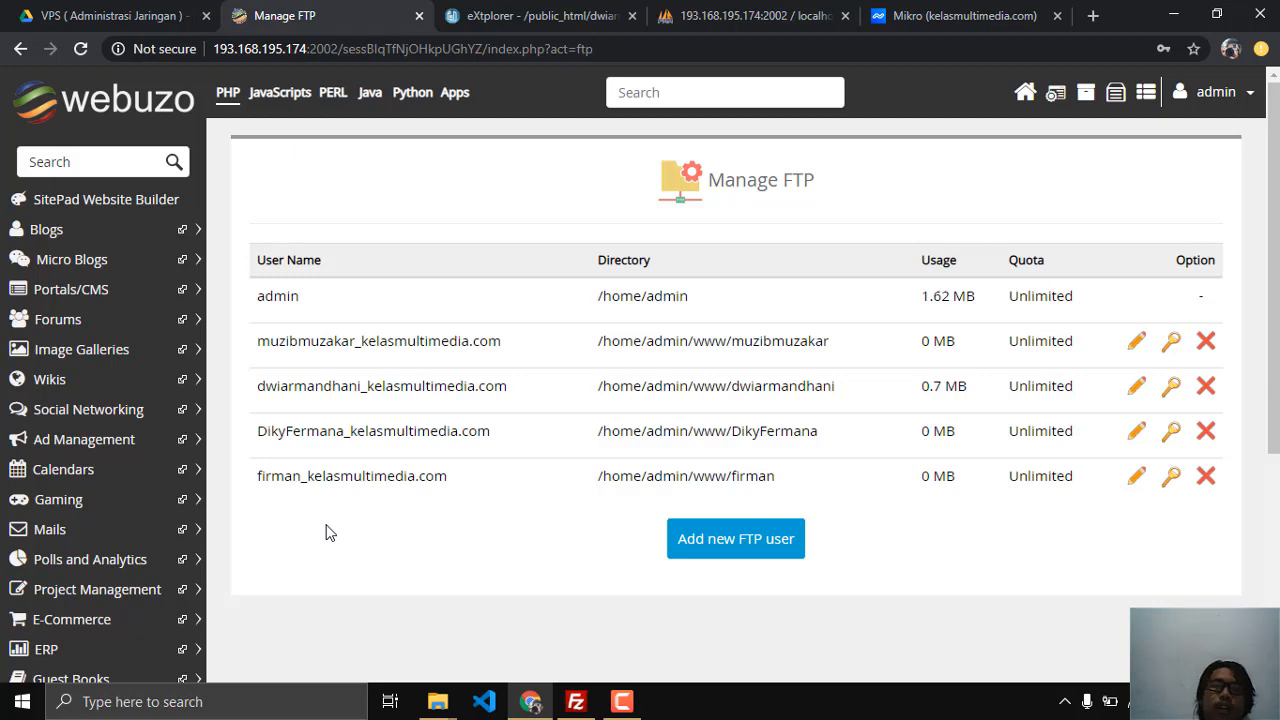
Check FileZilla's quickconnect host and username, then show the Niagahoster VPS page in the browser
left_click(589, 709)
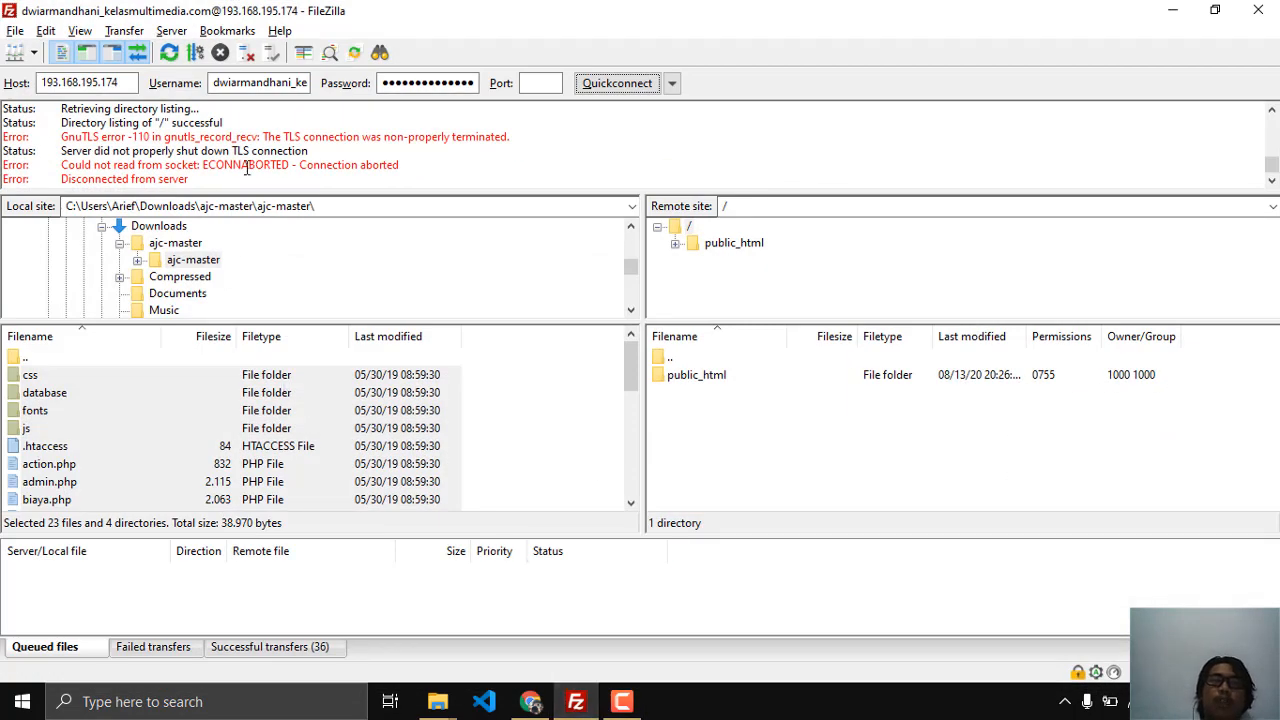
left_click(129, 83)
left_click(232, 85)
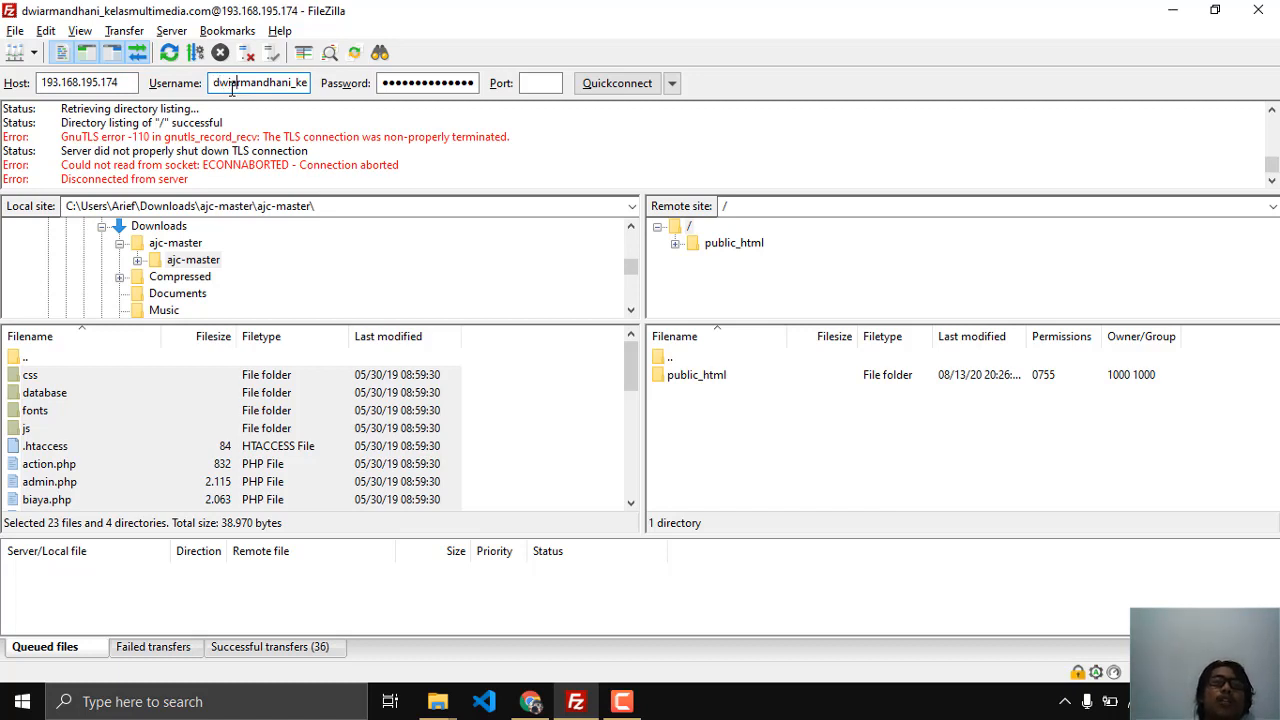
key("Right")
key("Right")
key("Right")
key("Right")
key("Right")
key("Right")
key("Right")
key("Right")
key("Right")
key("Right")
key("Right")
key("Right")
key("Right")
key("Right")
key("Right")
key("Right")
key("Right")
key("Right")
key("Right")
key("Right")
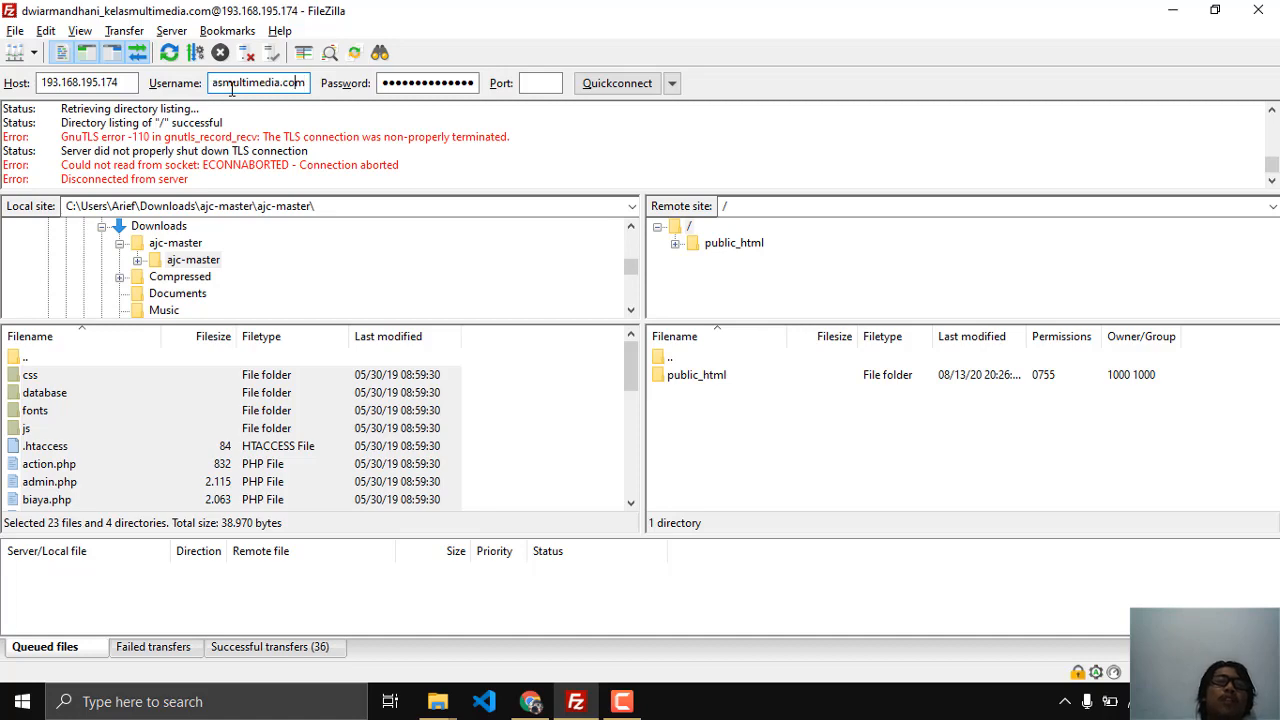
key("Left")
key("Left")
key("Left")
key("Left")
key("Left")
key("Left")
key("Left")
key("Left")
key("Left")
key("Left")
key("Left")
key("Left")
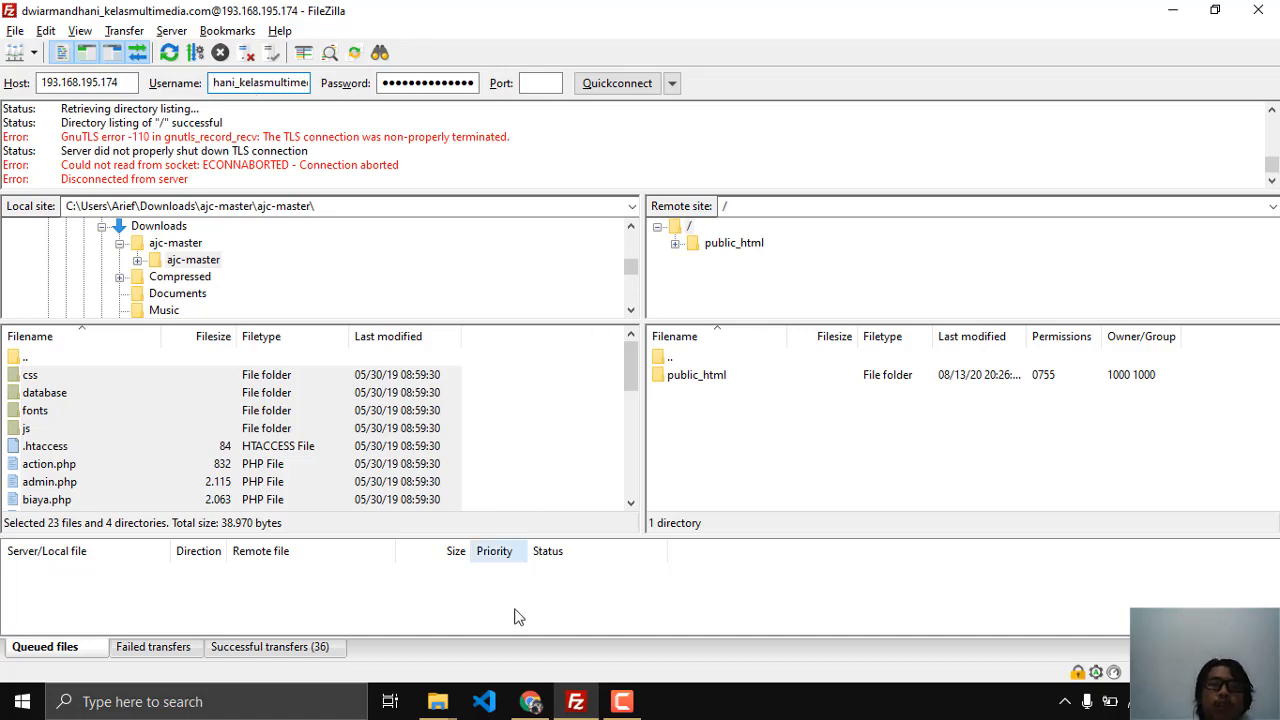
left_click(530, 701)
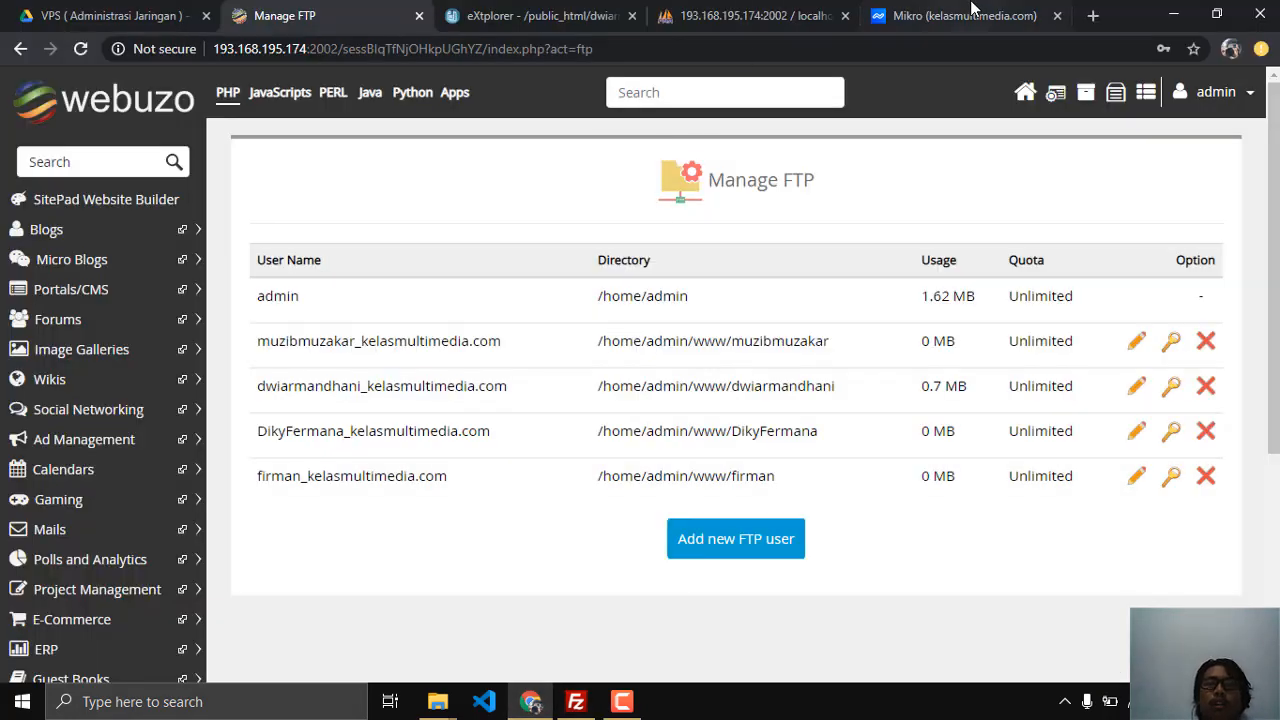
left_click(1010, 14)
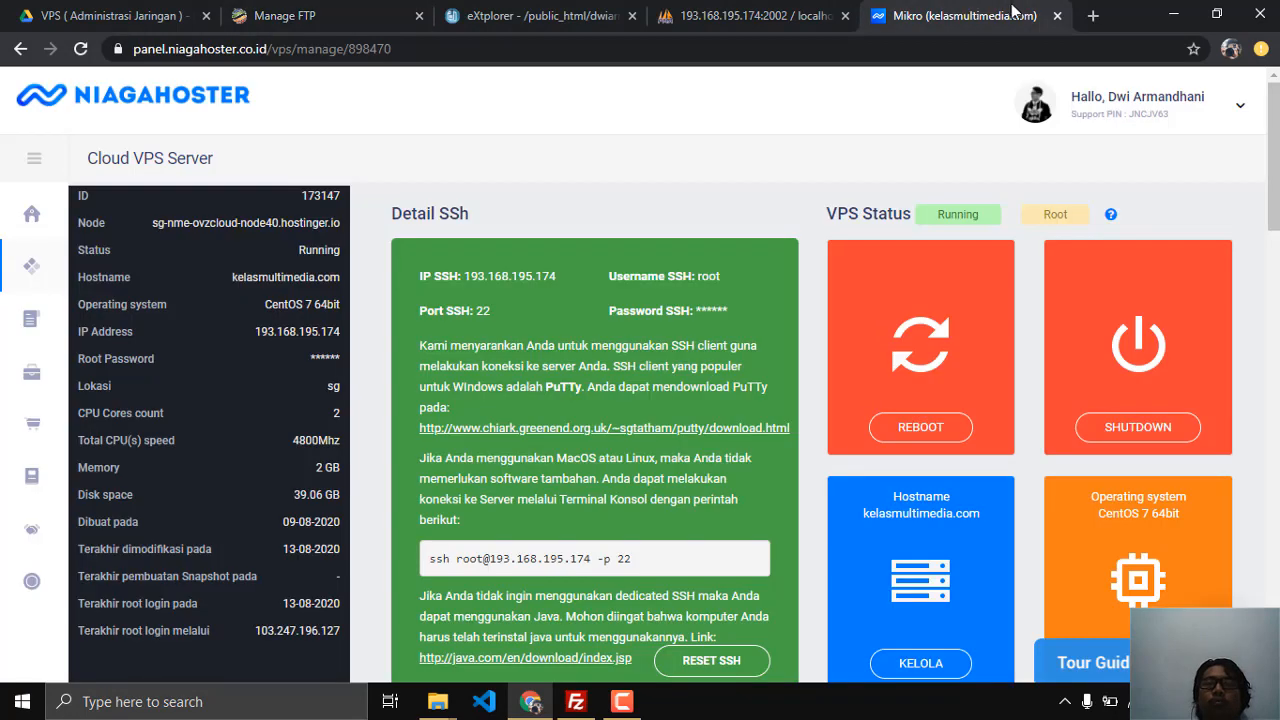
In a new tab, go to filezilla-project.org's FileZilla Client download page, then return to FileZilla
left_click(1091, 20)
type("file")
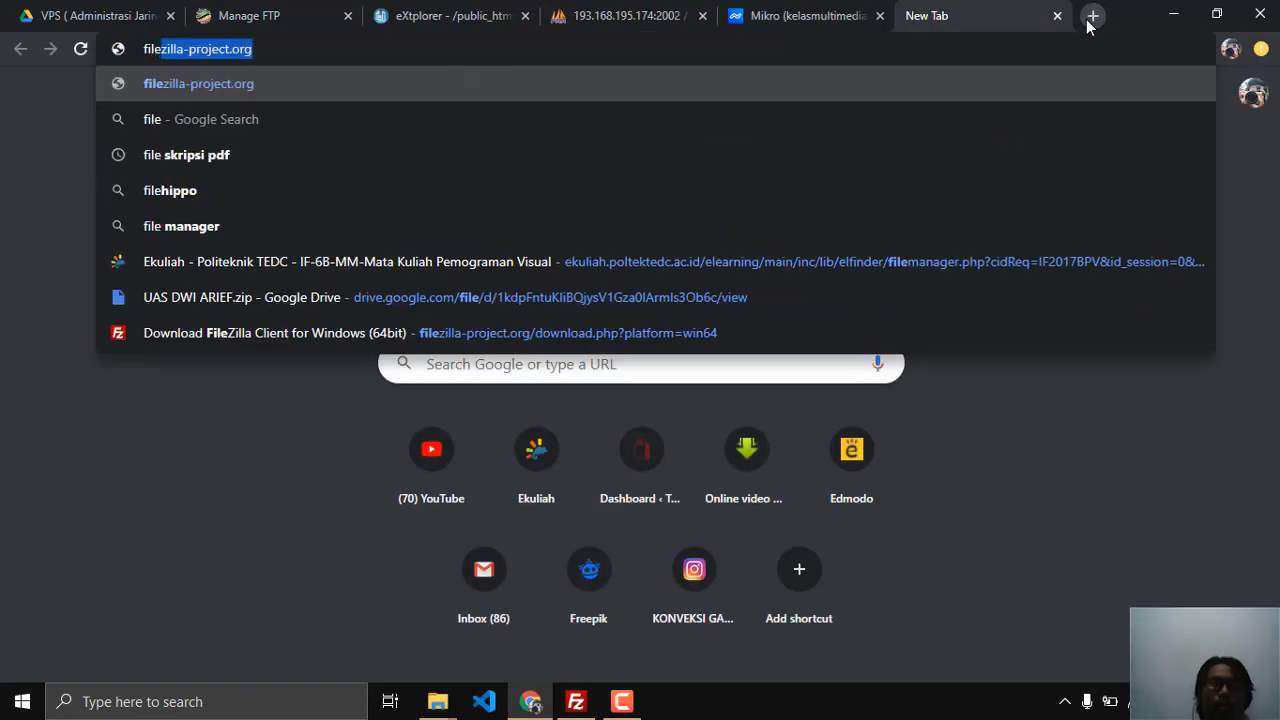
key("Return")
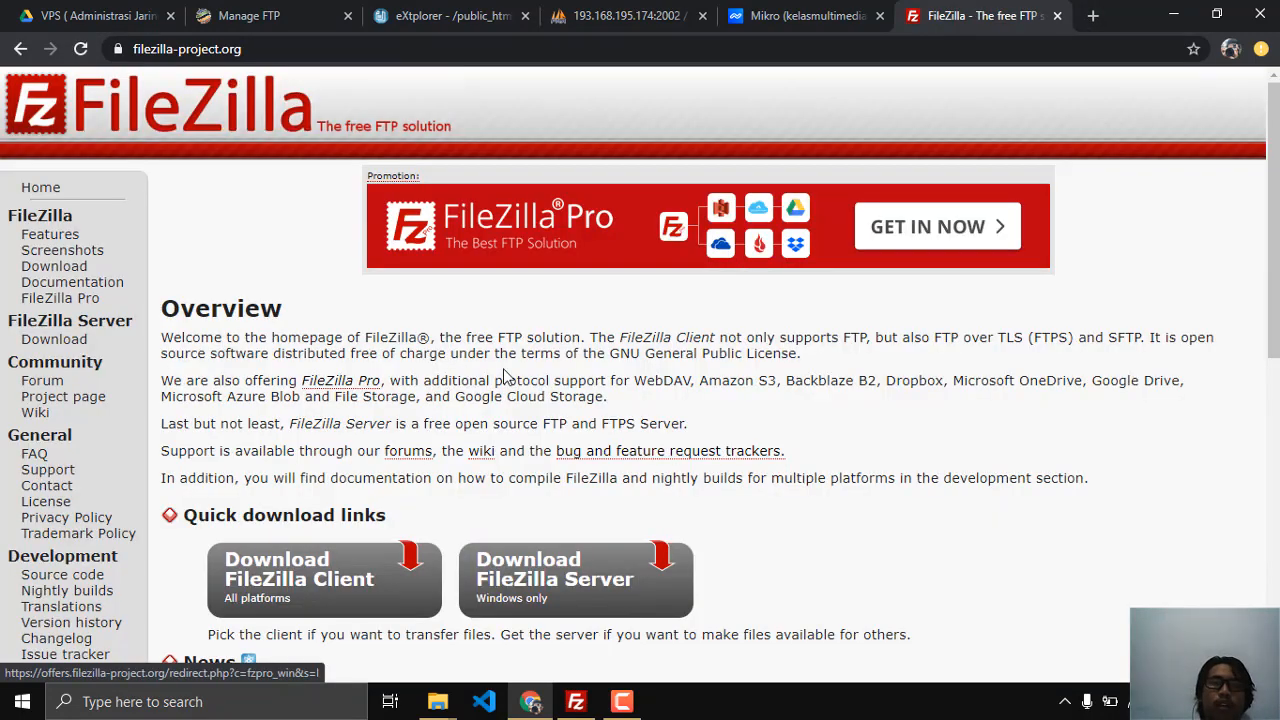
left_click(362, 586)
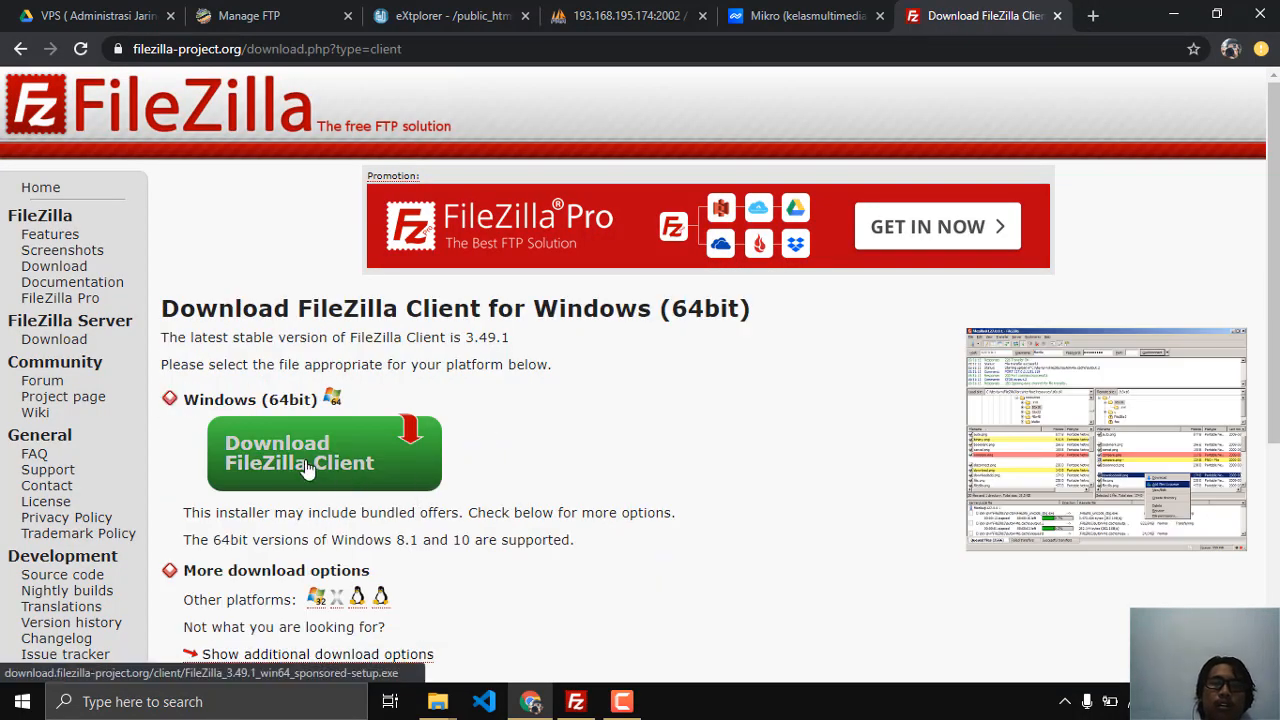
left_click(307, 469)
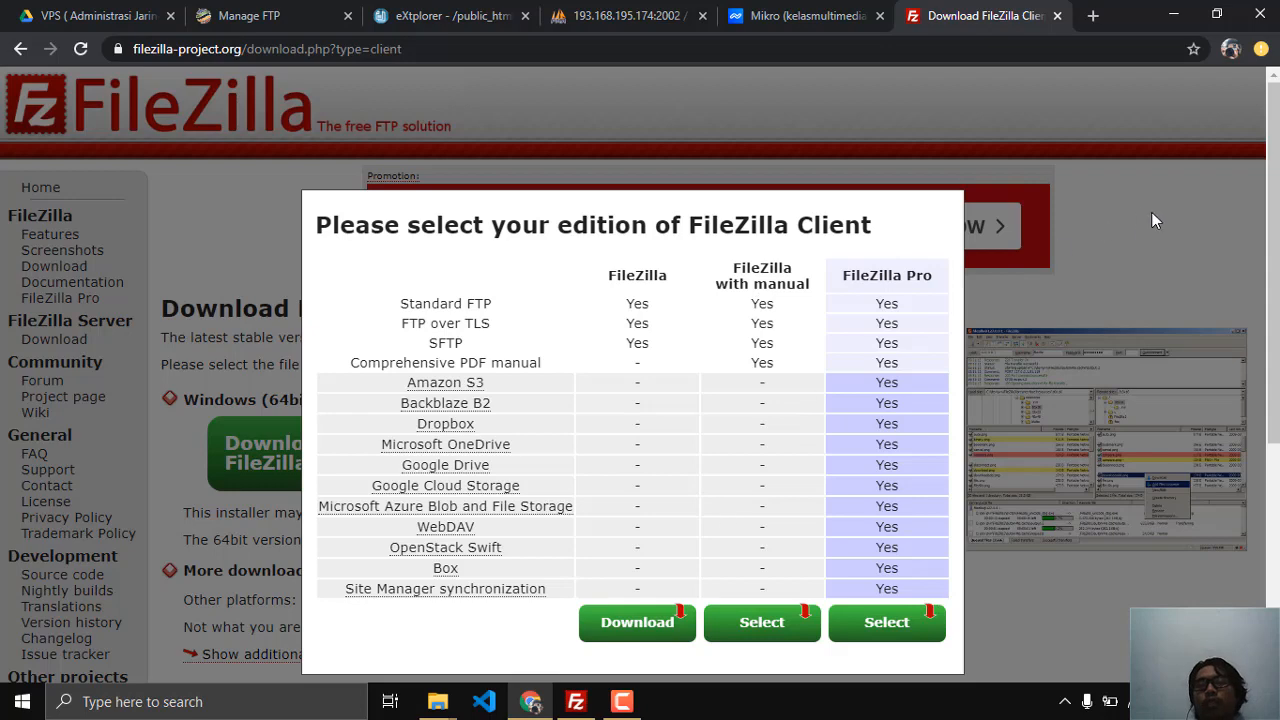
left_click(1067, 238)
left_click(575, 701)
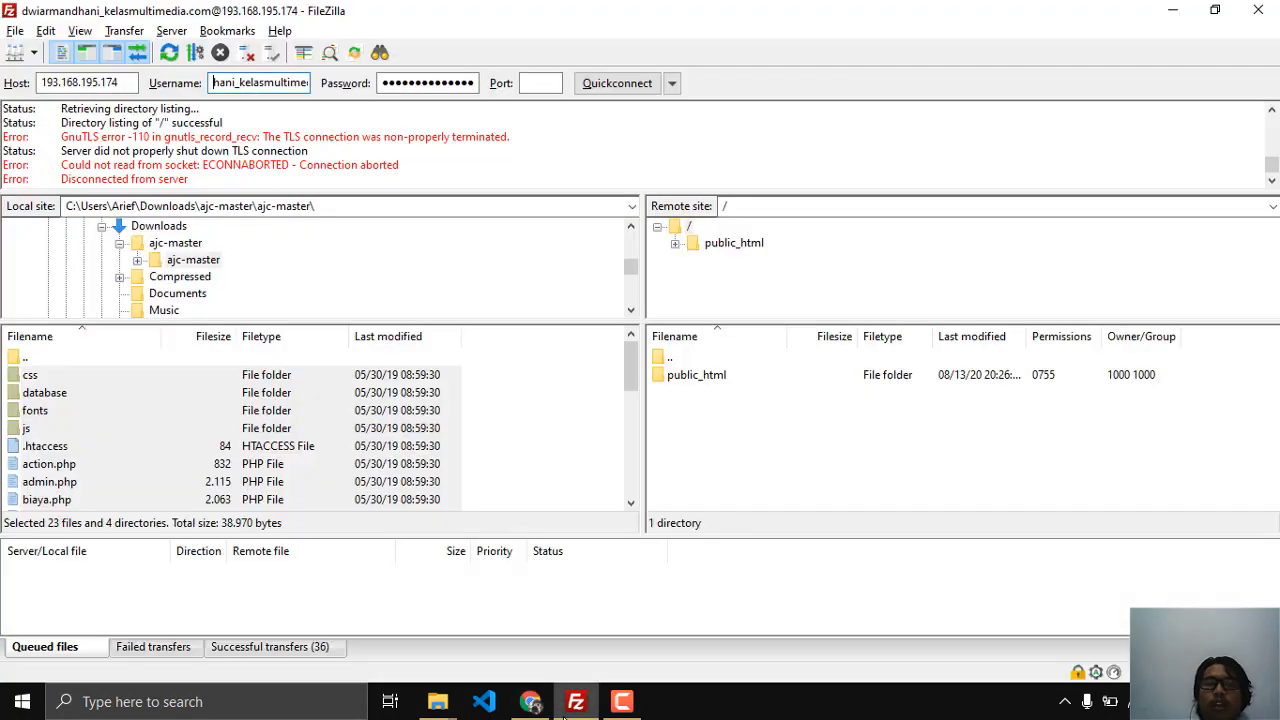
Clear the old host, username and password from FileZilla's quickconnect bar
left_click(128, 82)
key("ctrl+a")
key("BackSpace")
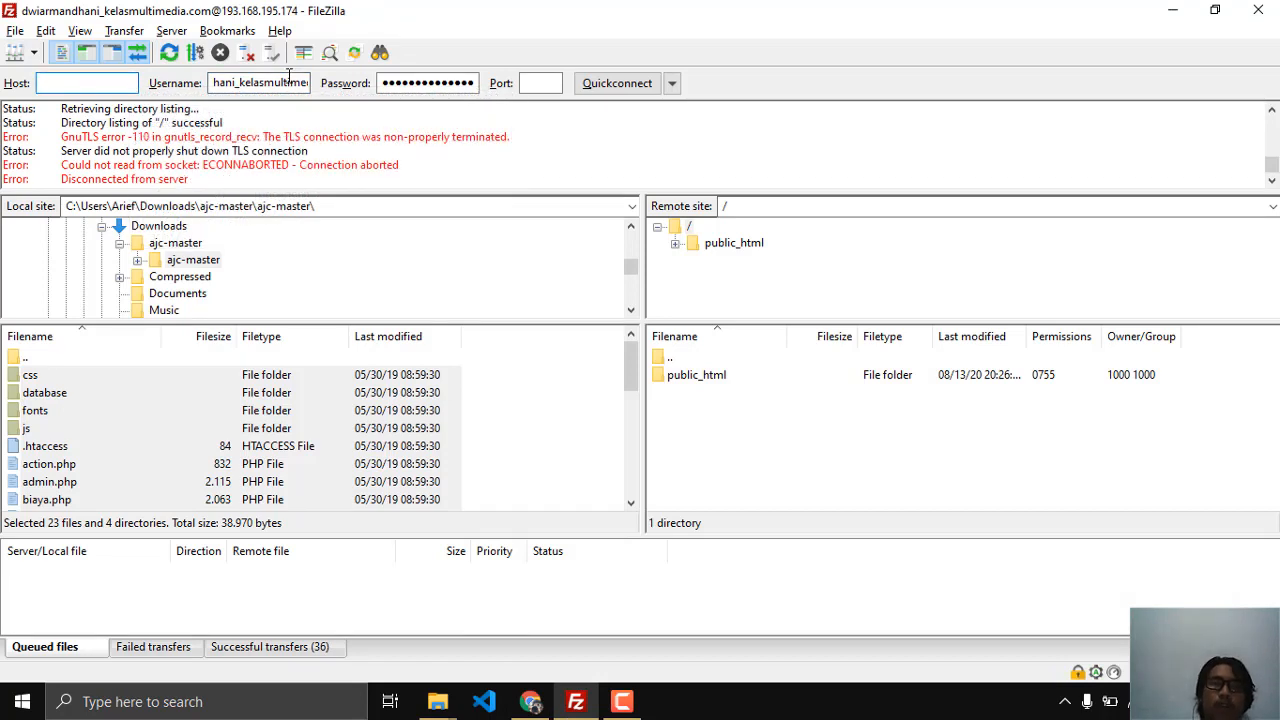
left_click(290, 80)
key("ctrl+a")
key("BackSpace")
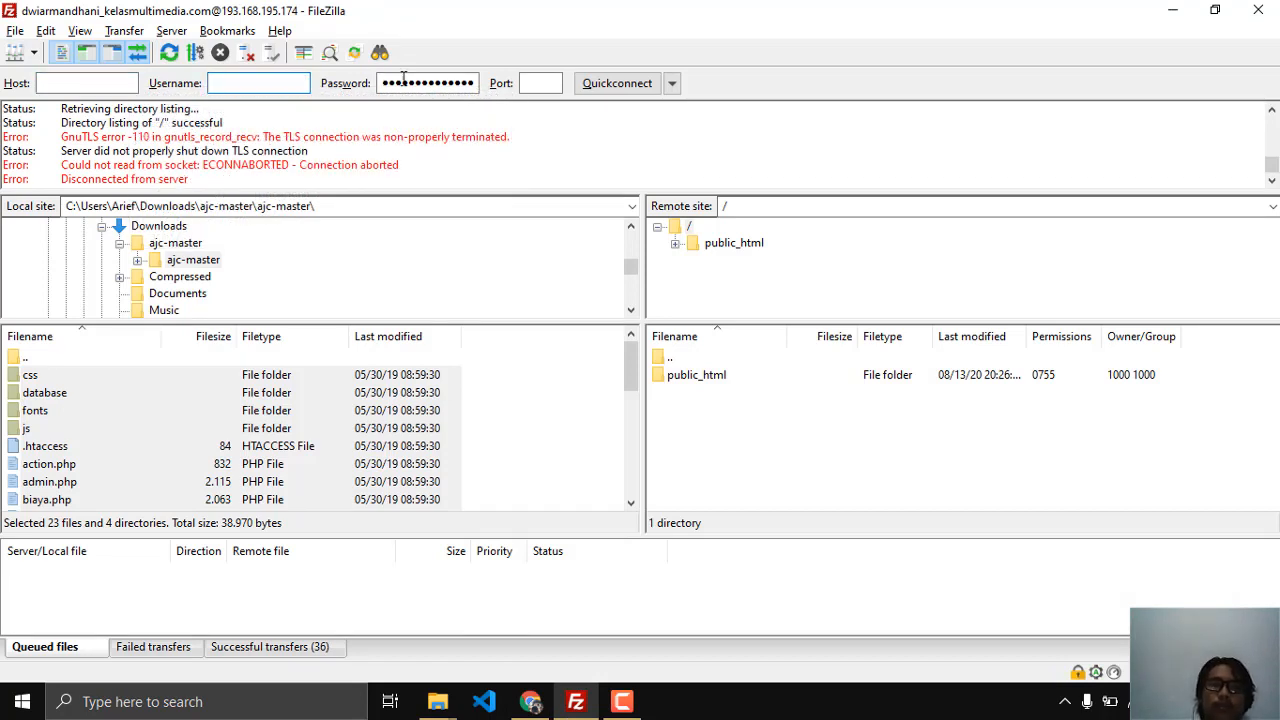
key("ctrl+z")
key("BackSpace")
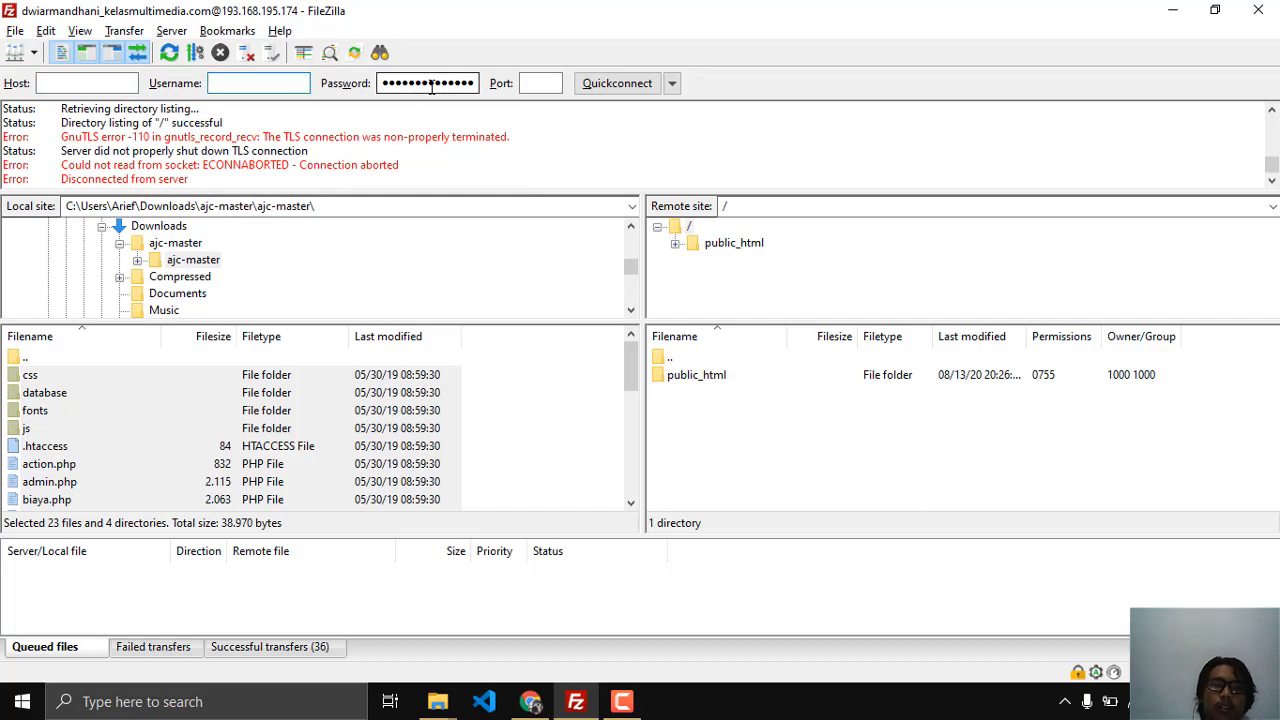
left_click(431, 87)
key("ctrl+a")
key("BackSpace")
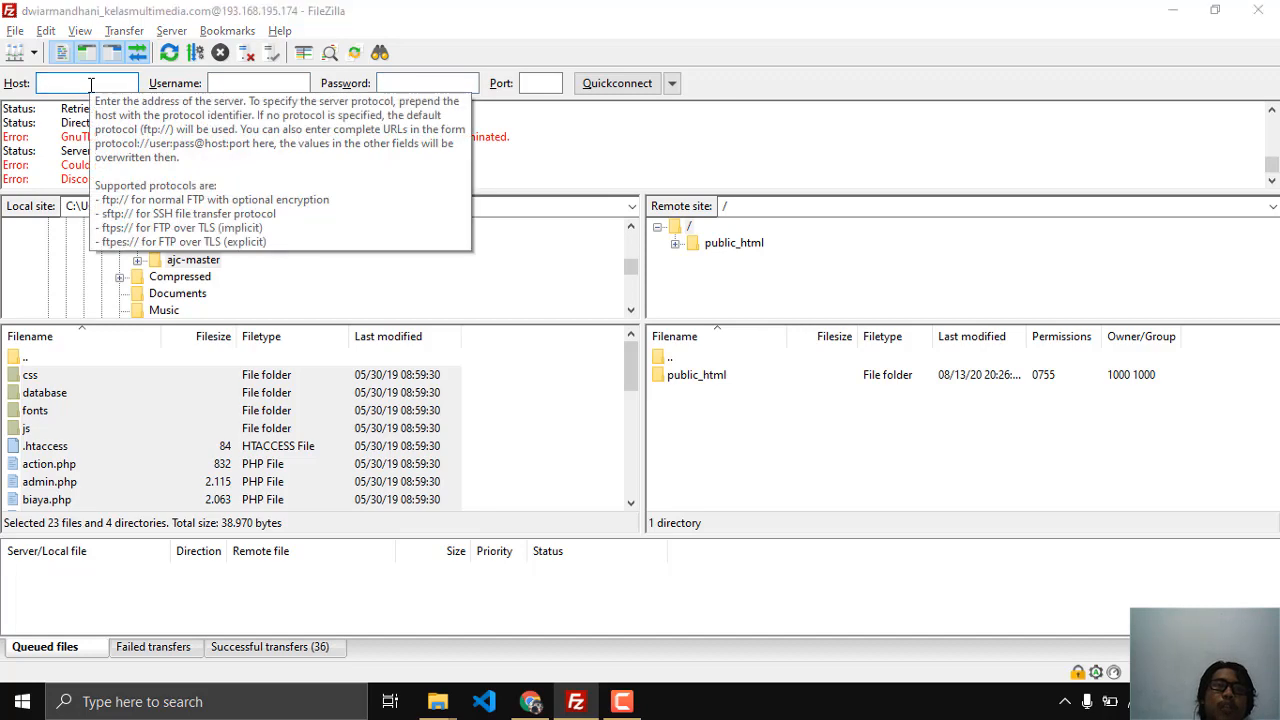
Copy IP 193.168.195.174 from the Niagahoster page as host, enter username admin and the password
key("alt+Tab")
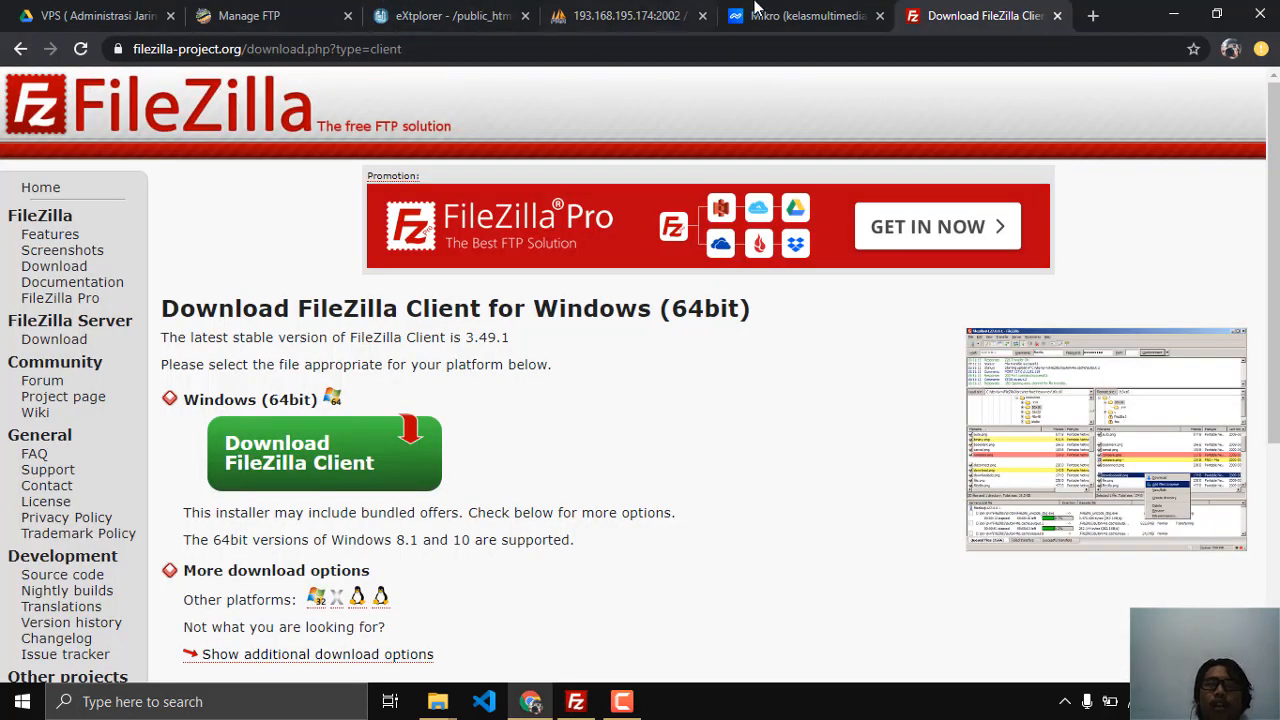
left_click(759, 13)
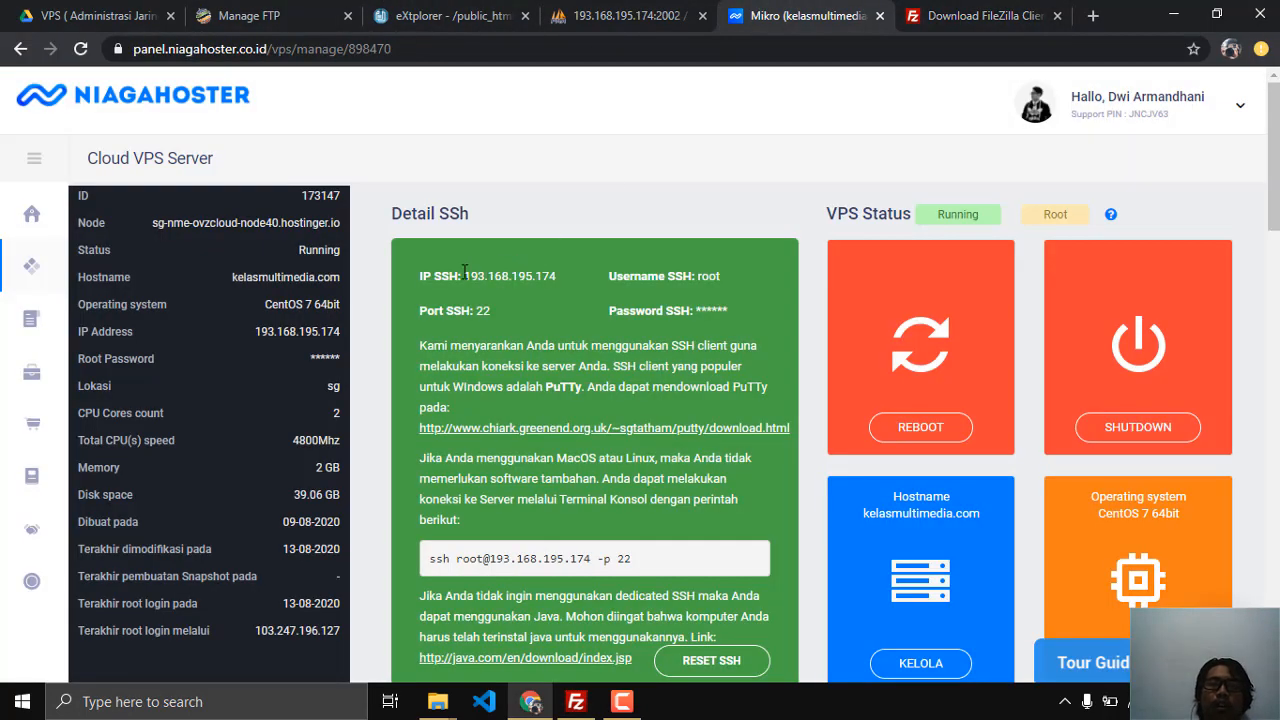
left_click_drag(467, 277, 568, 265)
key("ctrl+c")
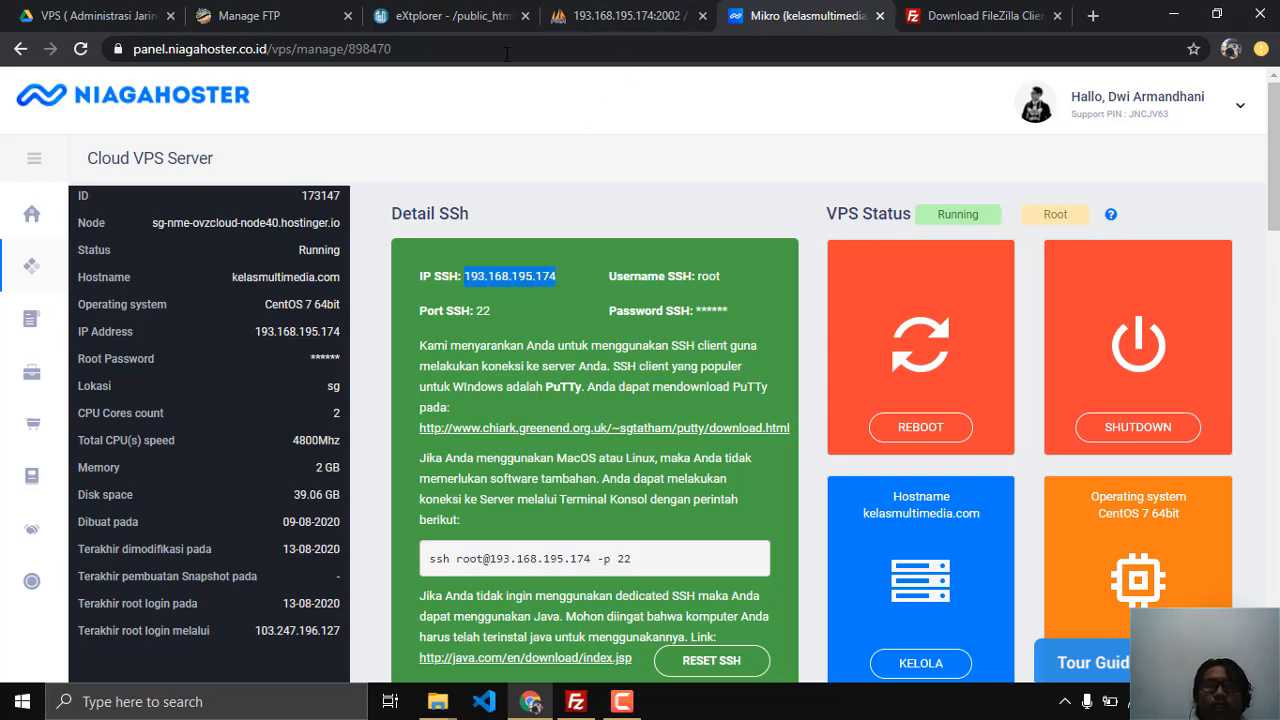
left_click(577, 698)
key("ctrl+v")
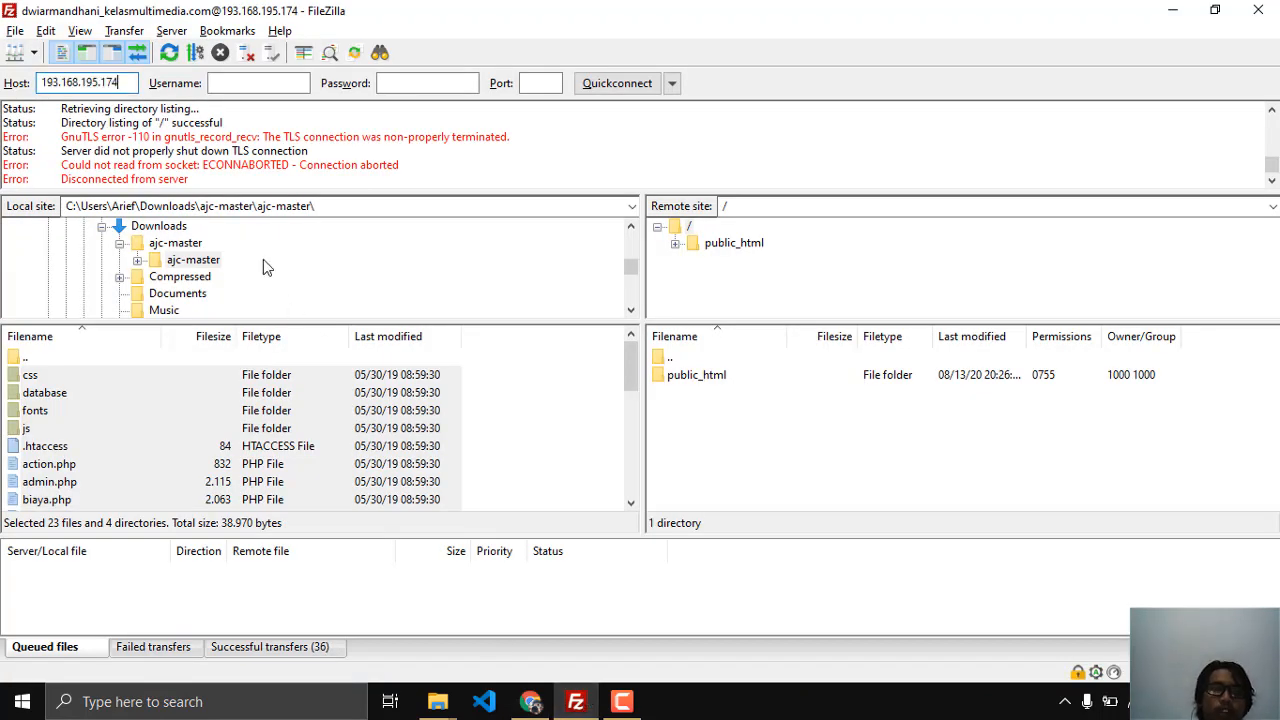
key("Tab")
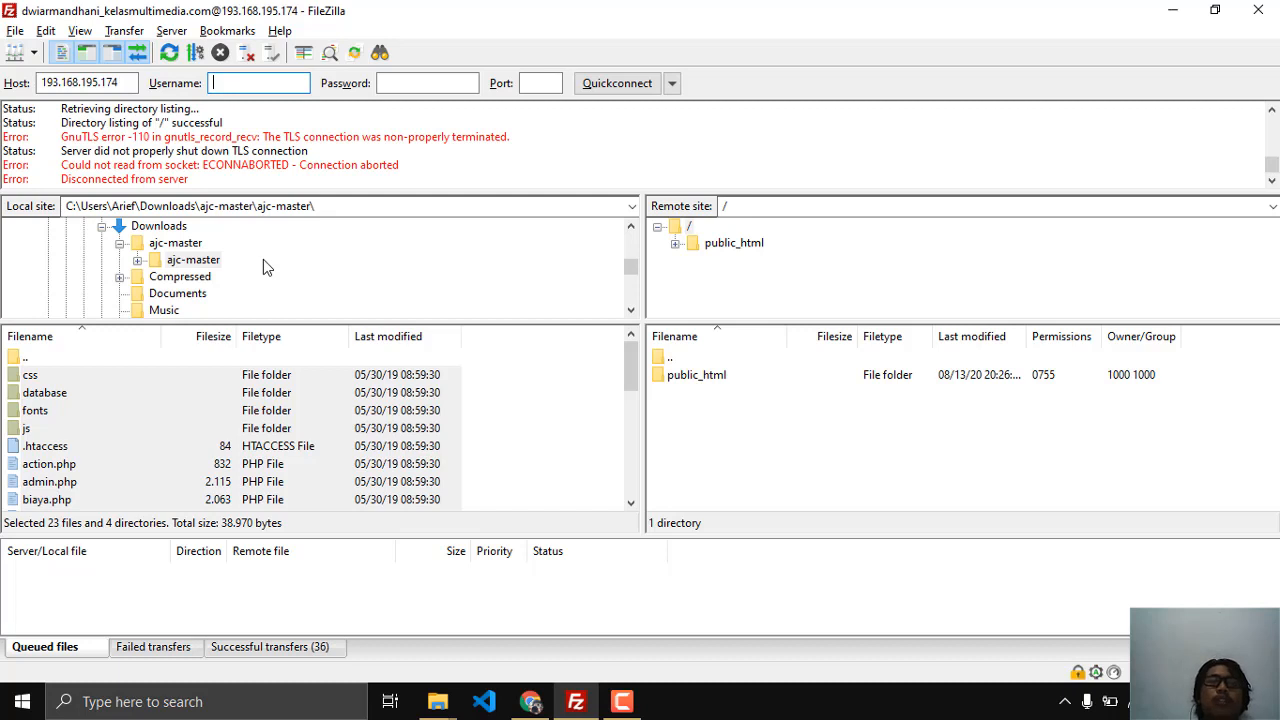
type("admin")
key("Tab")
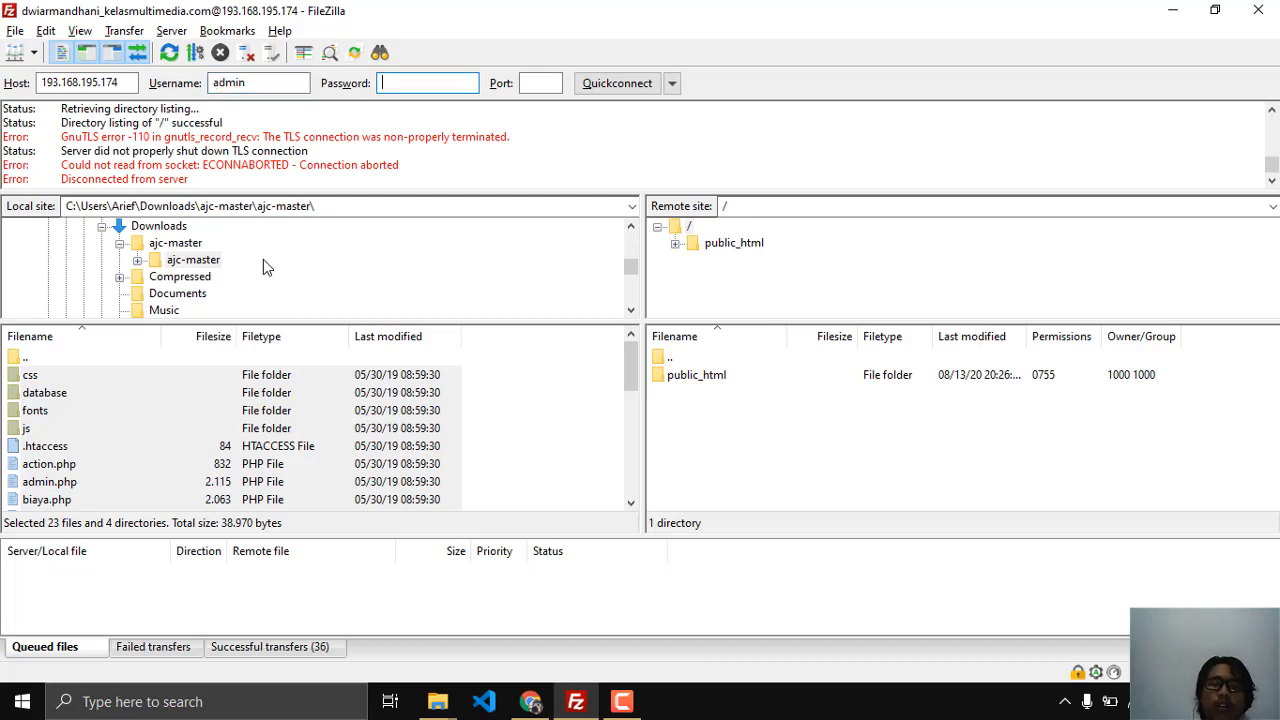
type("••••••••••")
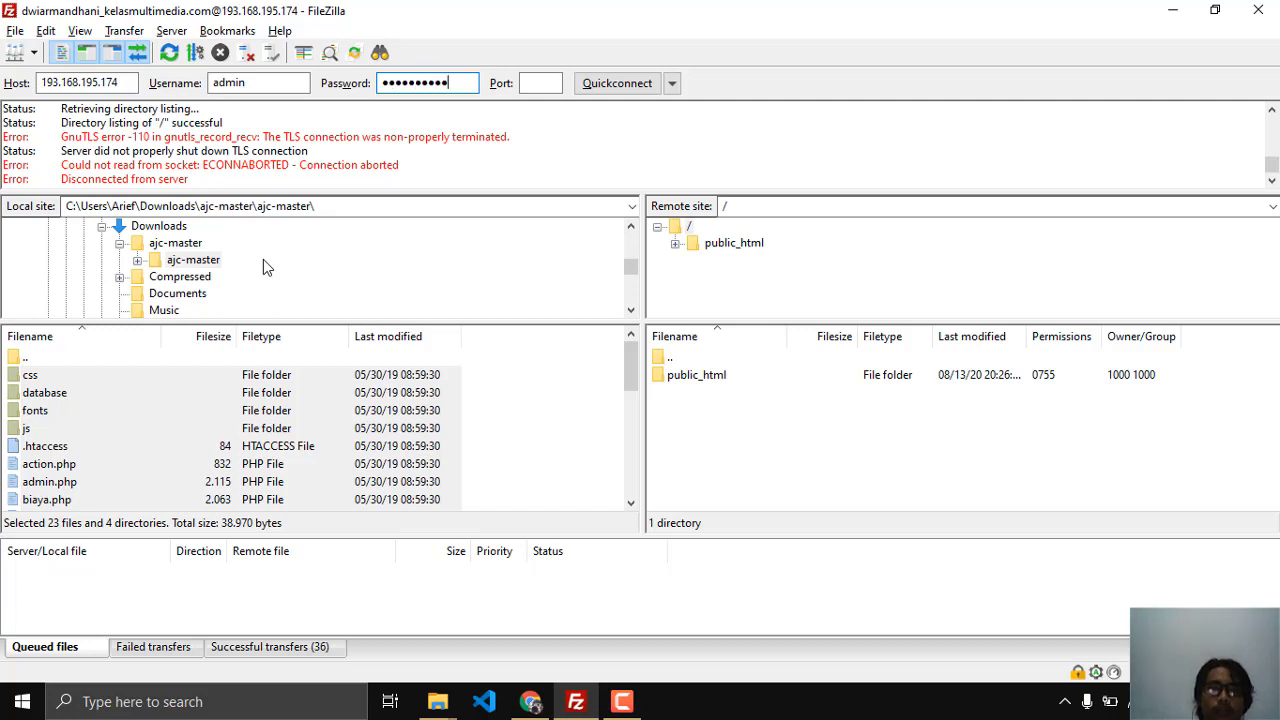
Quickconnect to 193.168.195.174, aborting the previous connection and trusting the server certificate
left_click(641, 84)
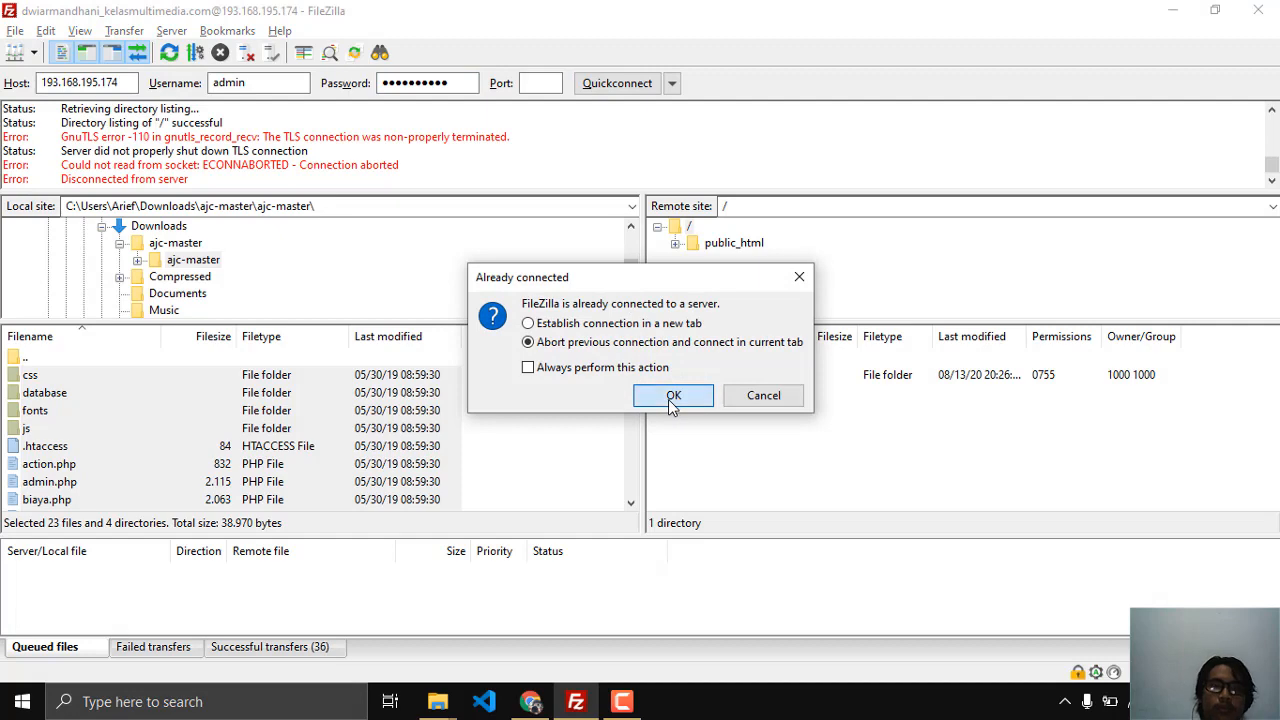
left_click(673, 397)
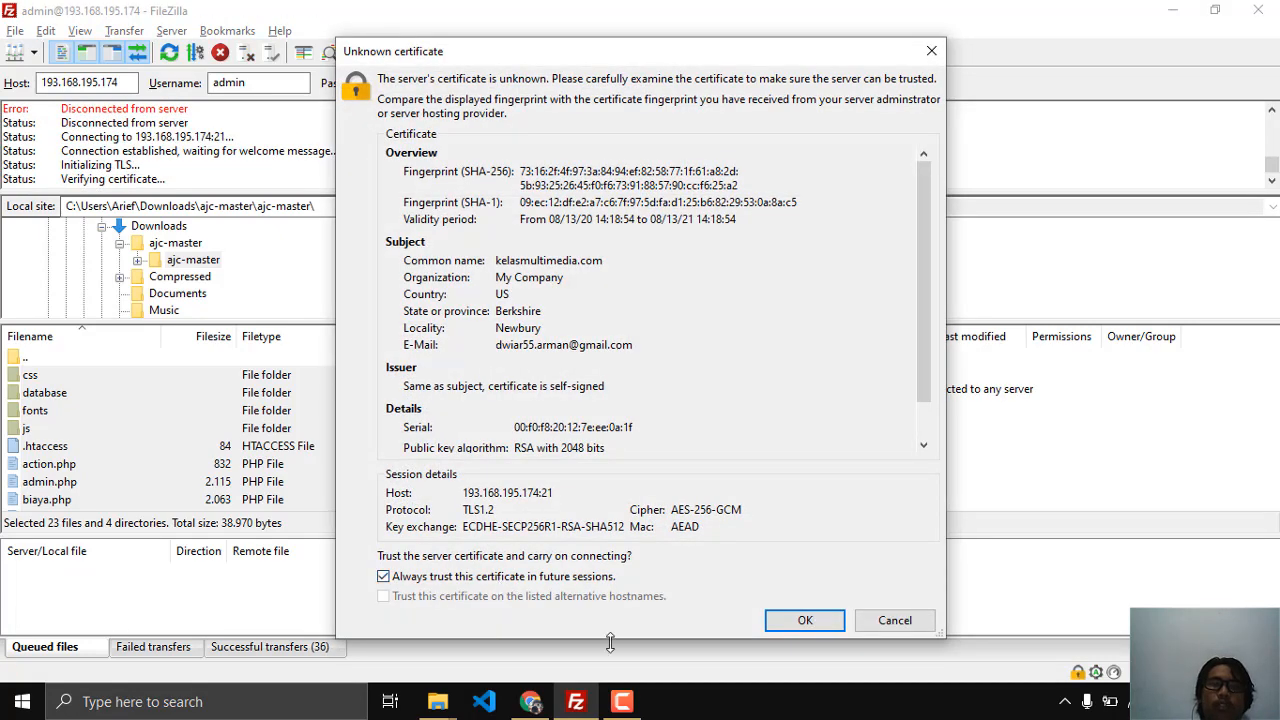
left_click(805, 620)
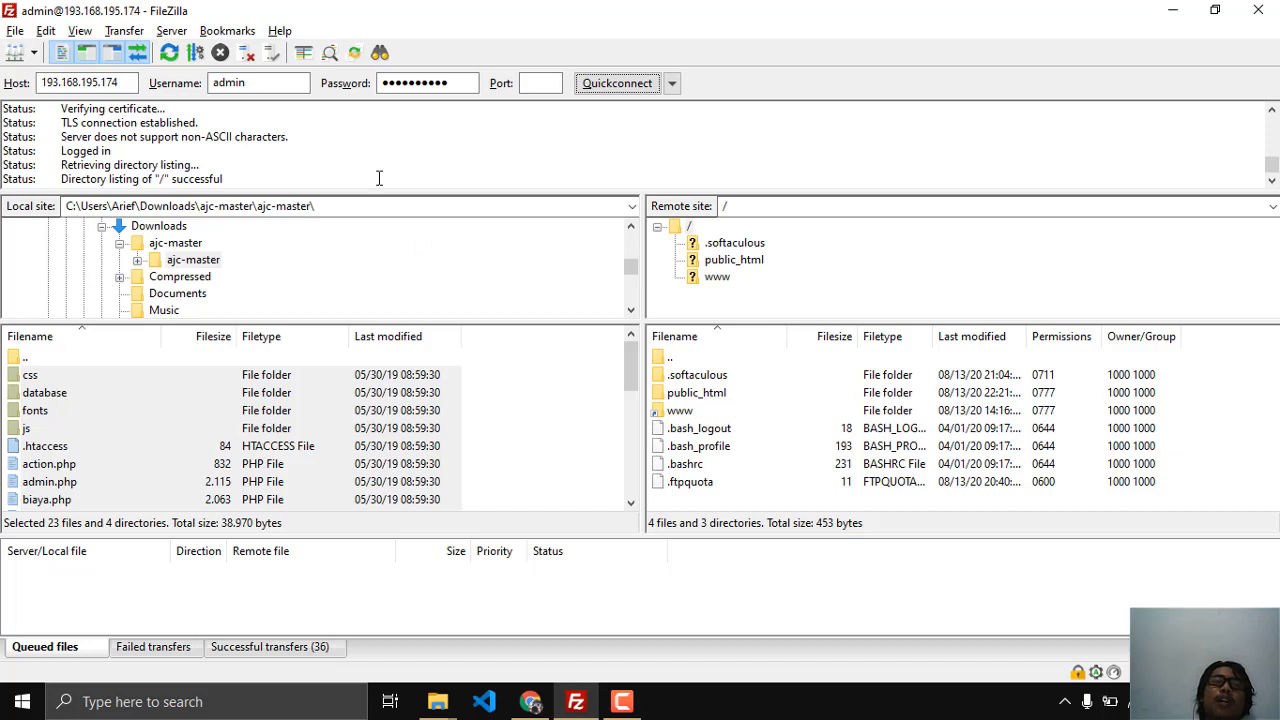
Select the remote public_html folder and the local ajc-master folder
left_click(786, 428)
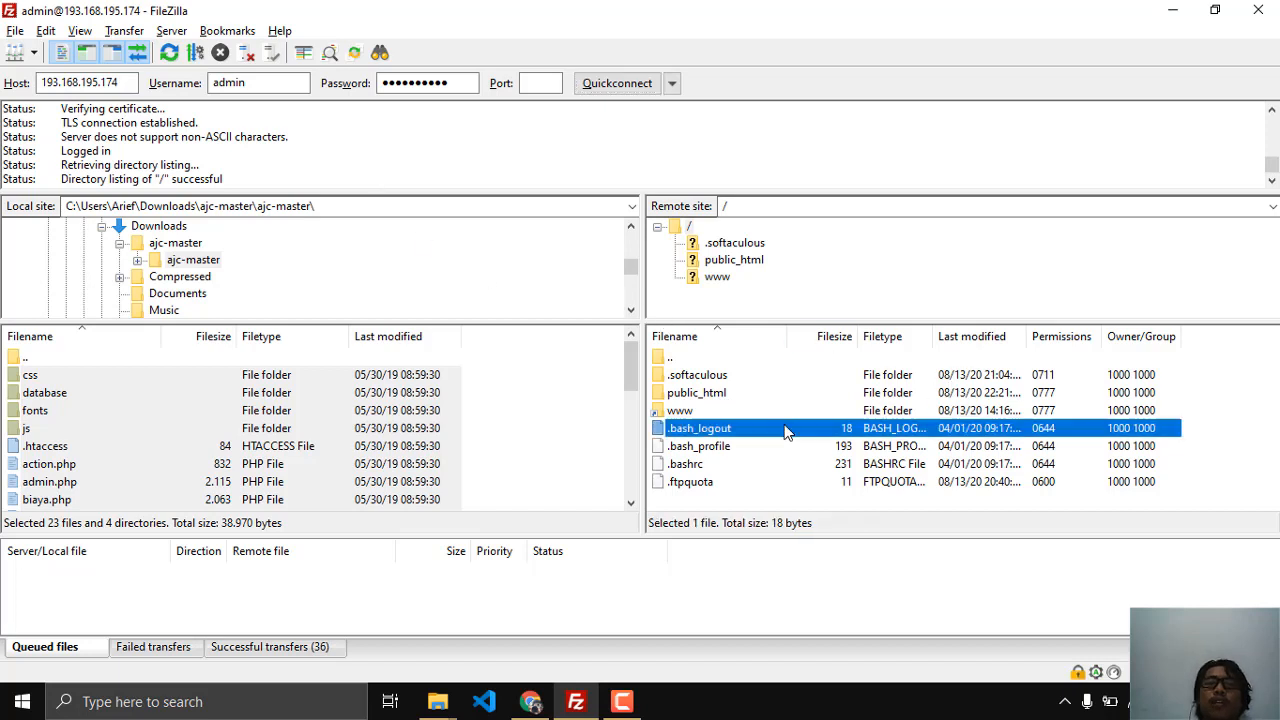
left_click(838, 308)
left_click(797, 393)
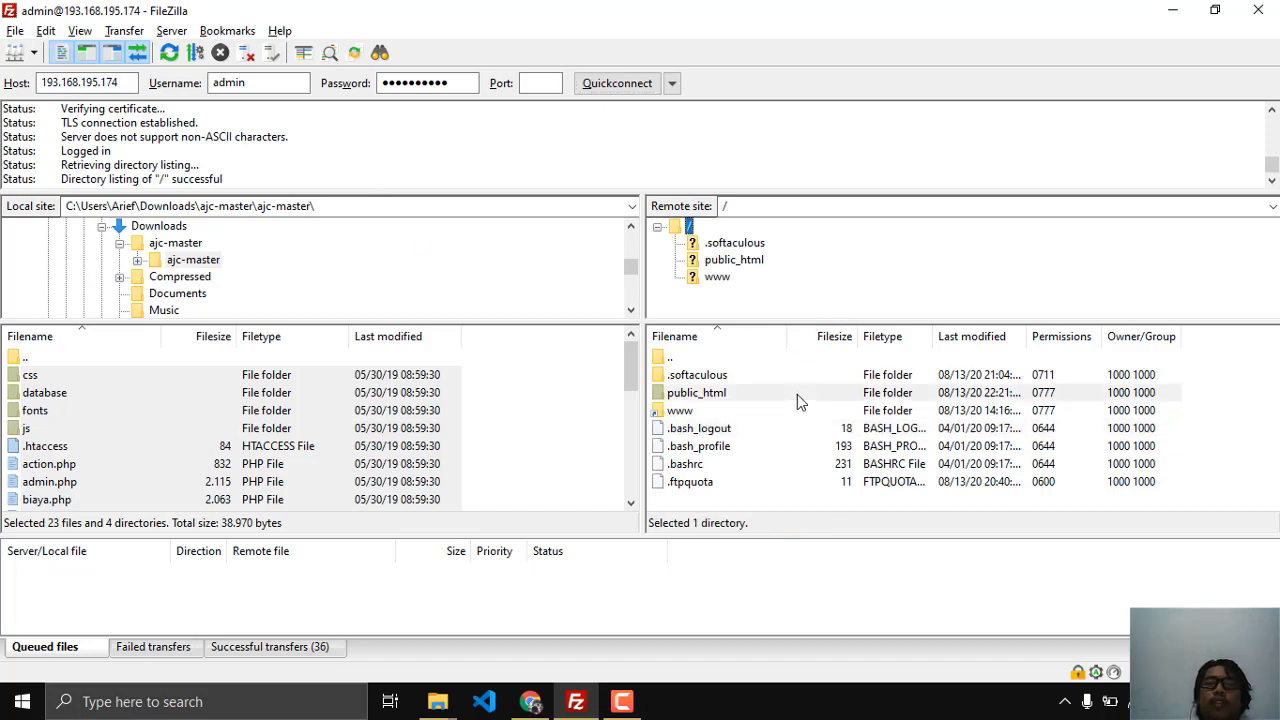
left_click(797, 287)
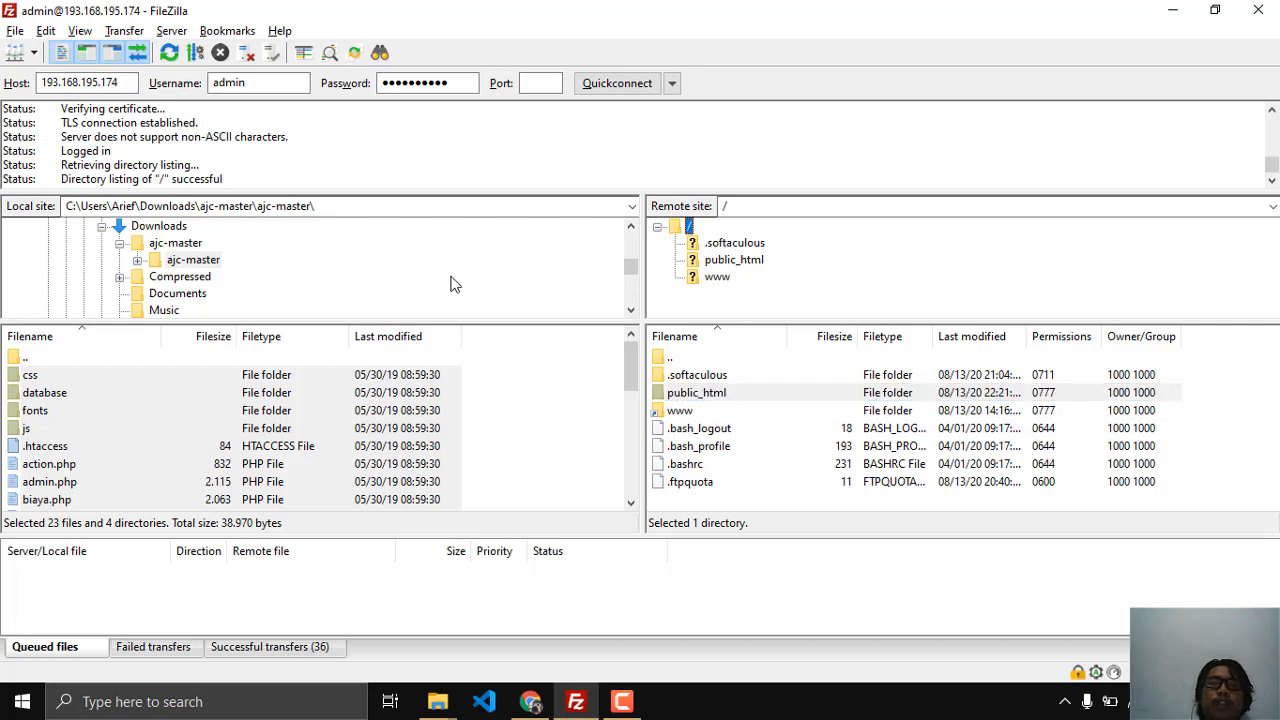
left_click(414, 291)
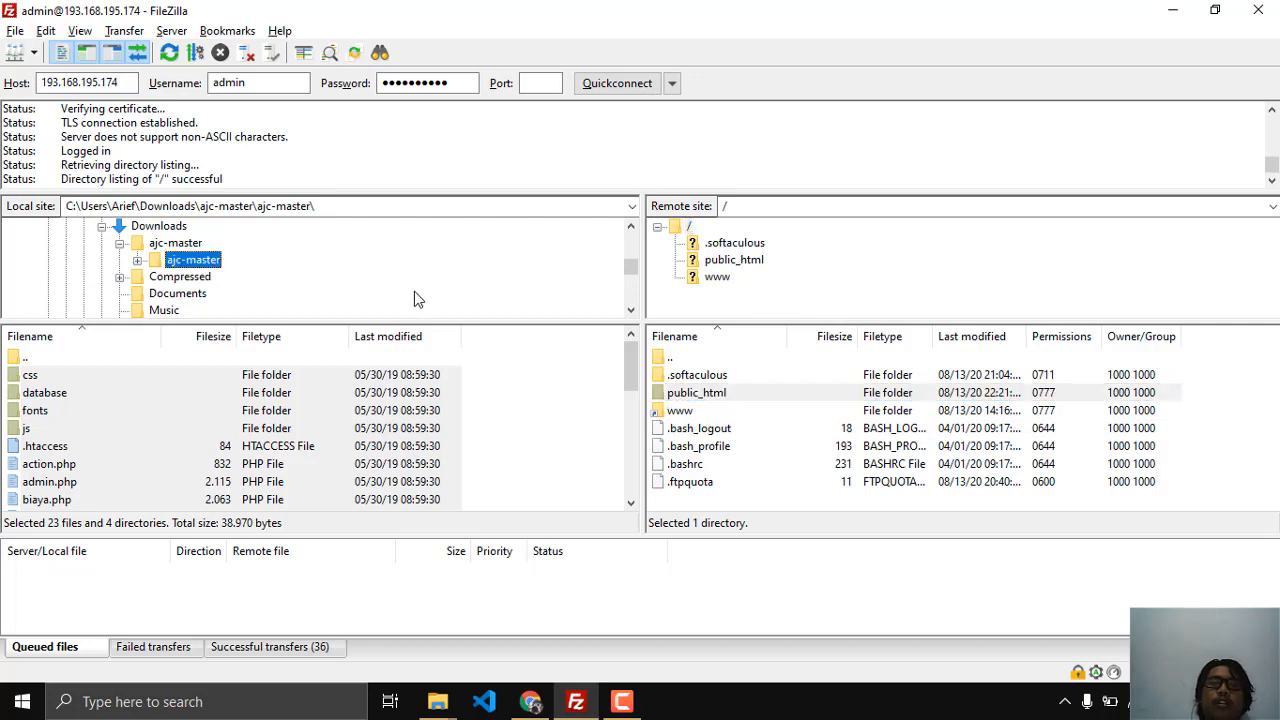
left_click(270, 85)
Replace admin with the site's FTP account username and password, then reconnect in the current tab
double_click(270, 85)
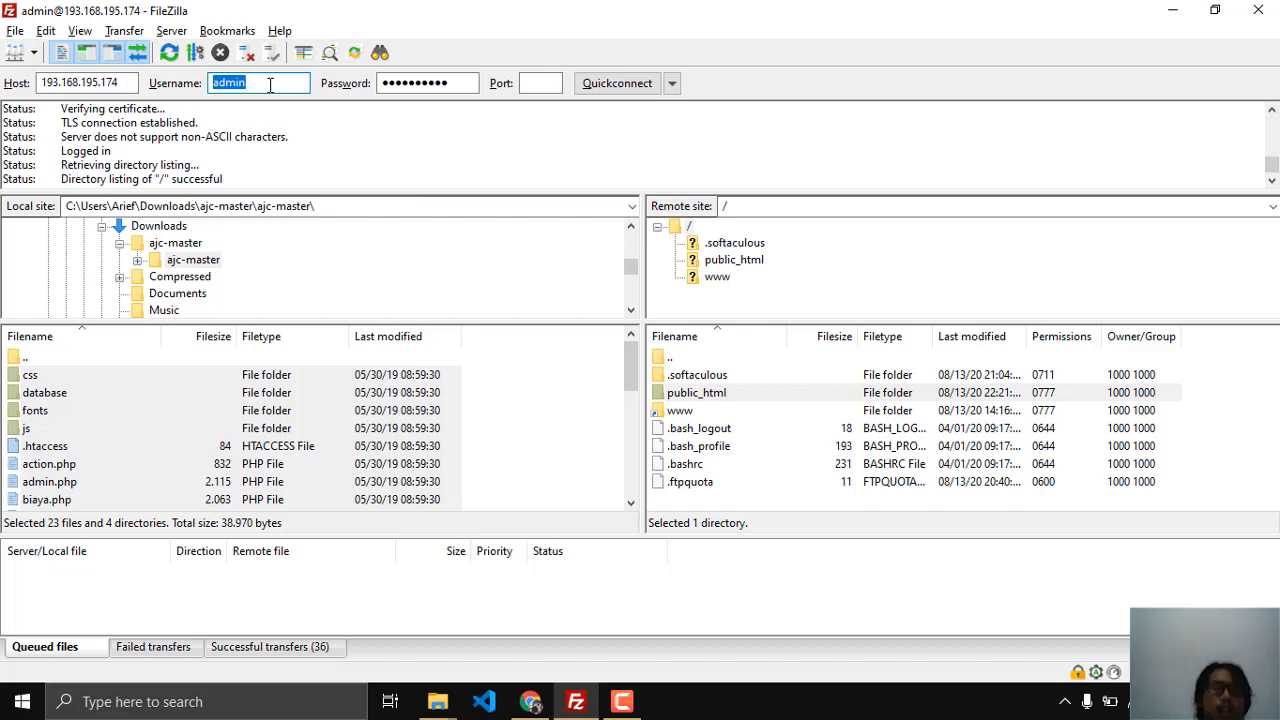
type("dwiar")
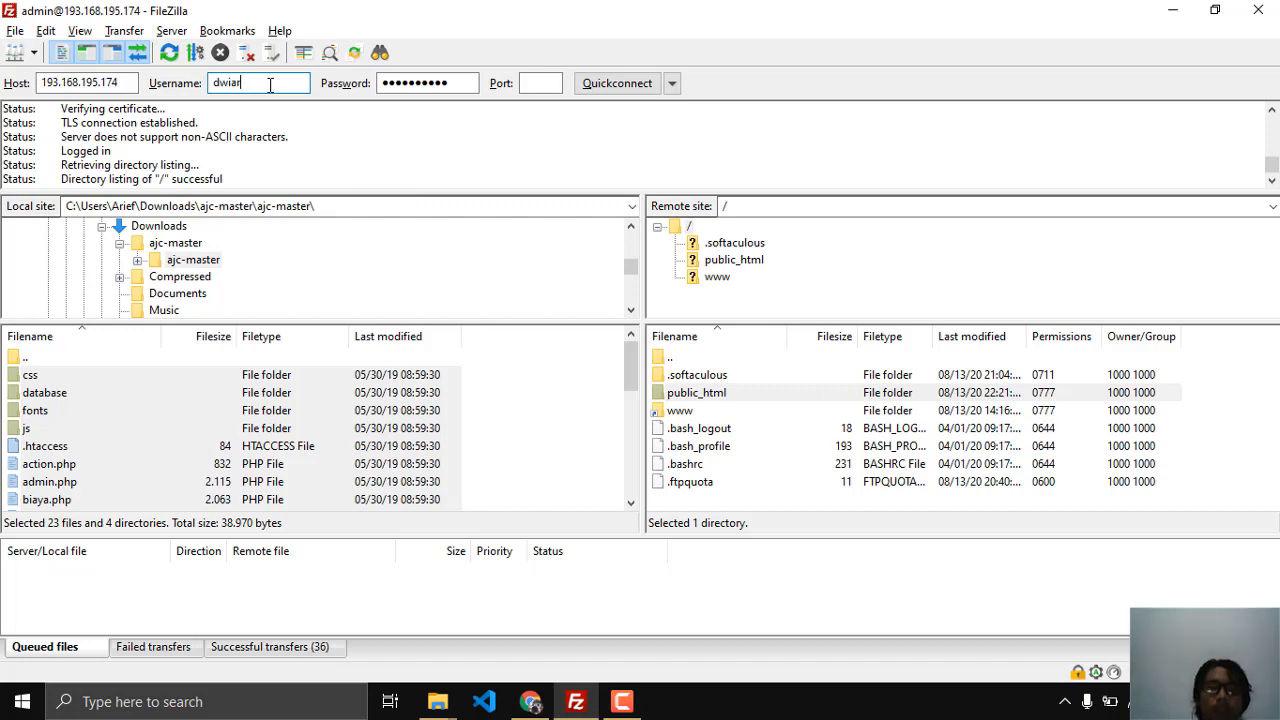
type("mandhani")
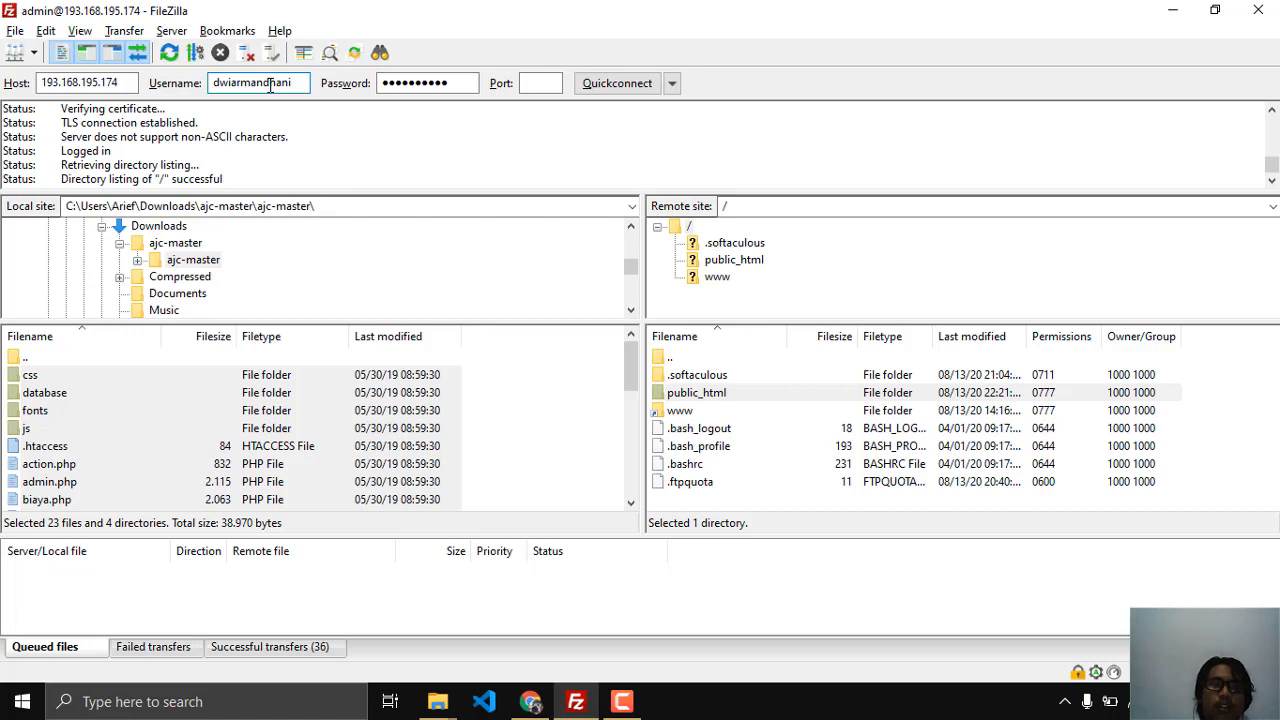
type("_kelasmultim")
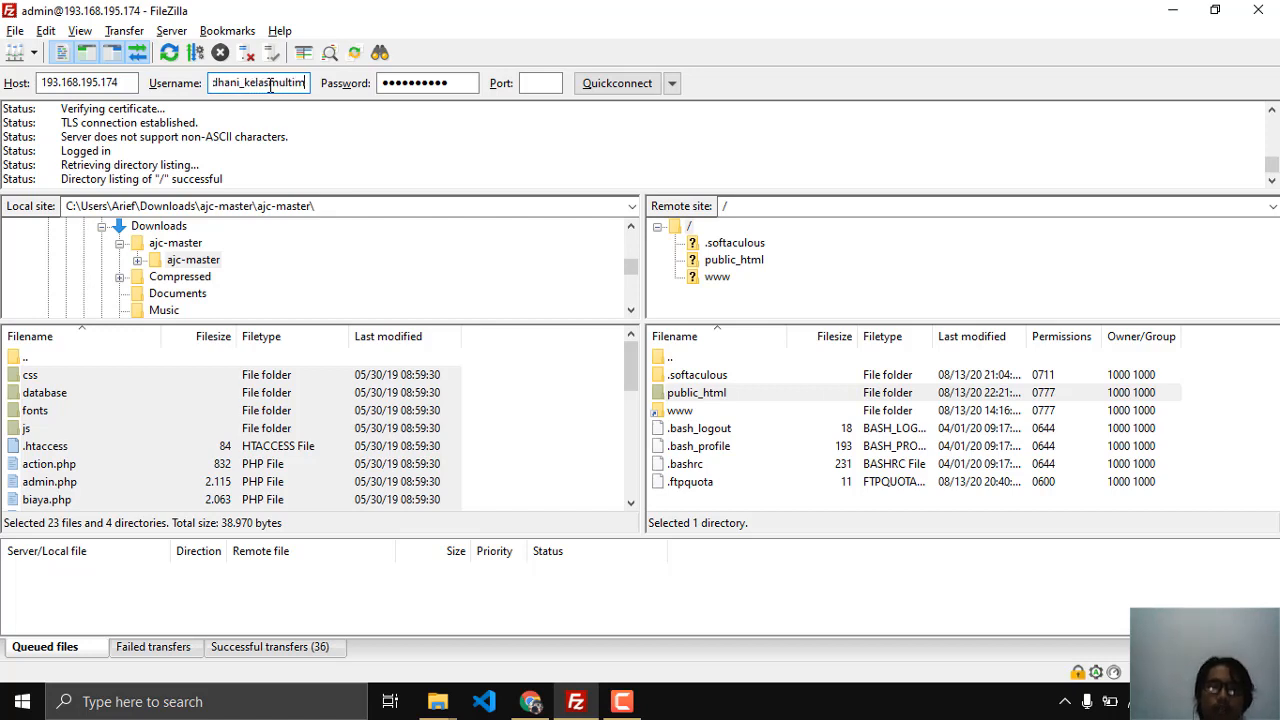
type("edia.com")
key("Tab")
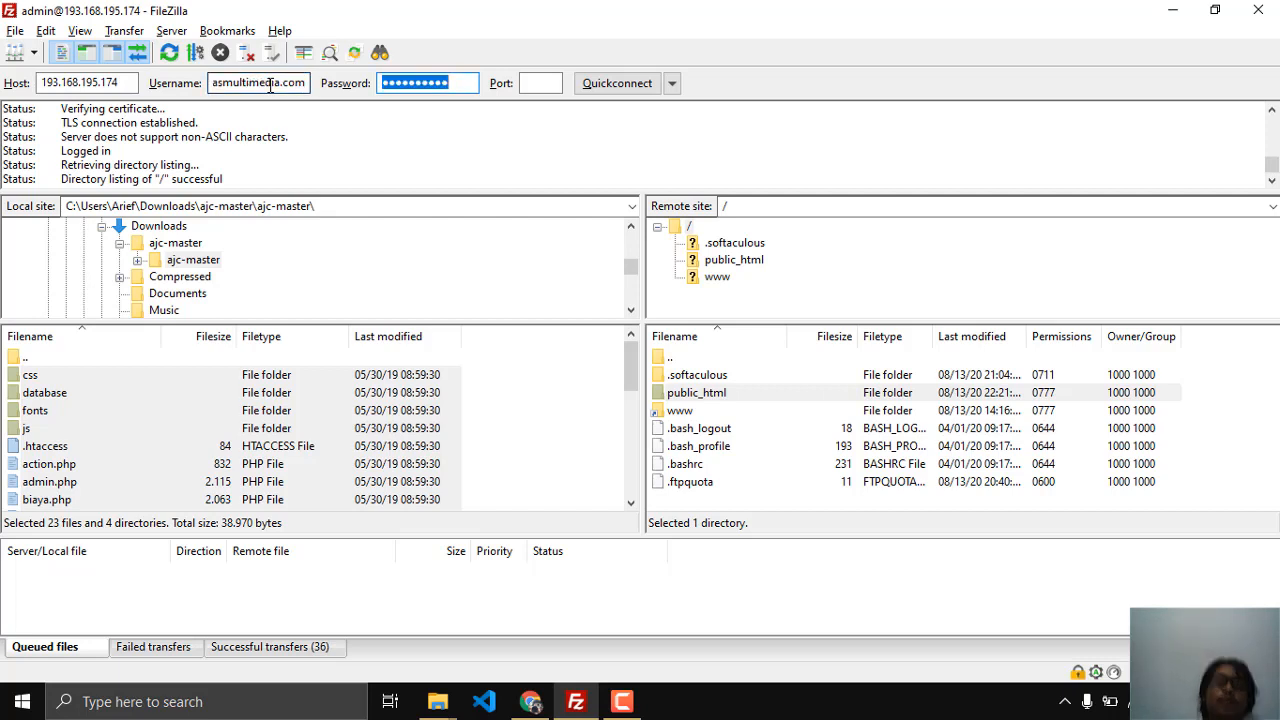
type("***")
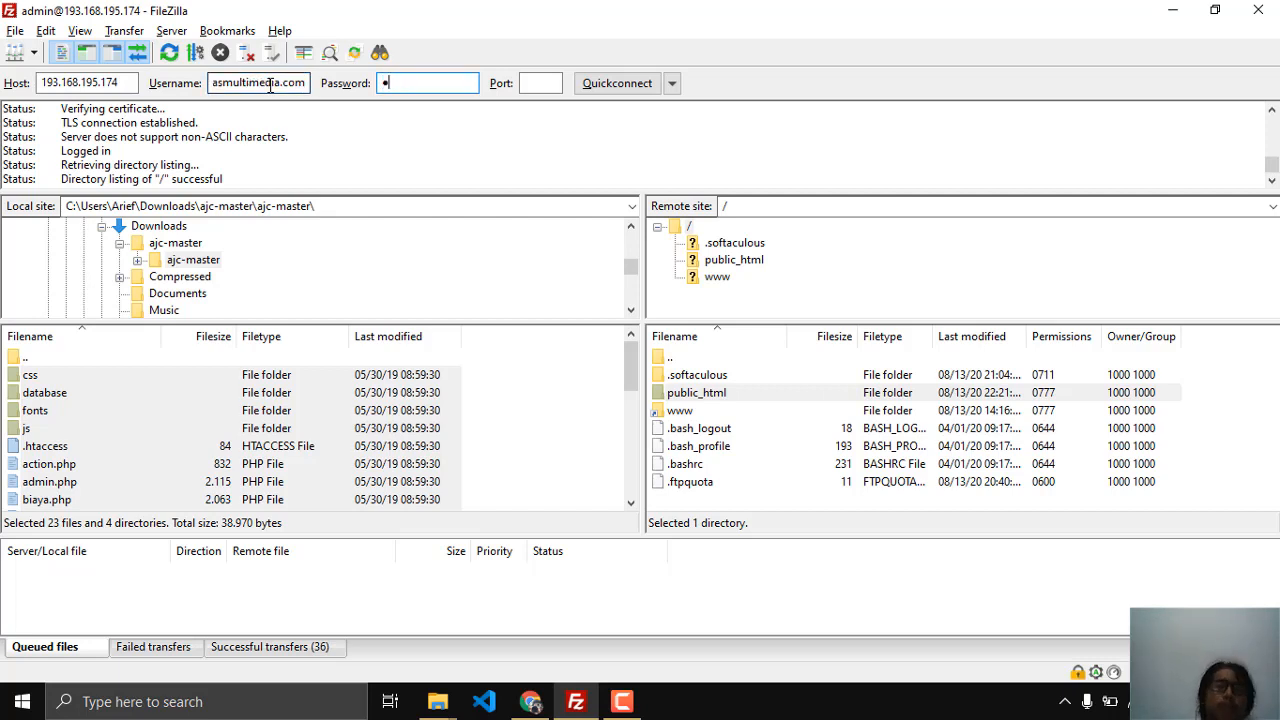
type("***")
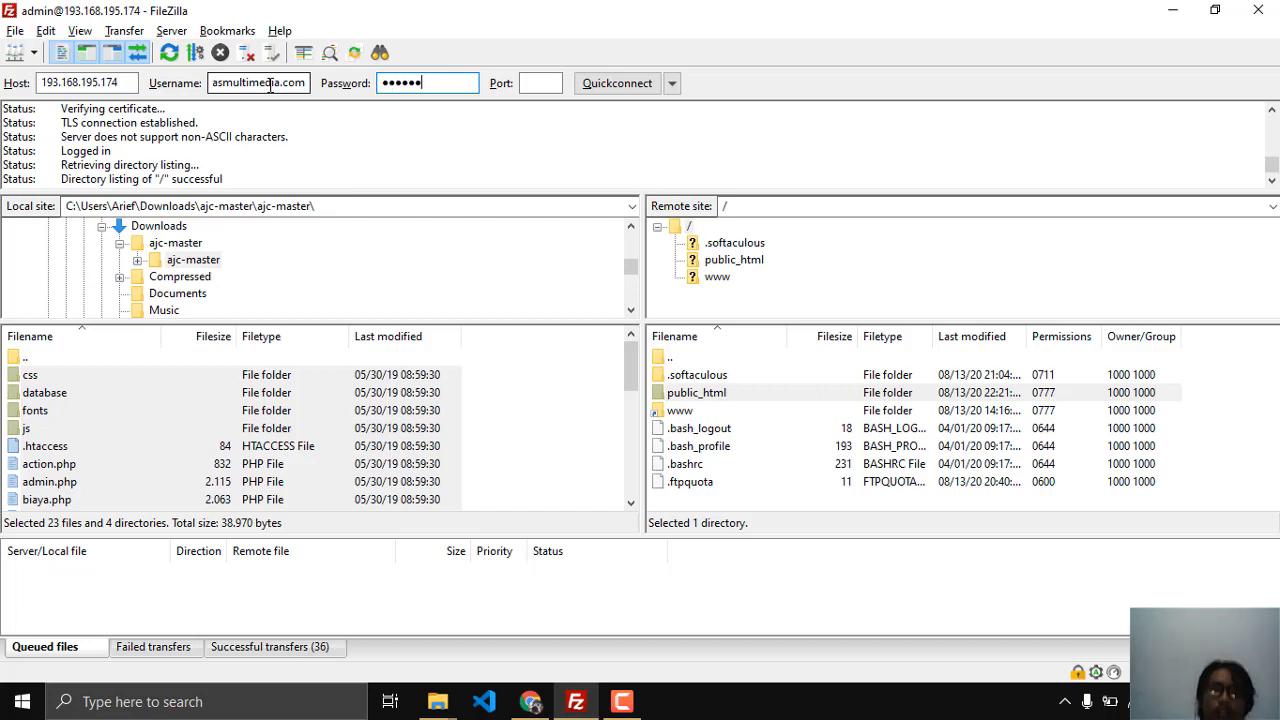
type("***")
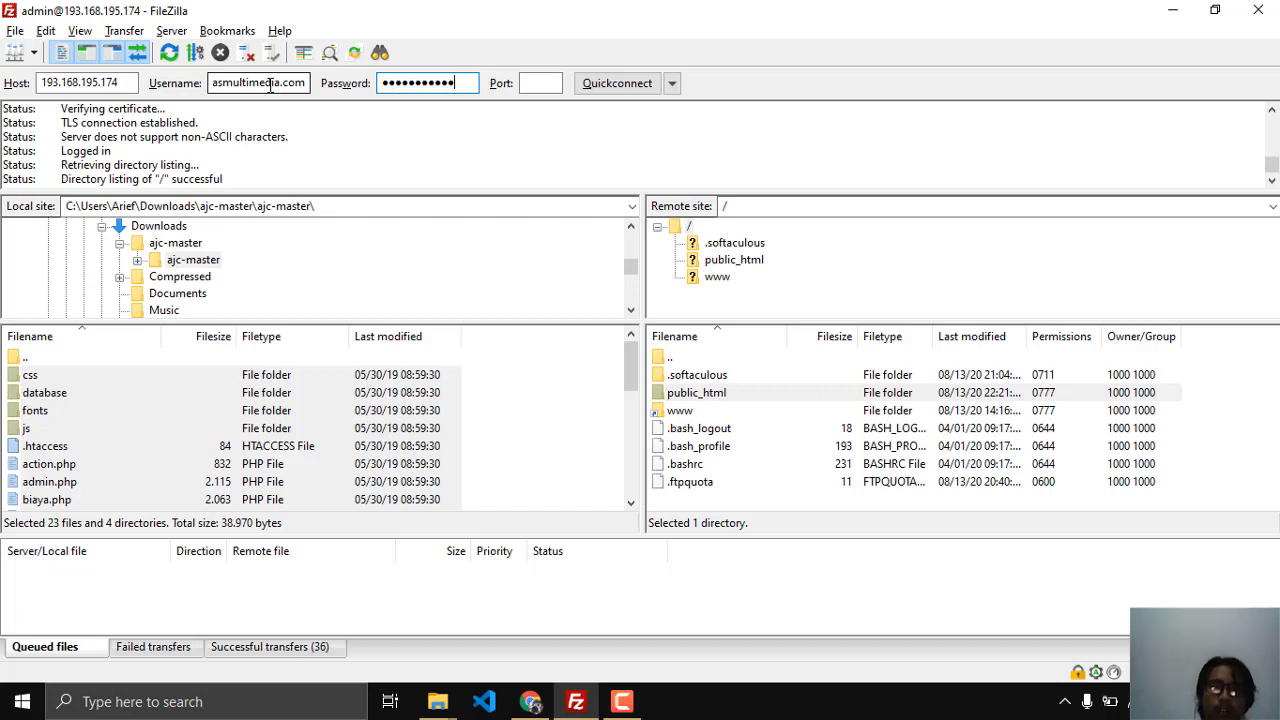
type("*")
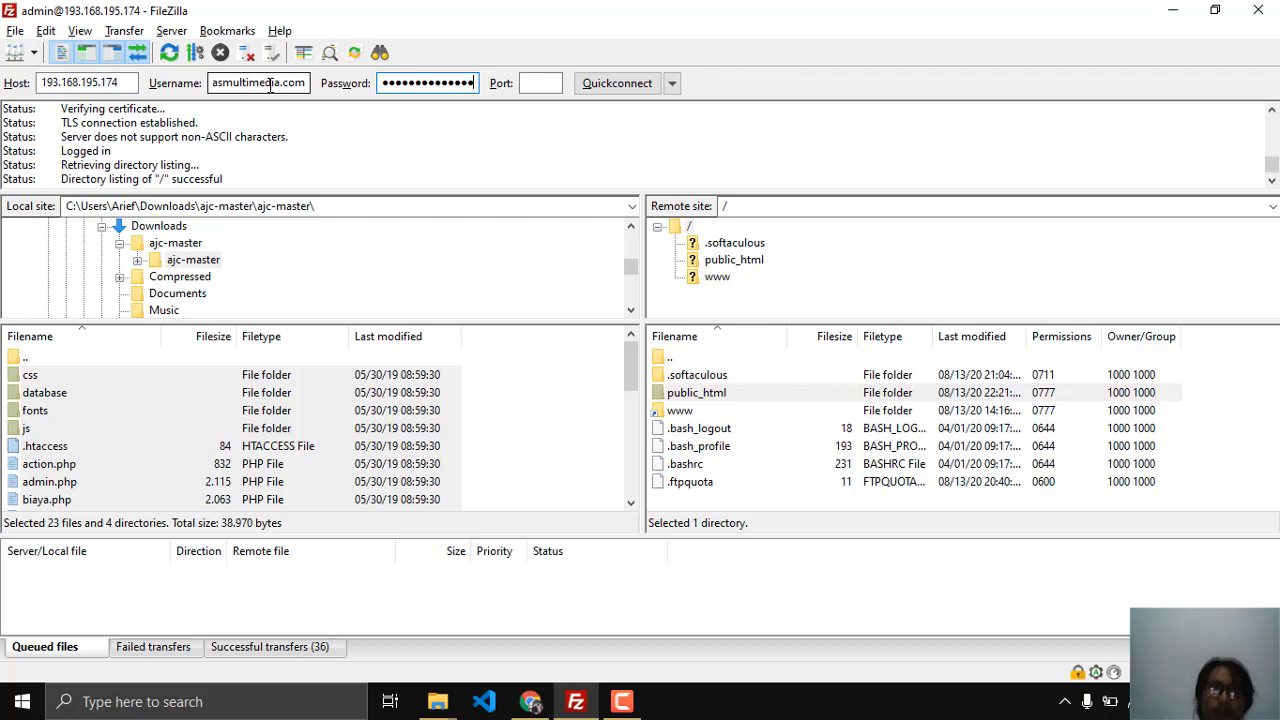
left_click(594, 85)
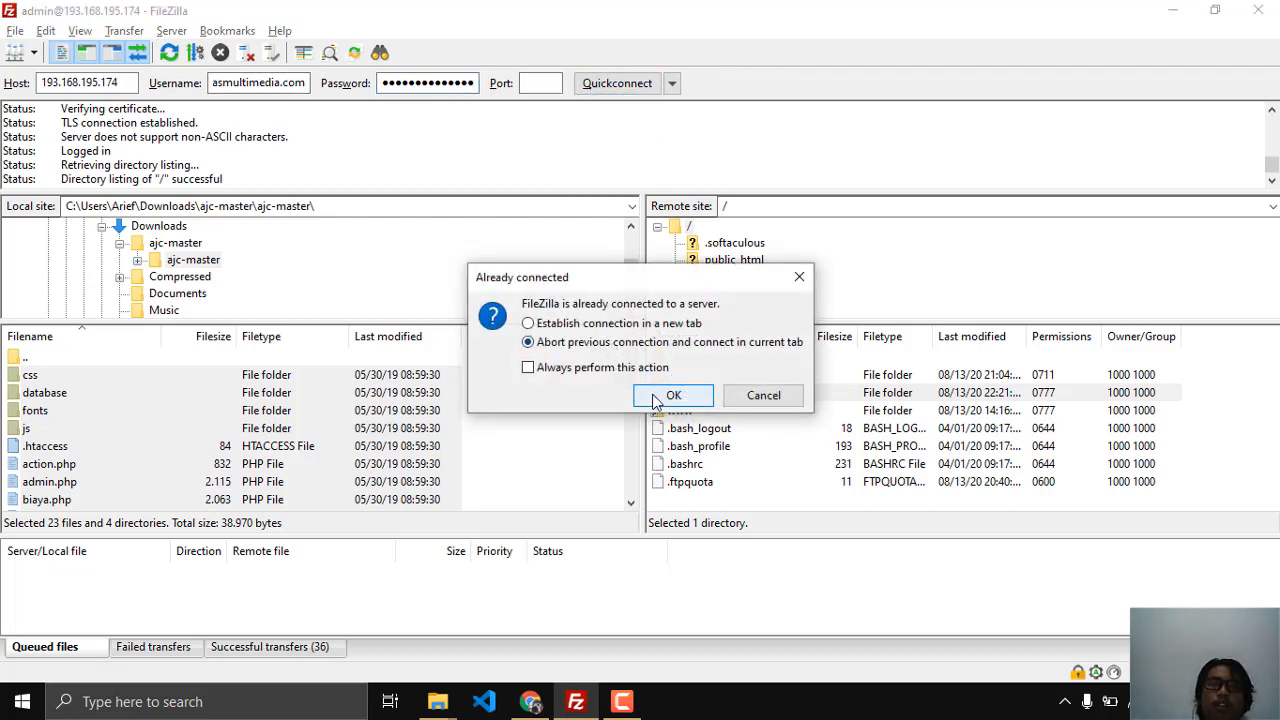
left_click(656, 398)
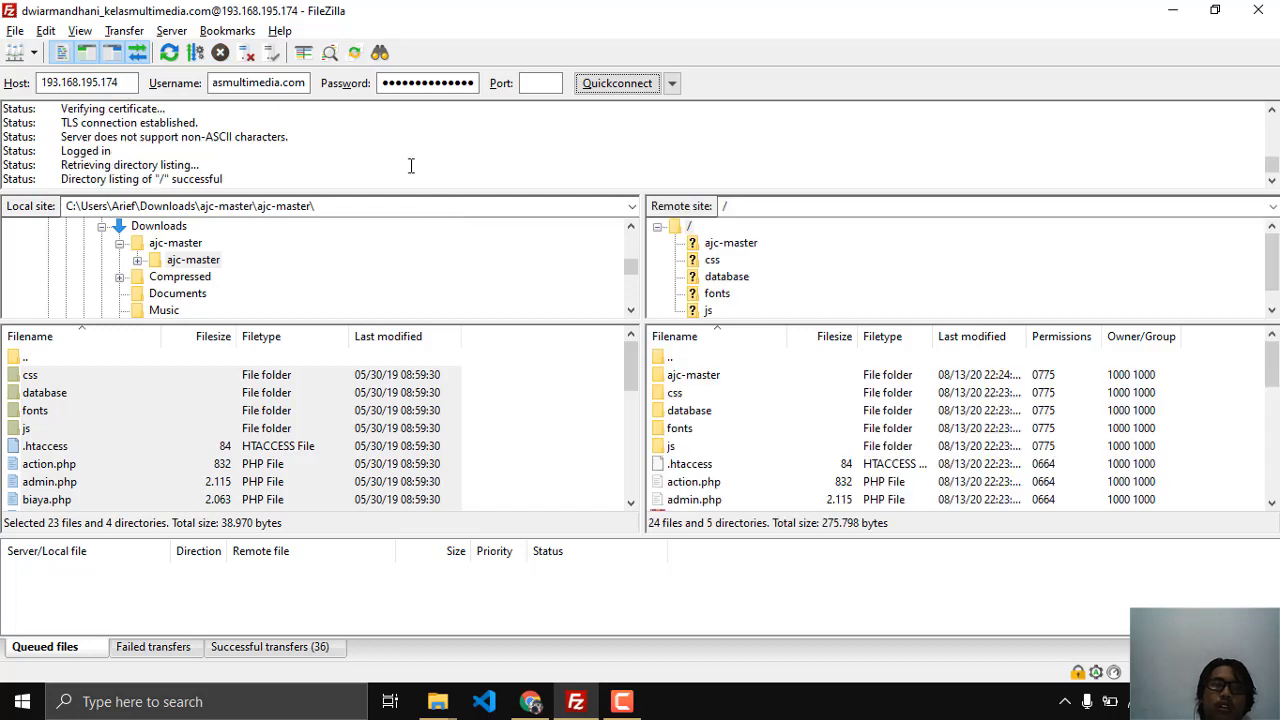
left_click(797, 289)
key("Down")
key("Down")
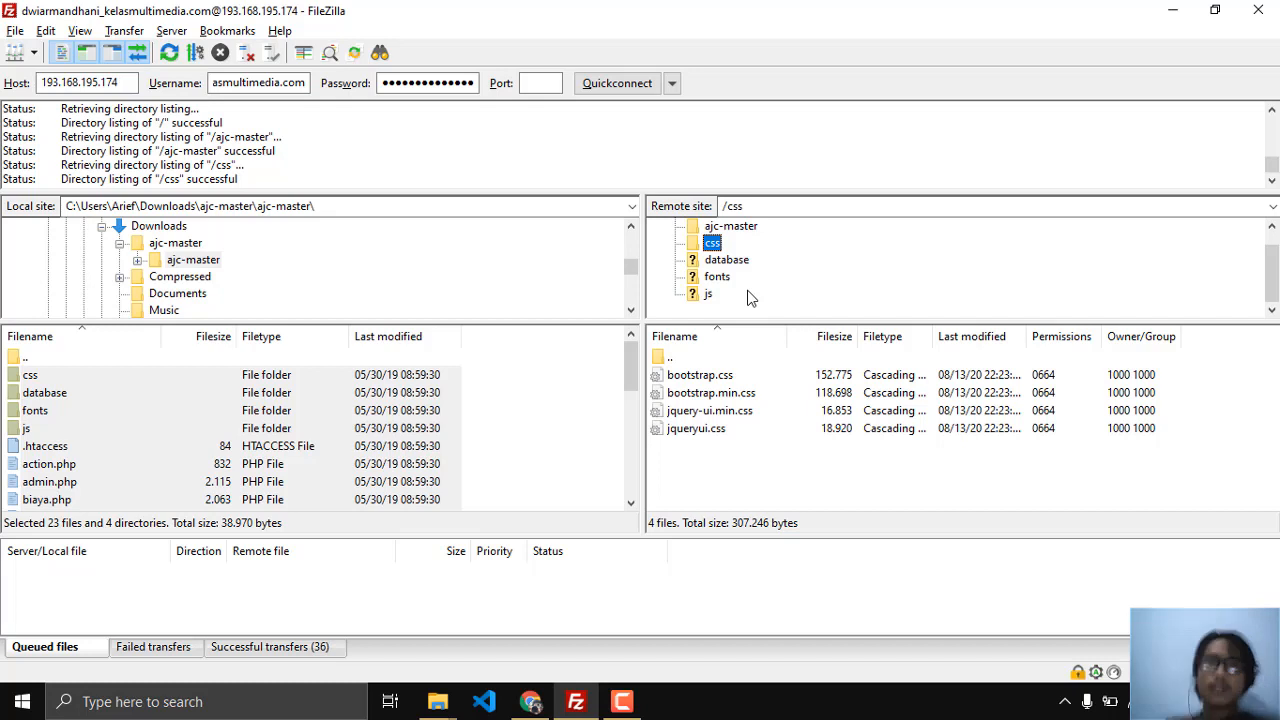
left_click(717, 473)
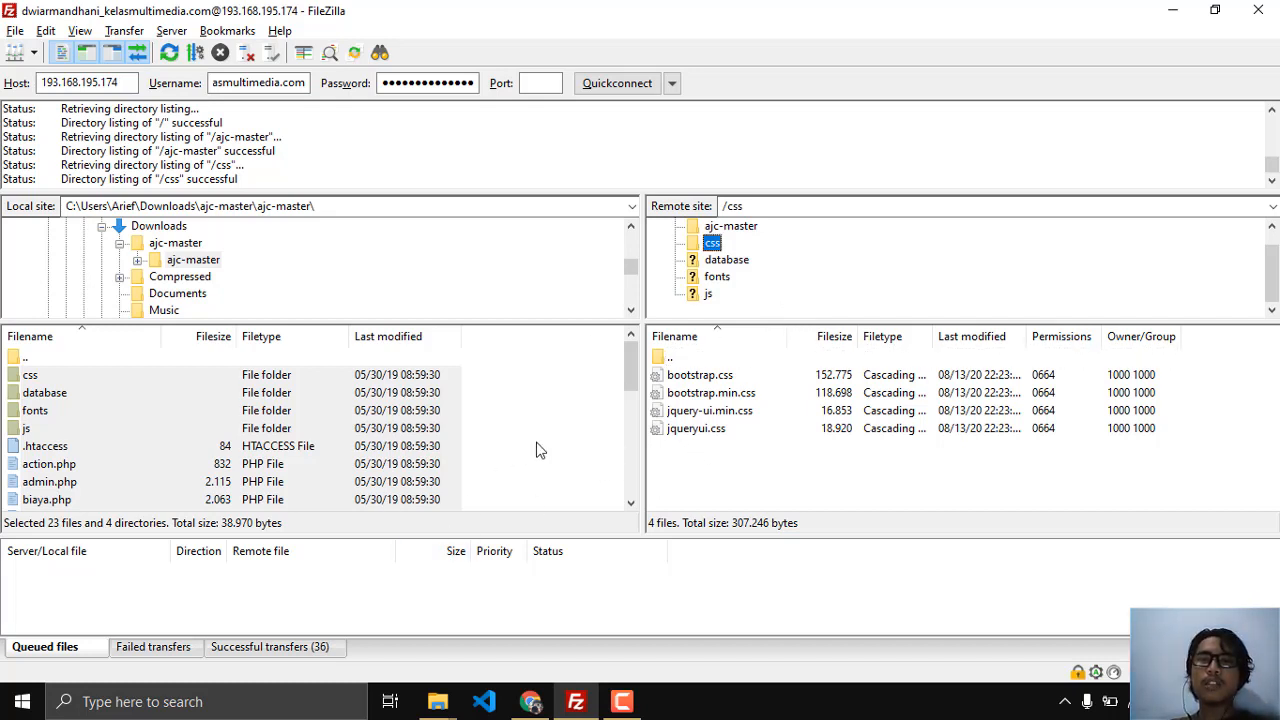
left_click(534, 465)
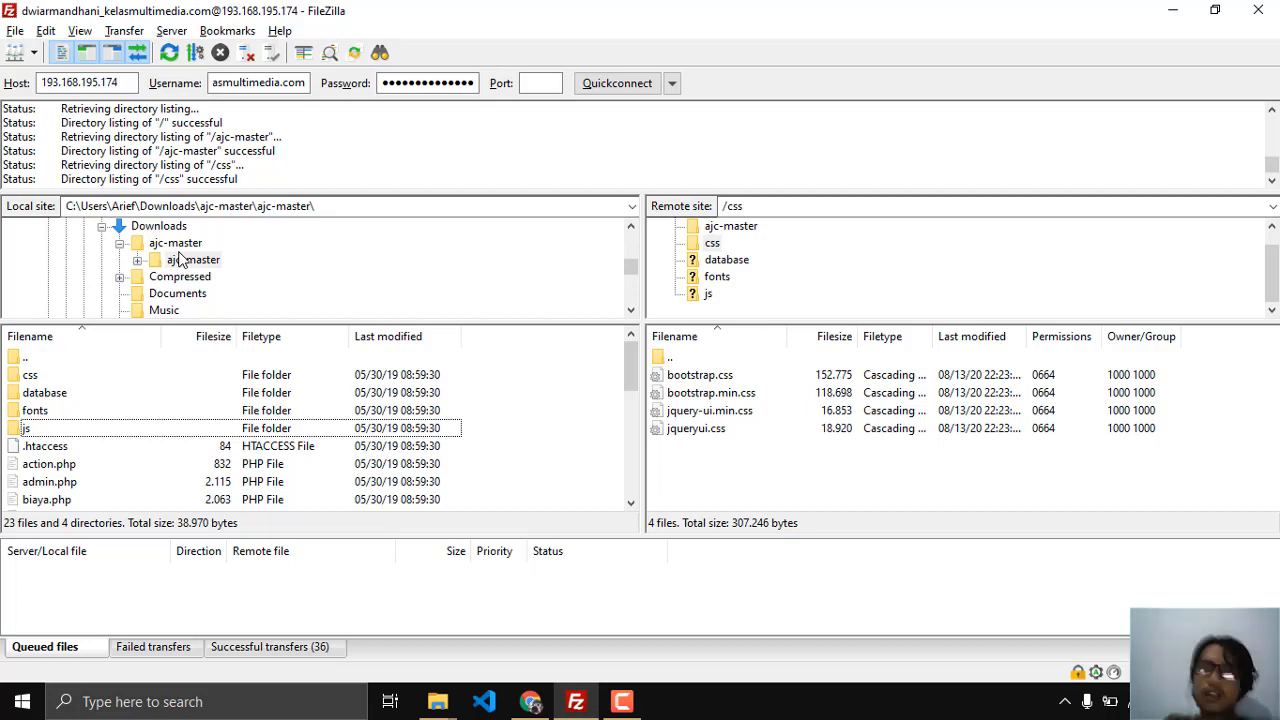
left_click(862, 271)
scroll(862, 271, "up", 1)
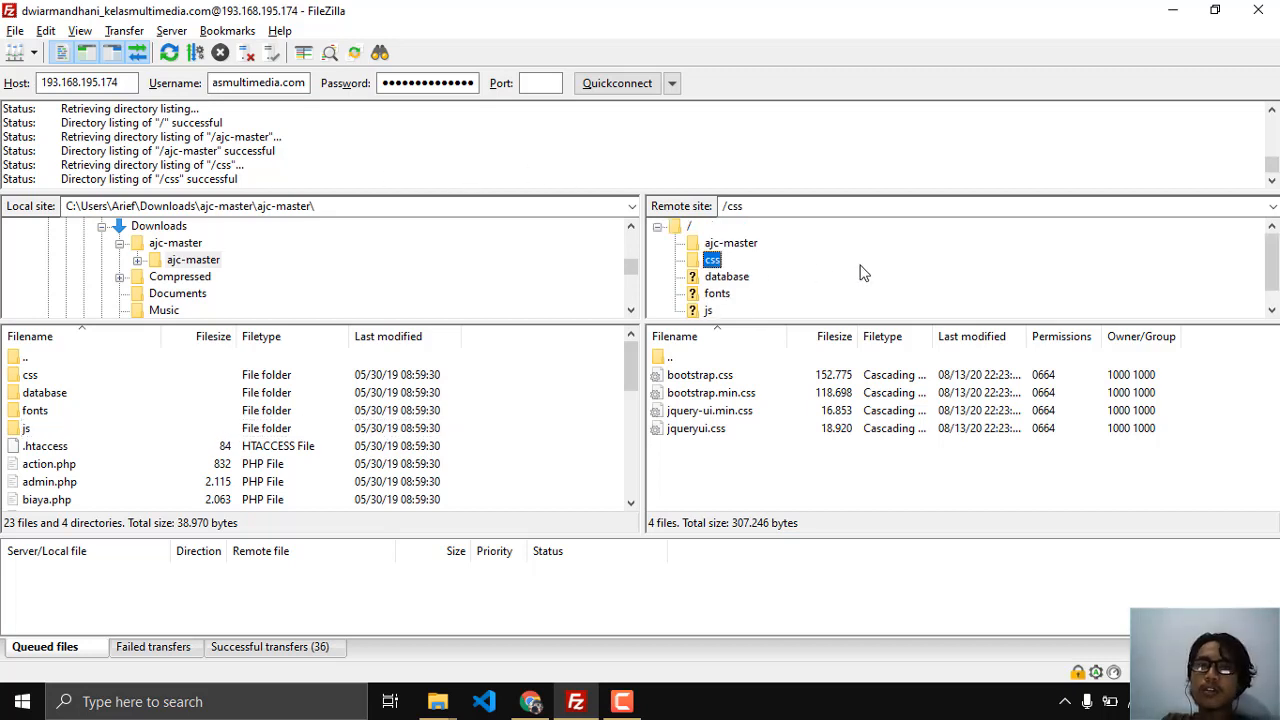
left_click(749, 248)
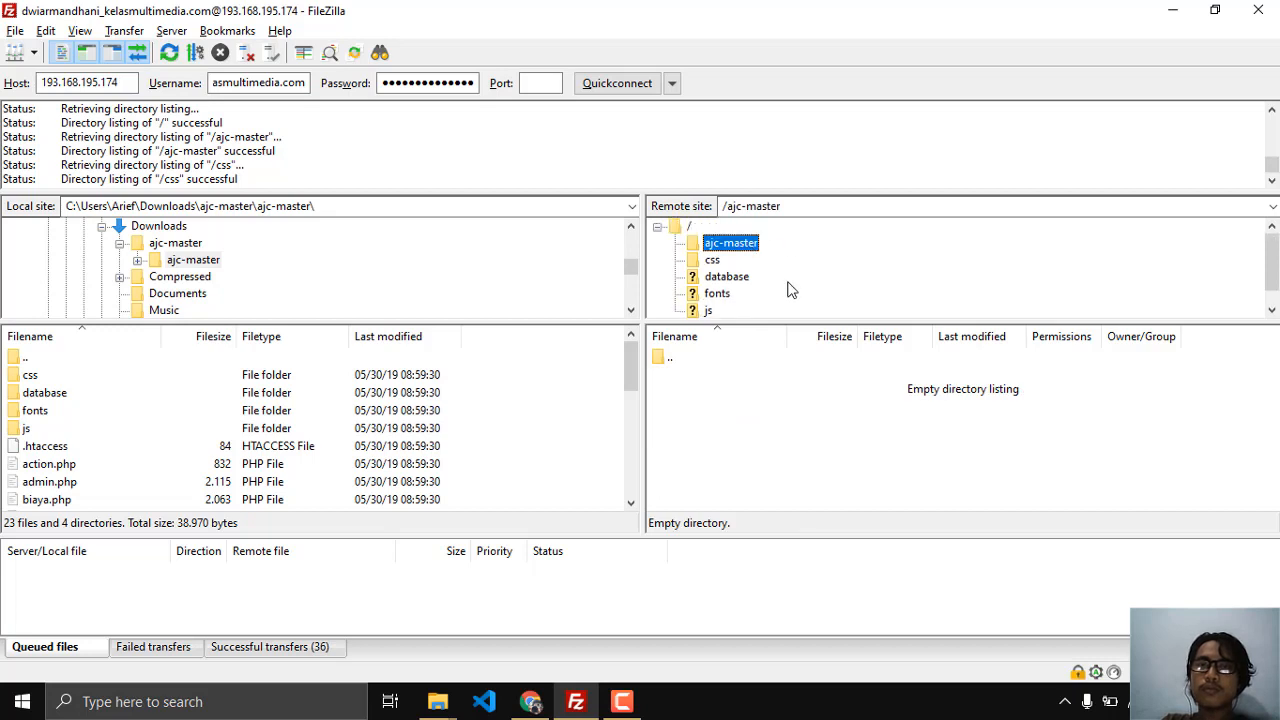
scroll(766, 283, "down", 1)
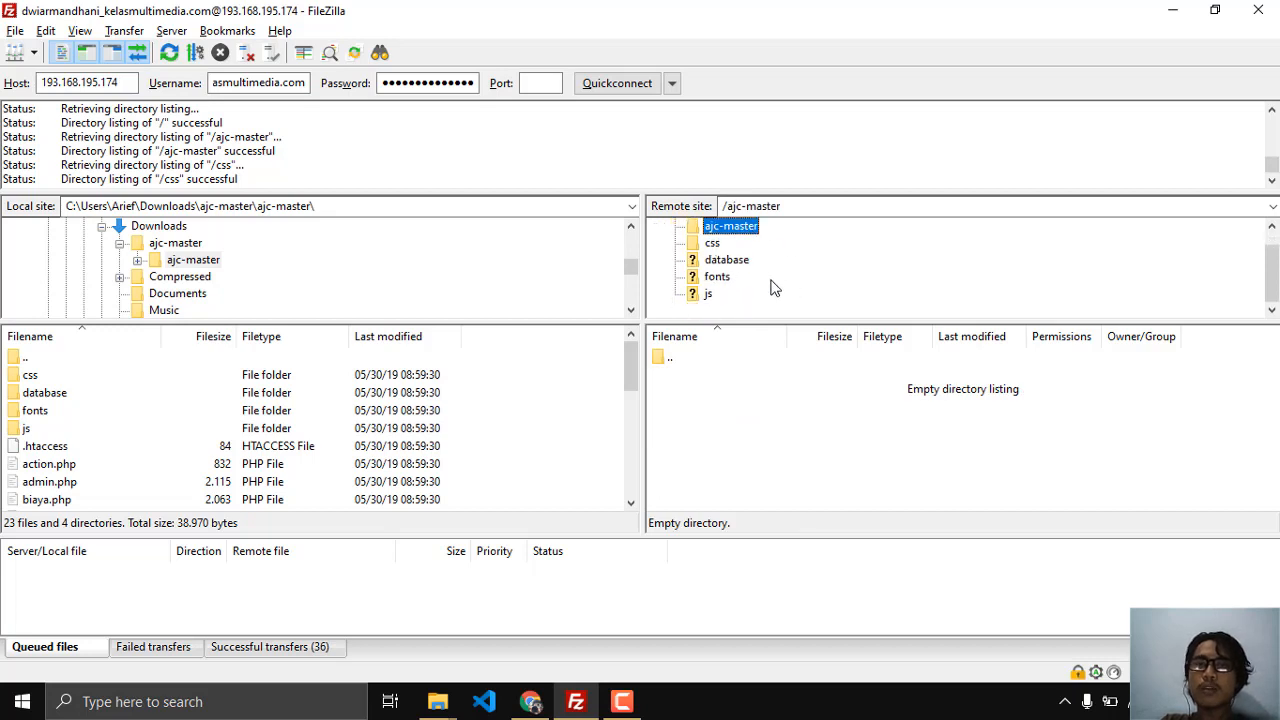
left_click(731, 398)
scroll(800, 277, "up", 1)
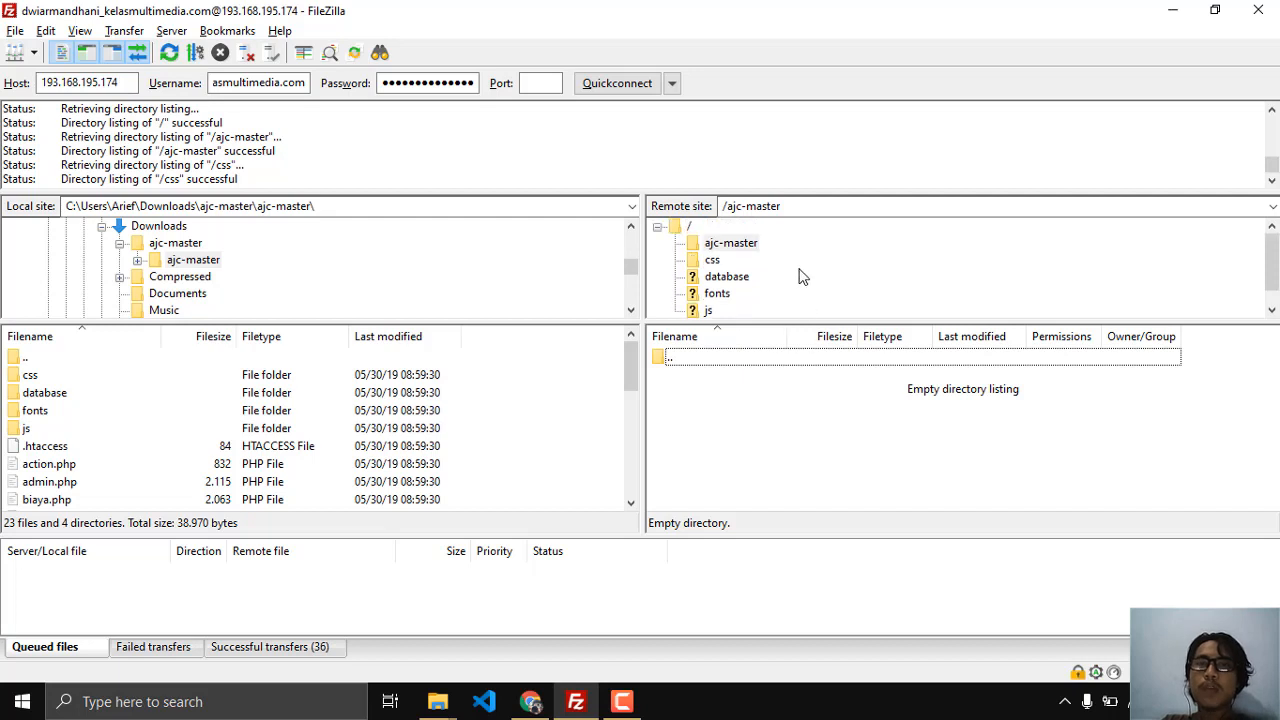
left_click(711, 262)
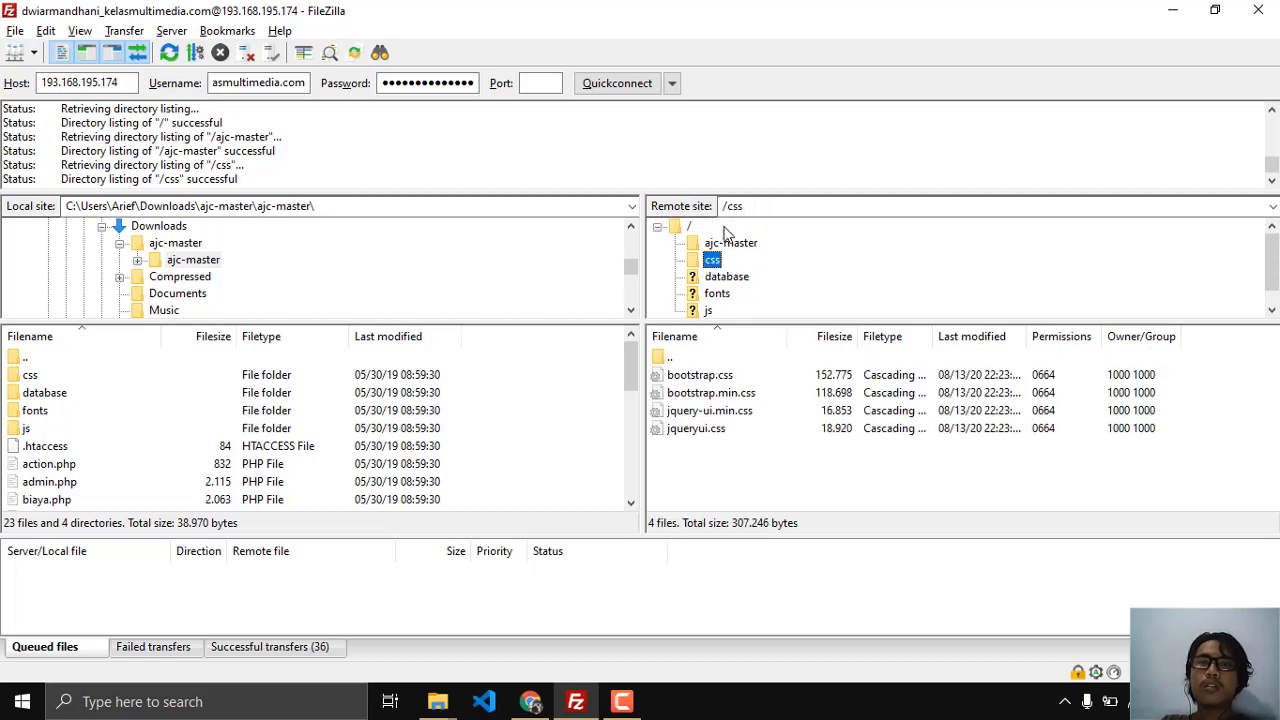
left_click(759, 208)
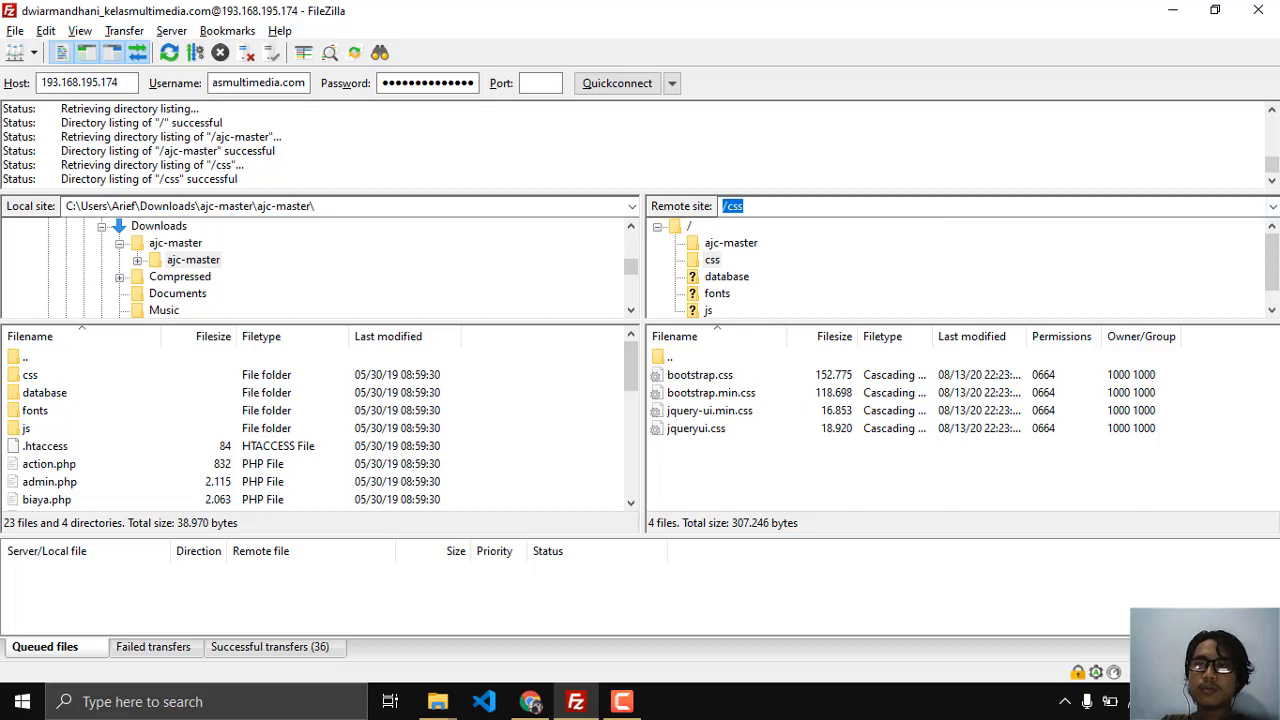
left_click(1272, 207)
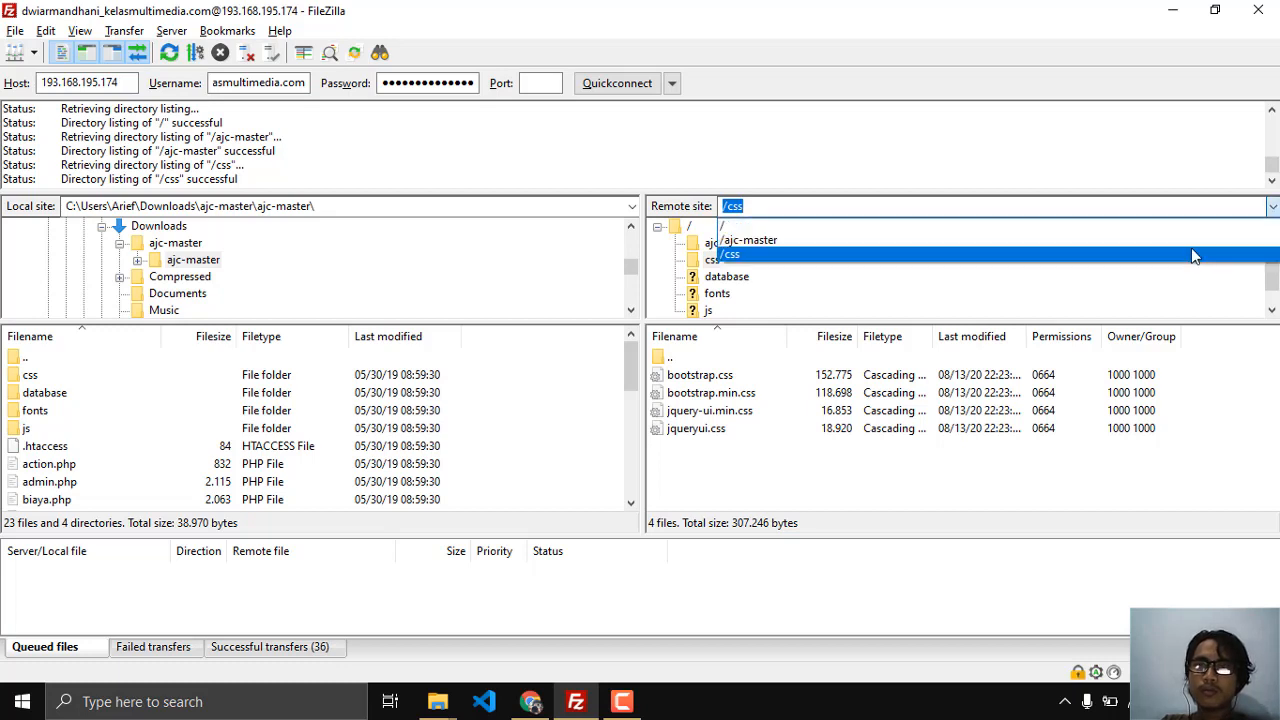
left_click(1222, 208)
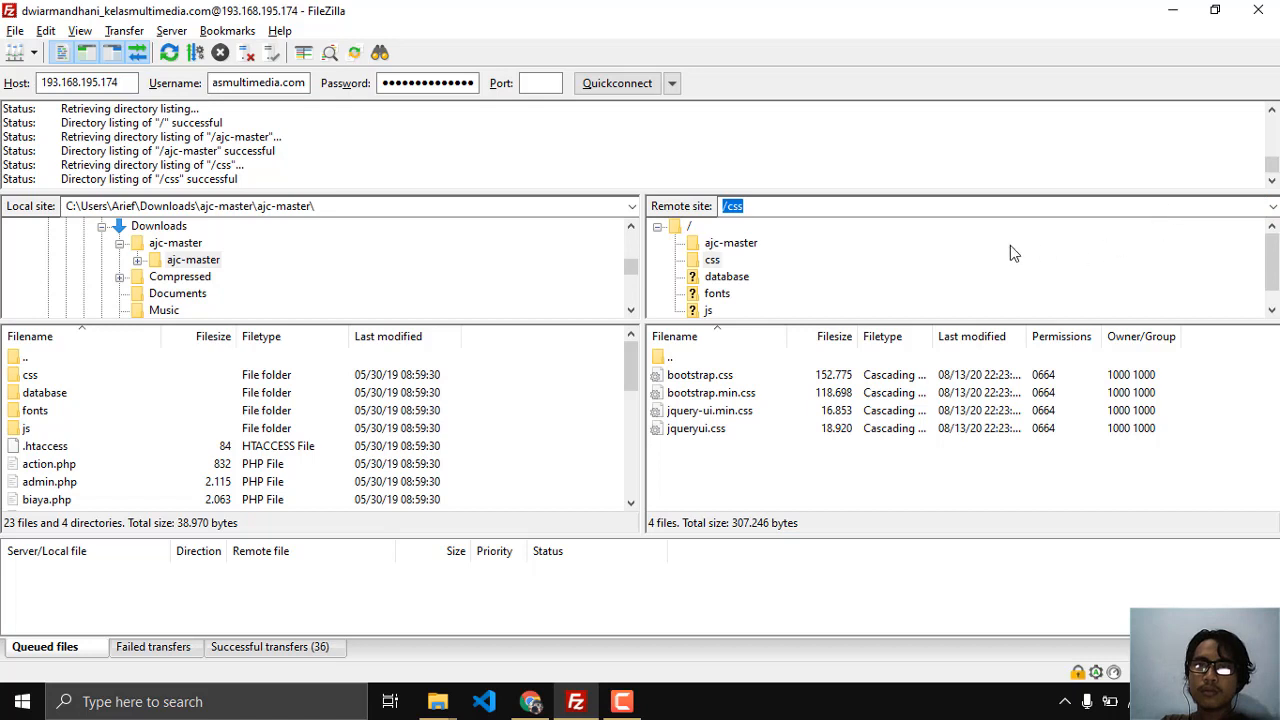
left_click(668, 230)
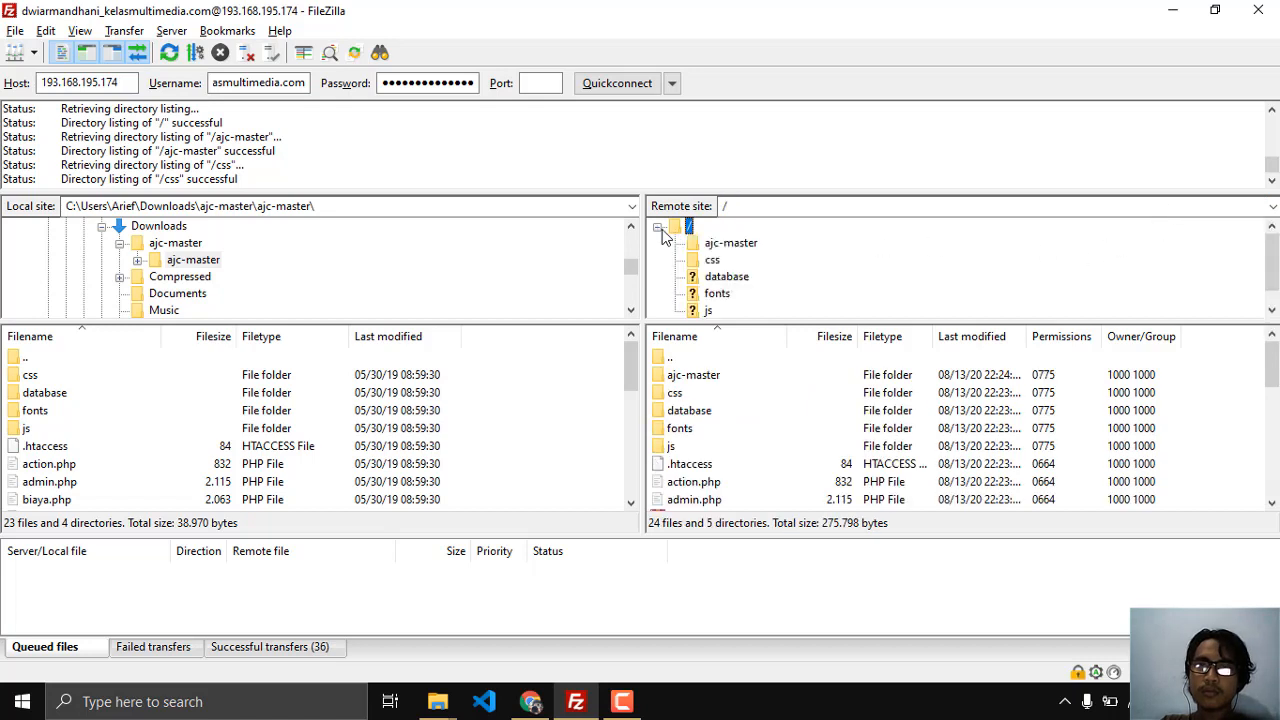
left_click(659, 229)
left_click(659, 229)
left_click(659, 228)
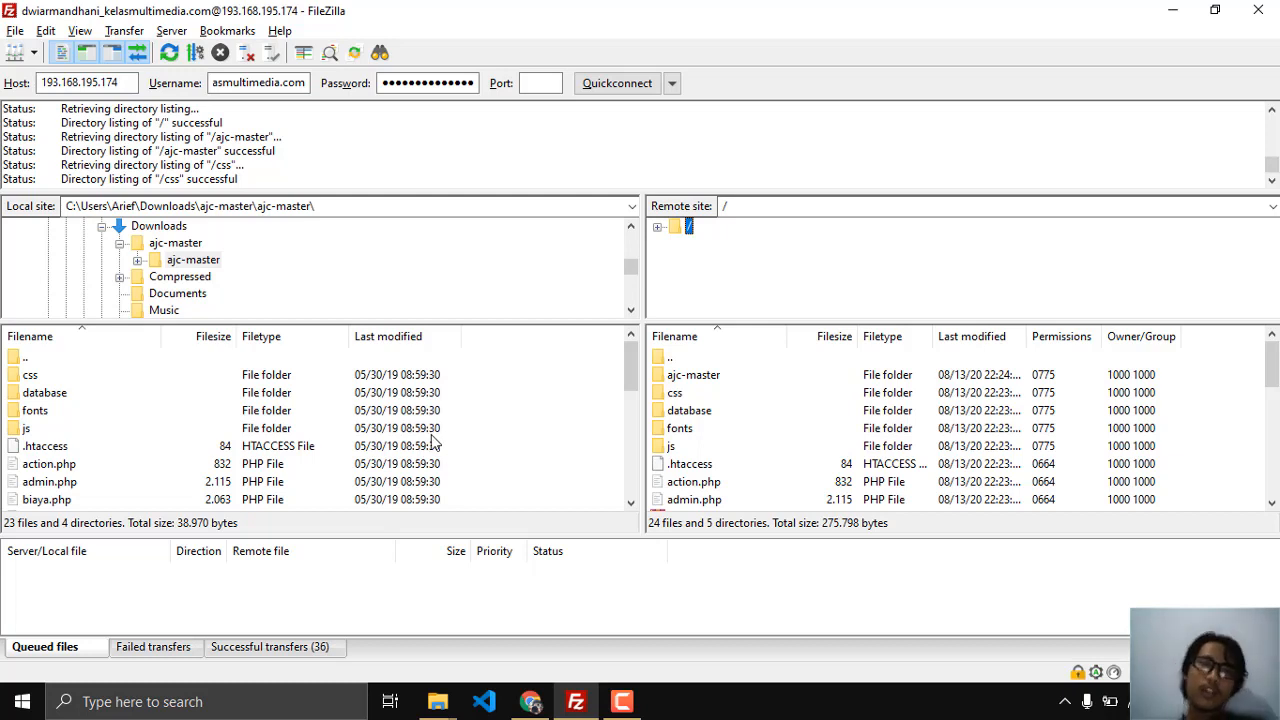
left_click(316, 446)
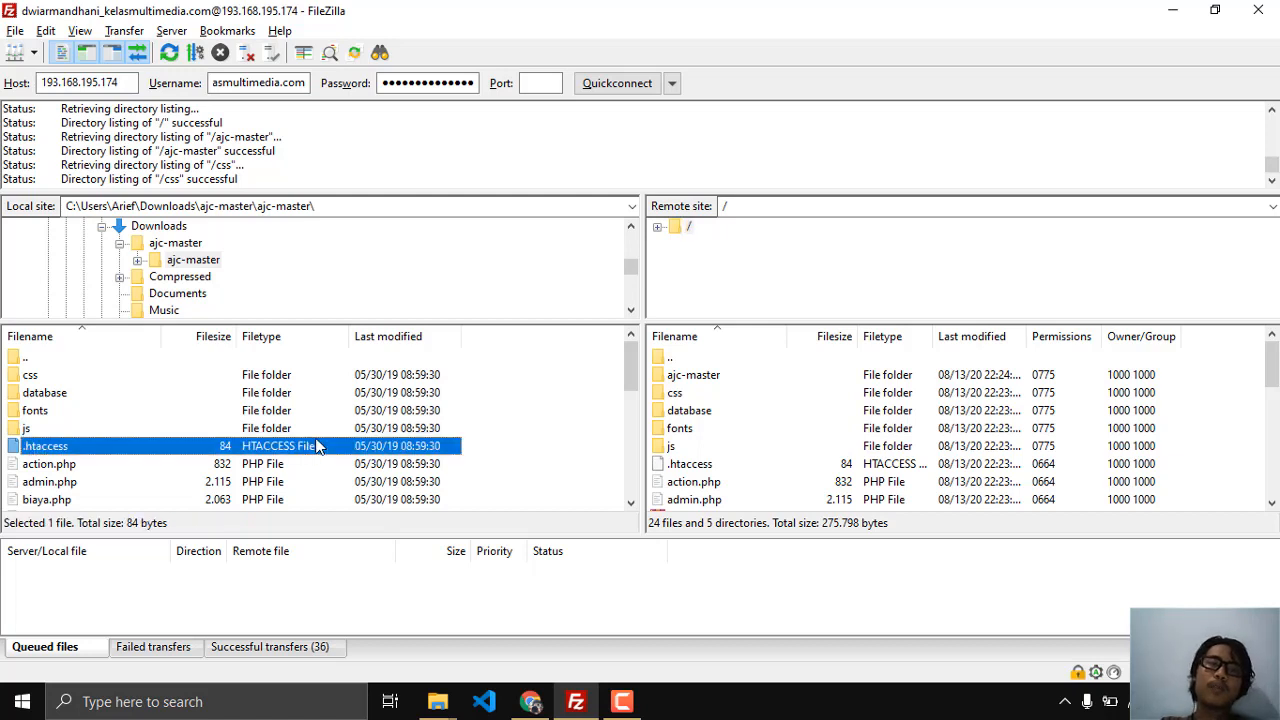
left_click(181, 411)
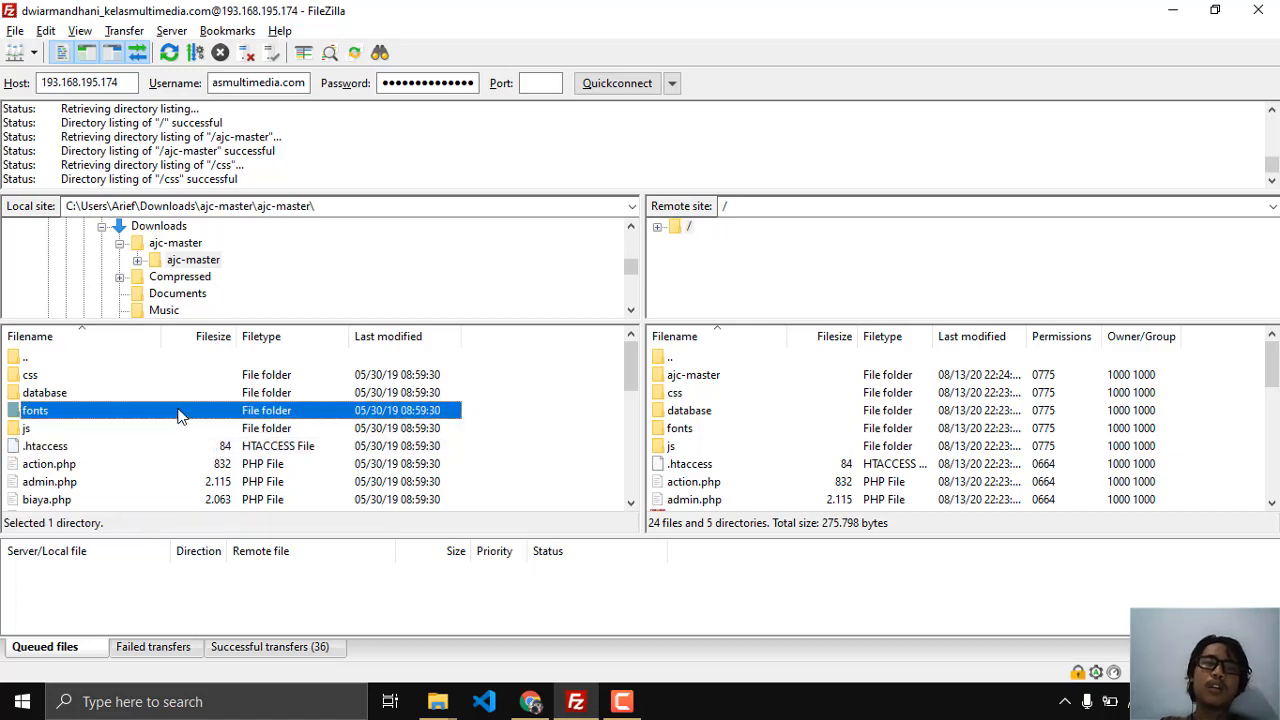
left_click(736, 410)
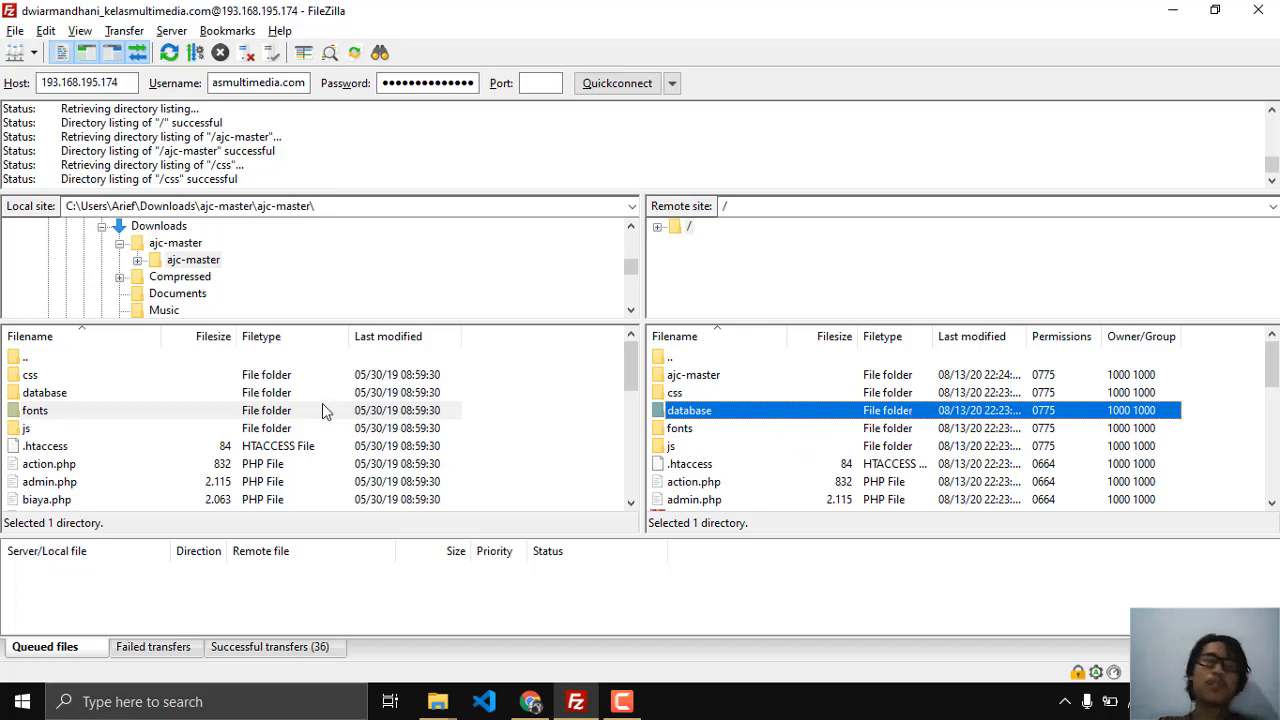
left_click(192, 392)
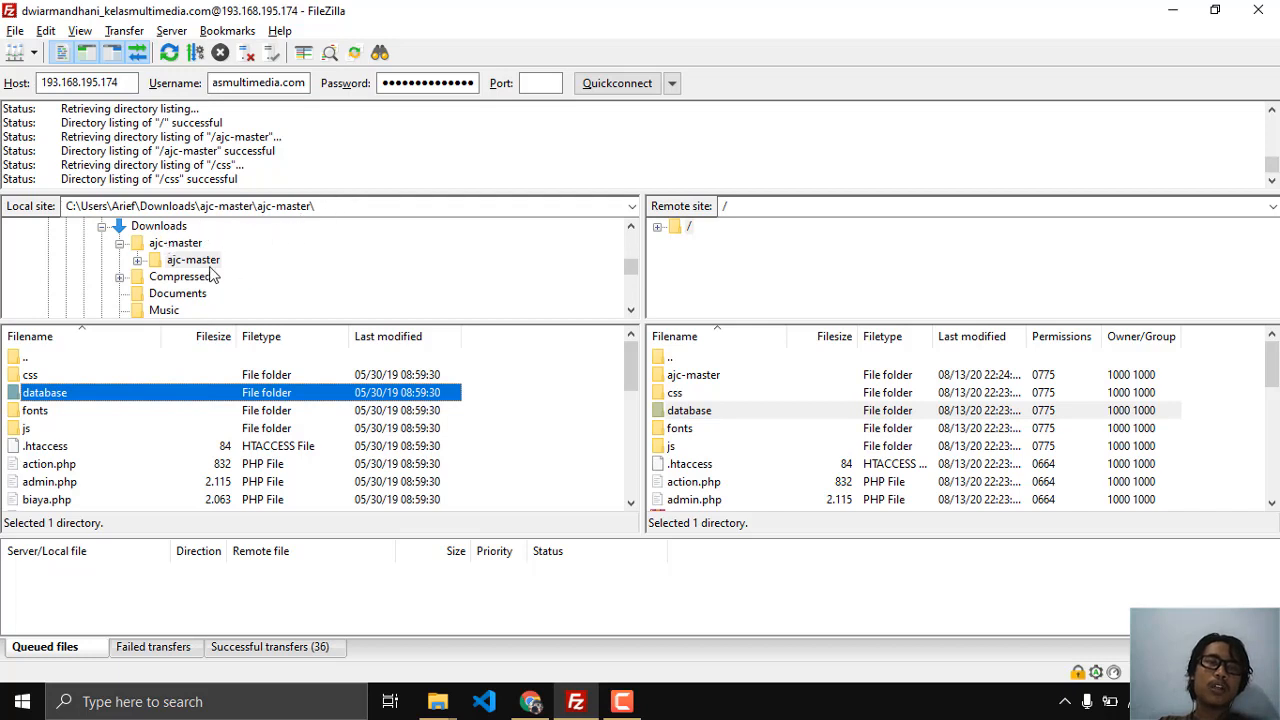
left_click(178, 244)
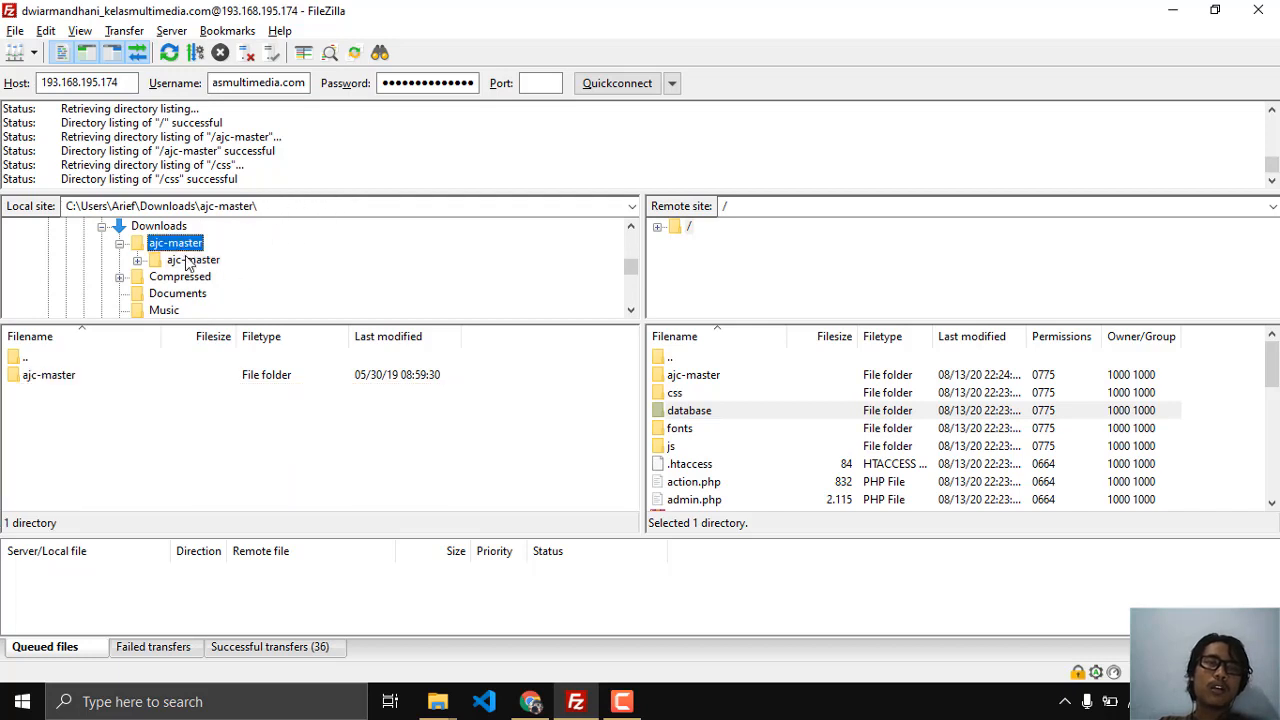
left_click_drag(176, 262, 140, 268)
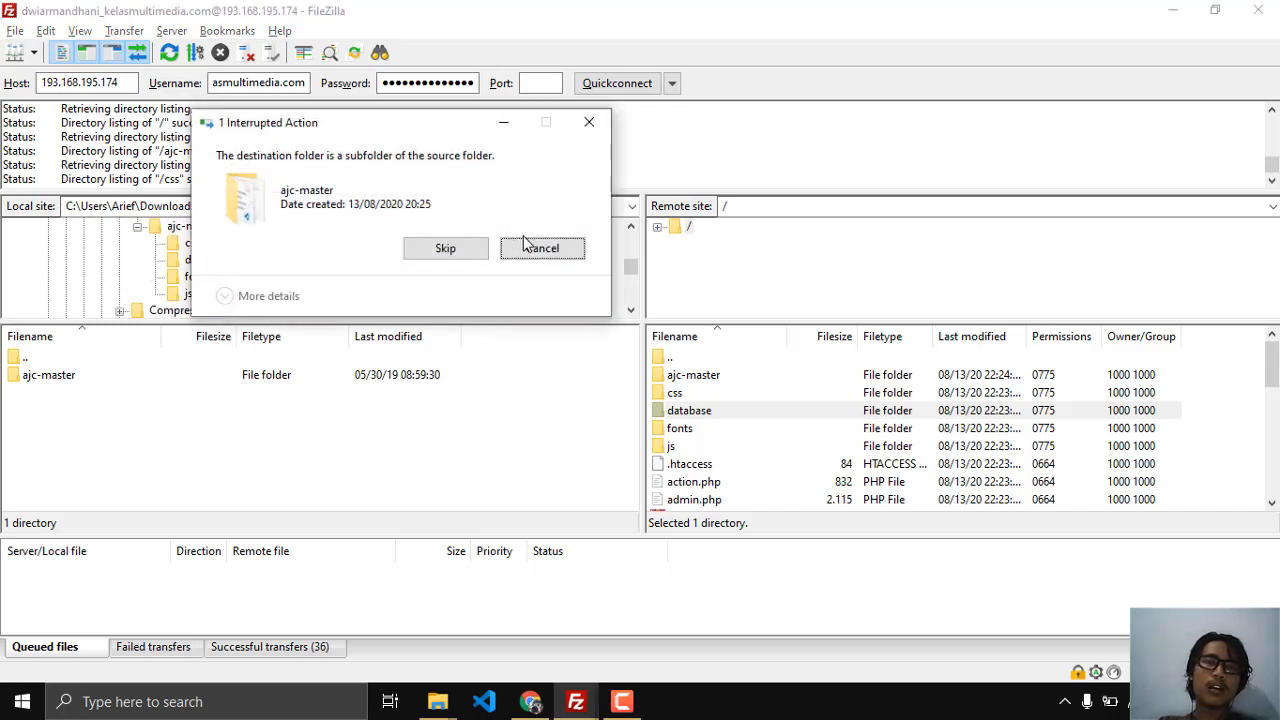
left_click(450, 250)
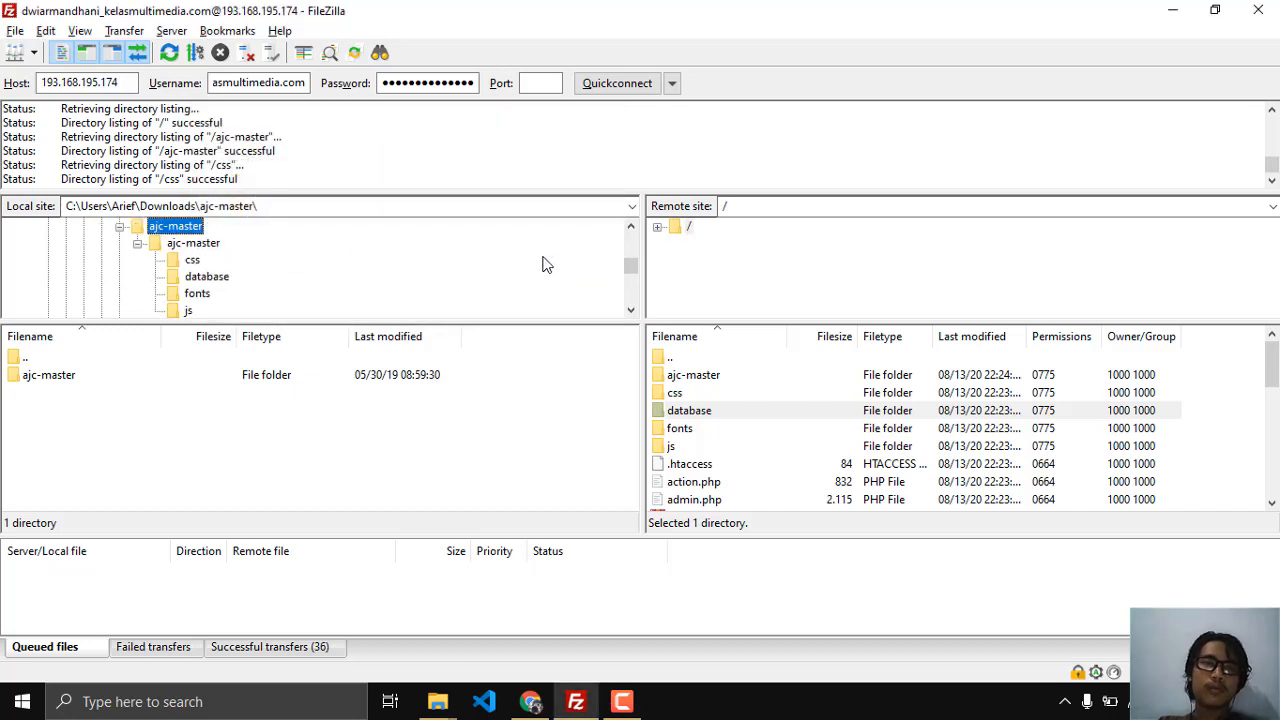
left_click(210, 244)
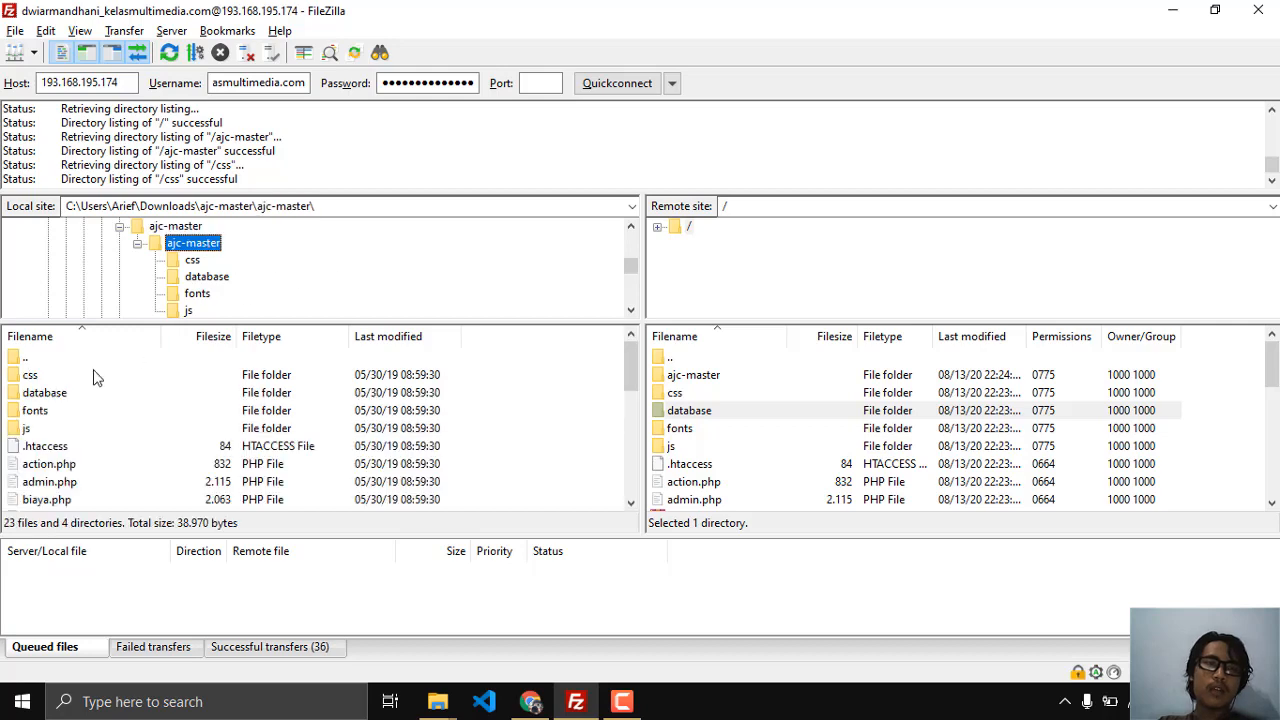
left_click(71, 382)
key("shift+Down")
key("shift+Down")
key("shift+Down")
key("shift+Down")
key("shift+Down")
key("shift+Down")
key("shift+Down")
key("shift+Down")
key("shift+Down")
key("shift+Down")
key("shift+Down")
key("shift+Down")
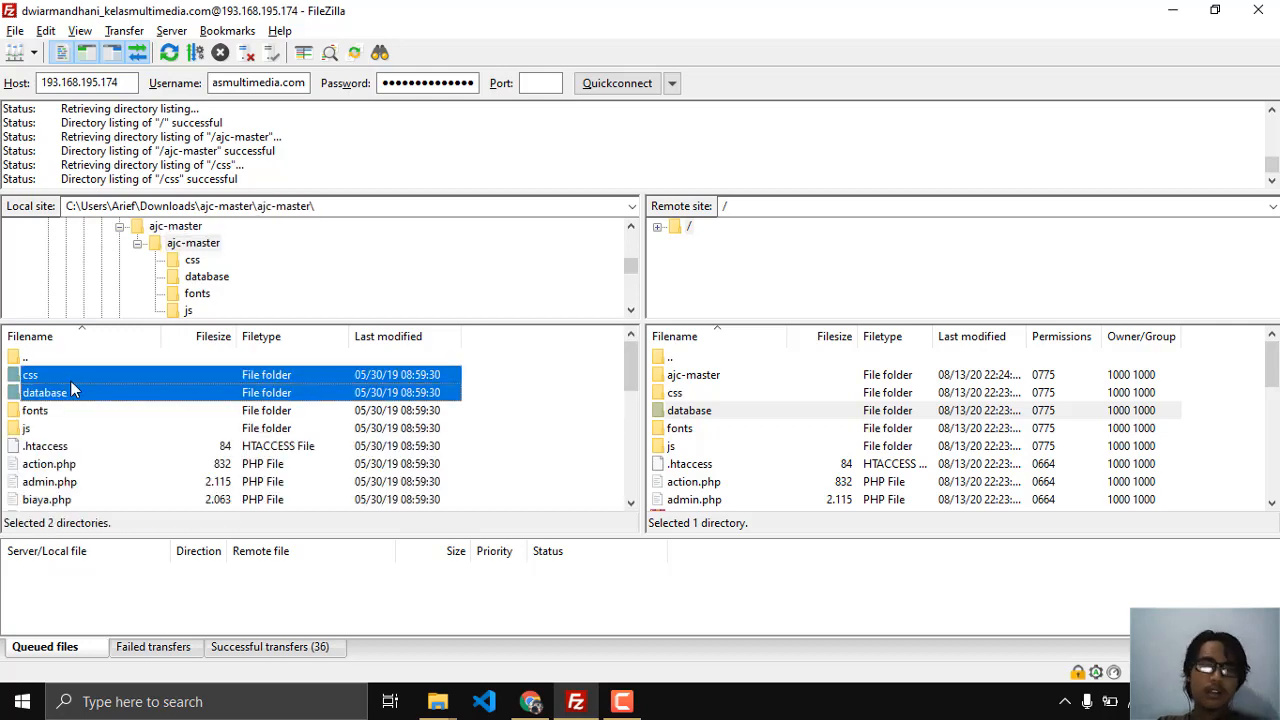
key("shift+End")
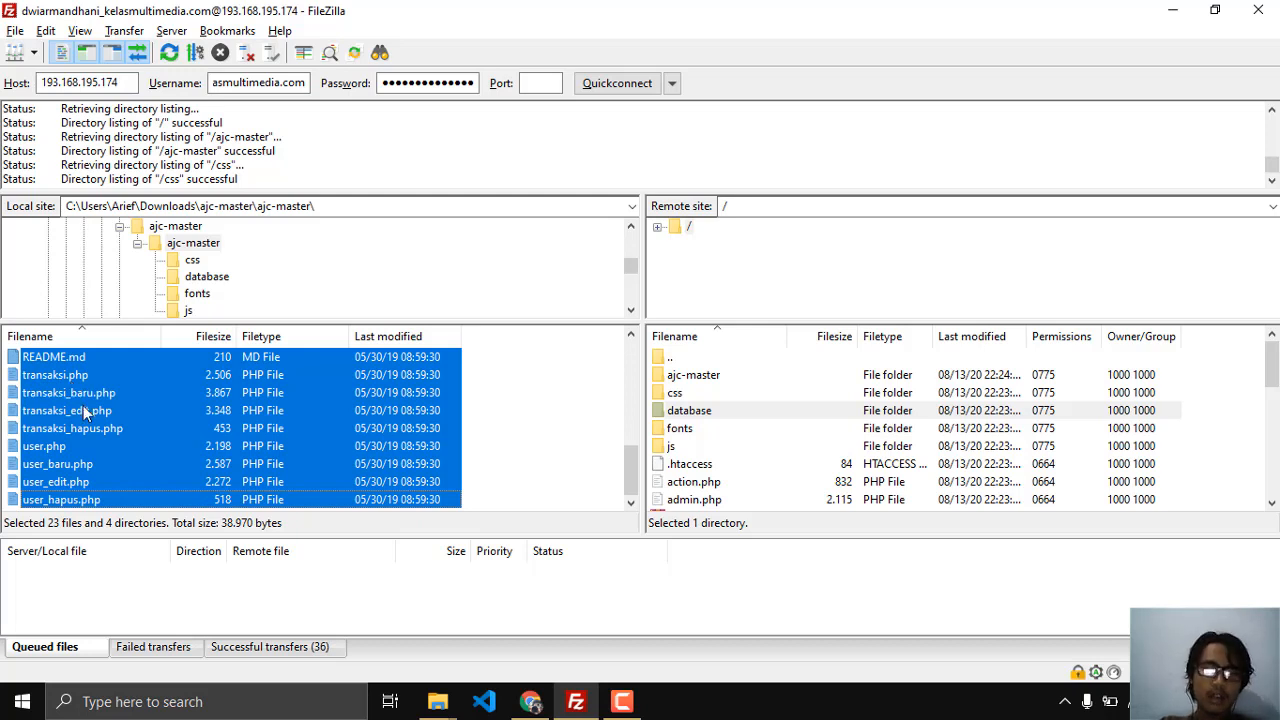
right_click(86, 411)
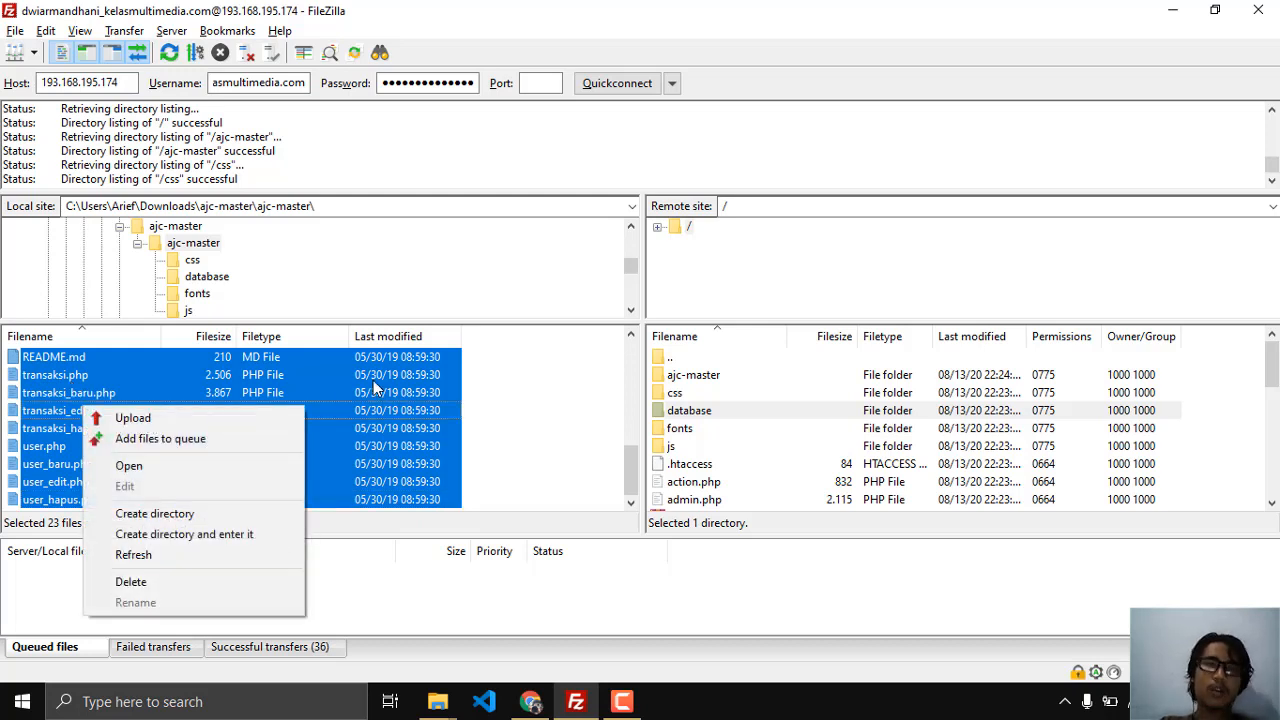
left_click(729, 464)
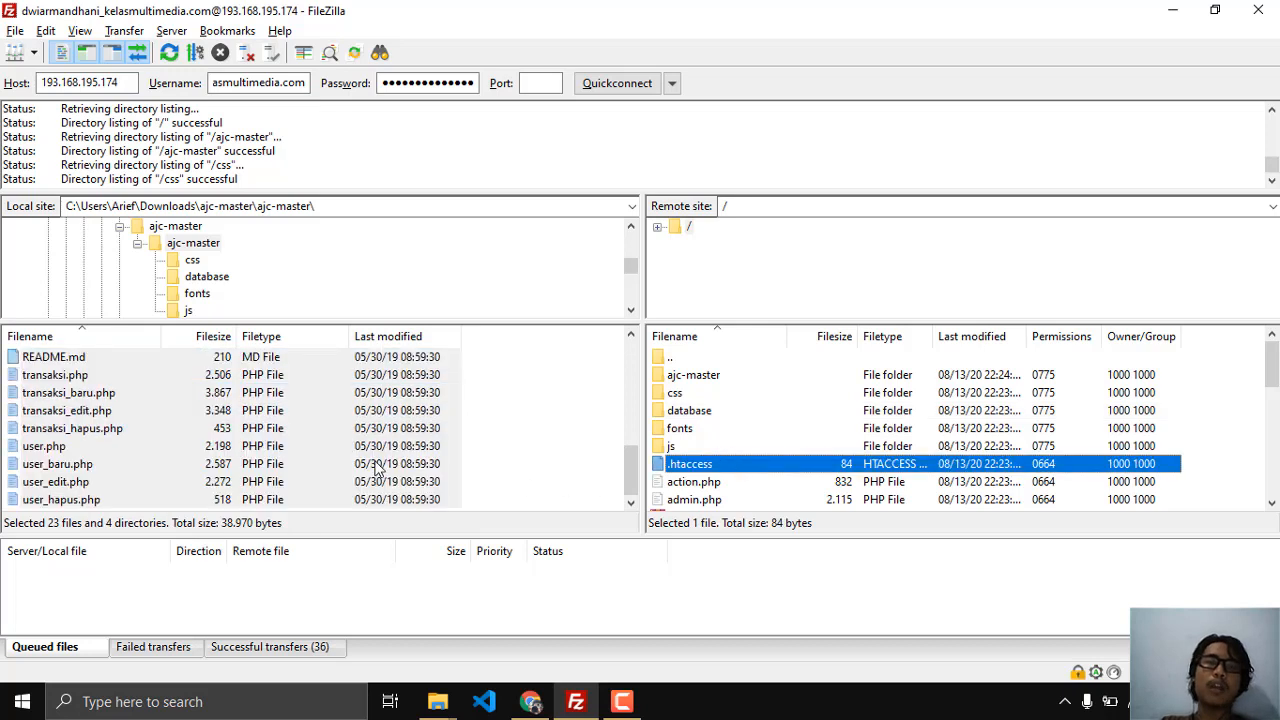